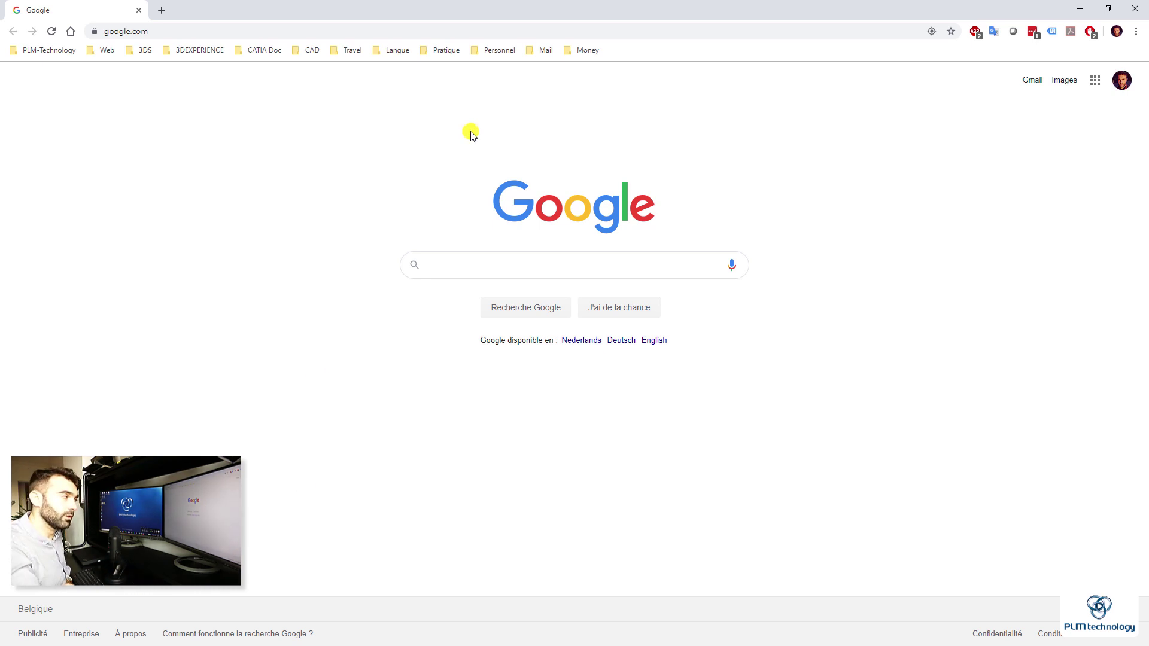
- Open the bookmarked My first Dashboard page and log in to the 3DEXPERIENCE platform with the prefilled credentials
click(201, 53)
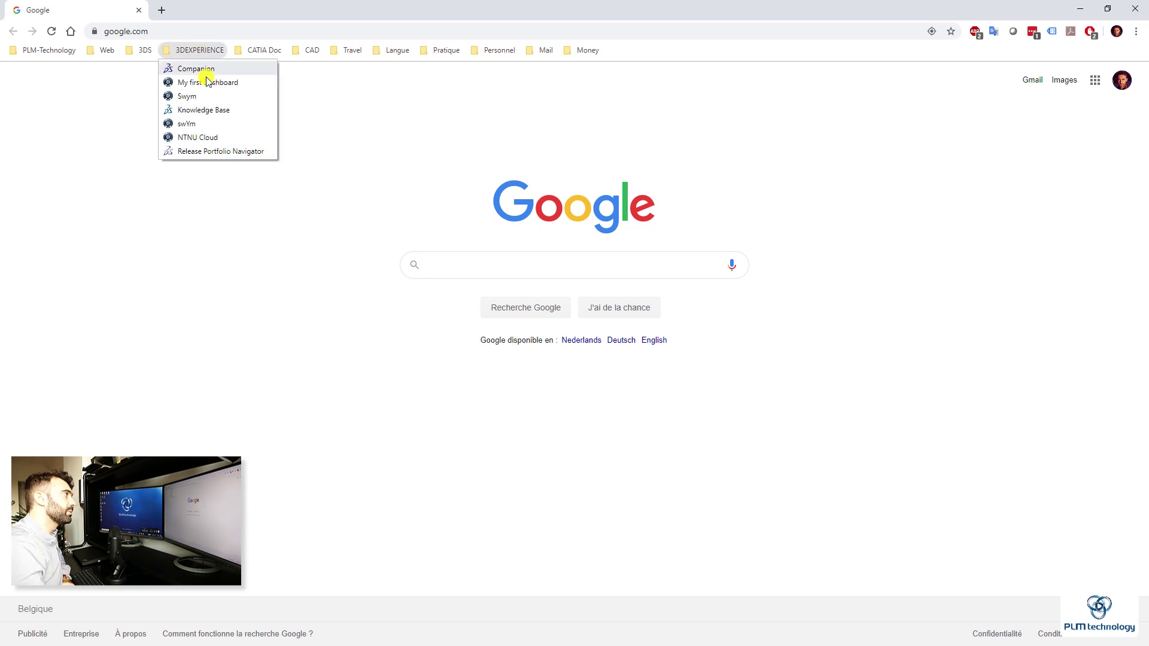
click(208, 82)
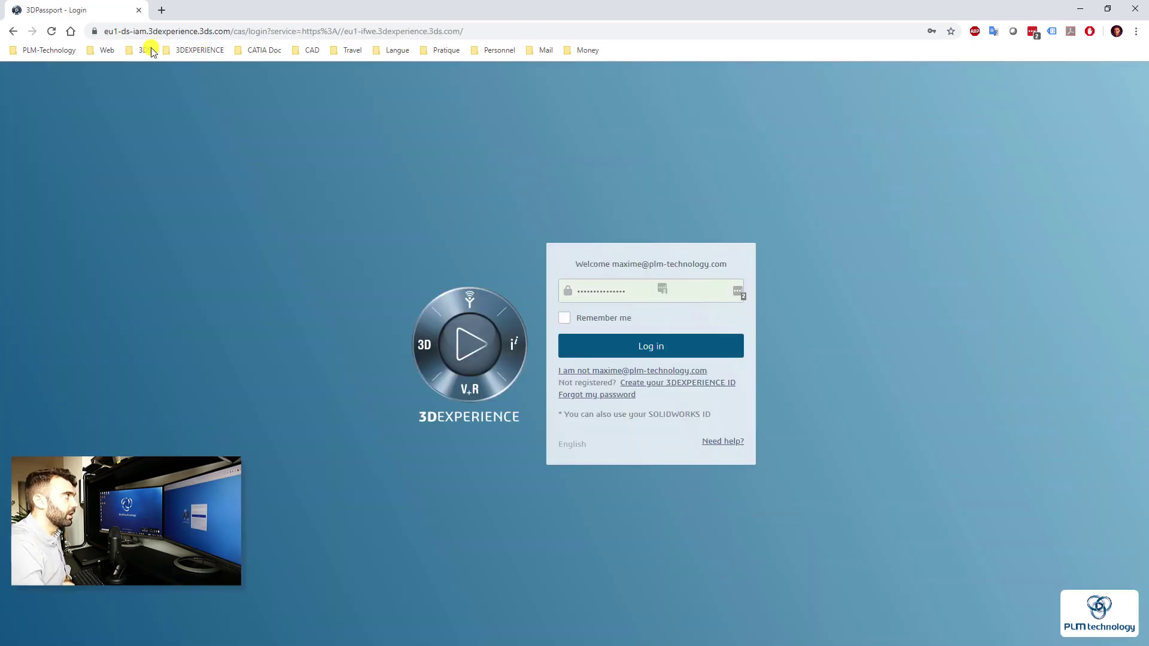
click(659, 353)
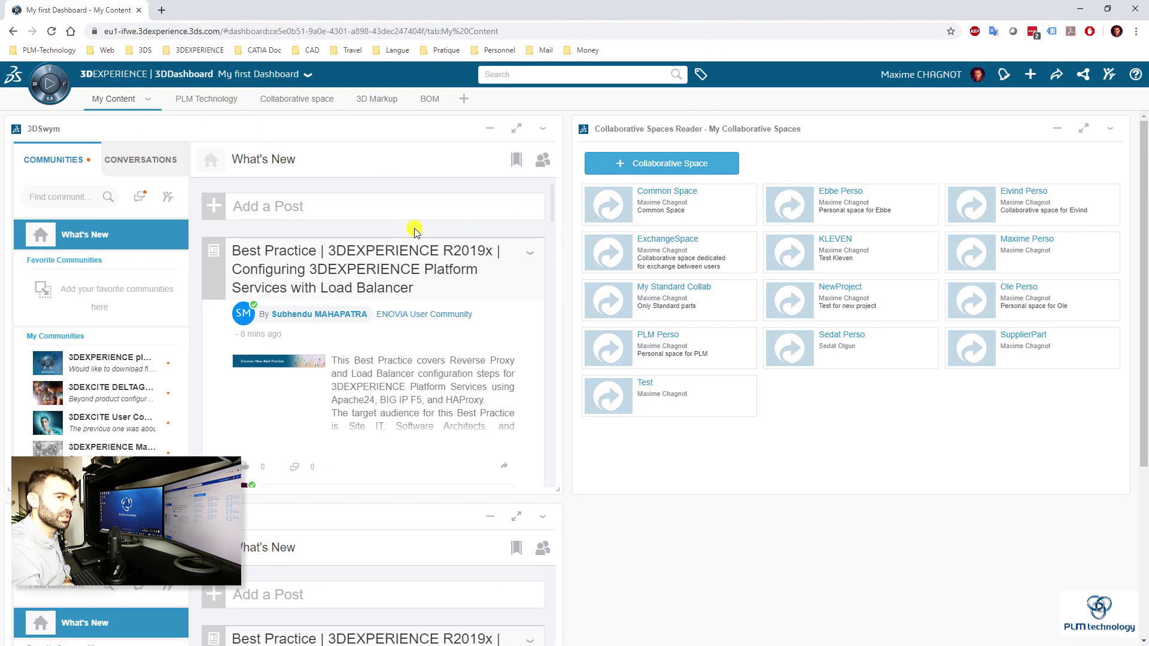
- Look through the available roles and 3D modeling apps in the compass for xGenerative Design
click(52, 76)
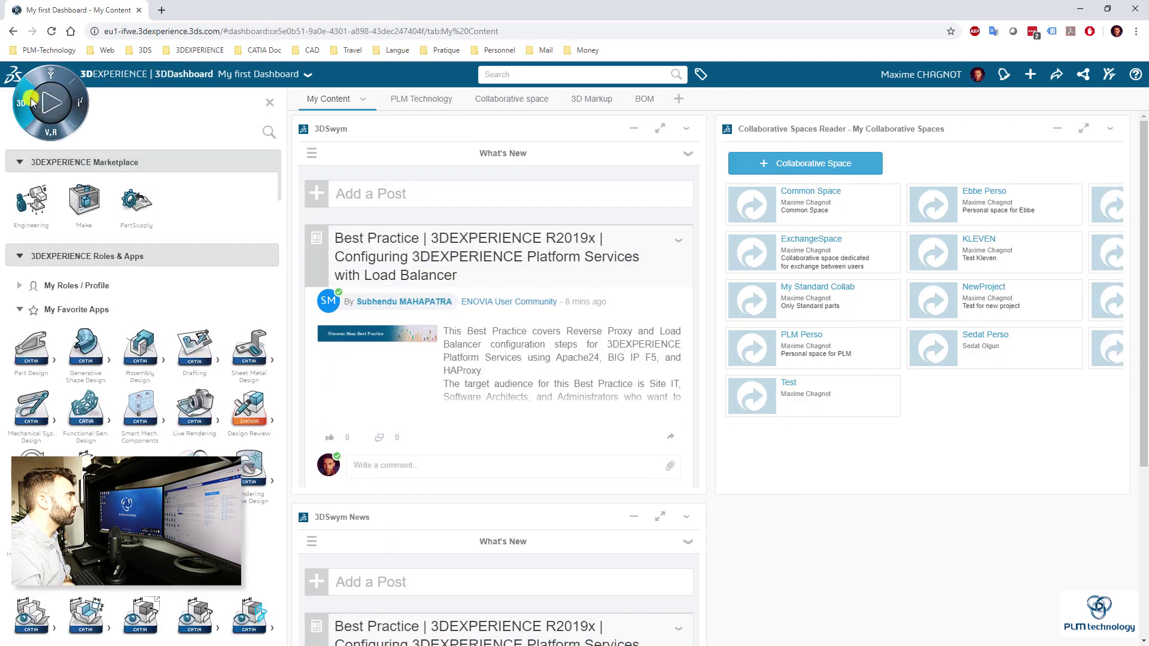
click(89, 162)
scroll(168, 365, down, 5)
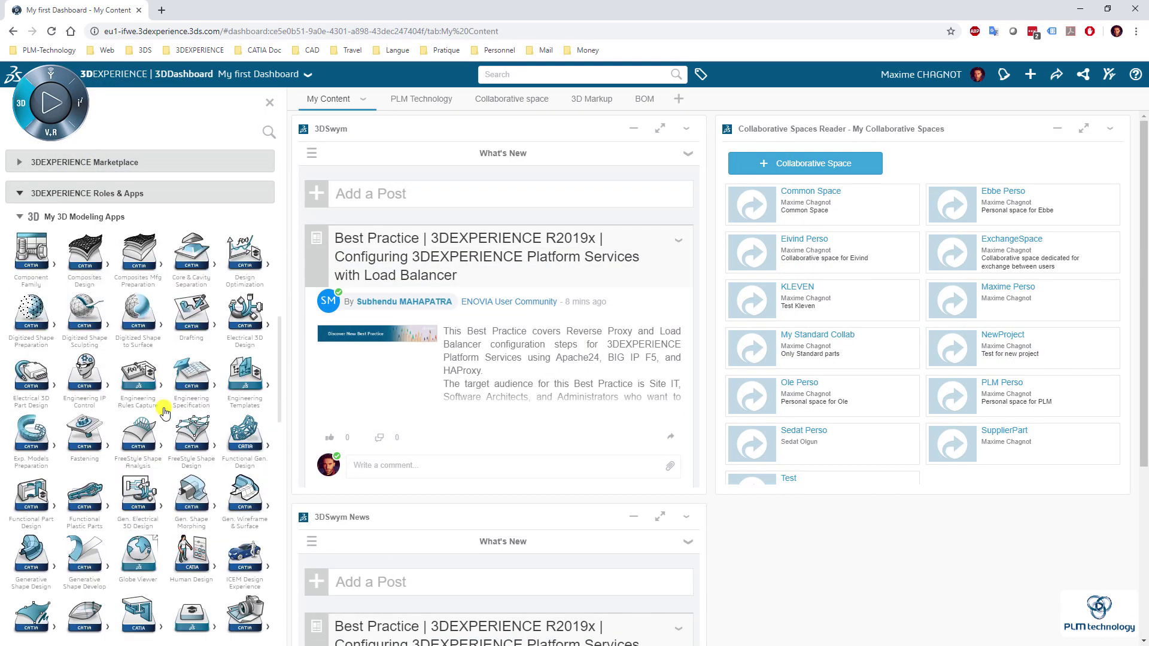
scroll(165, 411, down, 10)
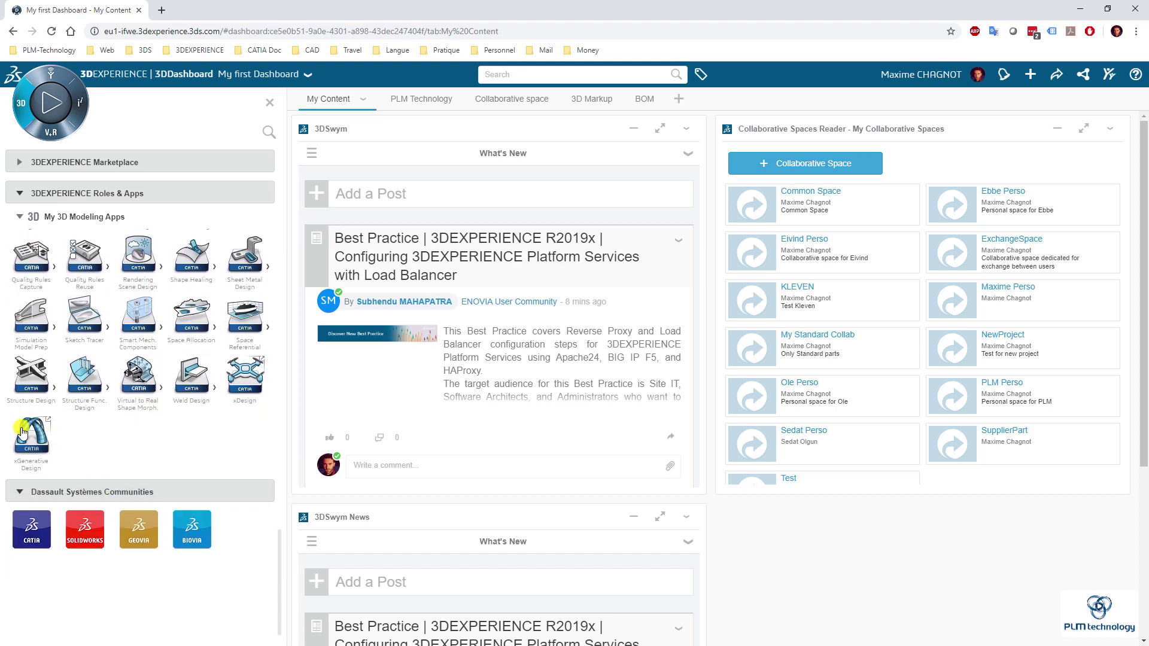
click(269, 102)
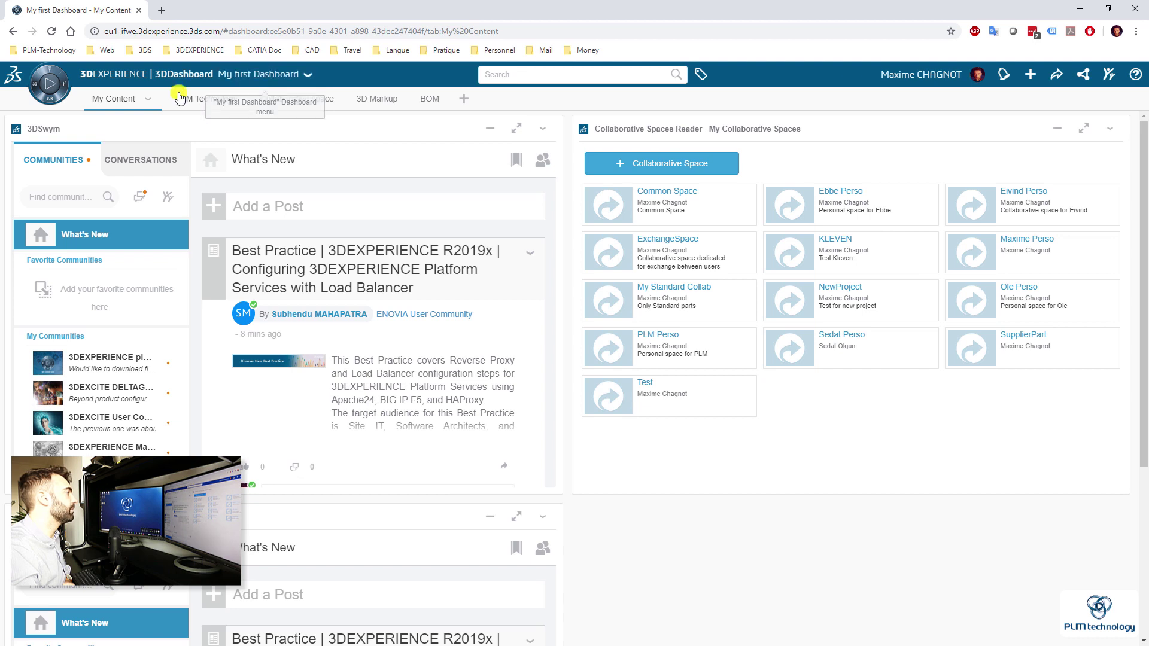
- Add a new dashboard tab and name it xGen
click(464, 99)
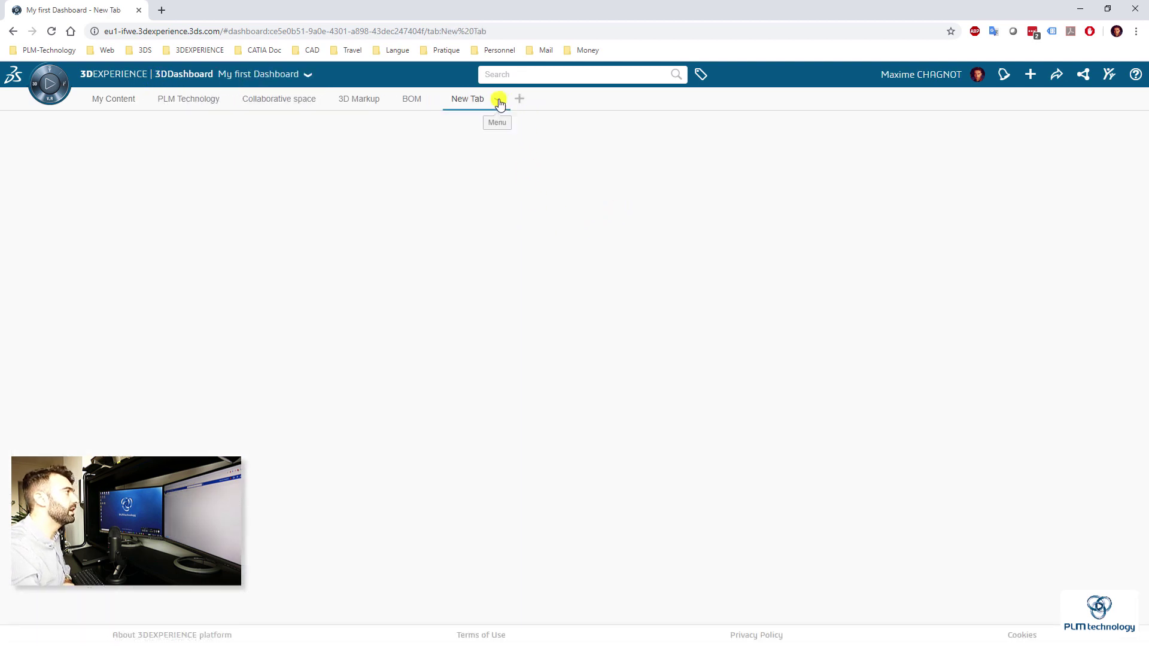
click(498, 100)
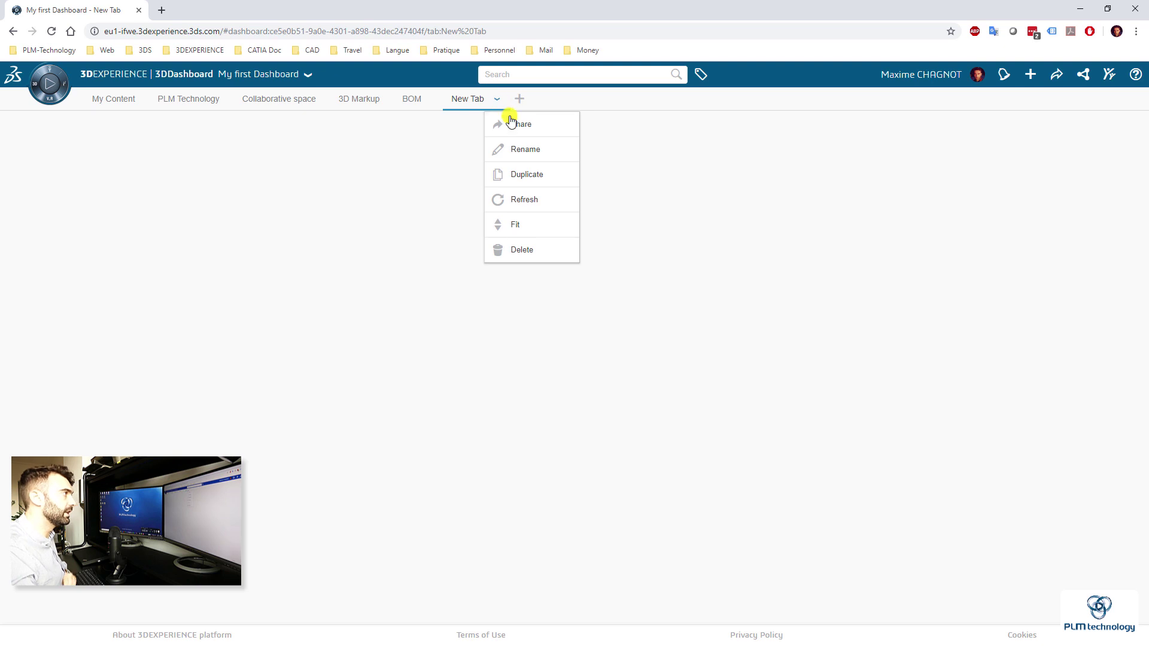
click(536, 150)
text(xGen)
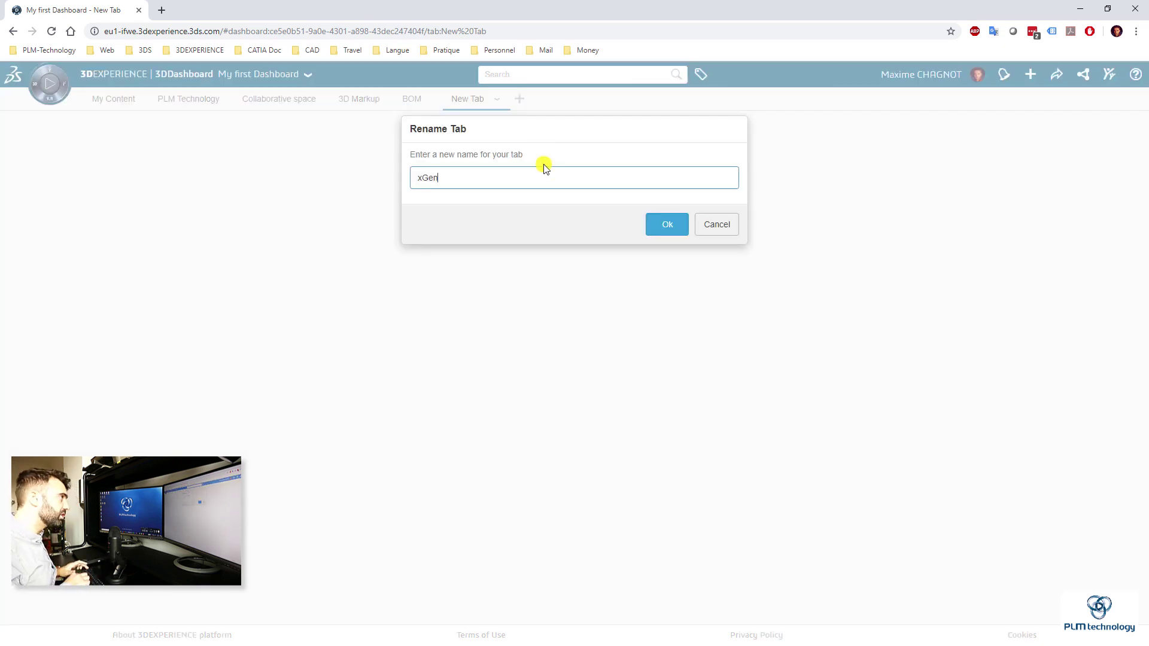
click(651, 232)
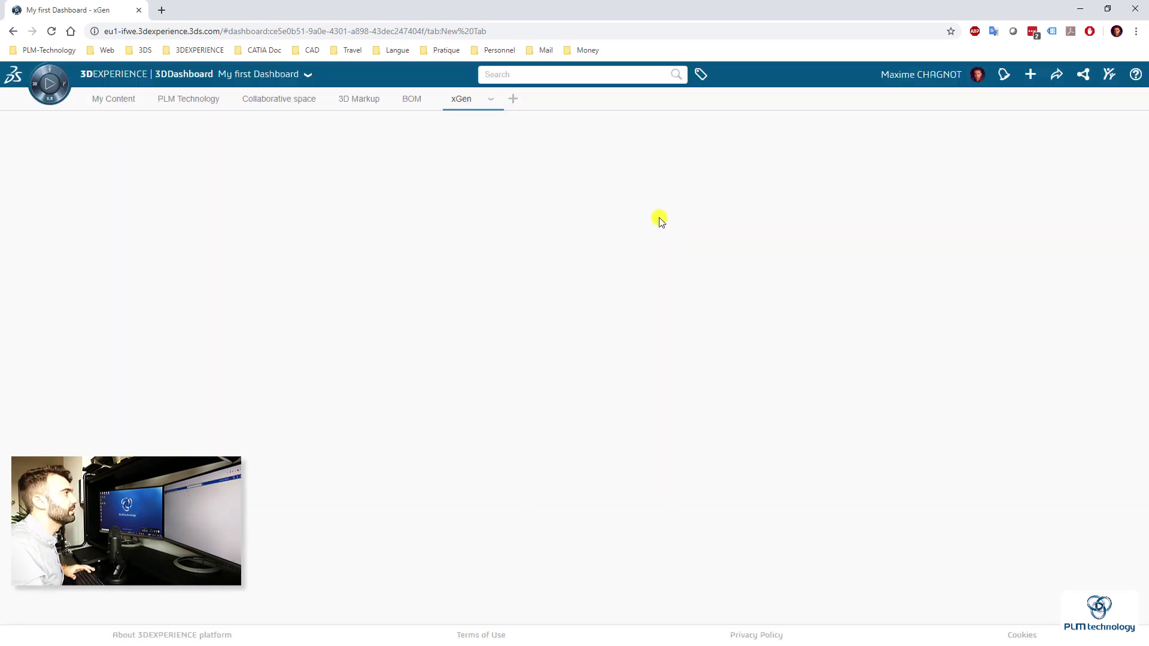
- Add the xGenerative Design app to the xGen dashboard tab and enlarge its widget to fill the page
click(39, 91)
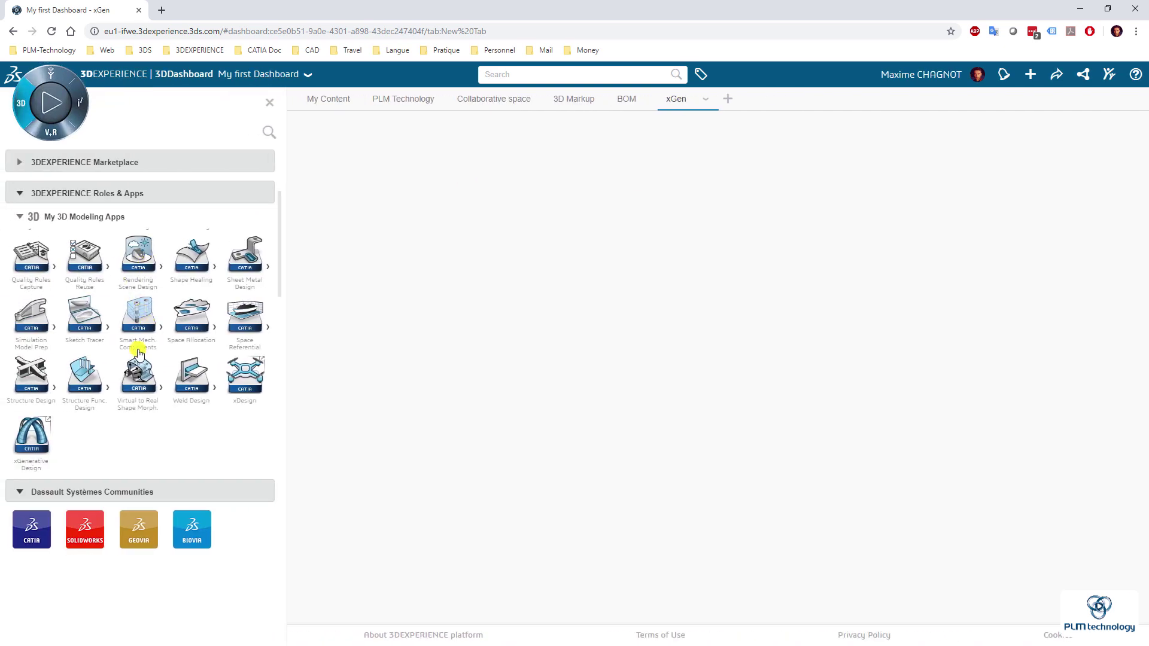
drag(32, 437, 508, 272)
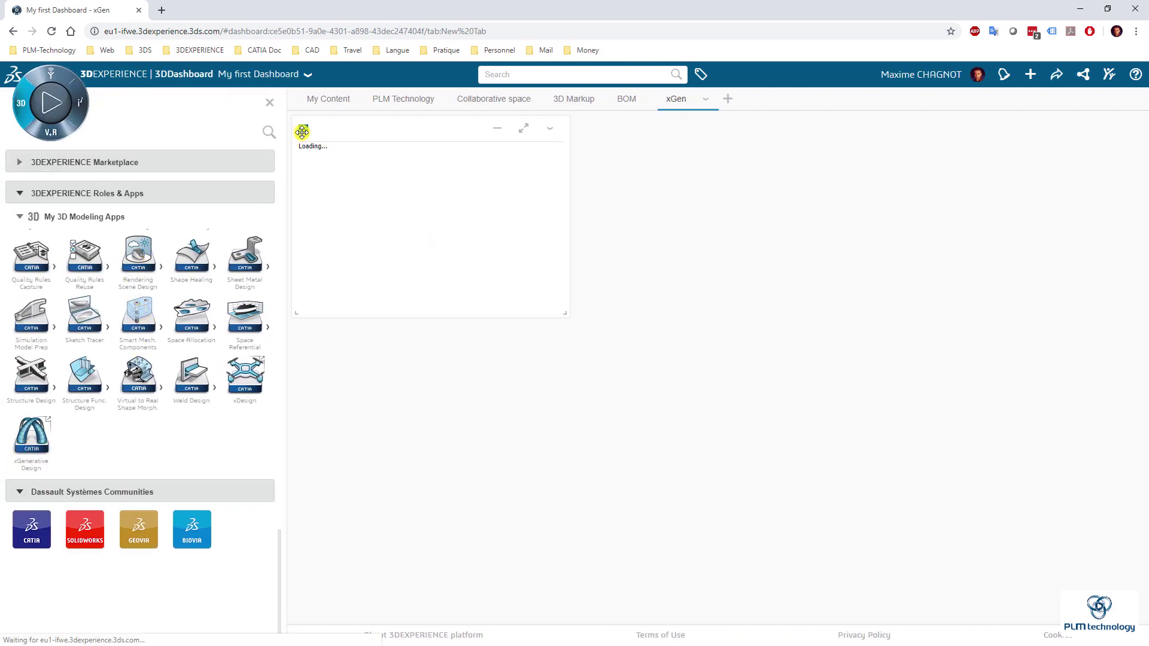
click(270, 102)
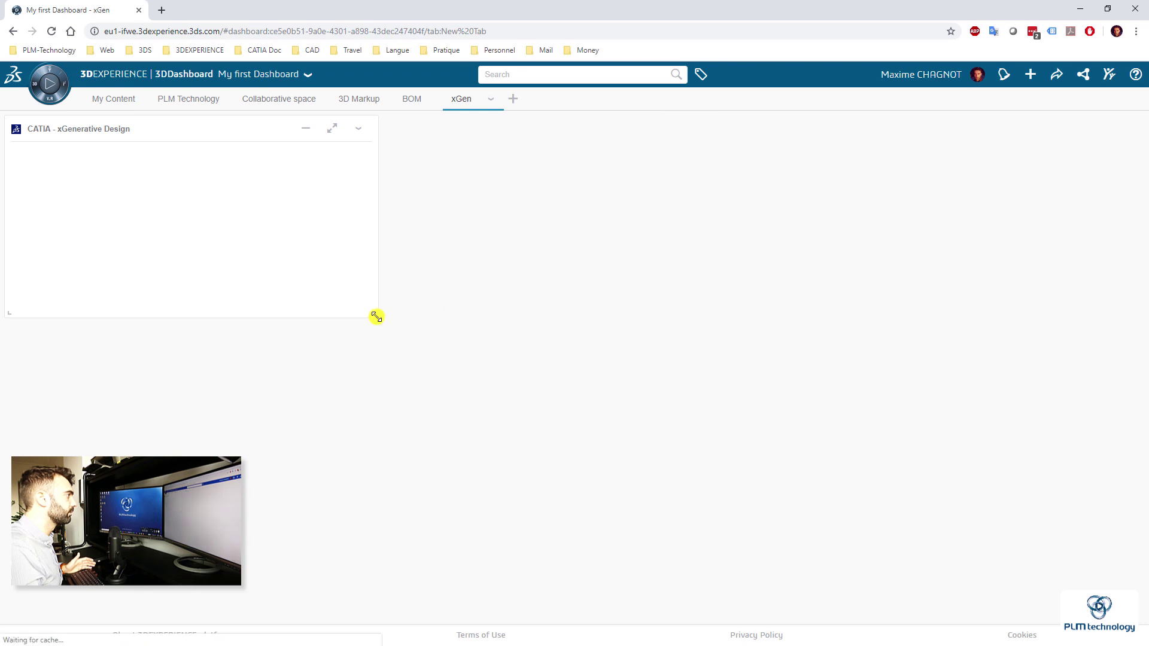
drag(376, 318, 1145, 629)
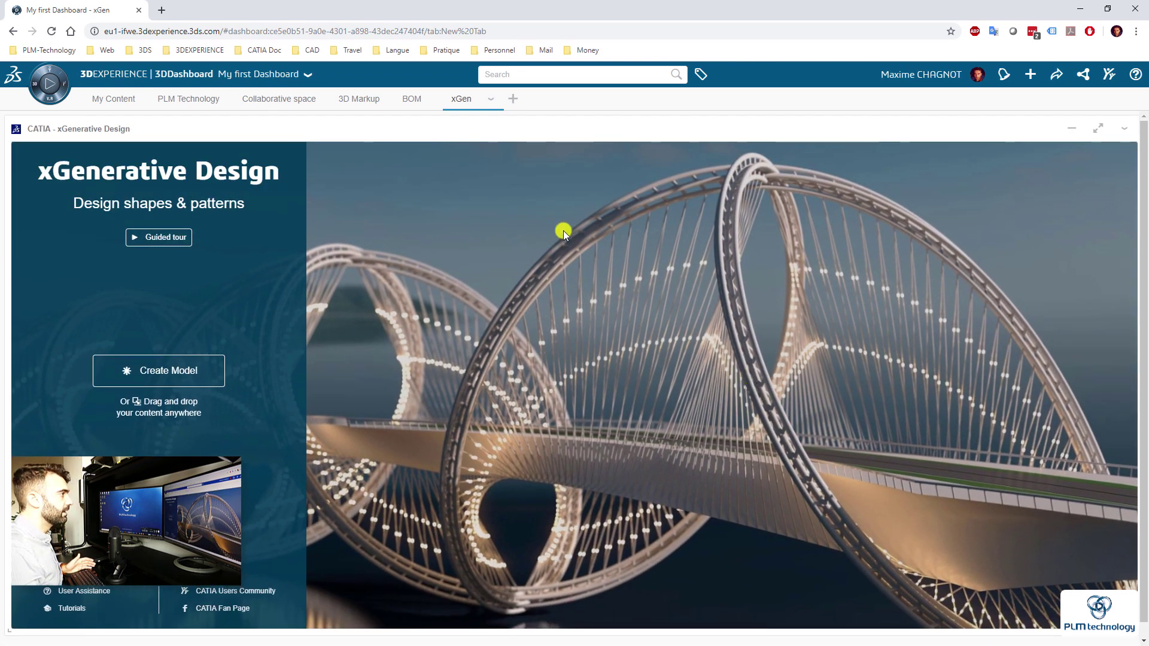
- Create a model named "Test xGenerative Design" with the model owner's personal collaborative space as its location
click(197, 376)
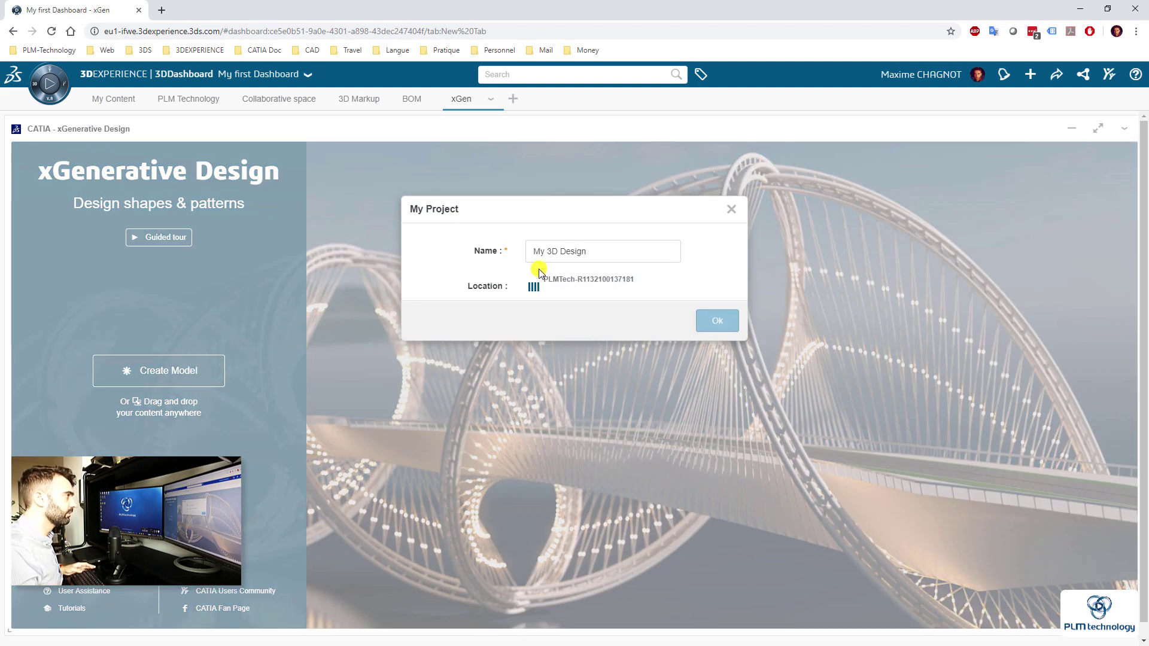
click(625, 252)
drag(625, 252, 533, 252)
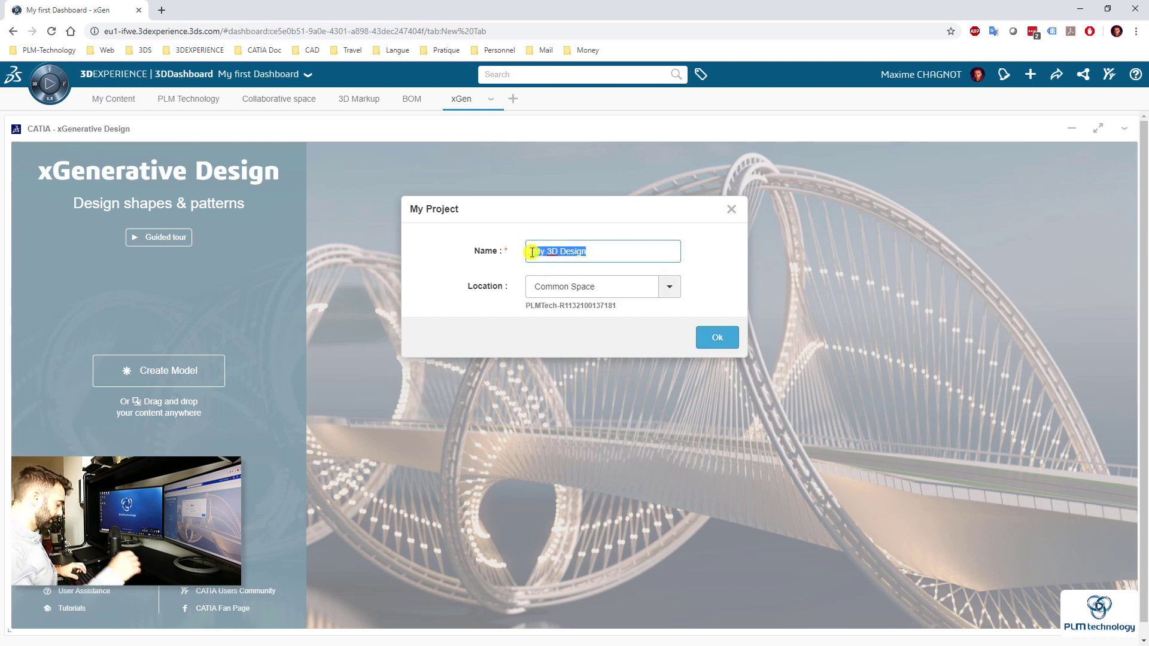
text(Test)
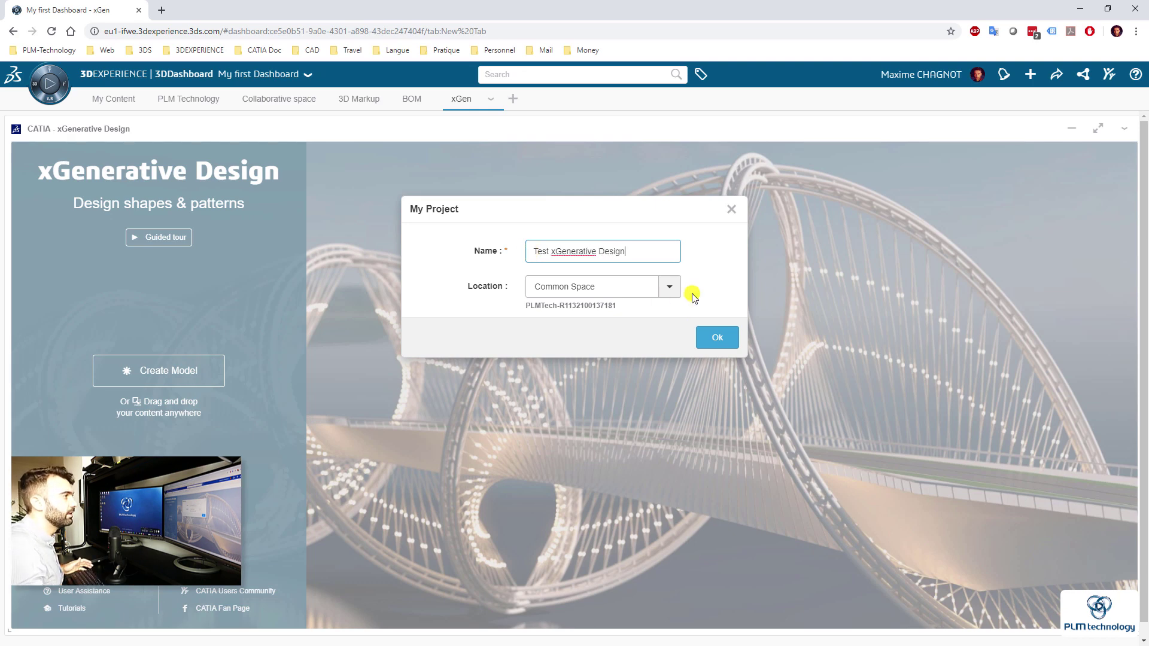
click(669, 287)
scroll(623, 384, down, 1)
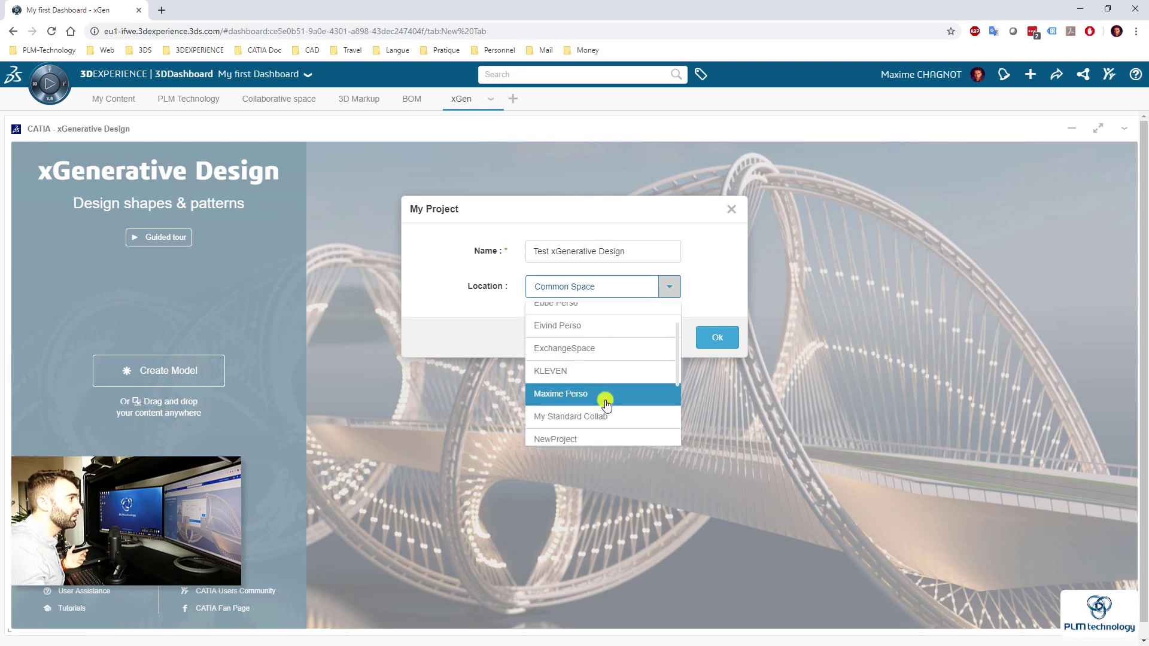
click(606, 397)
click(718, 334)
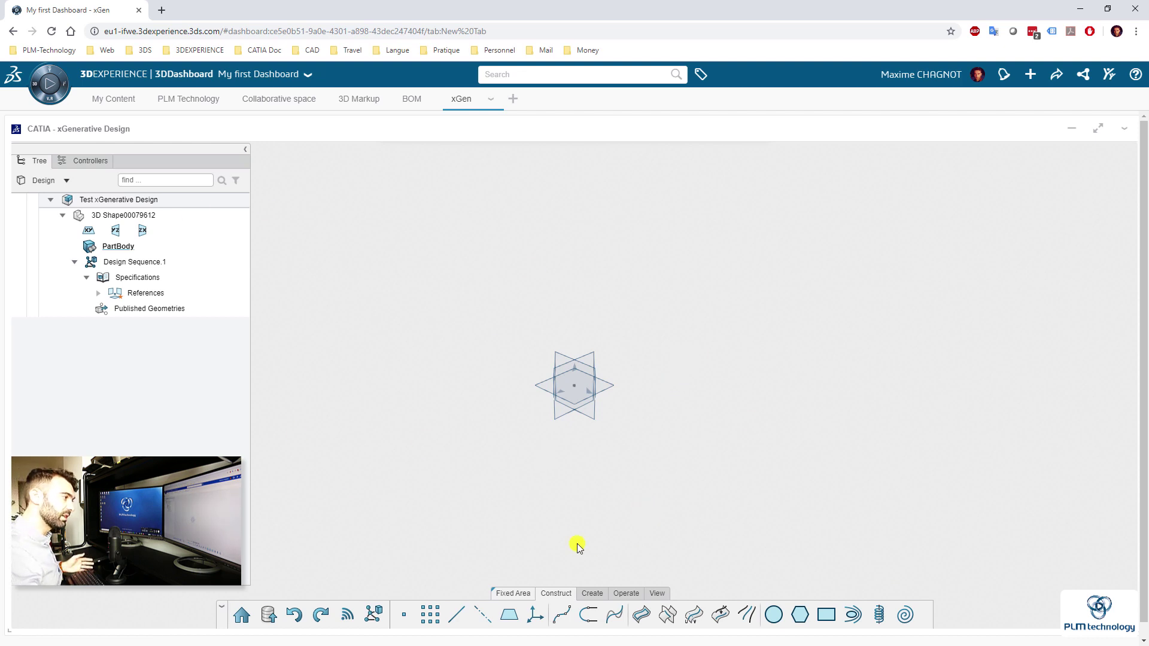
click(592, 594)
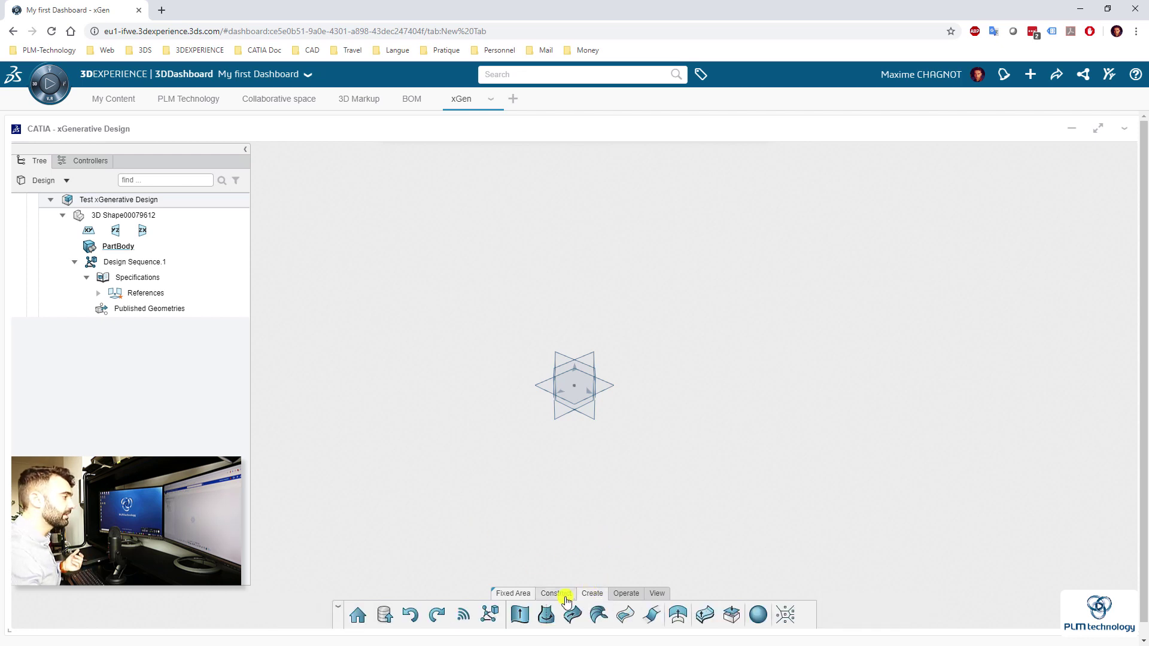
click(567, 599)
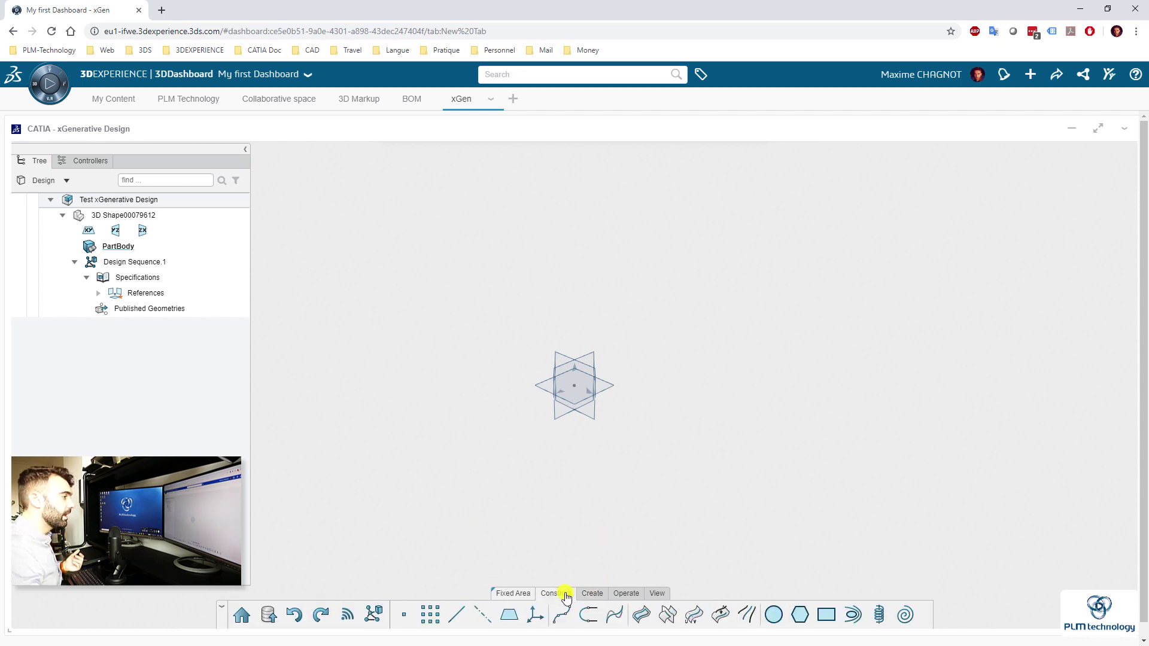
- Open Design Sequence.1 in the Graph Editor and arrange its window side by side with the dashboard window showing the 3D model
click(129, 264)
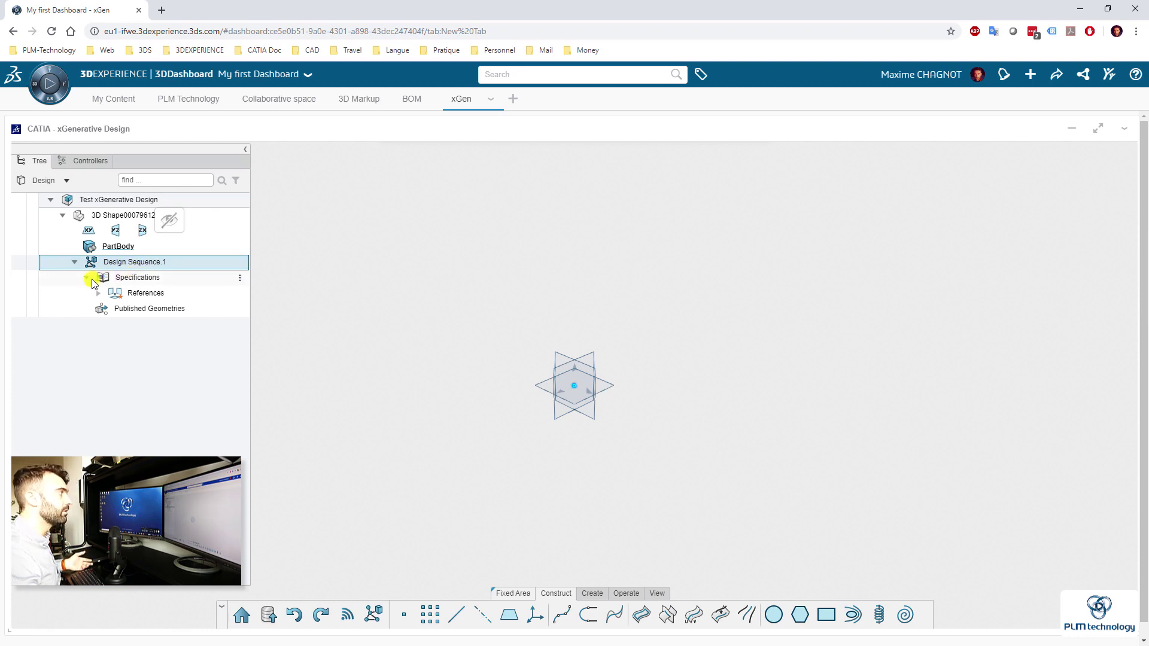
double_click(136, 262)
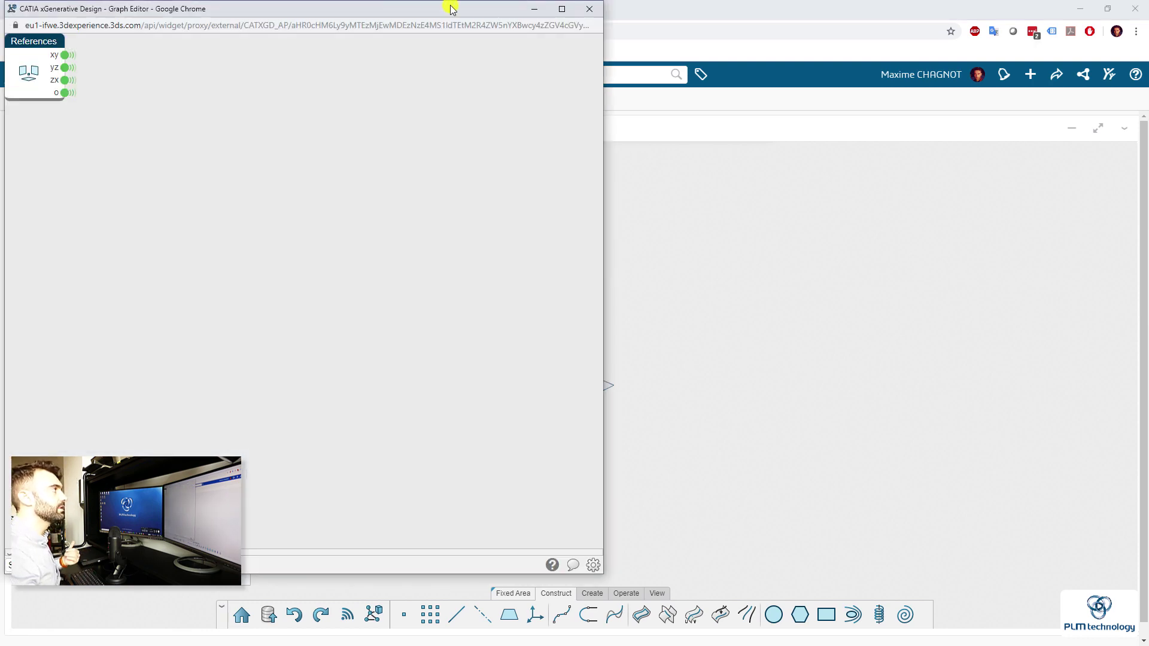
drag(422, 14, 681, 41)
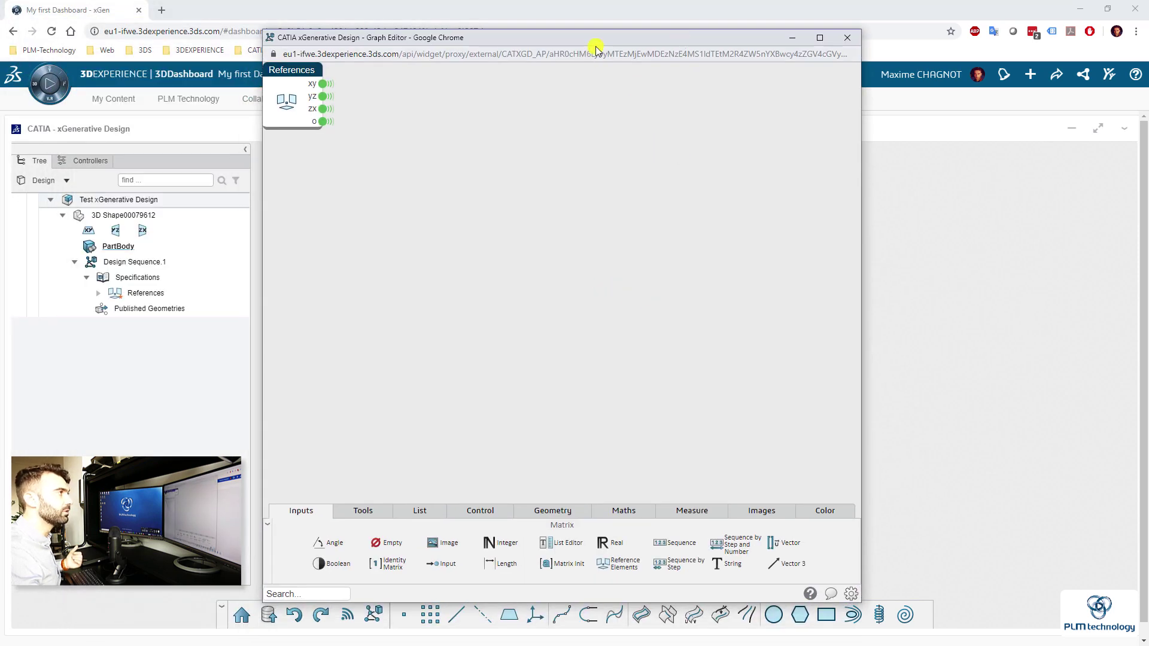
drag(596, 42, 1148, 108)
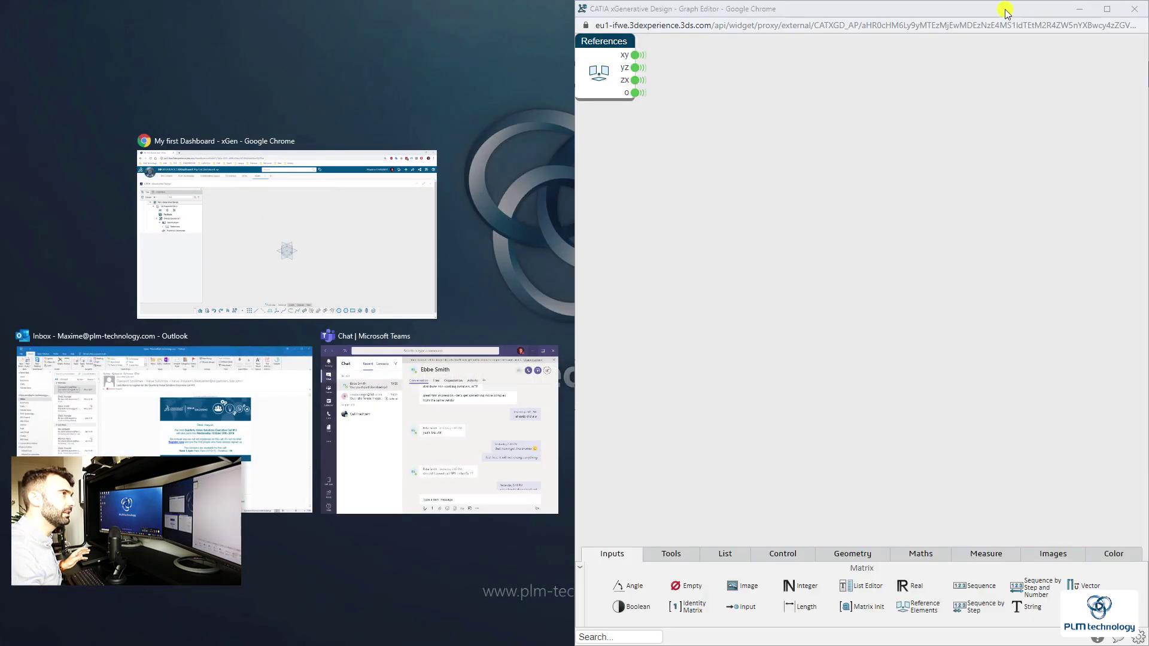
click(335, 155)
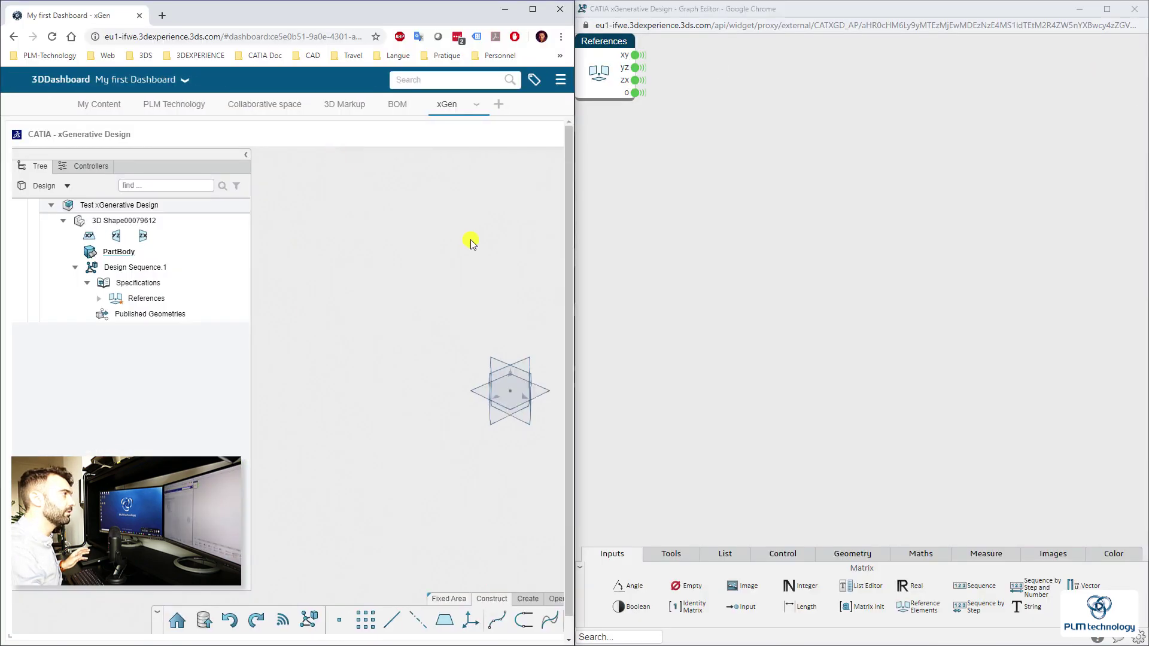
middle_drag(382, 285, 429, 293)
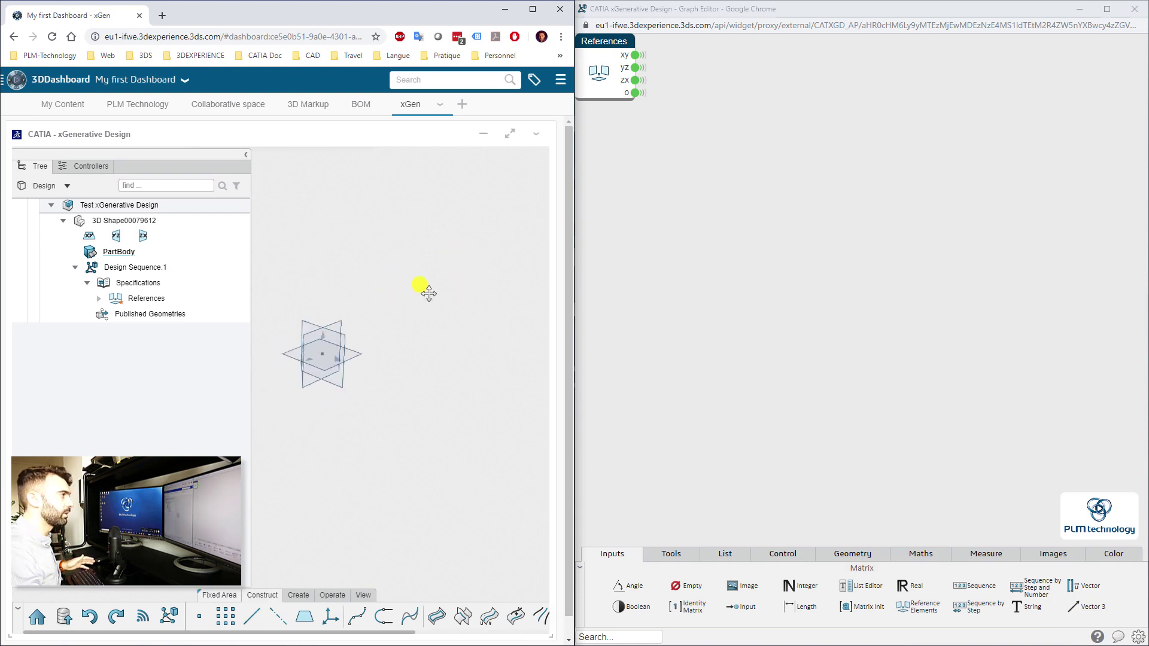
click(875, 210)
click(475, 253)
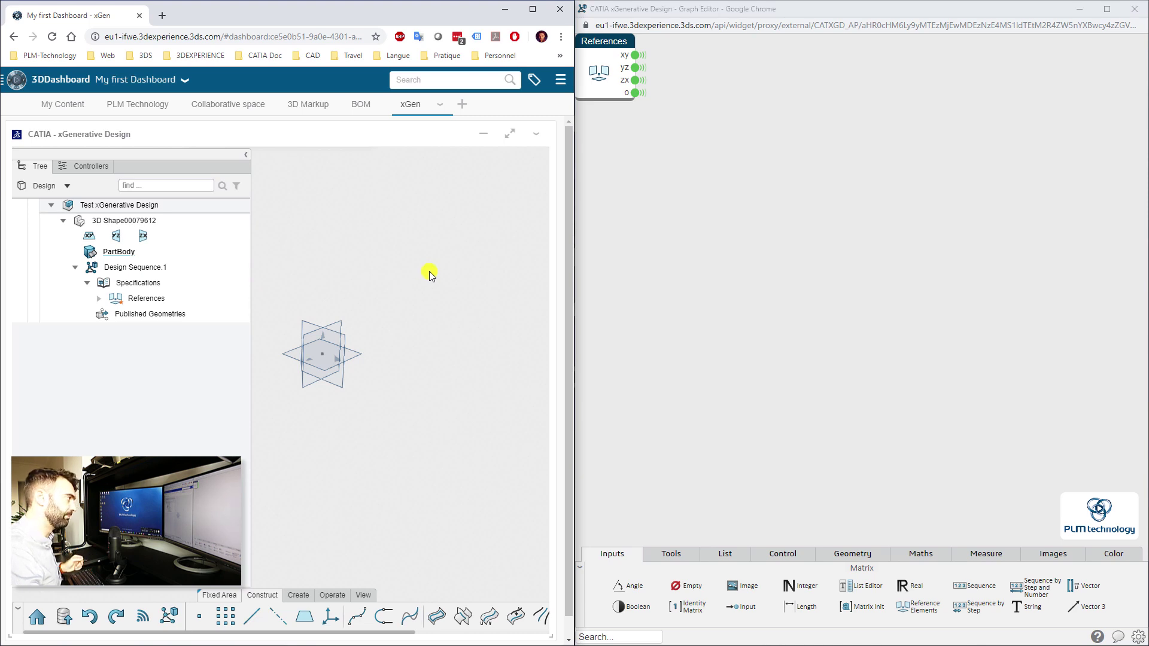
click(829, 279)
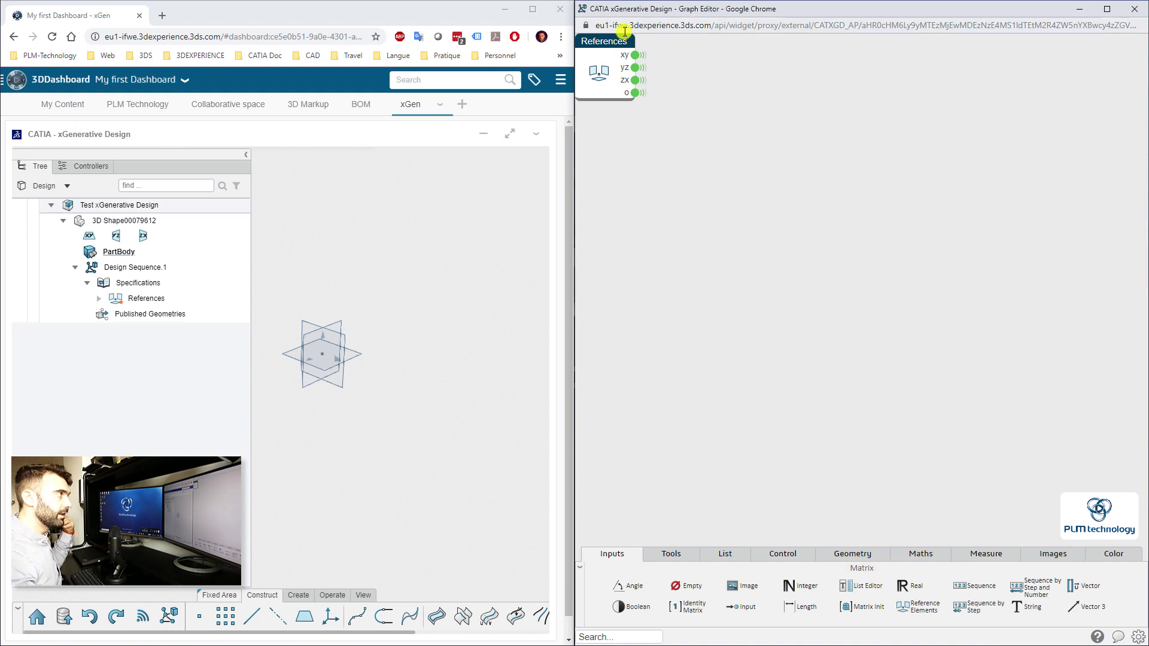
- Move the References node slightly away from the corner of the graph
drag(622, 80, 654, 91)
click(749, 284)
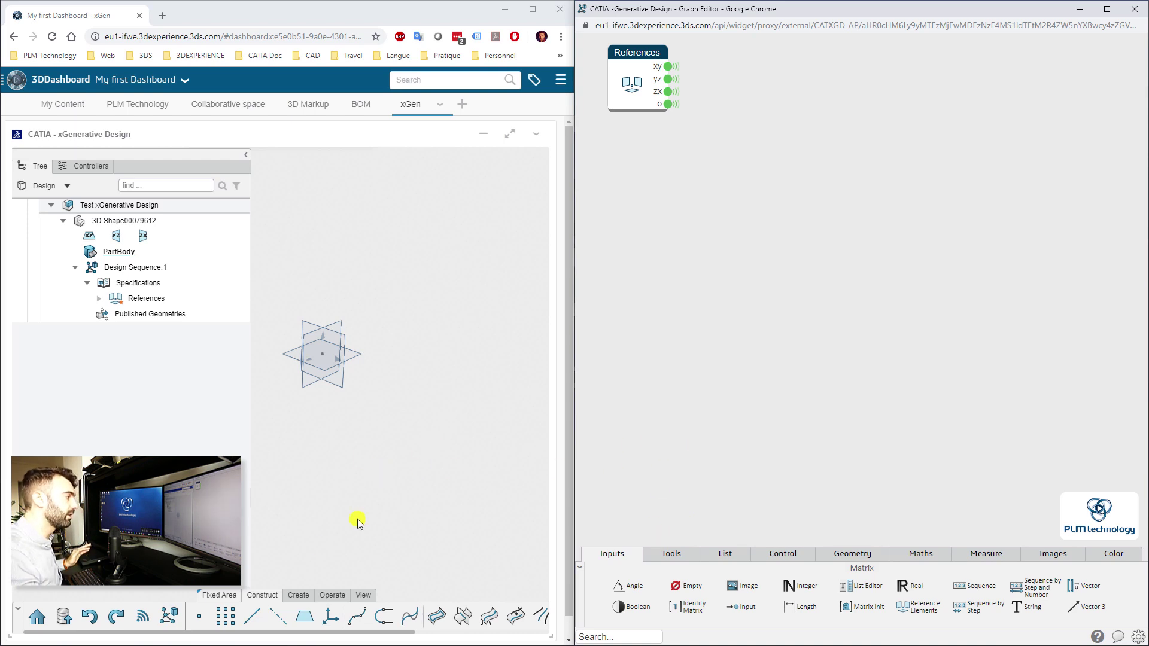
click(298, 596)
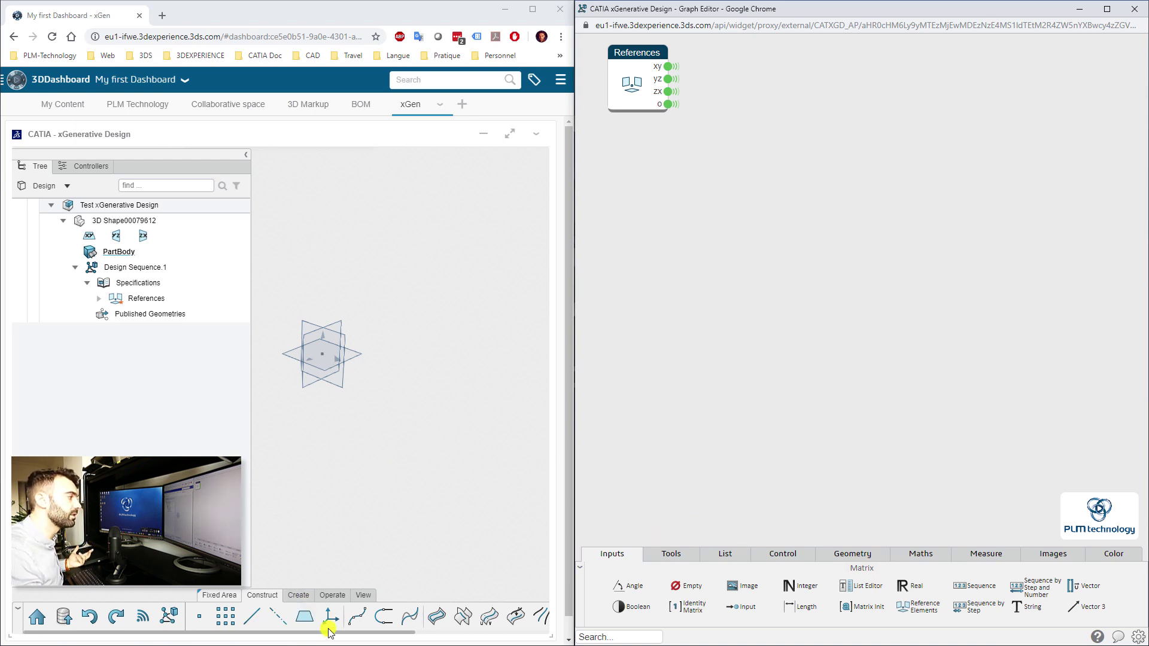
click(334, 635)
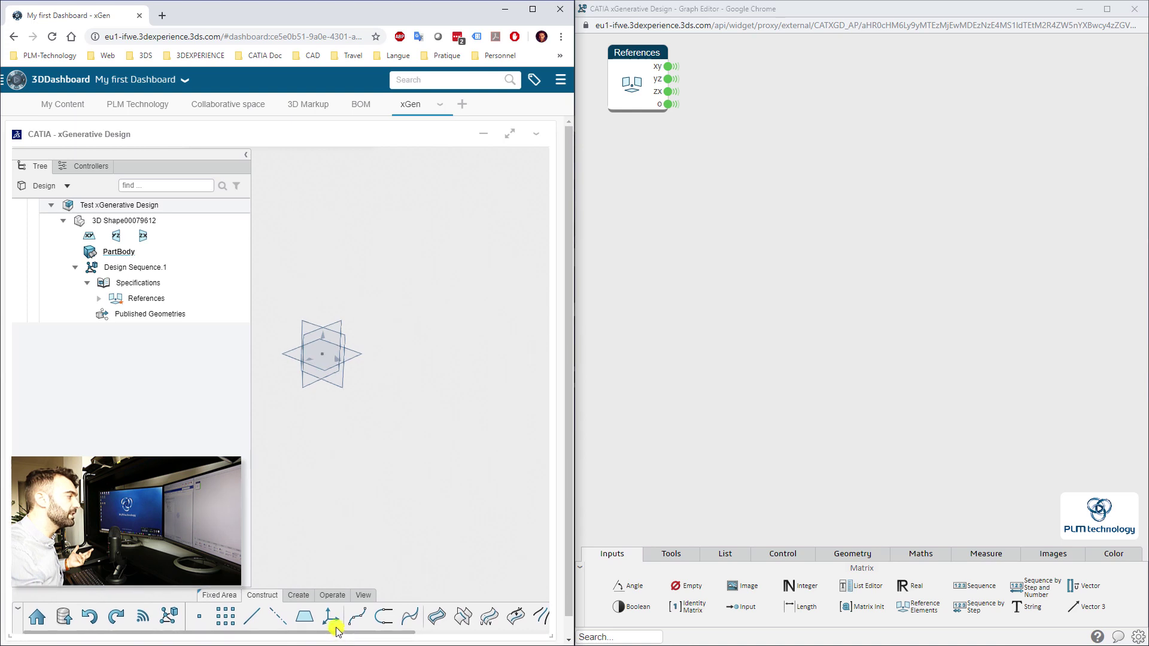
drag(332, 633, 382, 634)
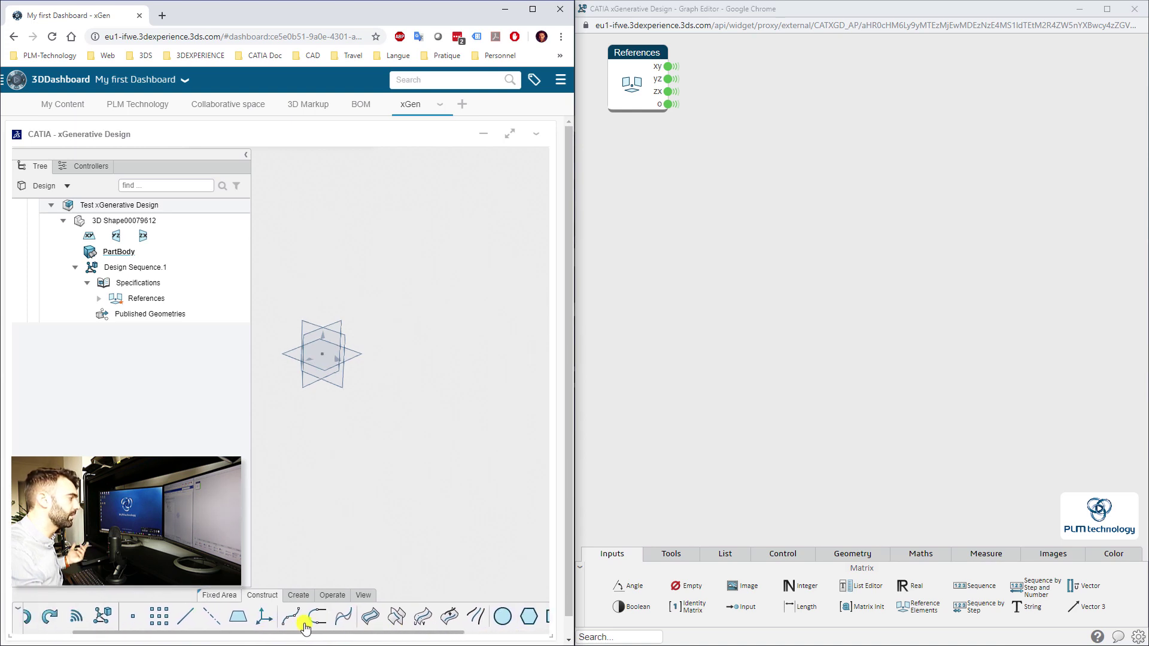
click(299, 595)
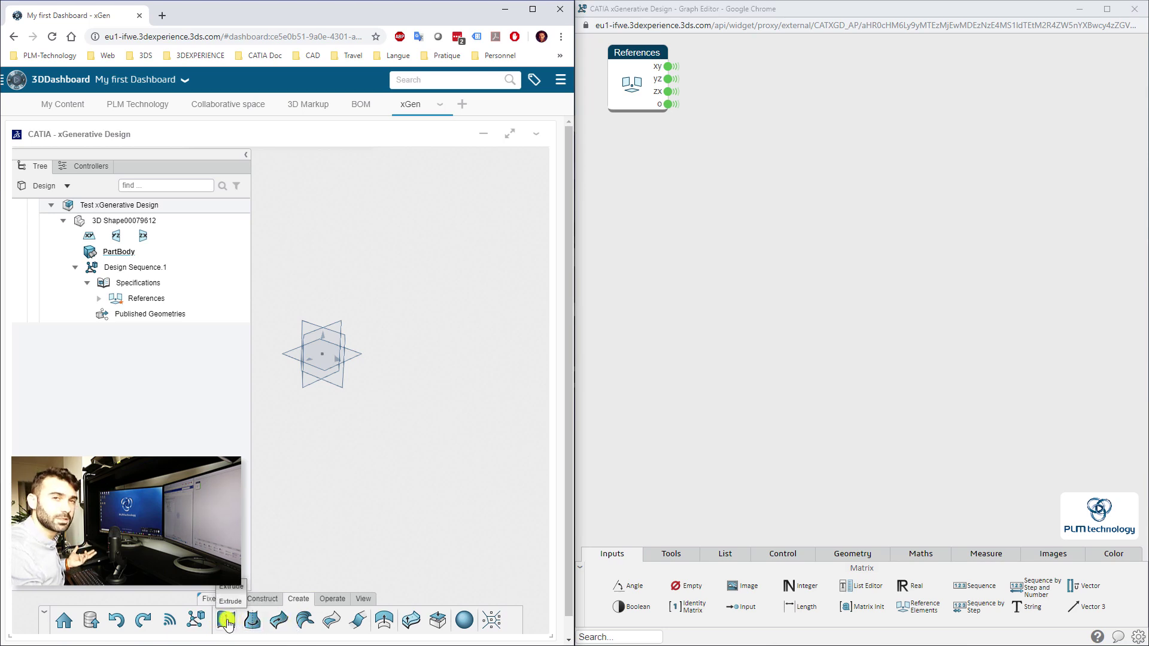
- Review the Operate and Construct commands of the 3D view, and maximize the Graph Editor window
click(332, 598)
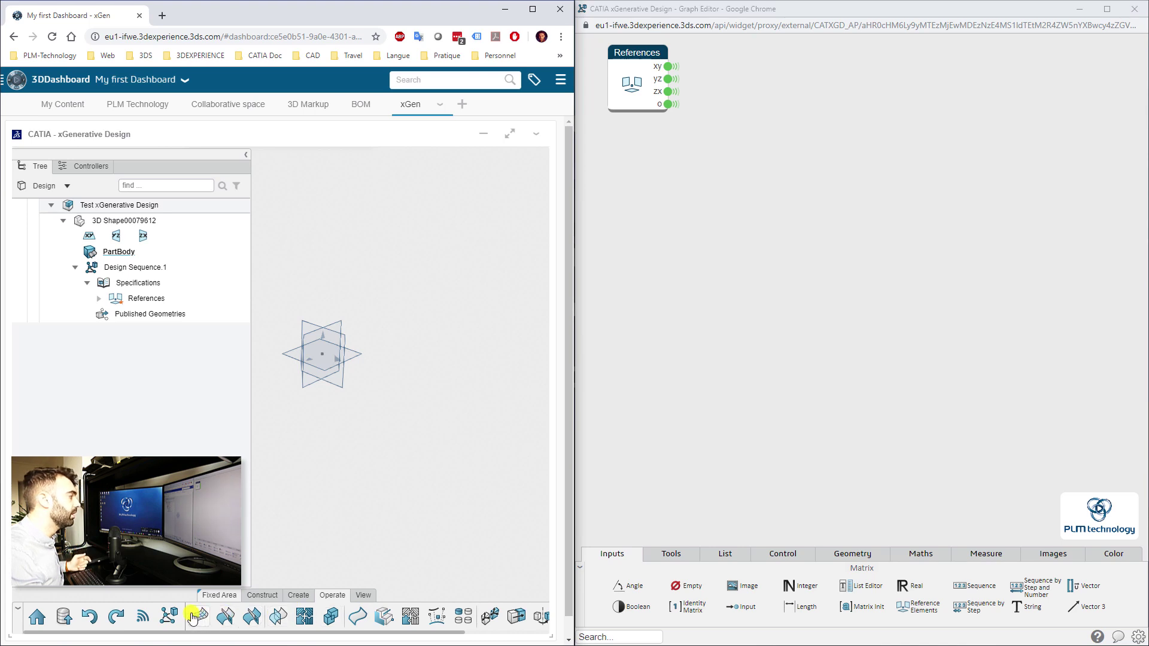
click(269, 597)
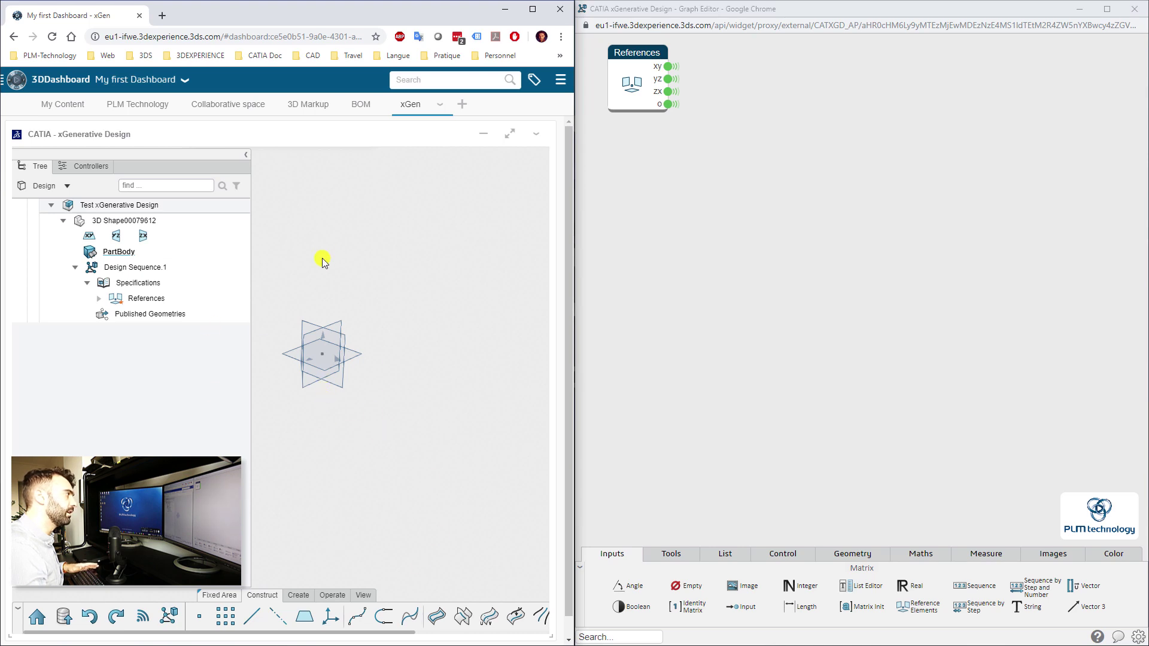
click(771, 288)
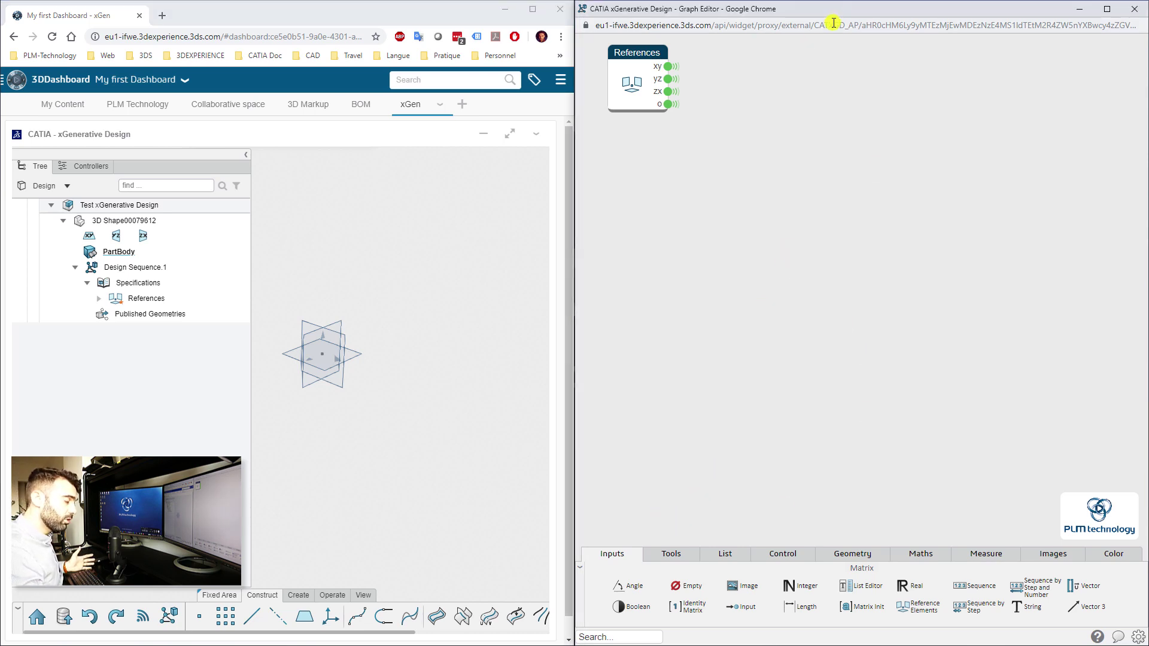
drag(867, 8, 726, 2)
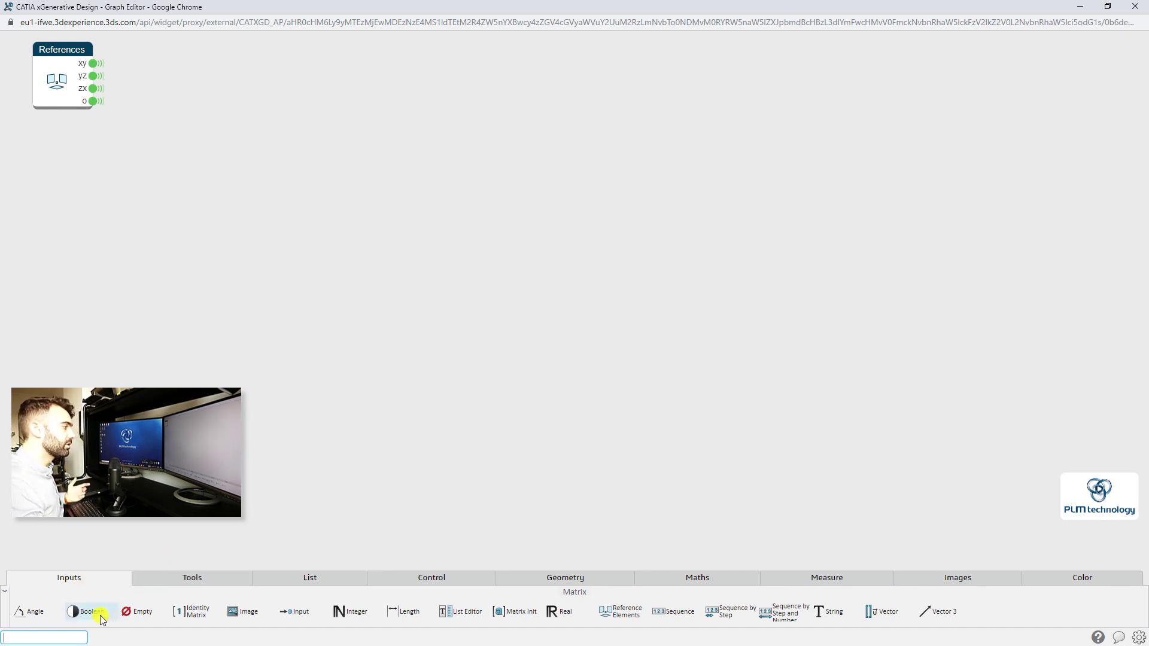
- Place a Boolean node in the graph, try its switch, and remove the node
drag(102, 619, 179, 300)
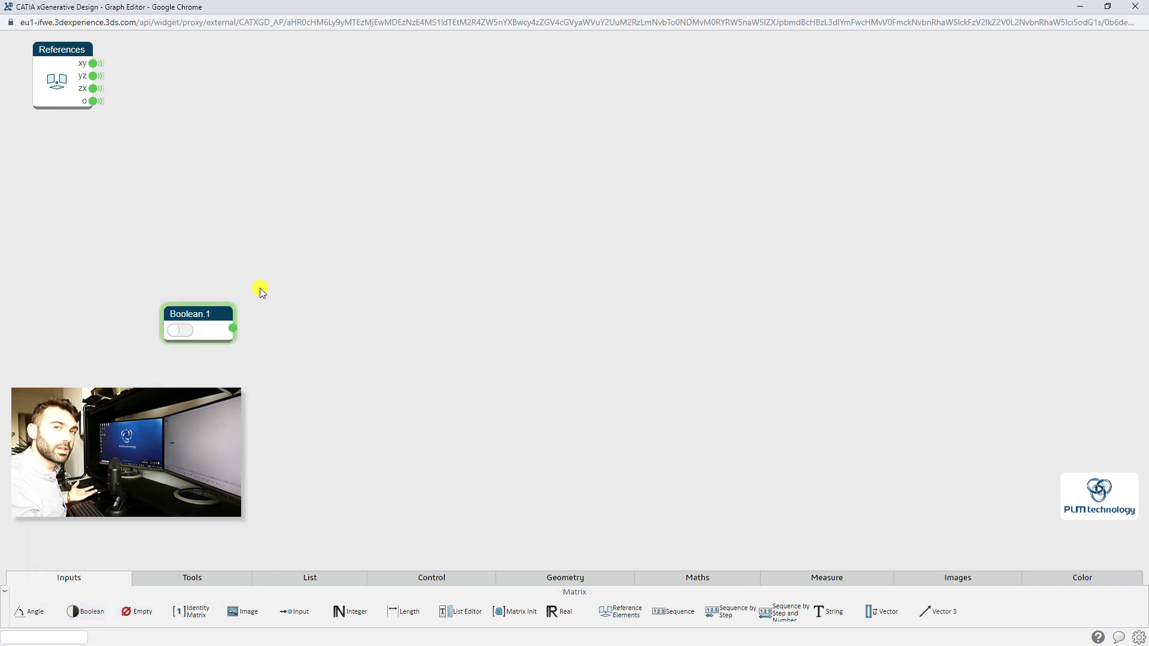
click(180, 330)
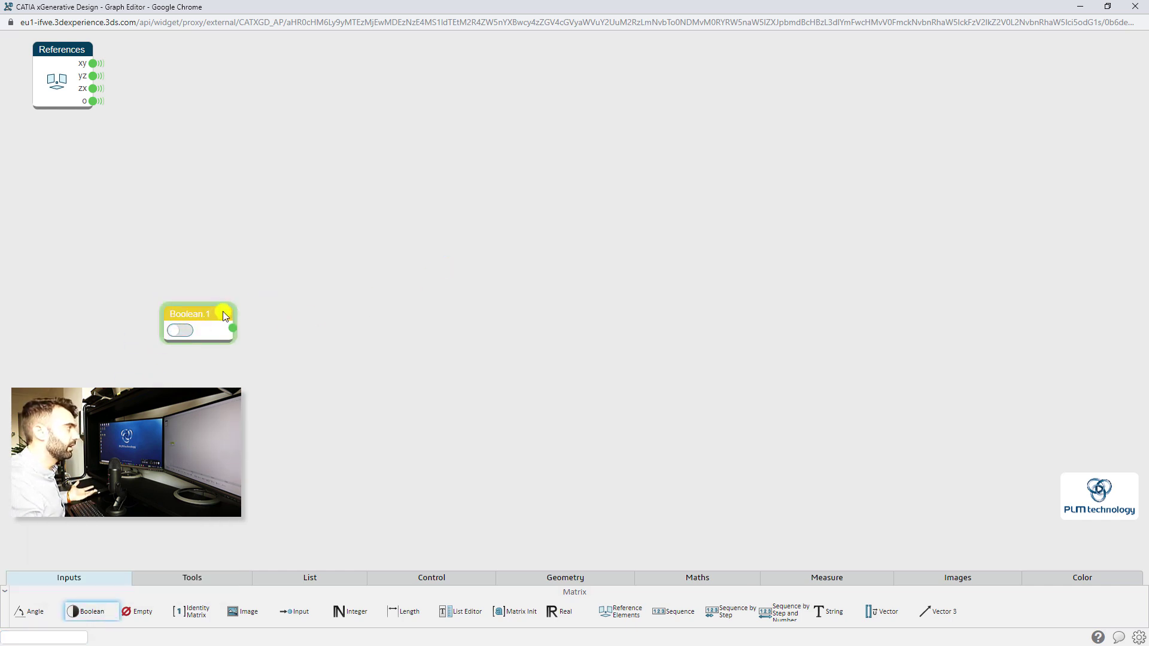
drag(225, 316, 224, 275)
mouse_move(218, 275)
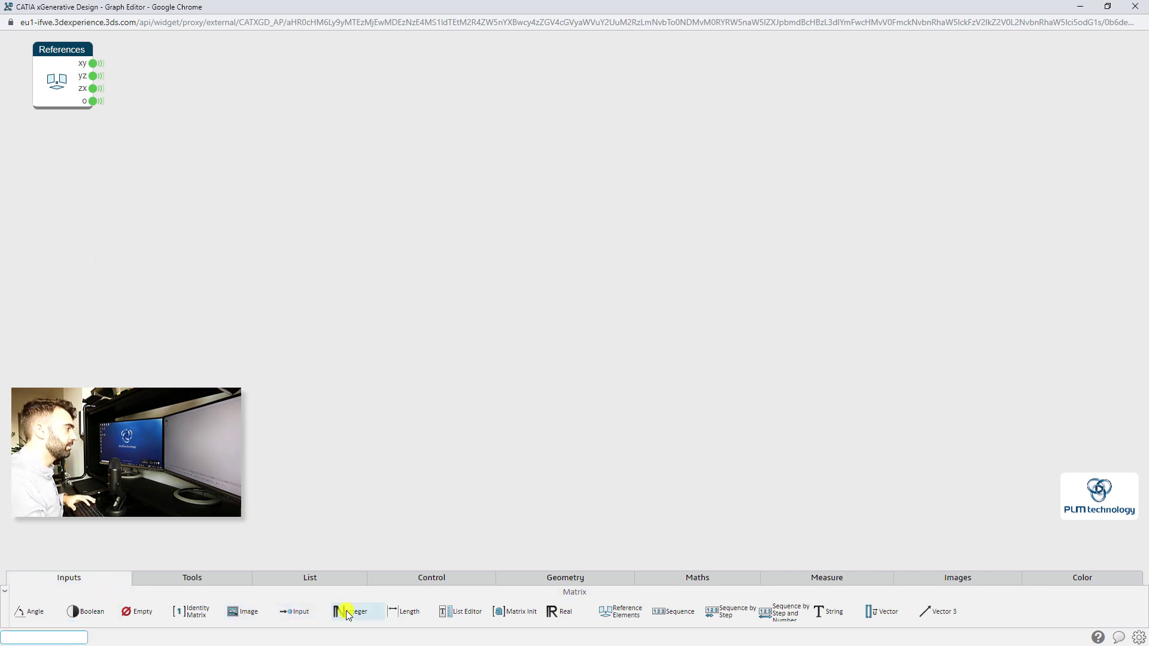
- Place an Integer node in the graph, expand it to inspect its min, max and slider options, and delete it
drag(350, 612, 227, 317)
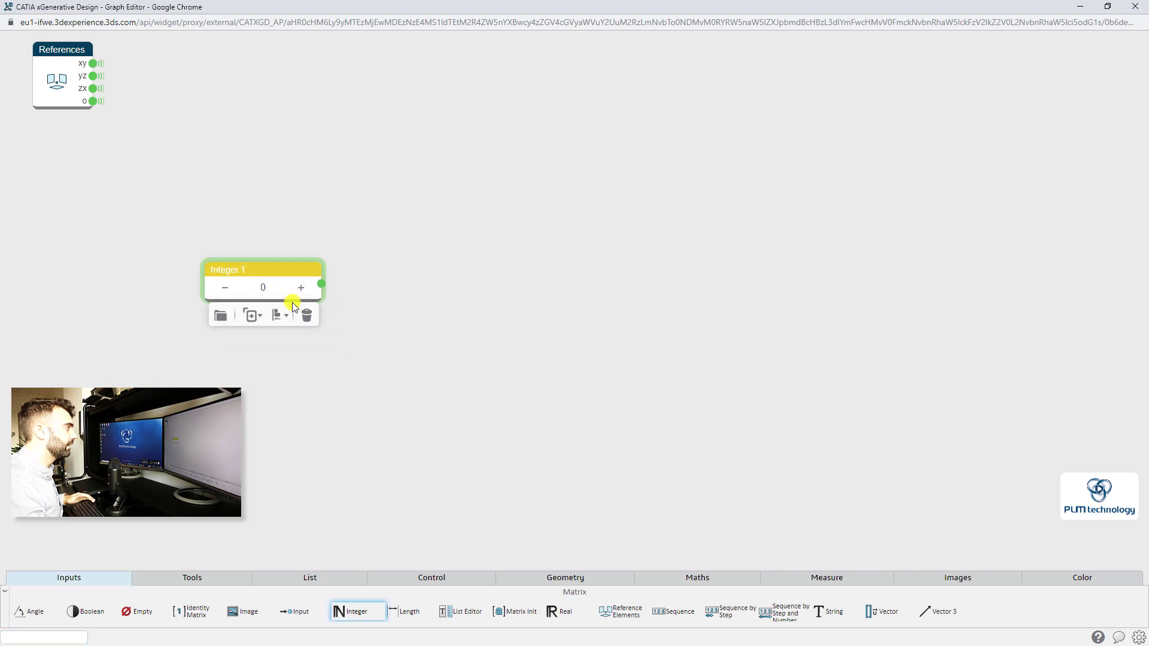
mouse_move(272, 274)
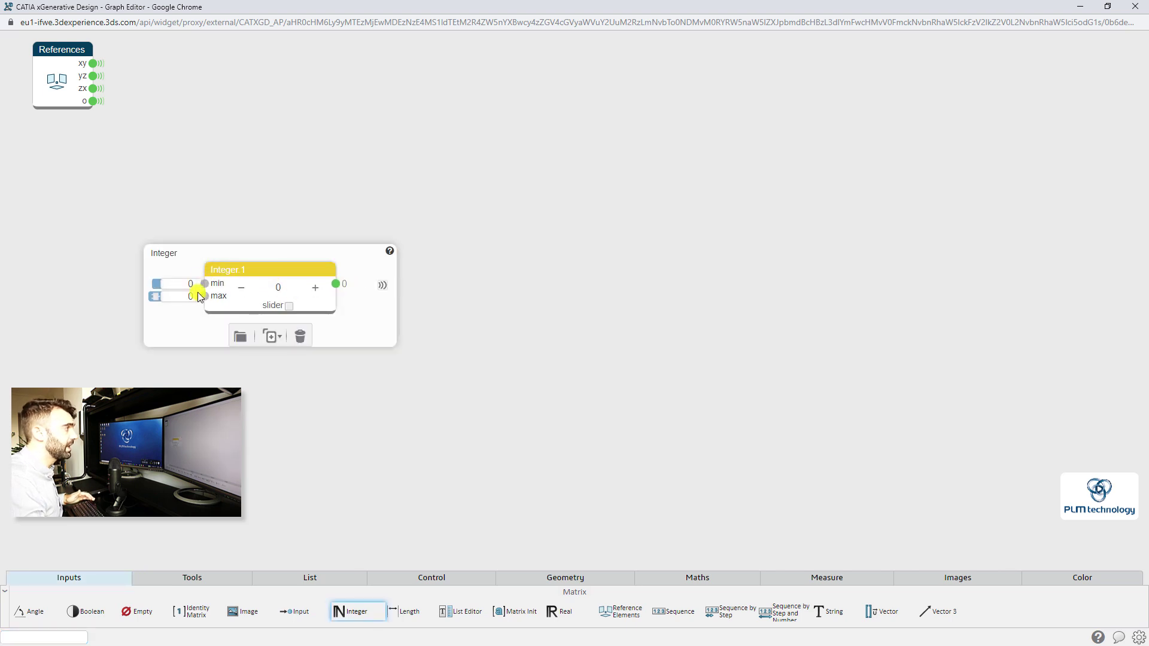
click(291, 307)
click(300, 337)
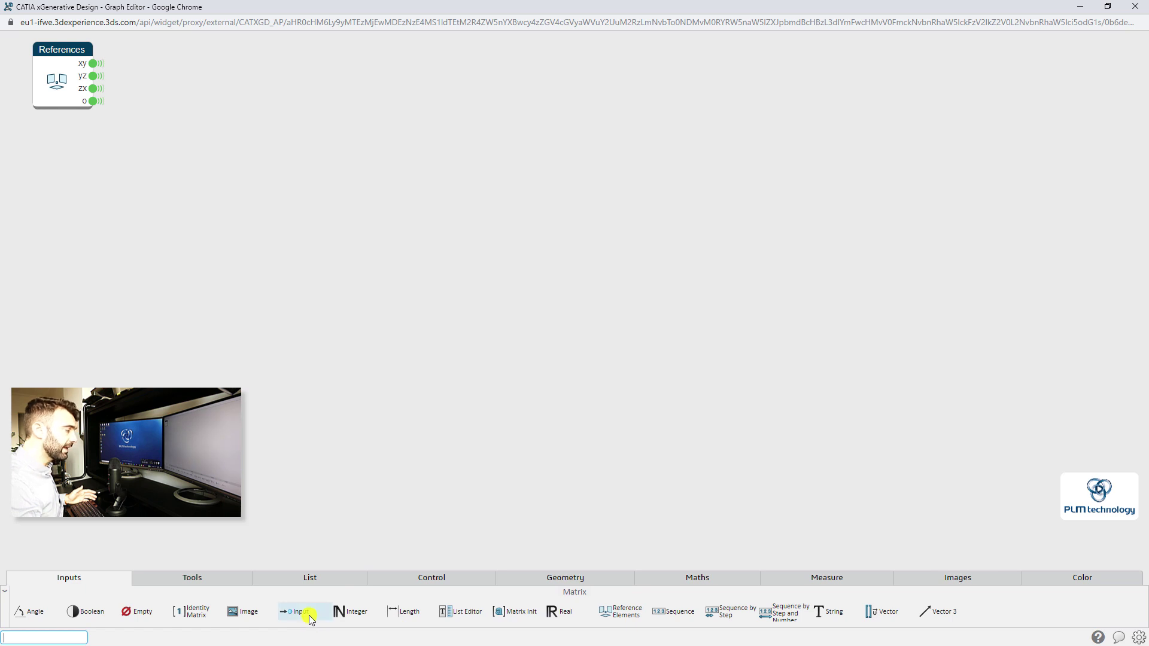
- Browse the node categories up to Geometry, place an Assemble node in the graph, and expand it to inspect its inputs
mouse_move(356, 611)
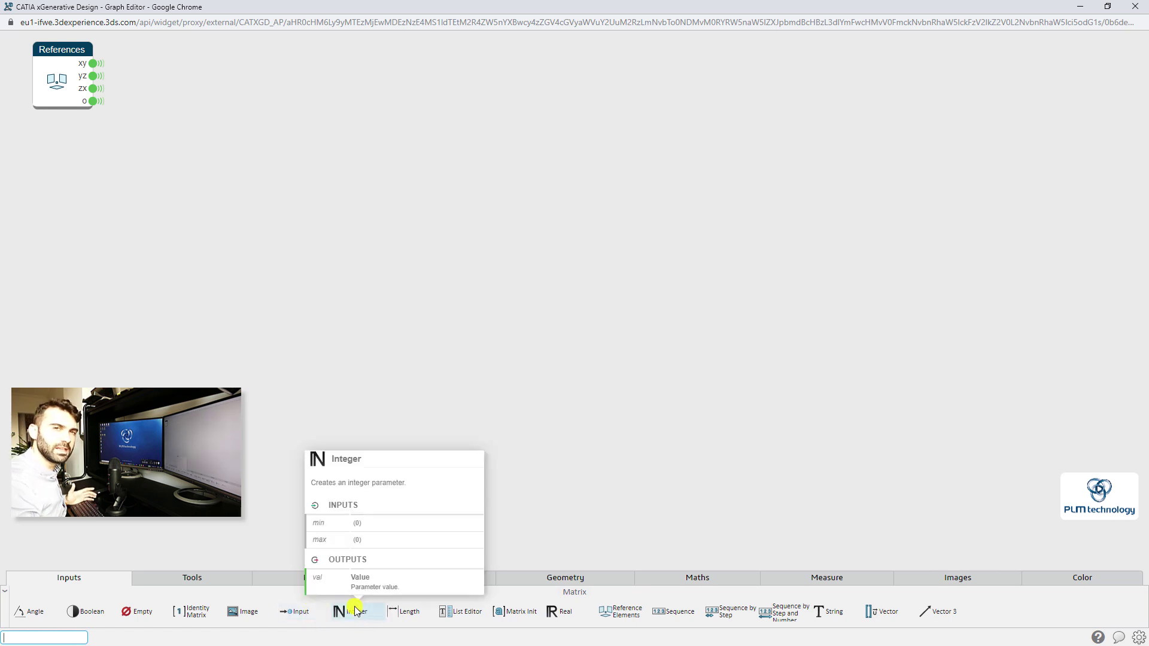
click(237, 580)
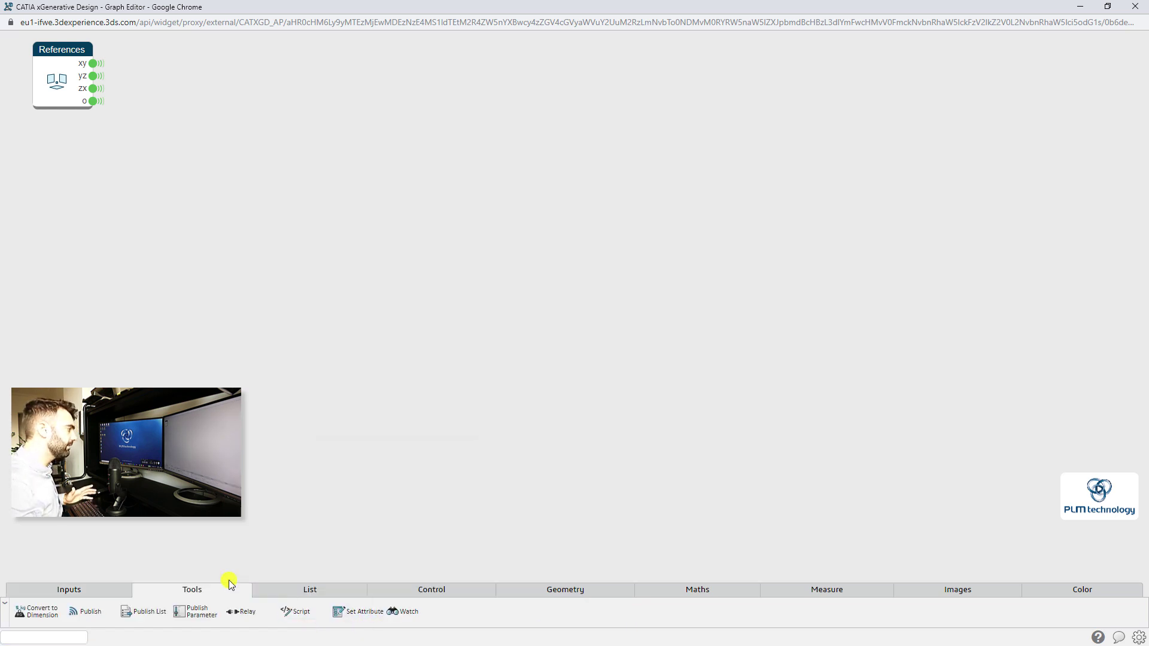
click(301, 589)
click(446, 545)
click(557, 587)
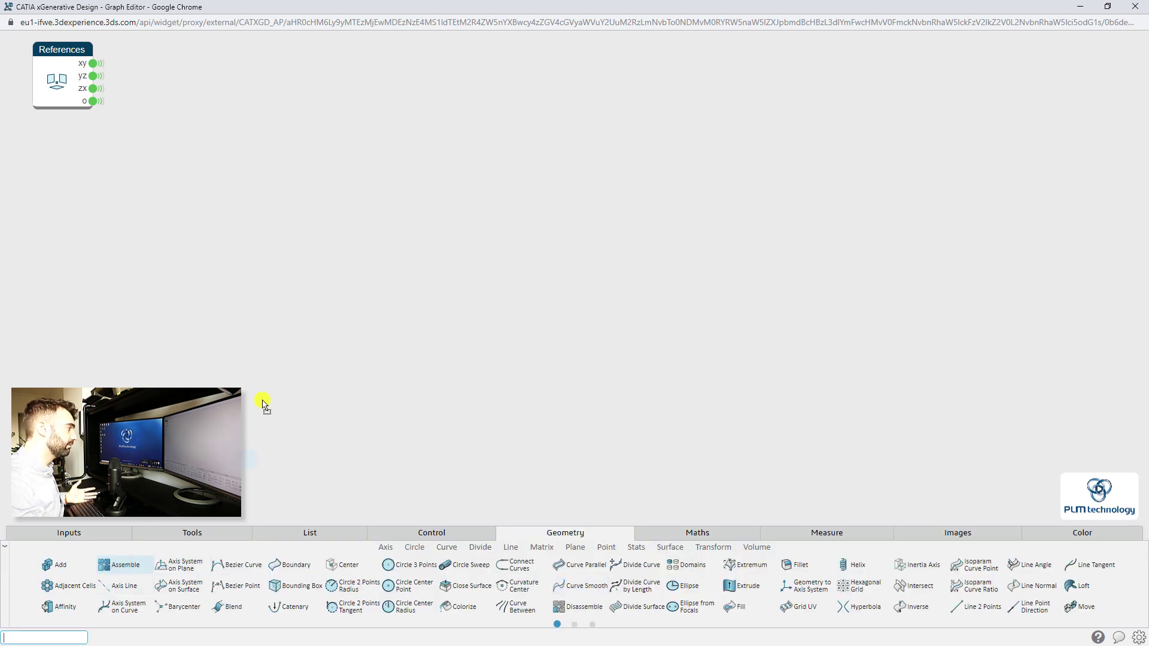
drag(401, 318, 412, 256)
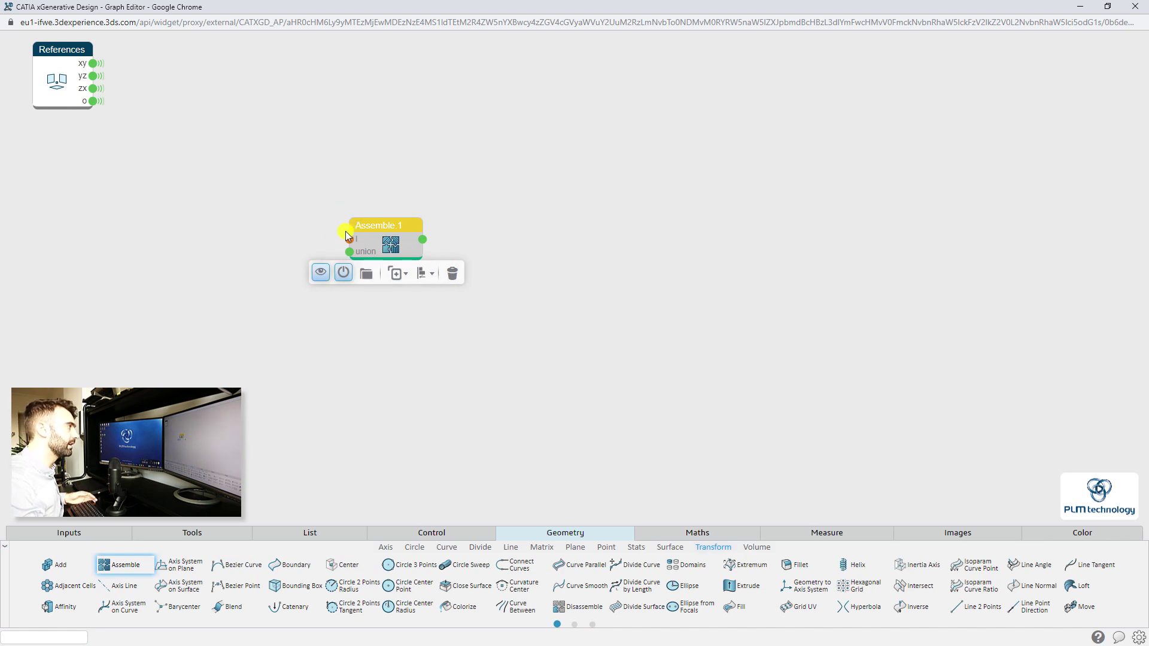
drag(326, 222, 368, 264)
drag(451, 216, 412, 262)
click(394, 234)
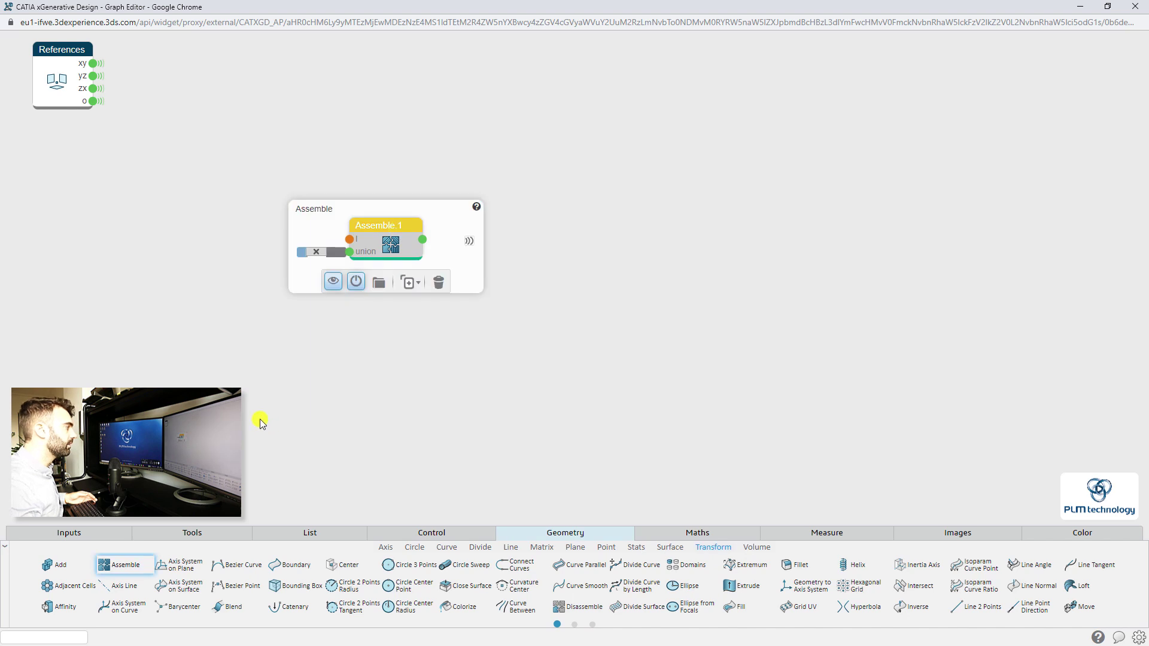
click(259, 420)
- Add a Length node, connect its output to the Assemble node's first input, and move it away from the Assemble node
click(90, 533)
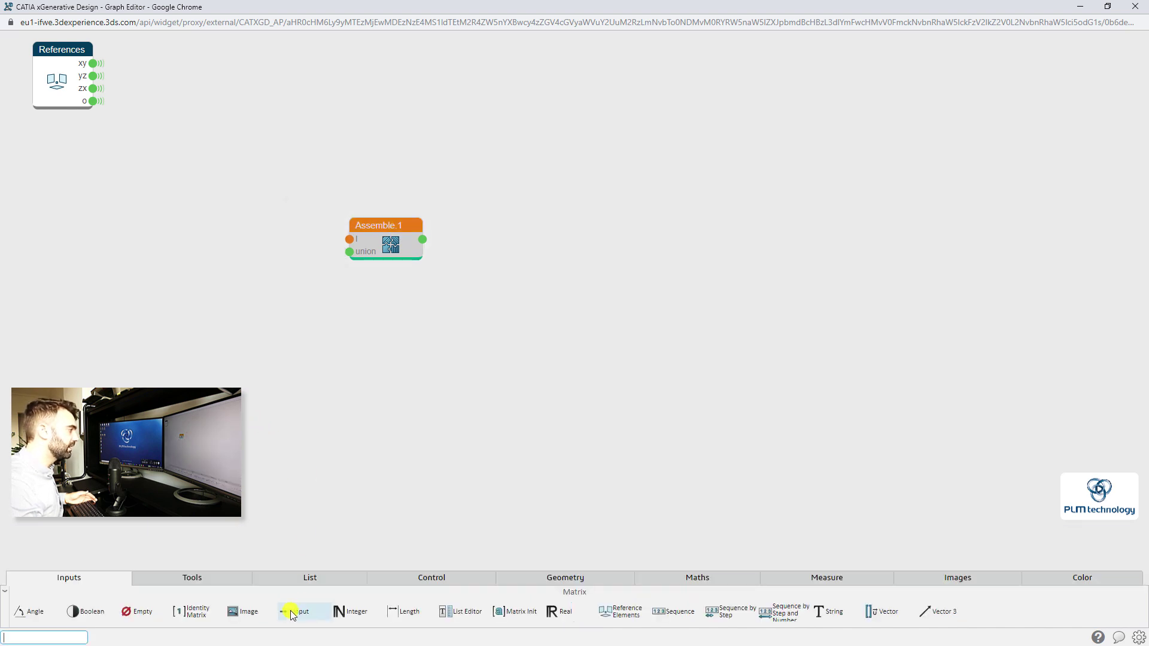
drag(413, 610, 256, 283)
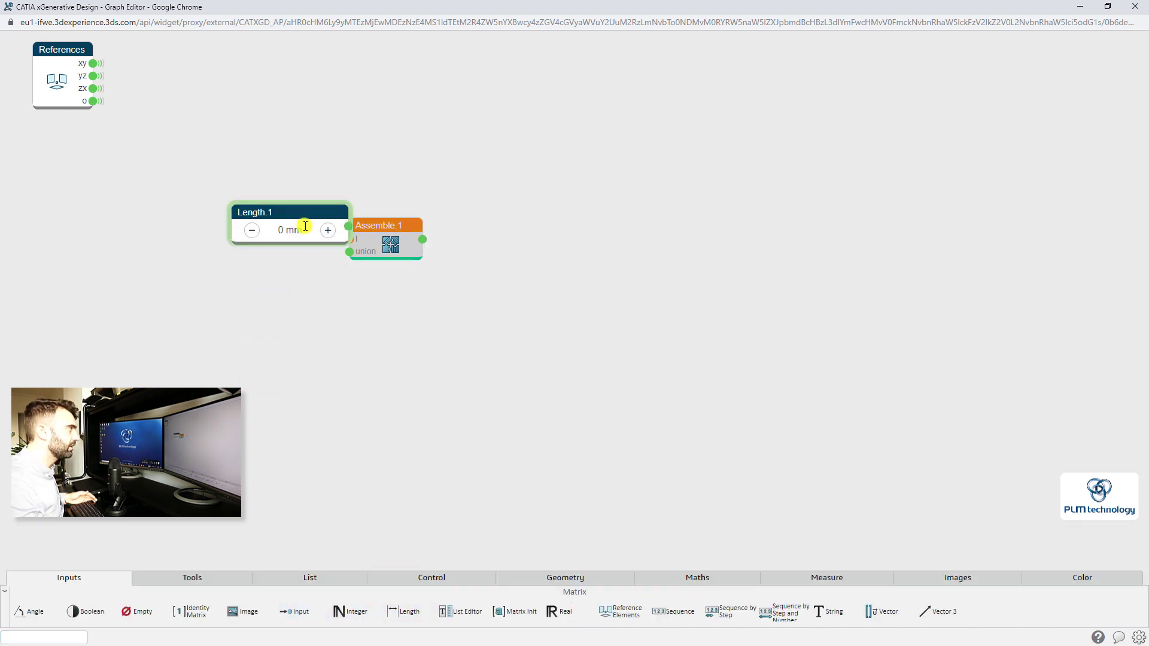
drag(302, 214, 350, 239)
drag(249, 192, 228, 183)
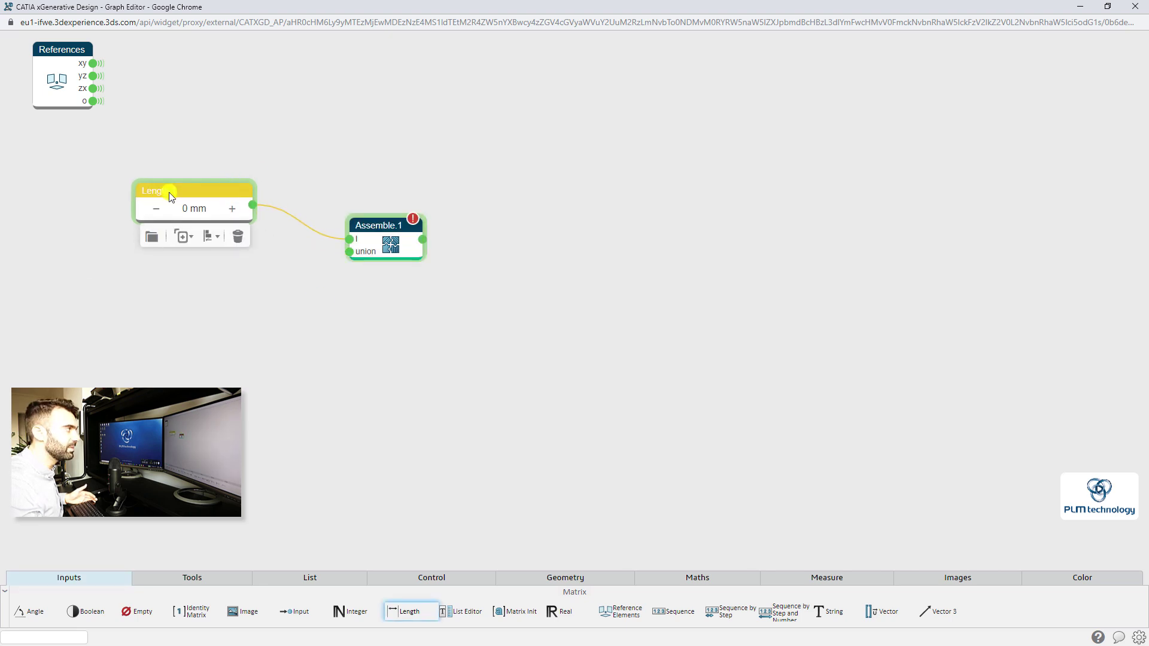
- Inspect the error details of the connected Assemble node and delete that node
click(417, 218)
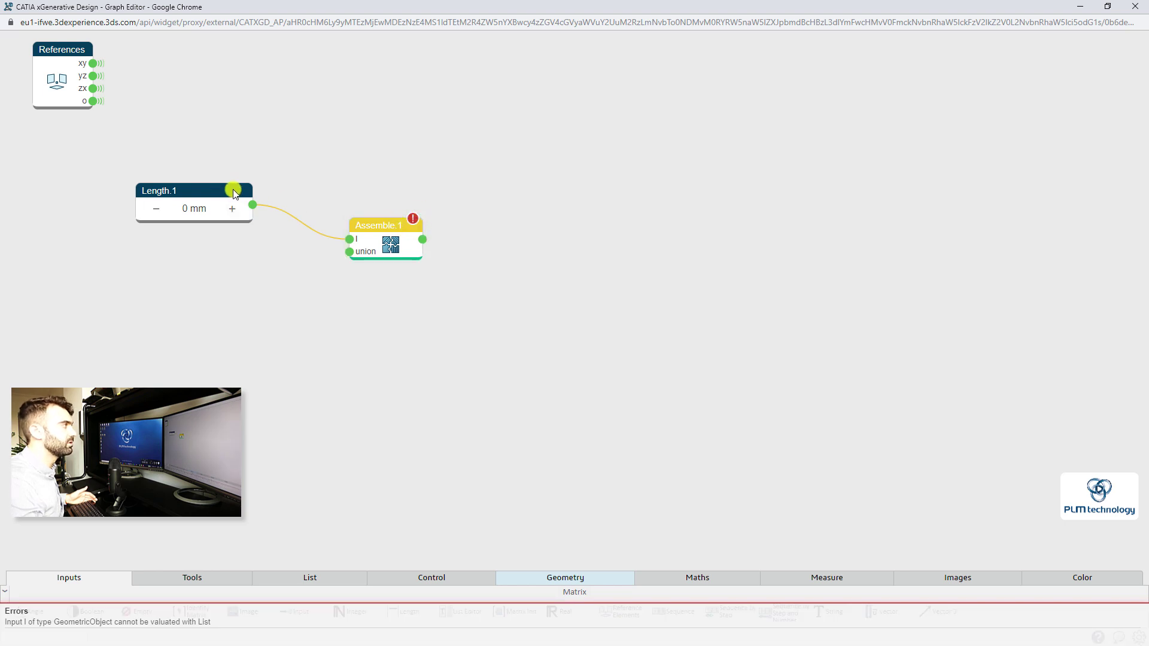
click(392, 227)
key(Delete)
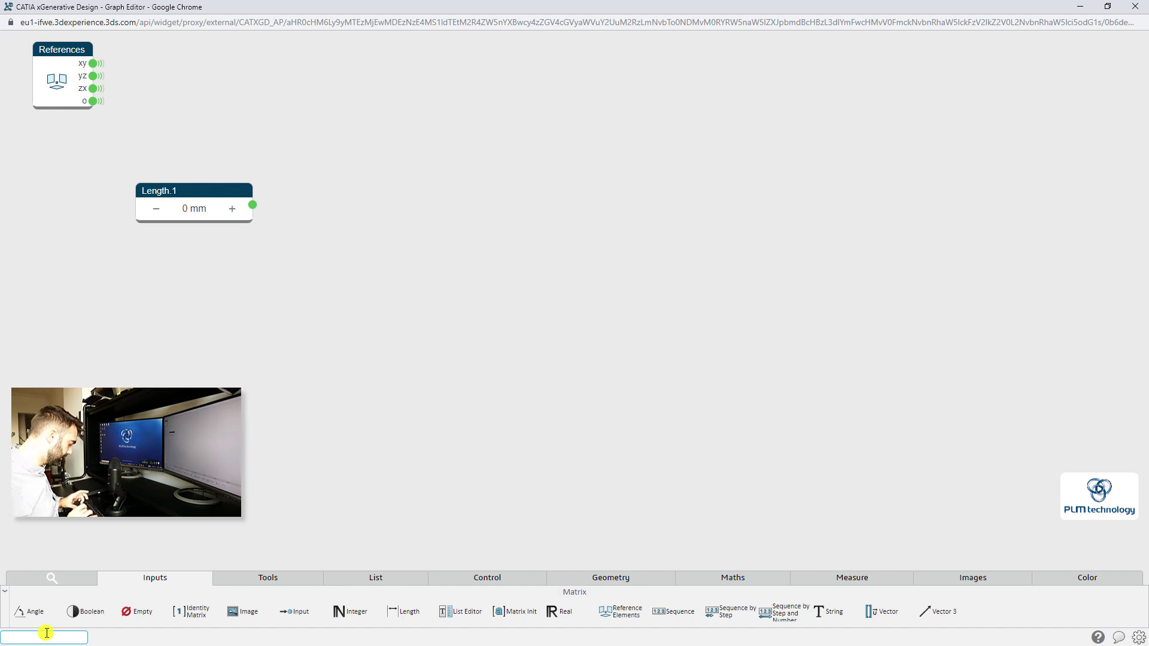
- Search the node library for "asse" and place a new Assemble node beyond the Length node
text(asse)
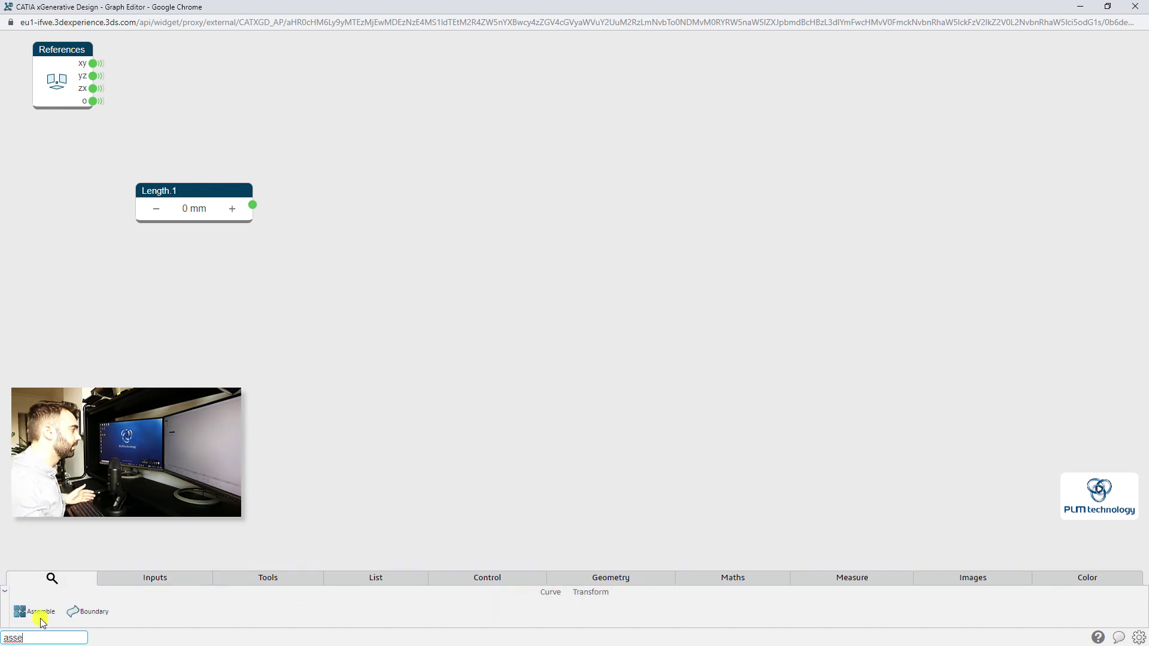
drag(38, 613, 462, 279)
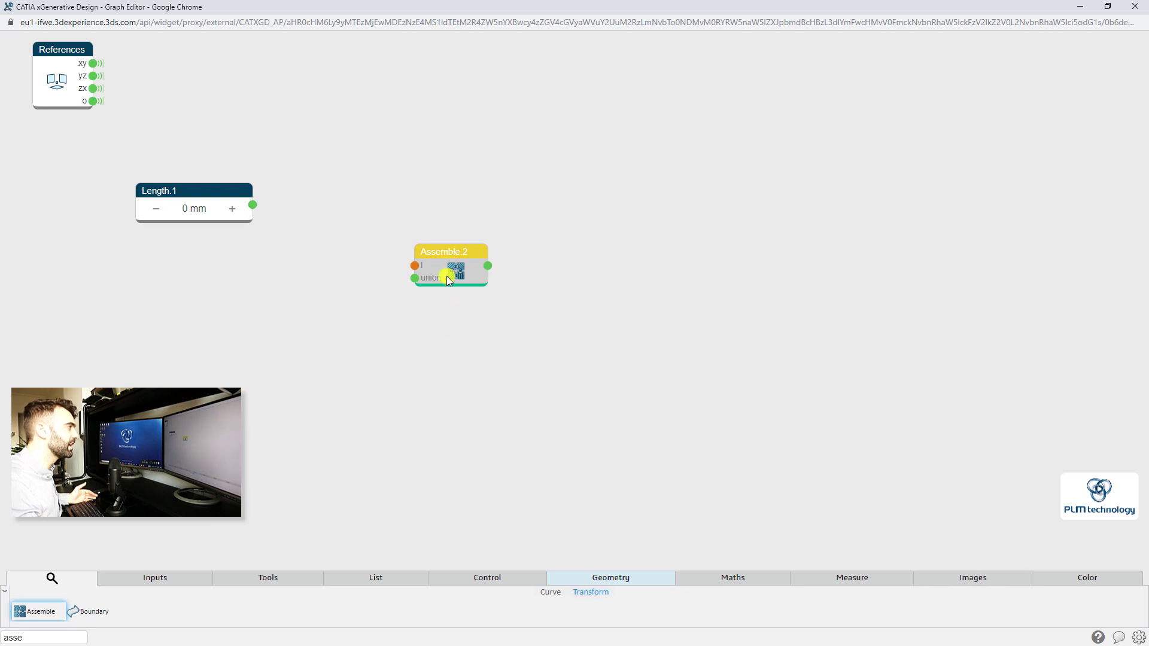
drag(458, 249, 452, 251)
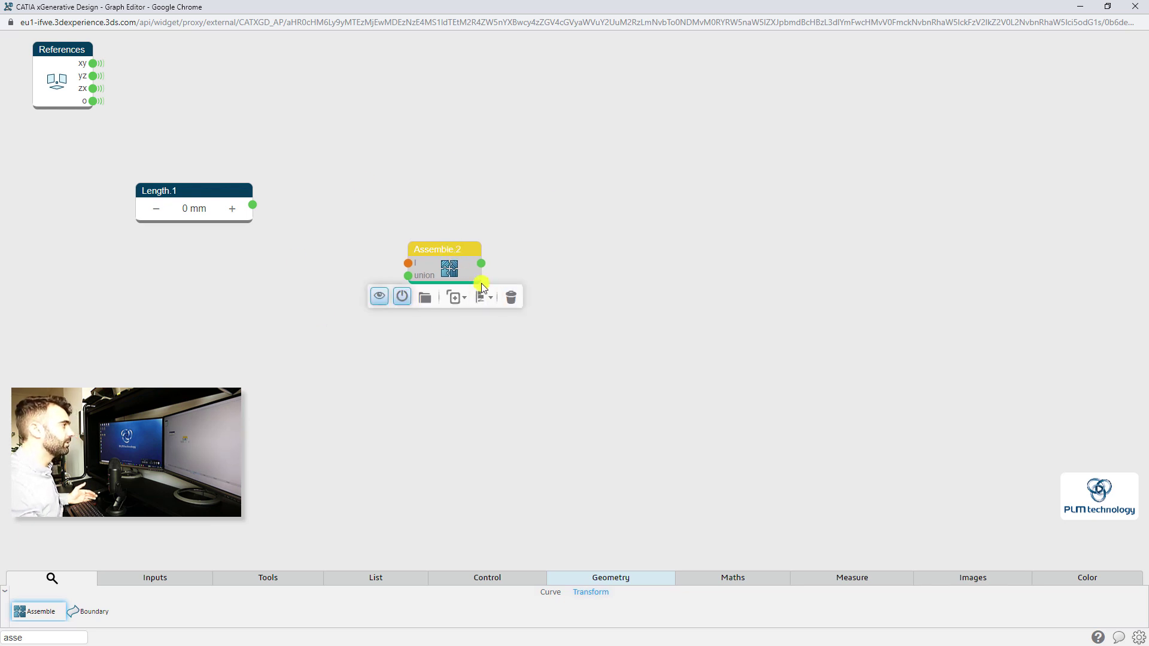
click(508, 330)
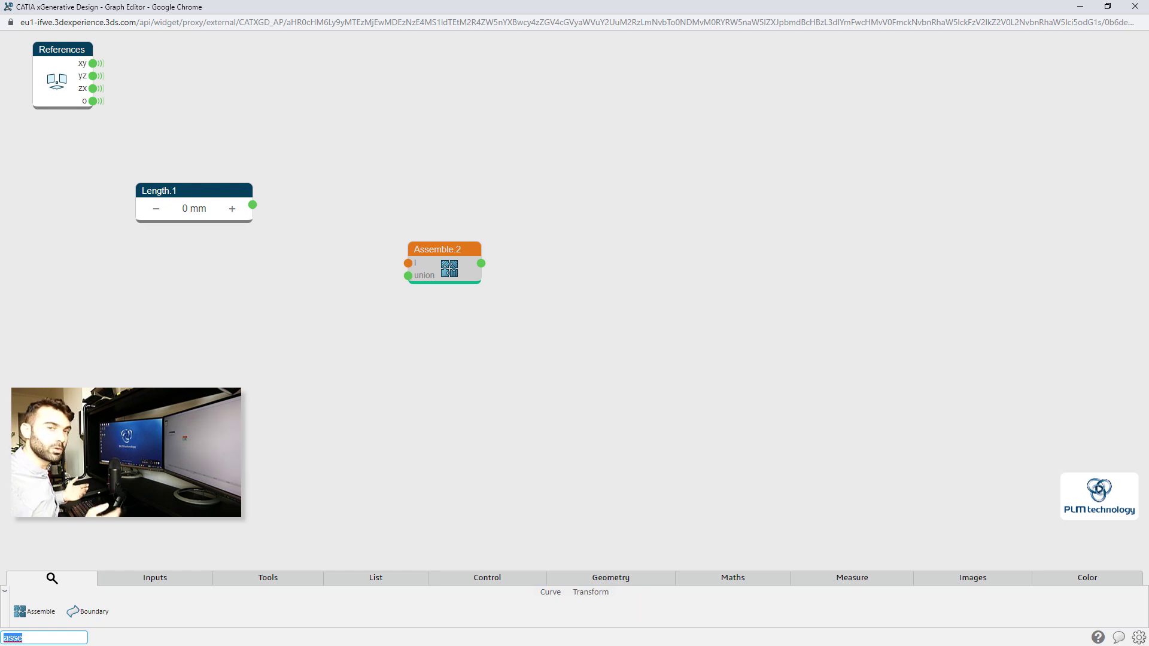
- Search the node library for "point" and clear the search text
text(point)
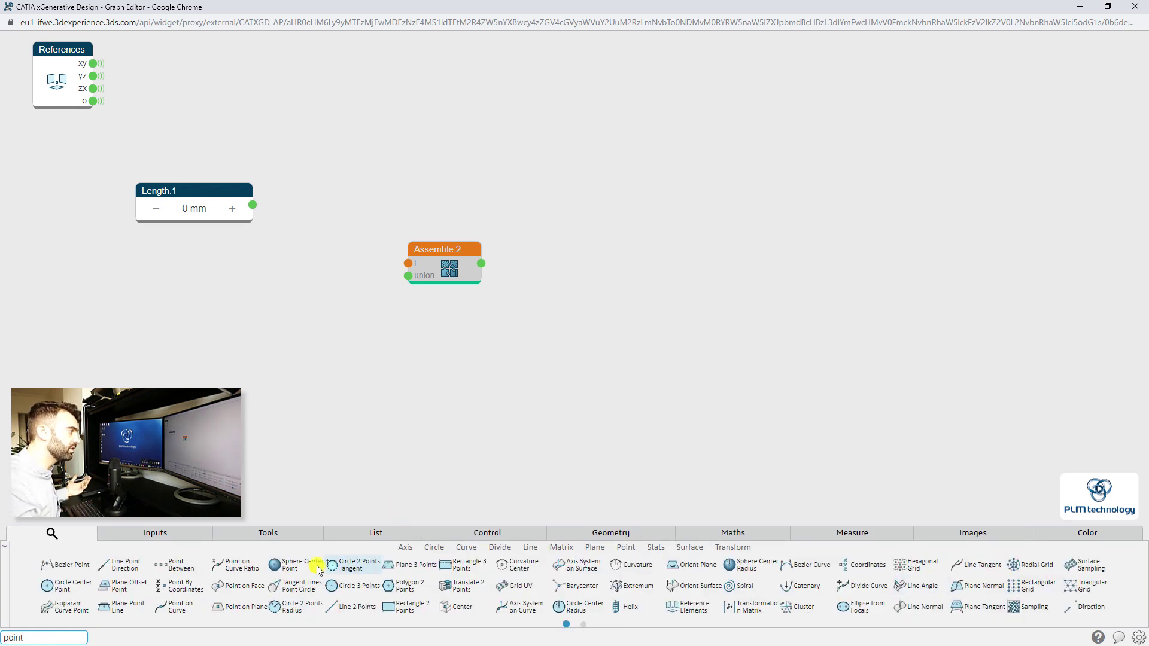
click(90, 636)
double_click(54, 634)
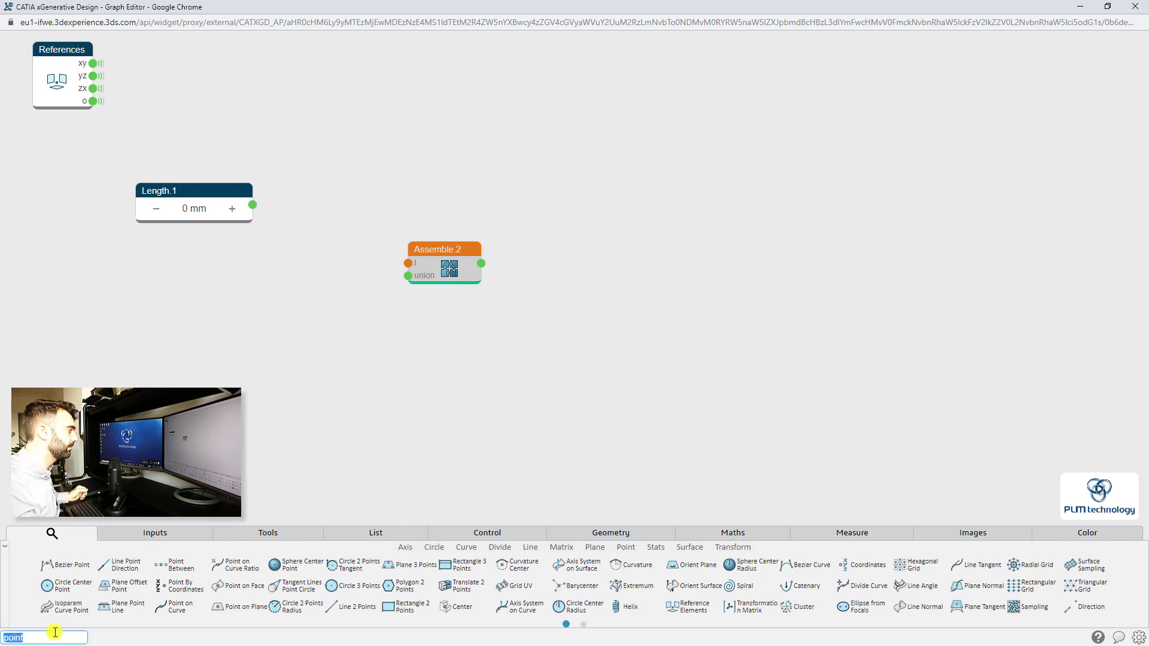
drag(54, 636, 6, 636)
key(BackSpace)
click(376, 372)
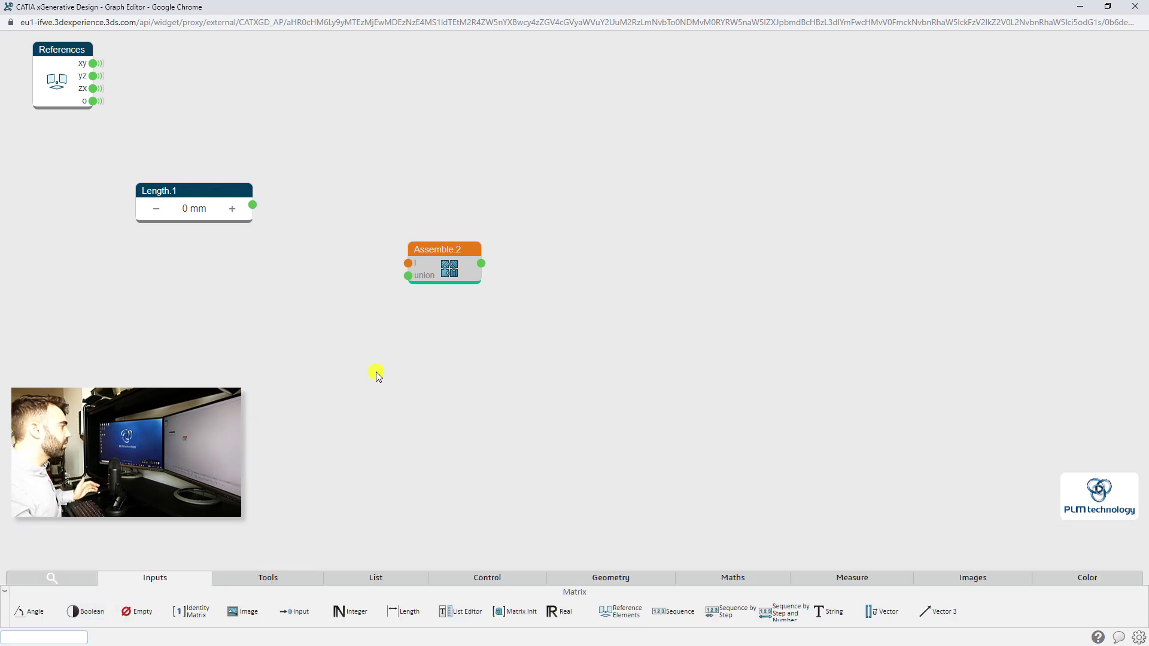
- Delete the Assemble and Length nodes, leaving only the References node in the graph
click(473, 249)
click(497, 305)
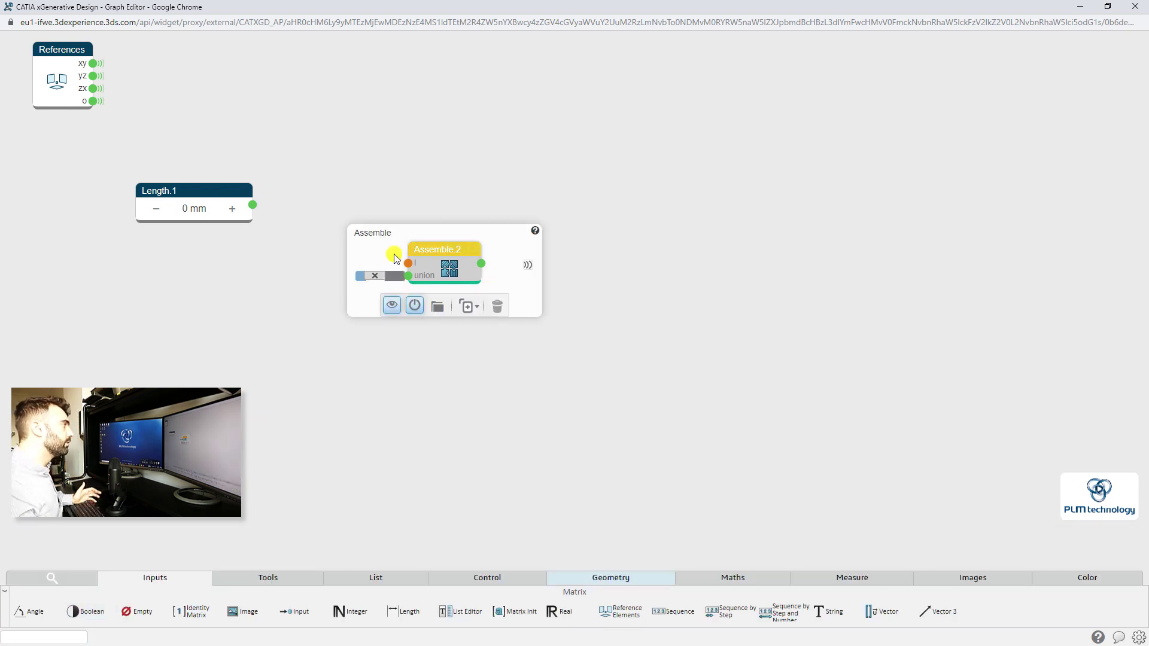
click(236, 194)
click(231, 258)
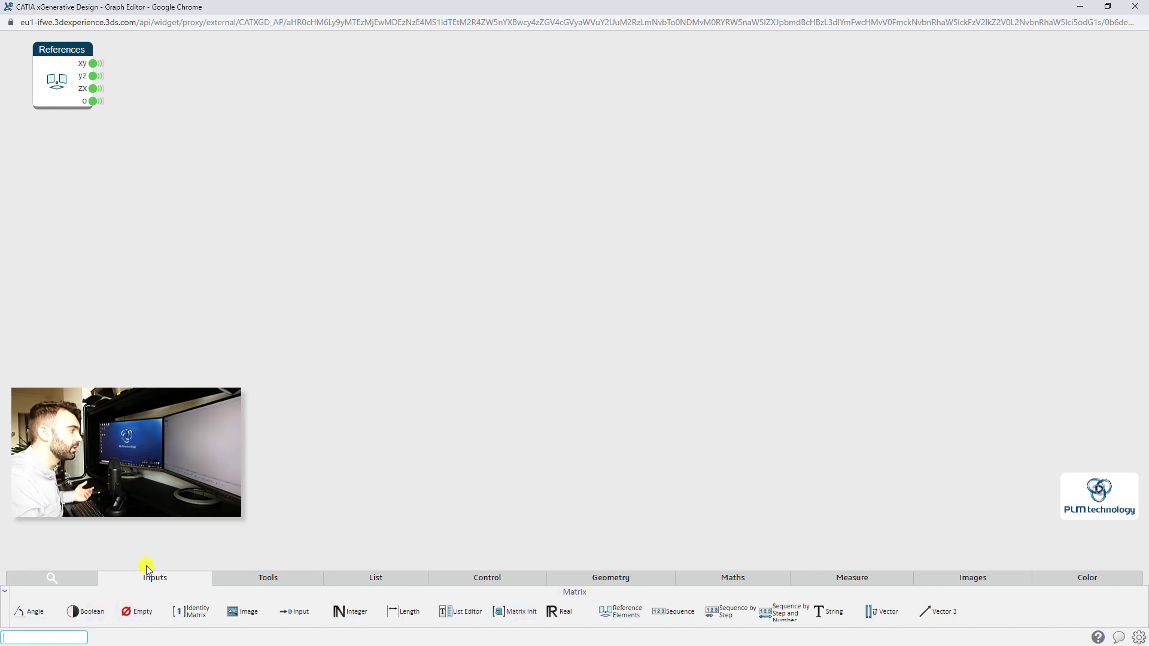
- Examine the nodes offered in the Tools, List, Control, Maths and Geometry categories, including the Relay description
click(265, 578)
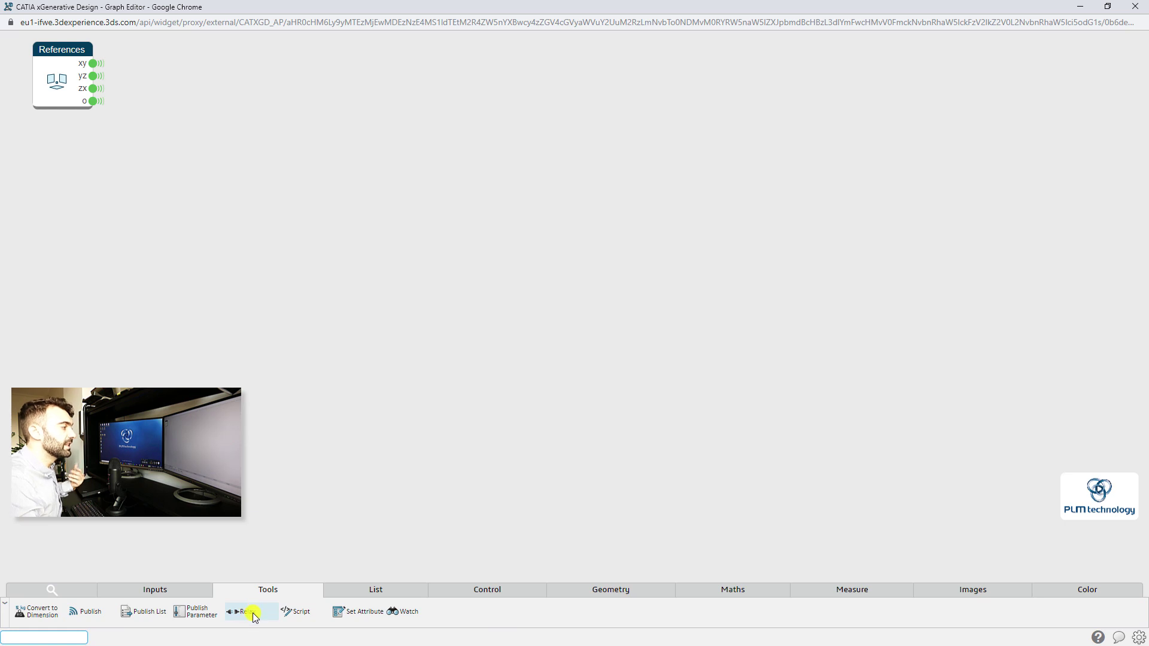
mouse_move(255, 619)
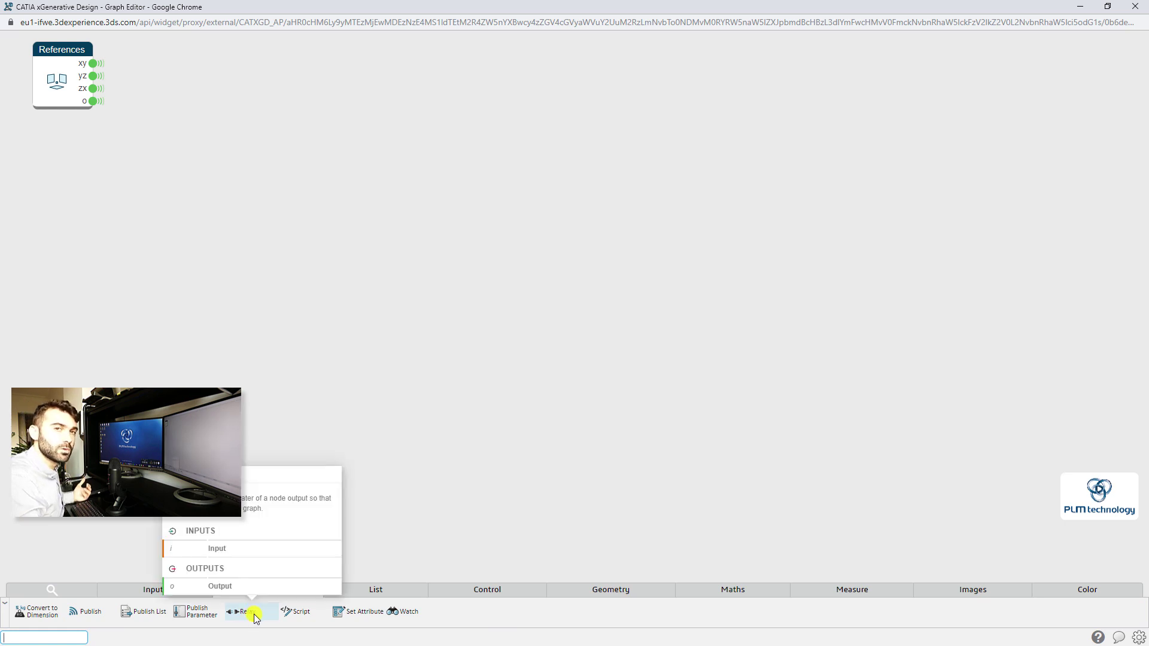
click(386, 588)
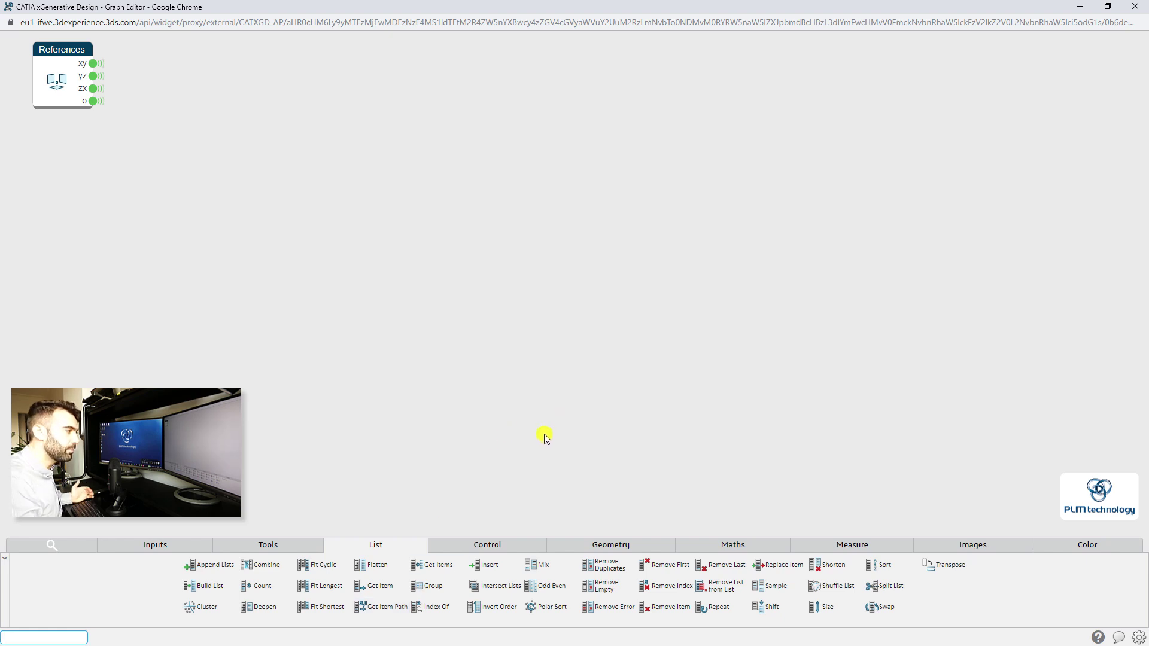
click(465, 546)
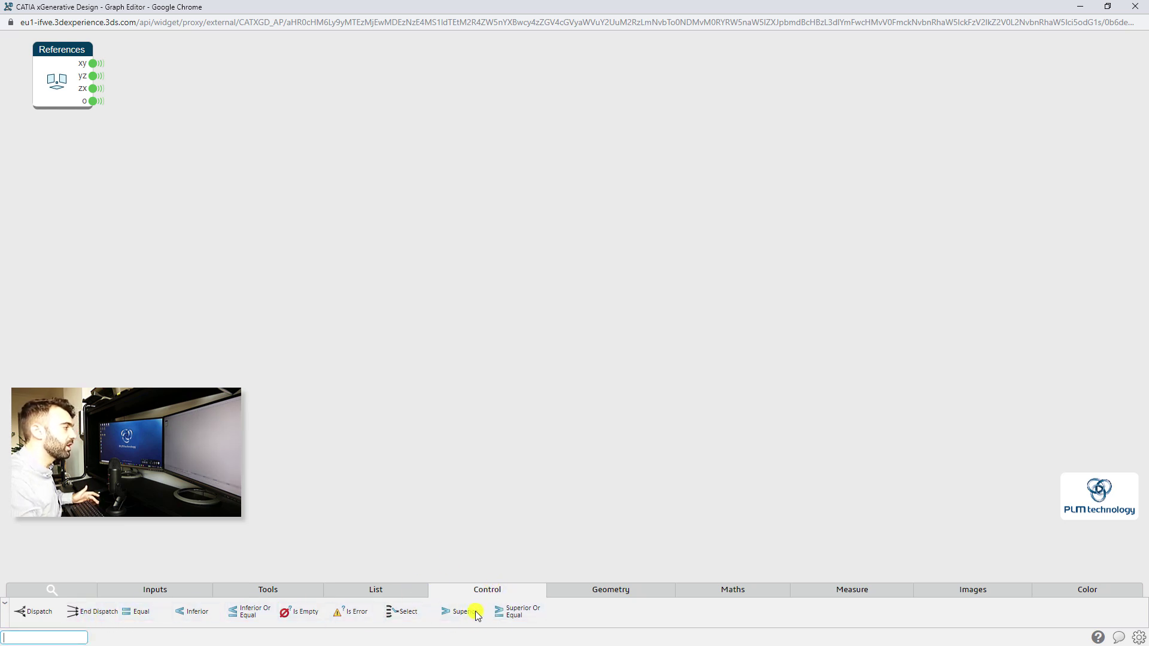
click(751, 591)
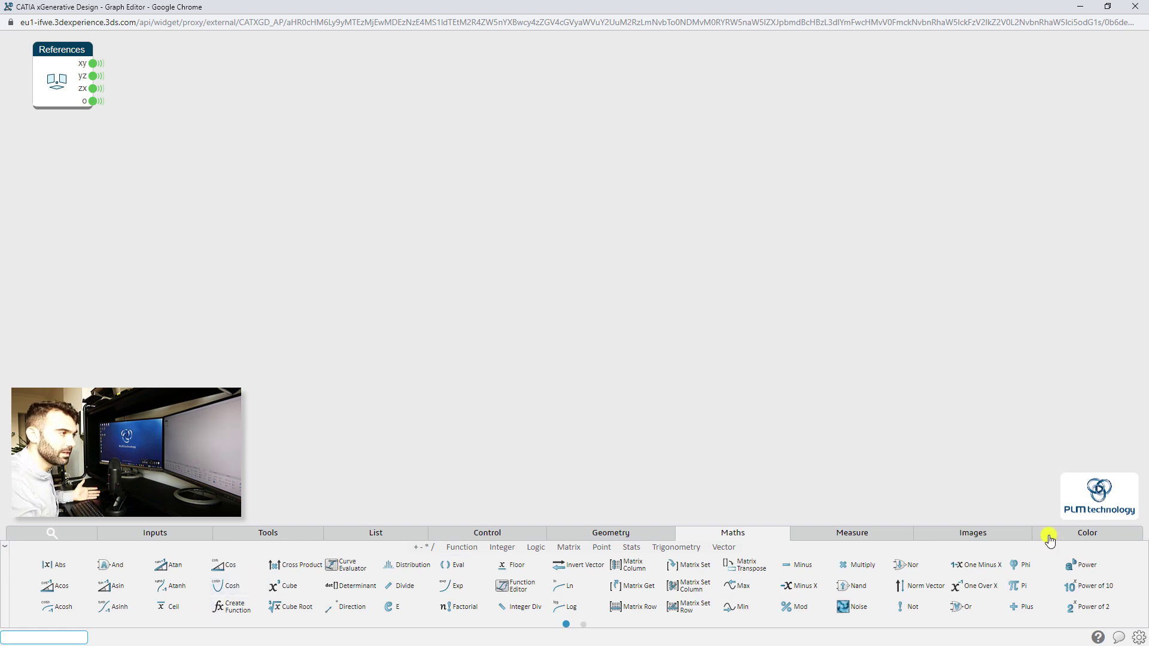
click(652, 534)
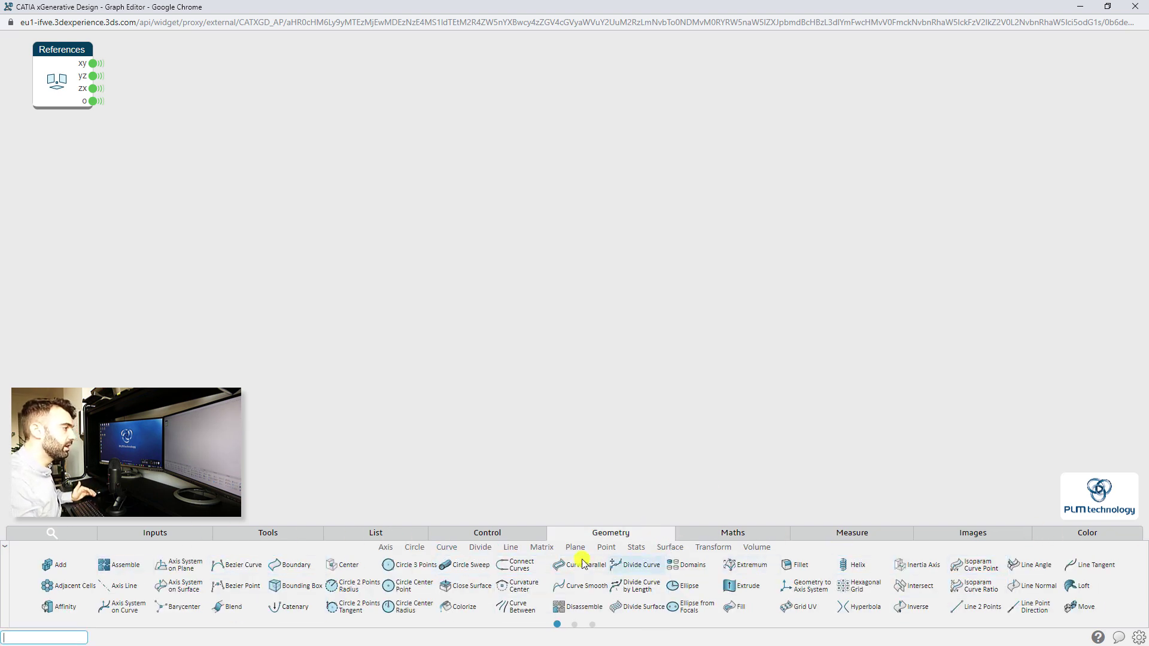
- Examine the nodes offered on the other Geometry pages and in the Measure, Images, Color and Inputs categories
click(592, 625)
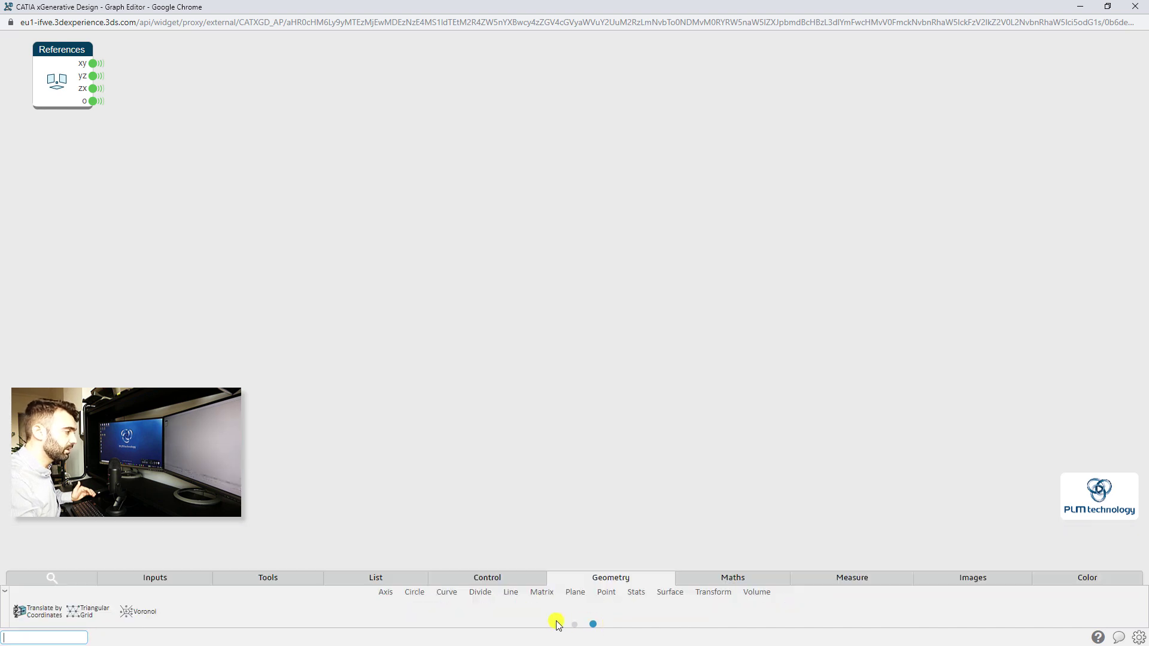
click(556, 625)
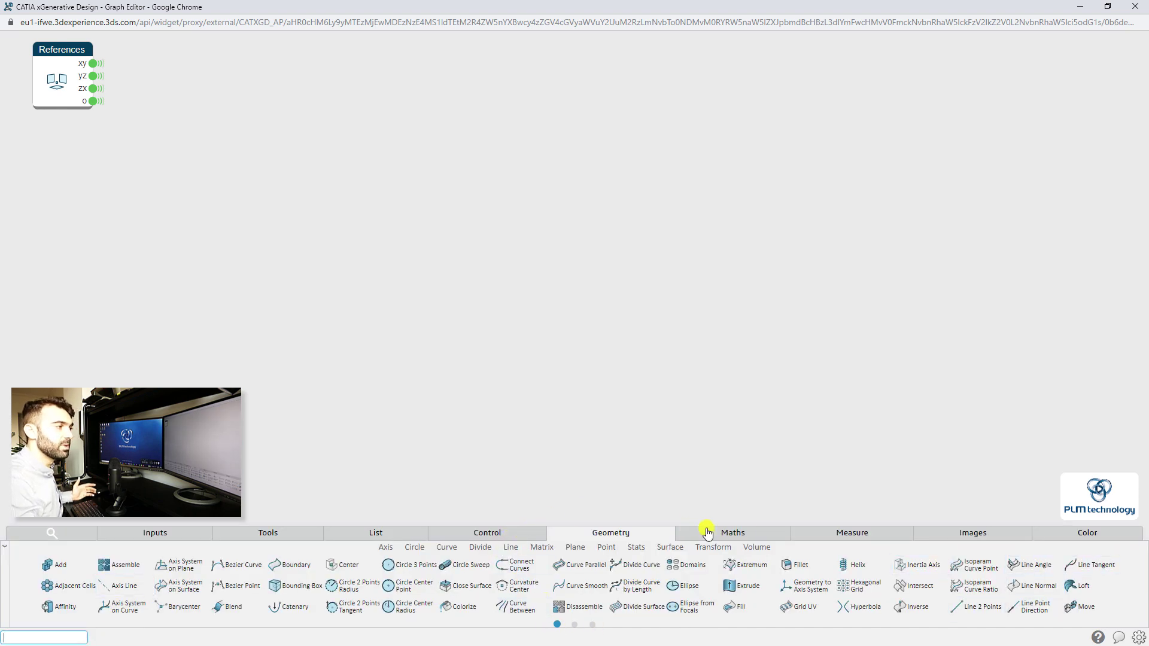
click(824, 537)
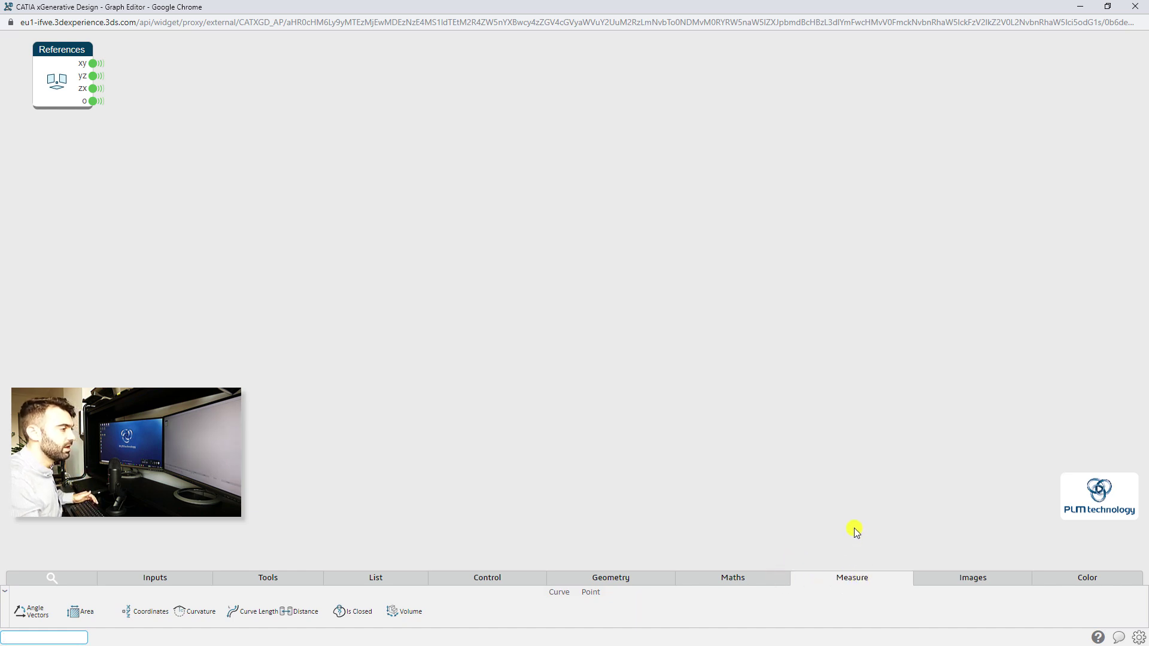
click(988, 572)
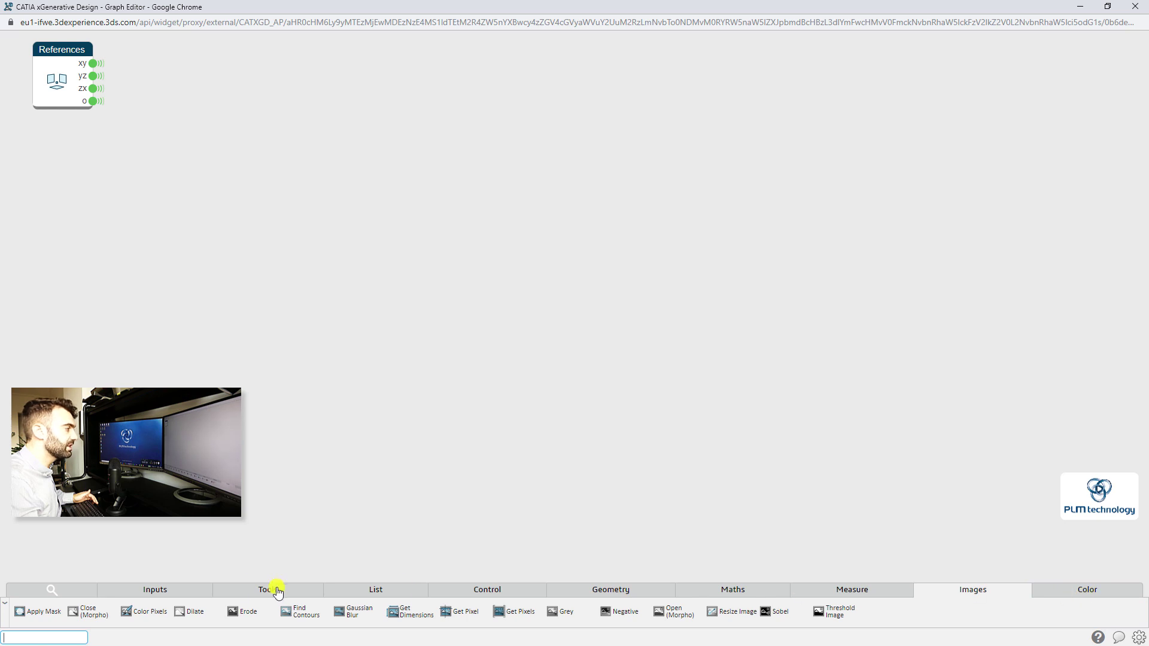
click(1071, 597)
click(999, 593)
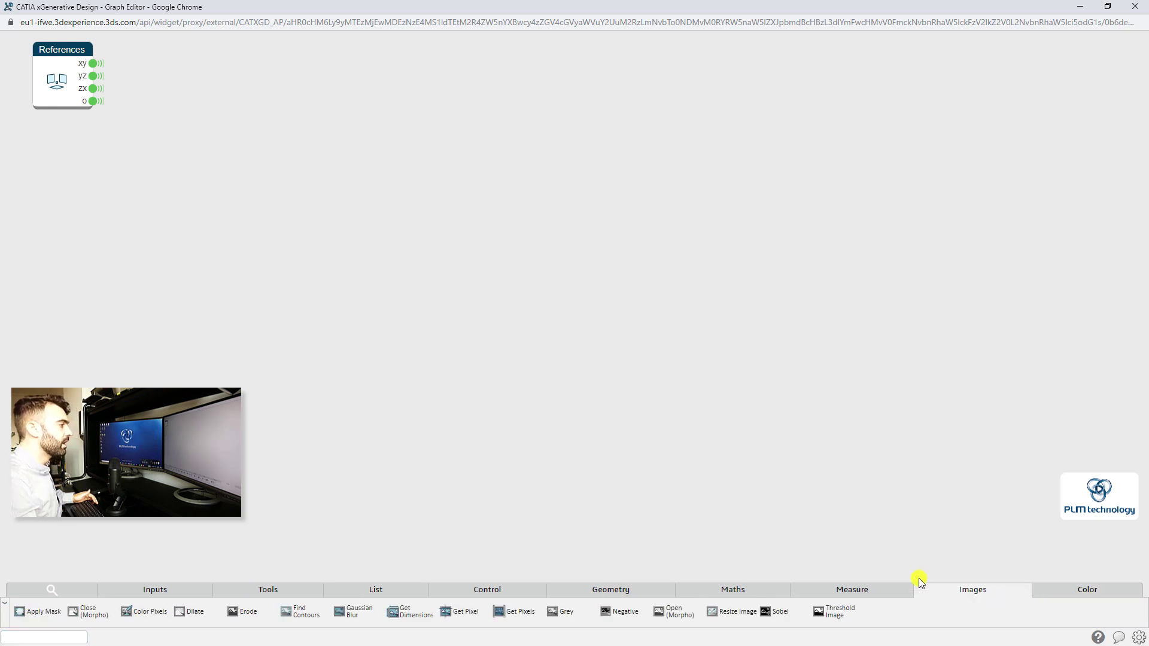
click(1106, 598)
click(1016, 596)
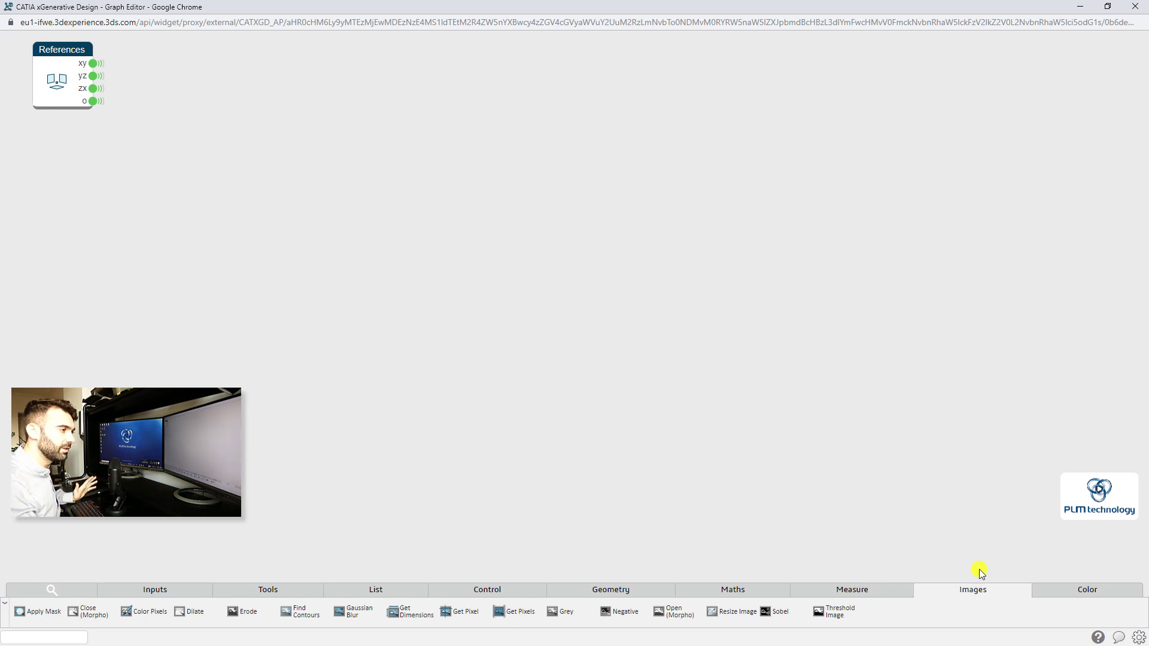
click(971, 590)
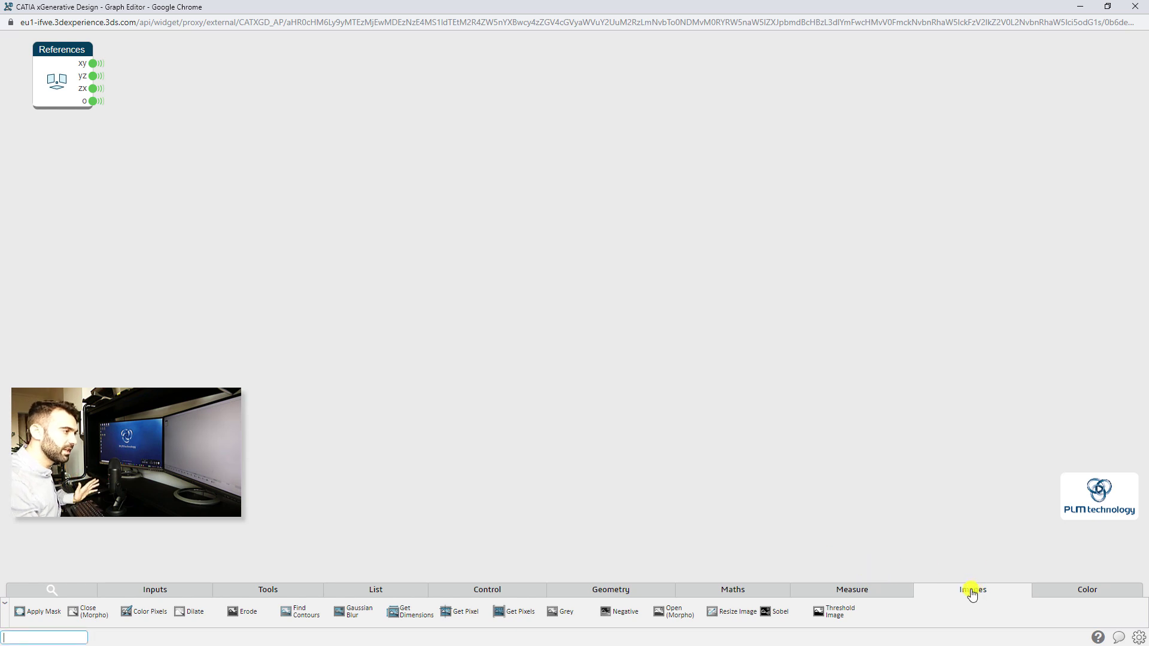
click(174, 592)
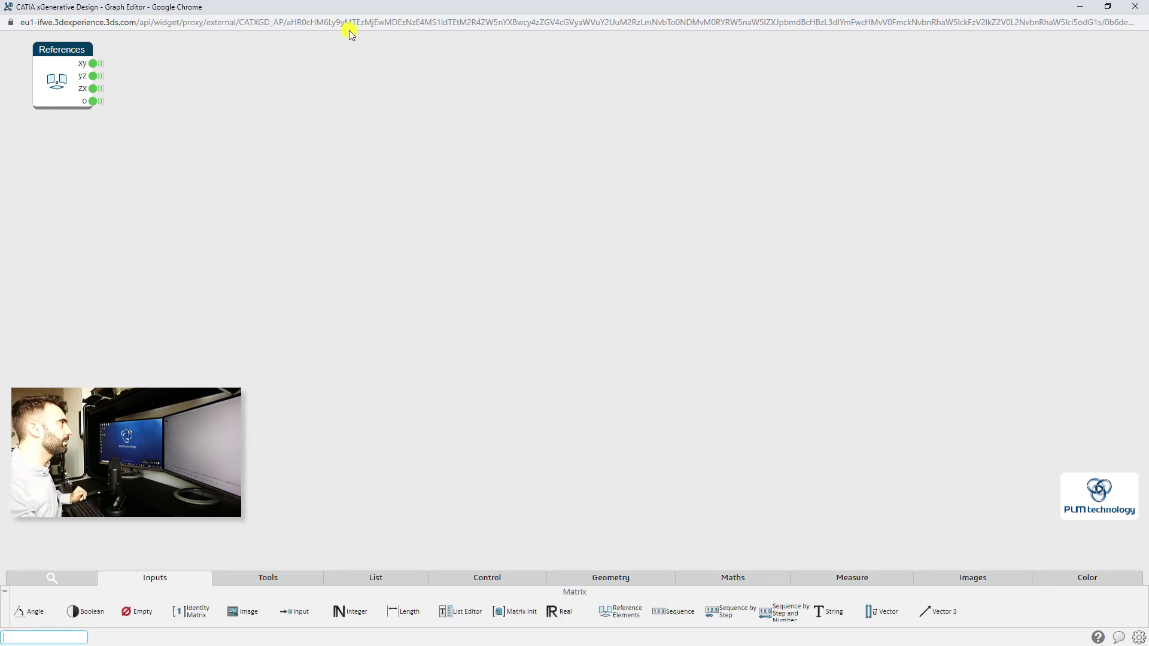
- Arrange the Graph Editor window side by side with the 3DDashboard window showing the xGenerative Design model
drag(329, 9, 1147, 121)
click(852, 210)
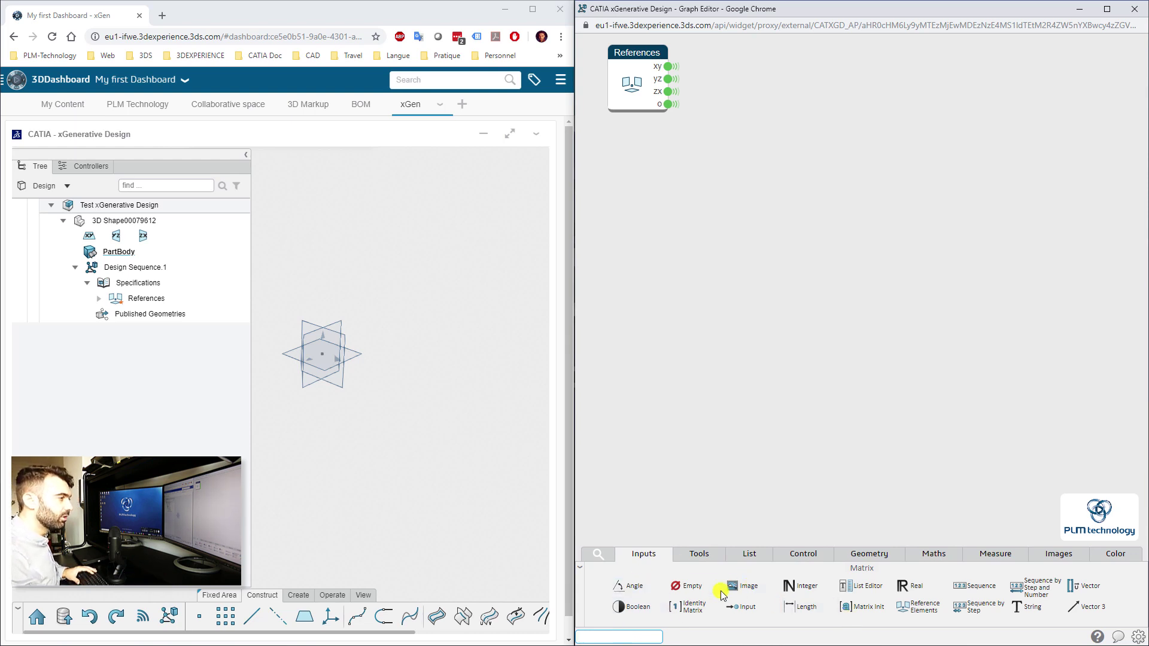
- Search the node library for "point", place a Point By Coordinates node below the References node and rename it 1
text(point)
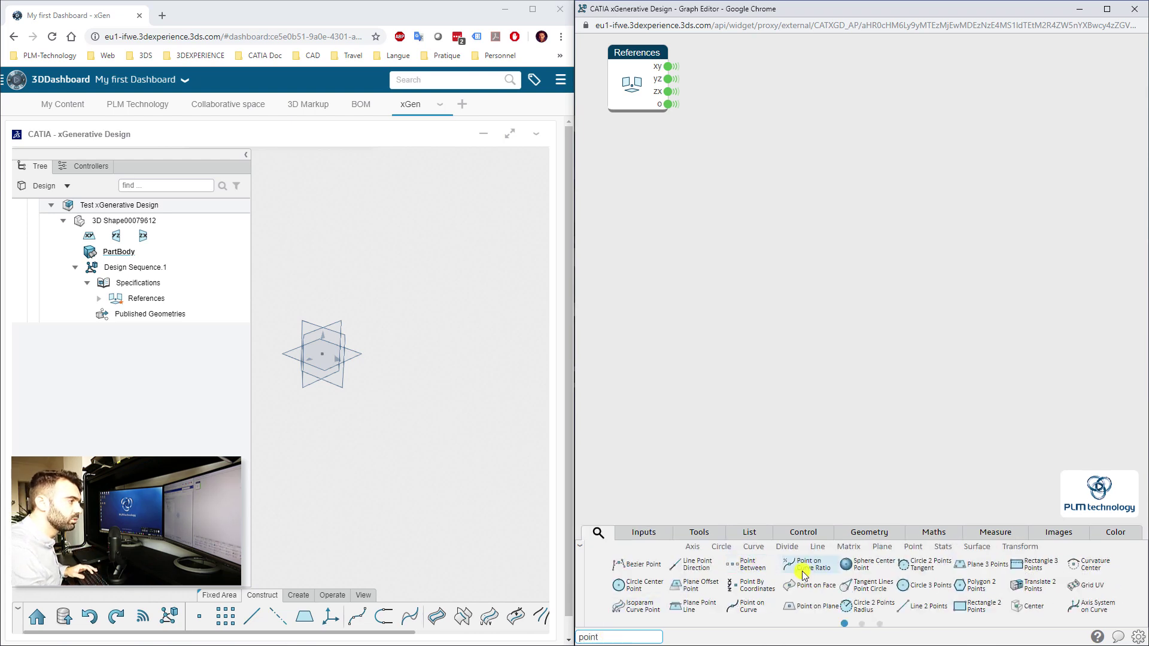
drag(737, 586, 743, 190)
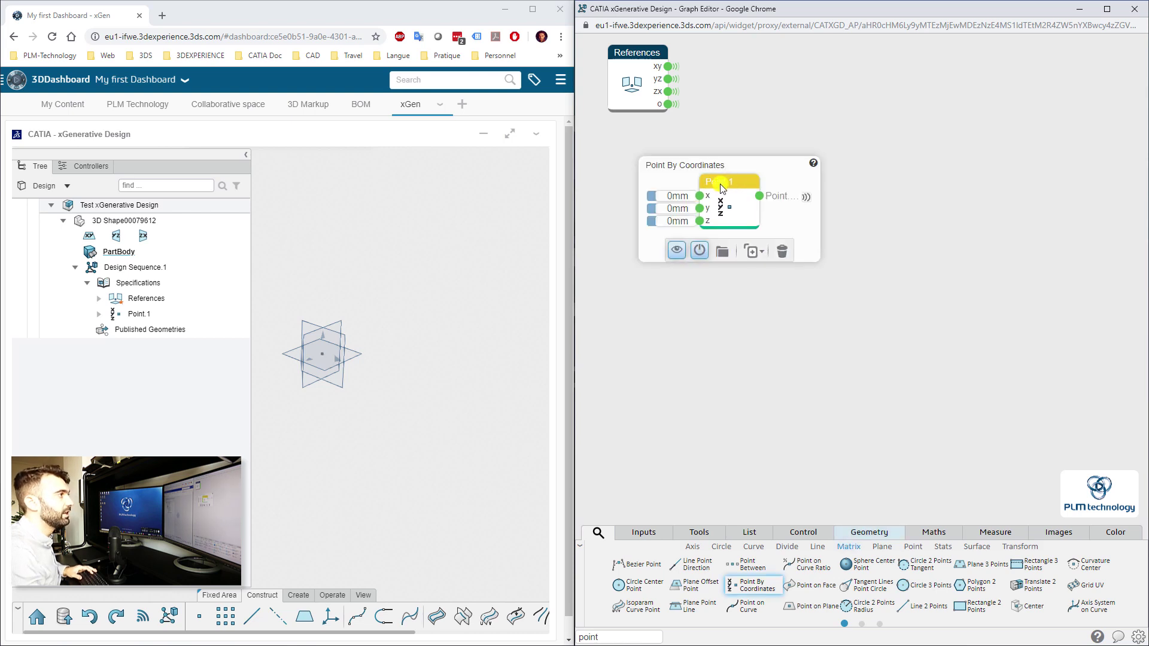
double_click(738, 183)
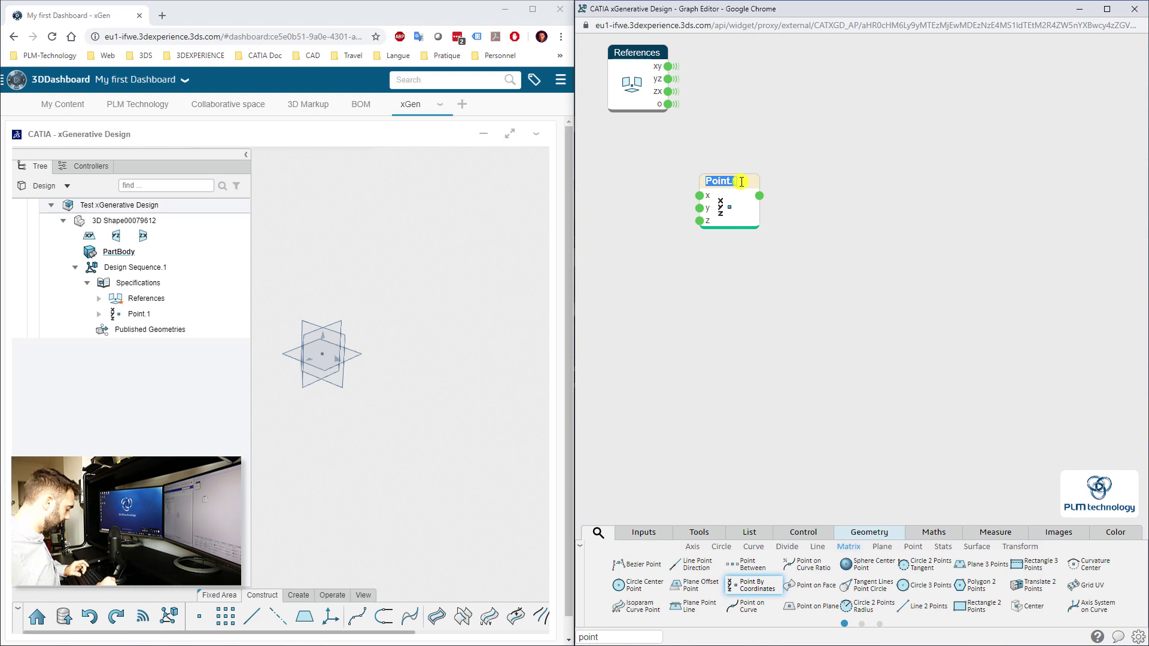
key(Return)
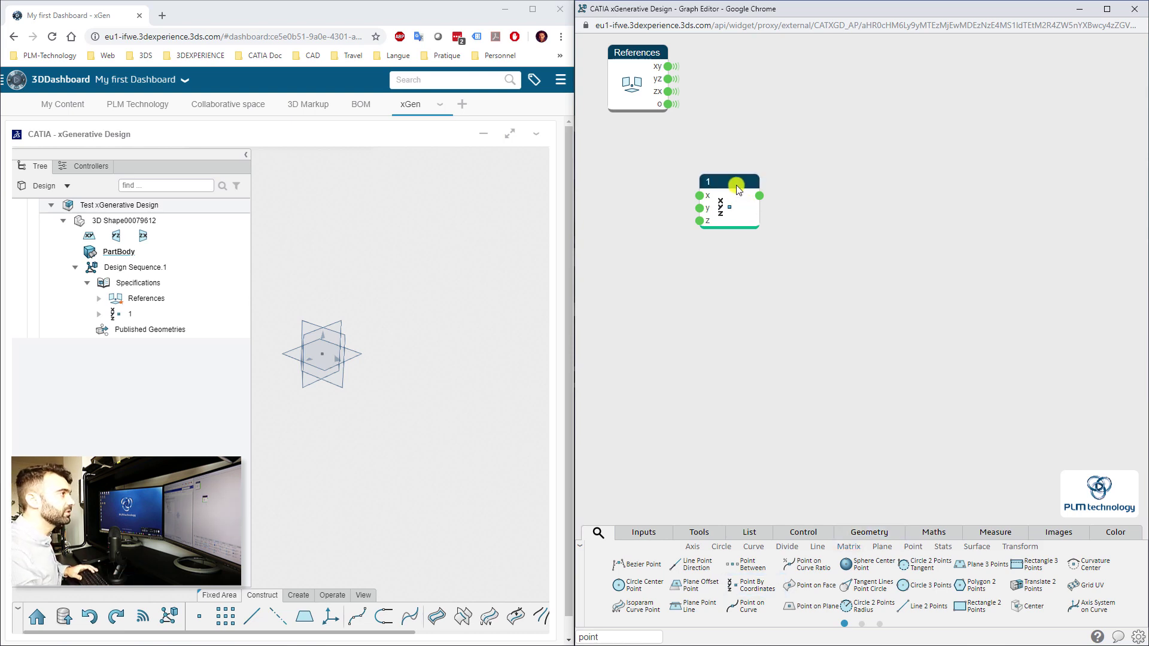
drag(735, 185, 725, 180)
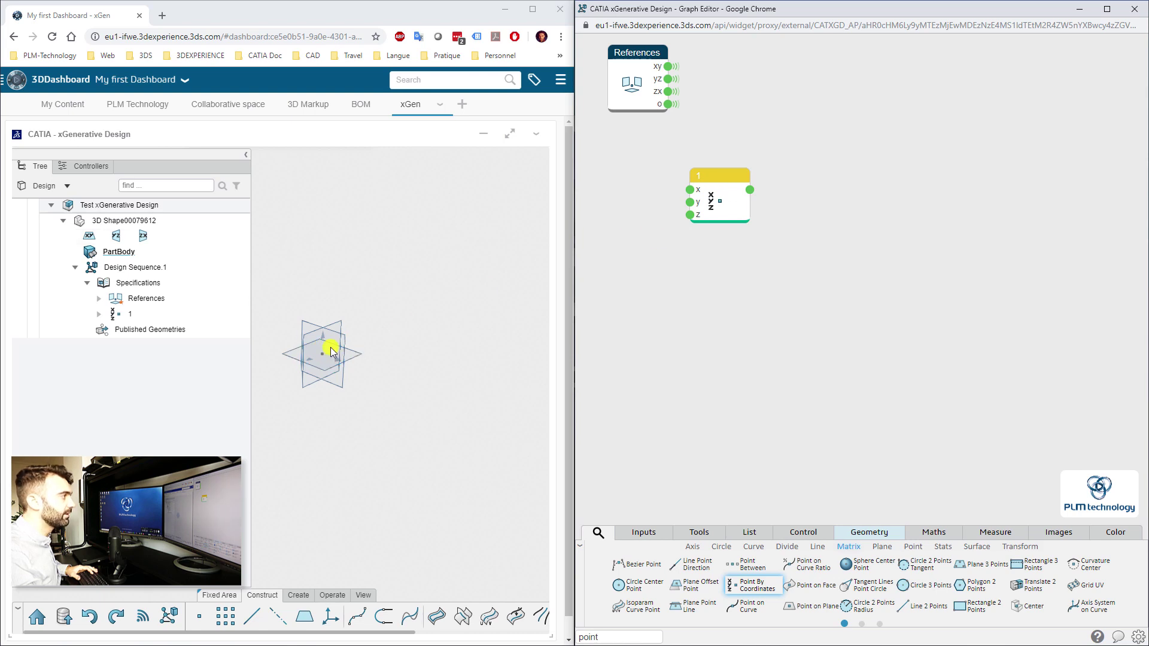
- Duplicate node 1 and place the copy directly below it in the graph
mouse_move(729, 179)
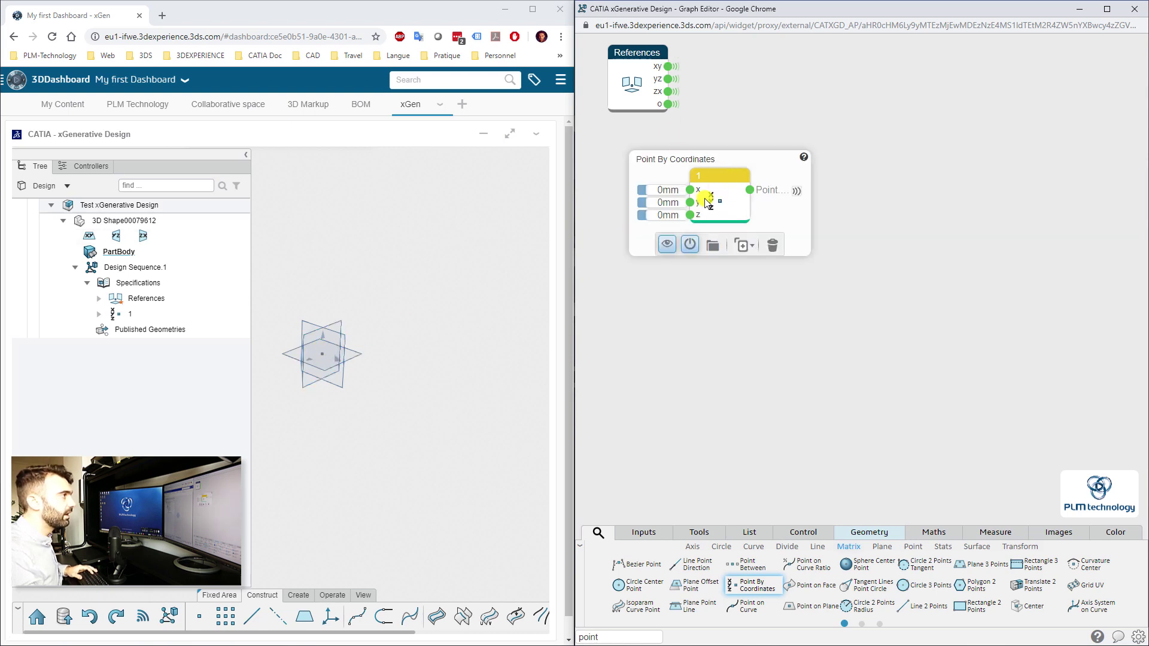
click(711, 288)
click(728, 177)
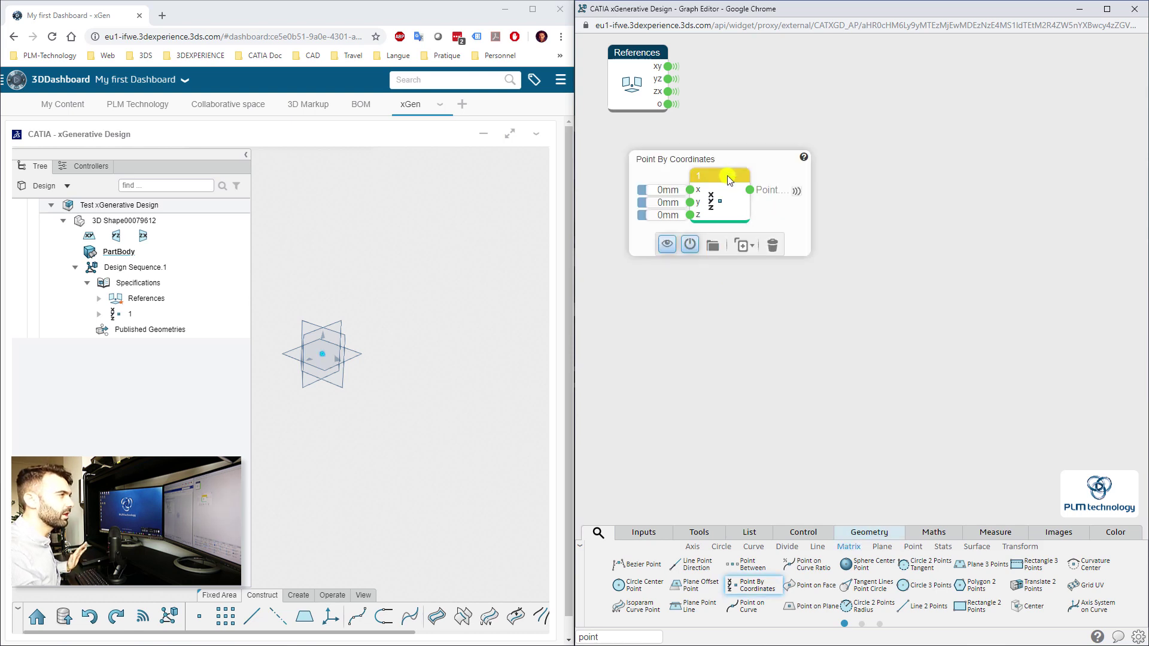
click(741, 249)
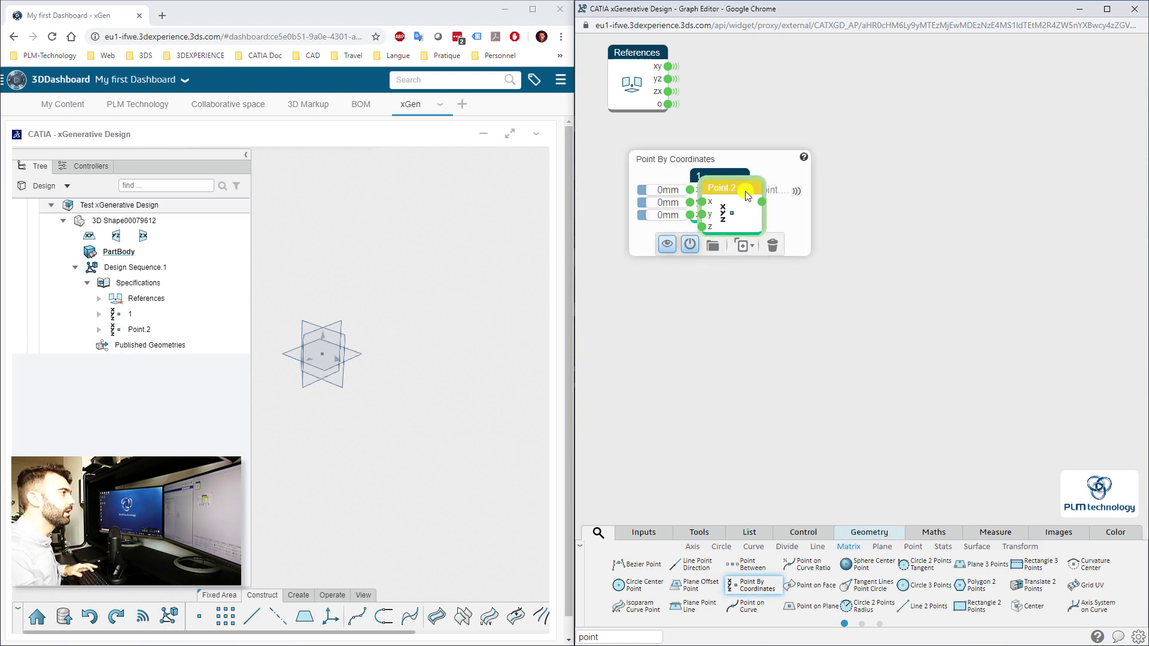
drag(731, 233, 731, 256)
- Set the duplicated point's y coordinate to 100 mm and its x coordinate to -10 mm
mouse_move(731, 257)
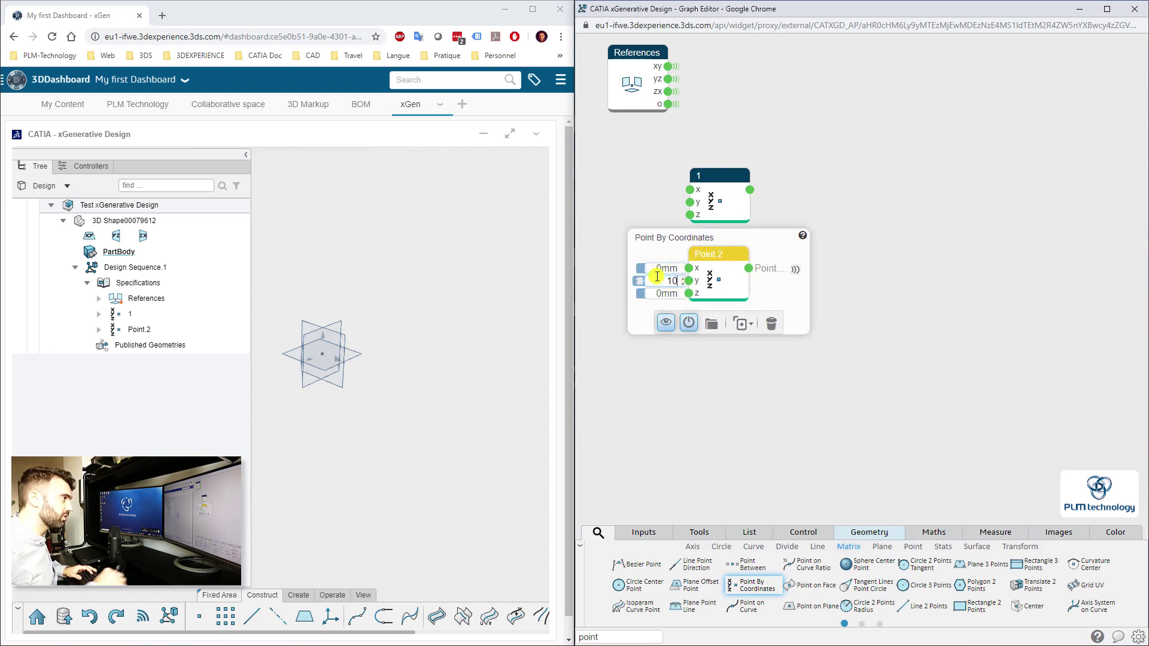
click(664, 269)
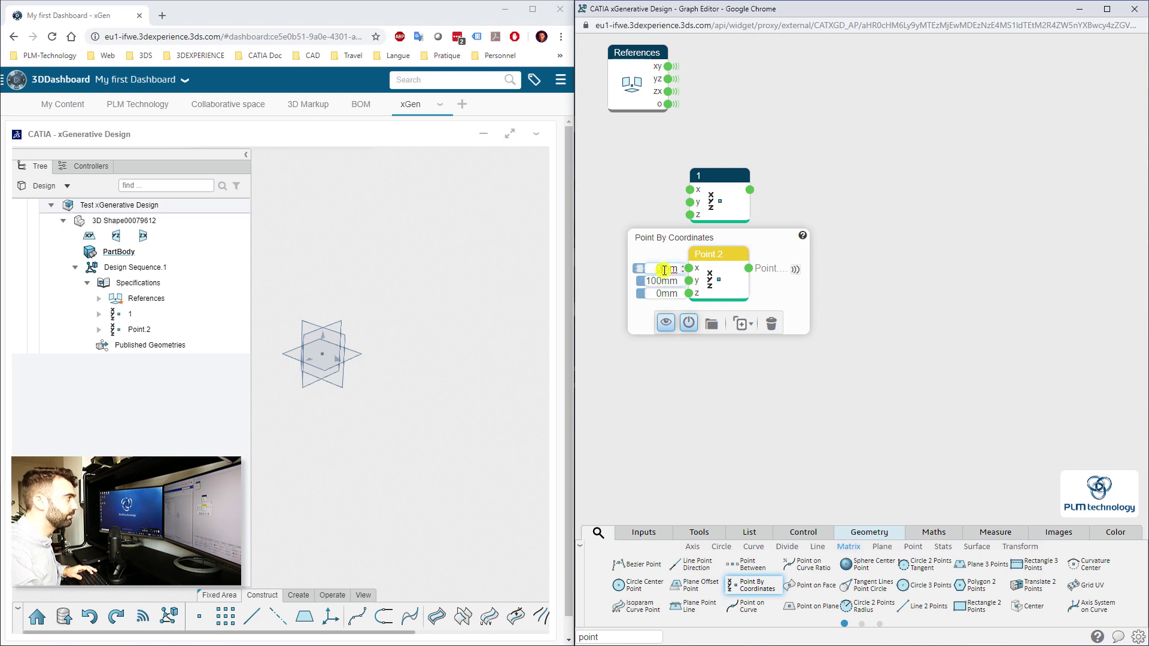
middle_drag(364, 399, 325, 385)
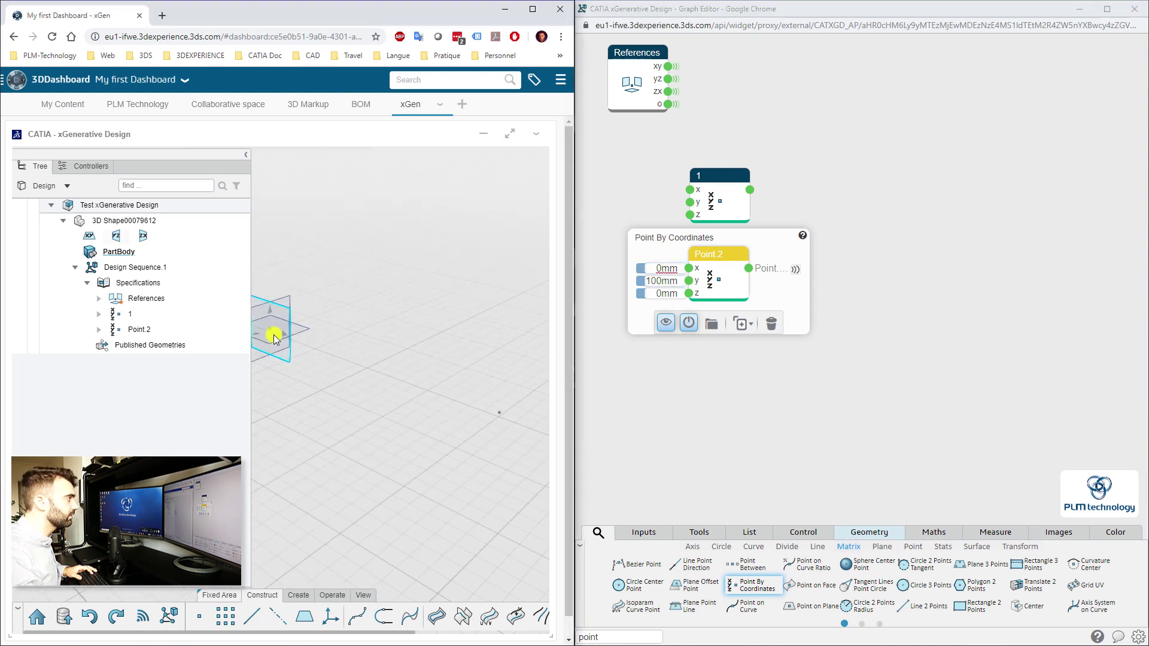
middle_drag(398, 398, 482, 456)
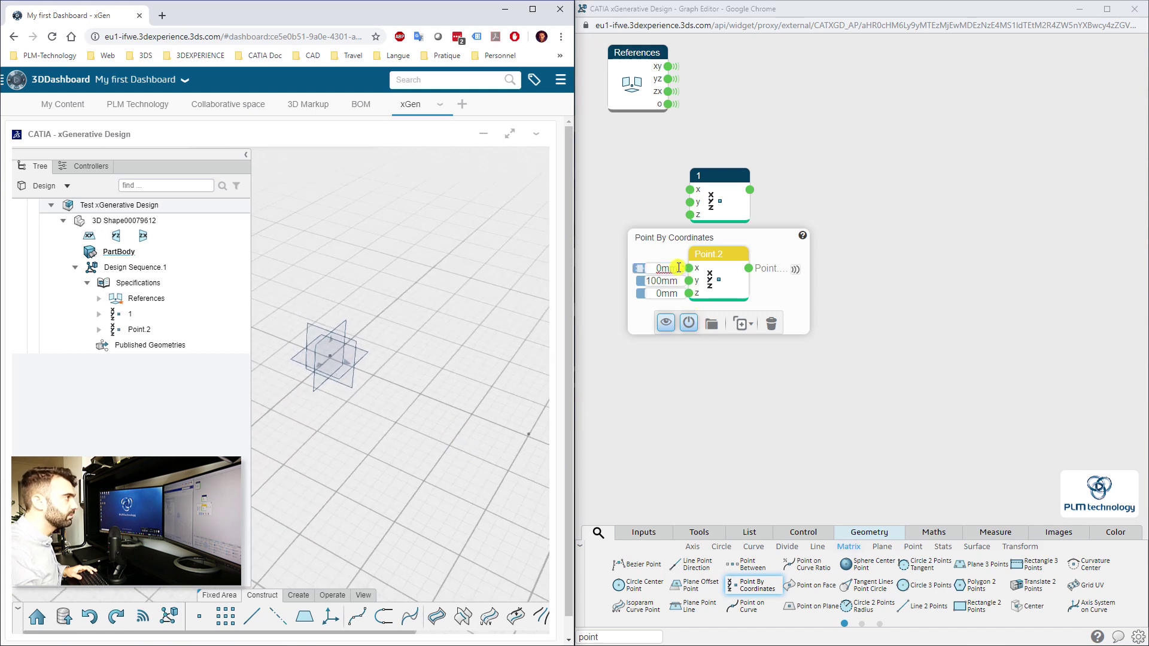
drag(679, 267, 644, 267)
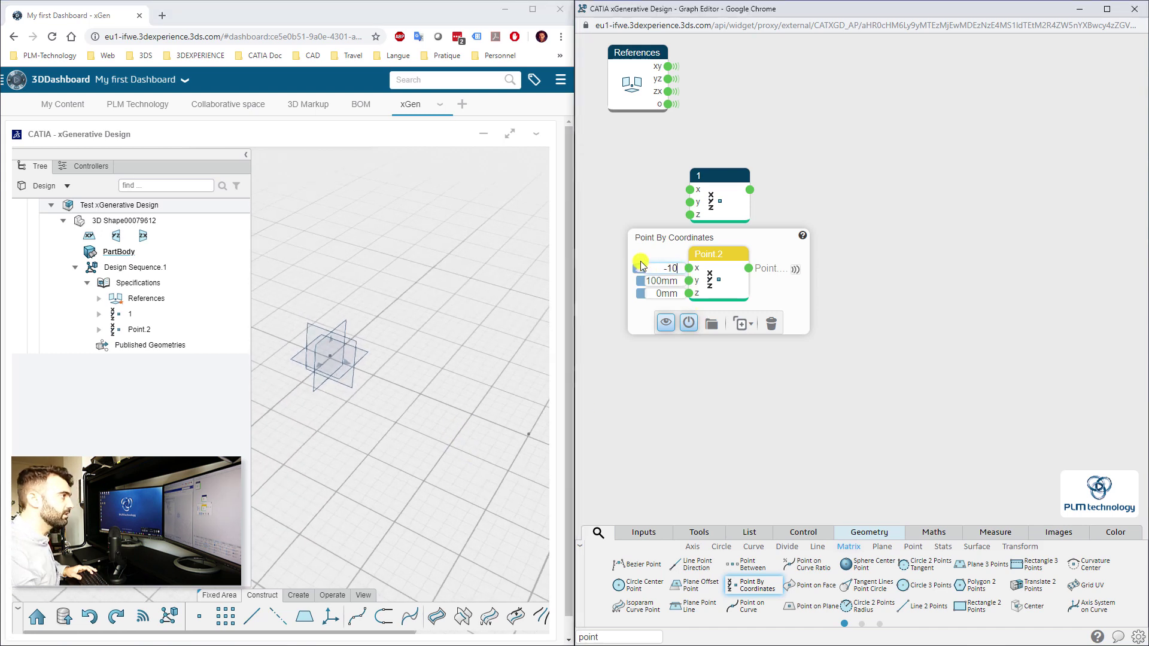
click(695, 381)
middle_drag(452, 419, 489, 391)
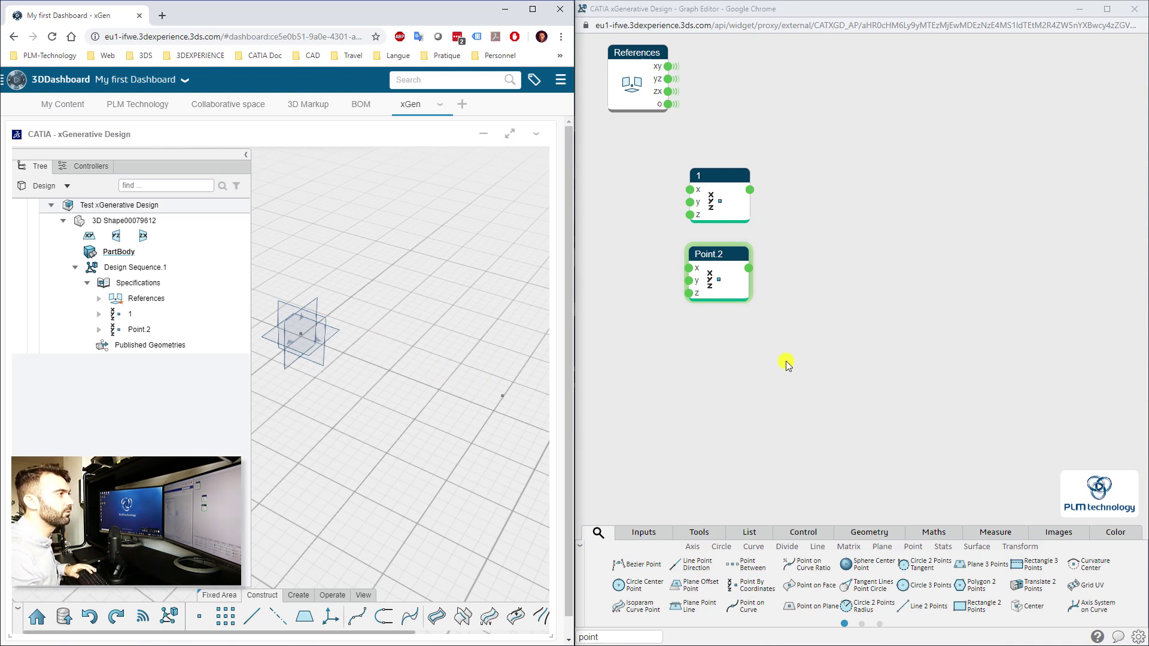
- Rename the second Point By Coordinates node to 2
click(722, 255)
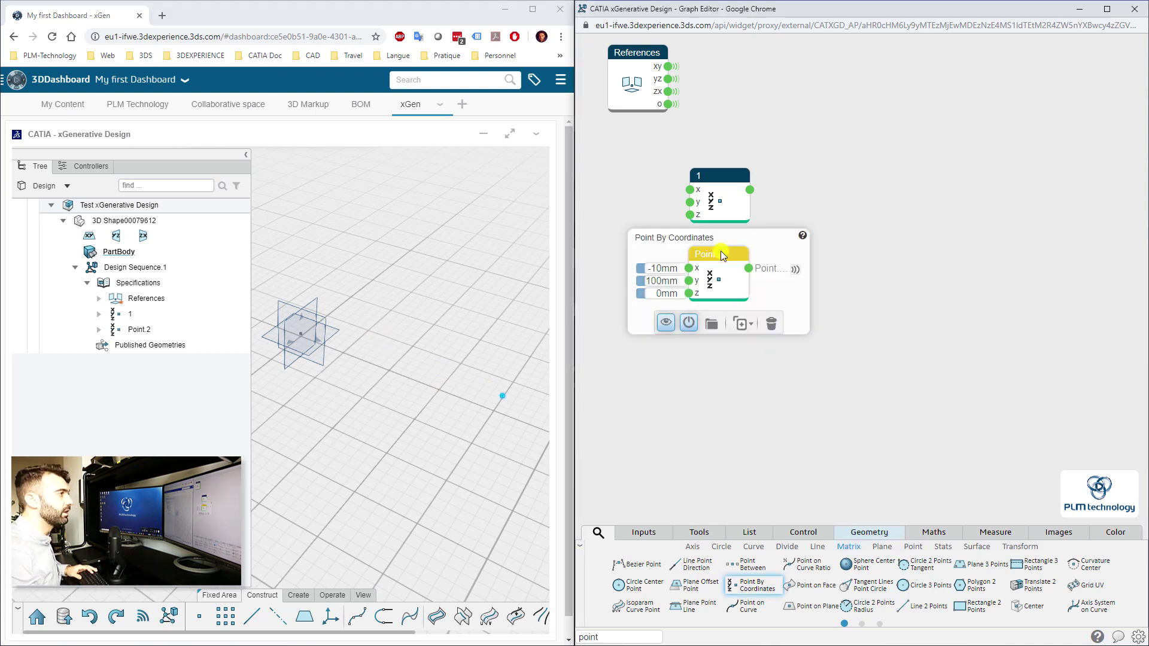
double_click(721, 255)
text(2)
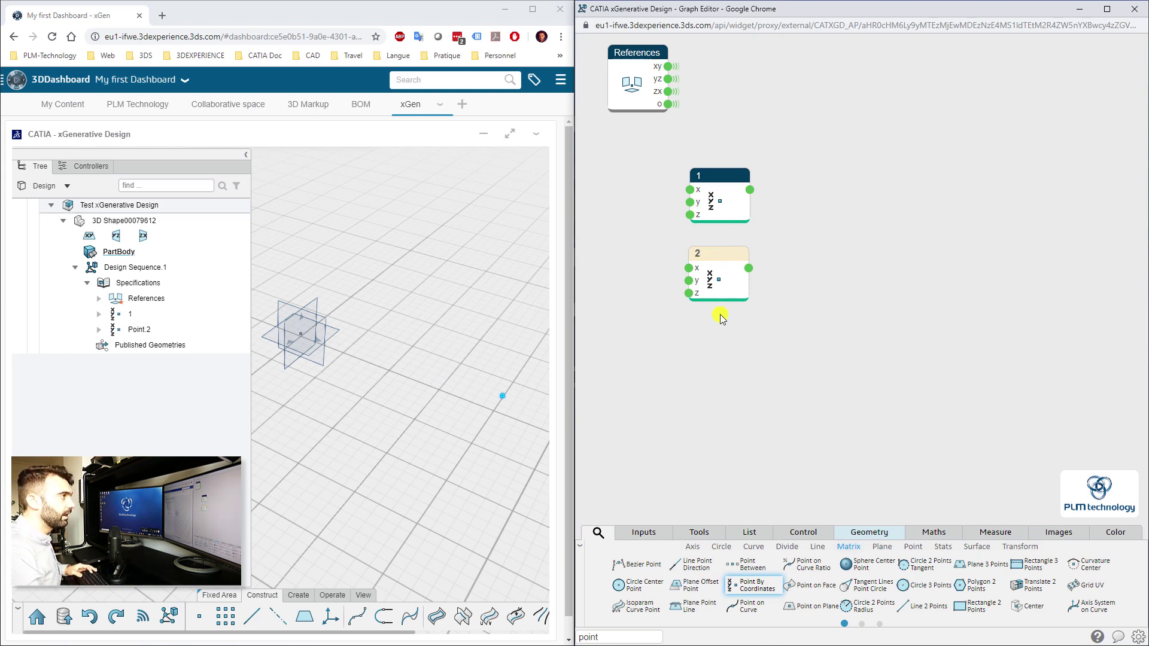
key(Return)
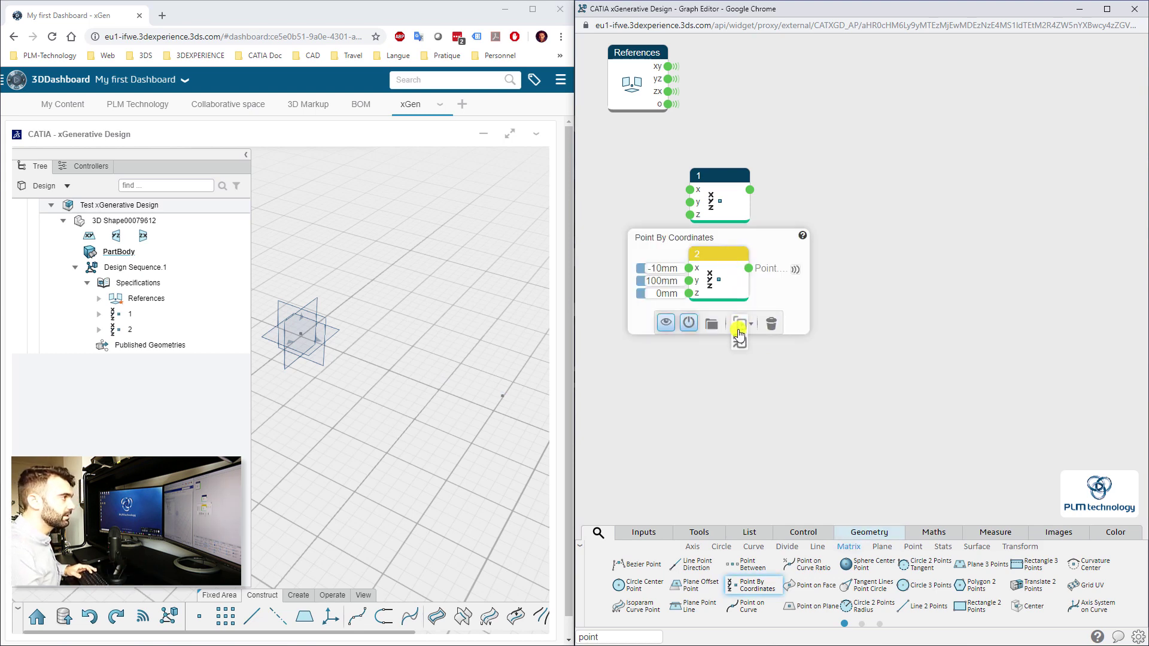
- Duplicate node 2 and set the x coordinate of the copy below it to -100 mm
click(740, 339)
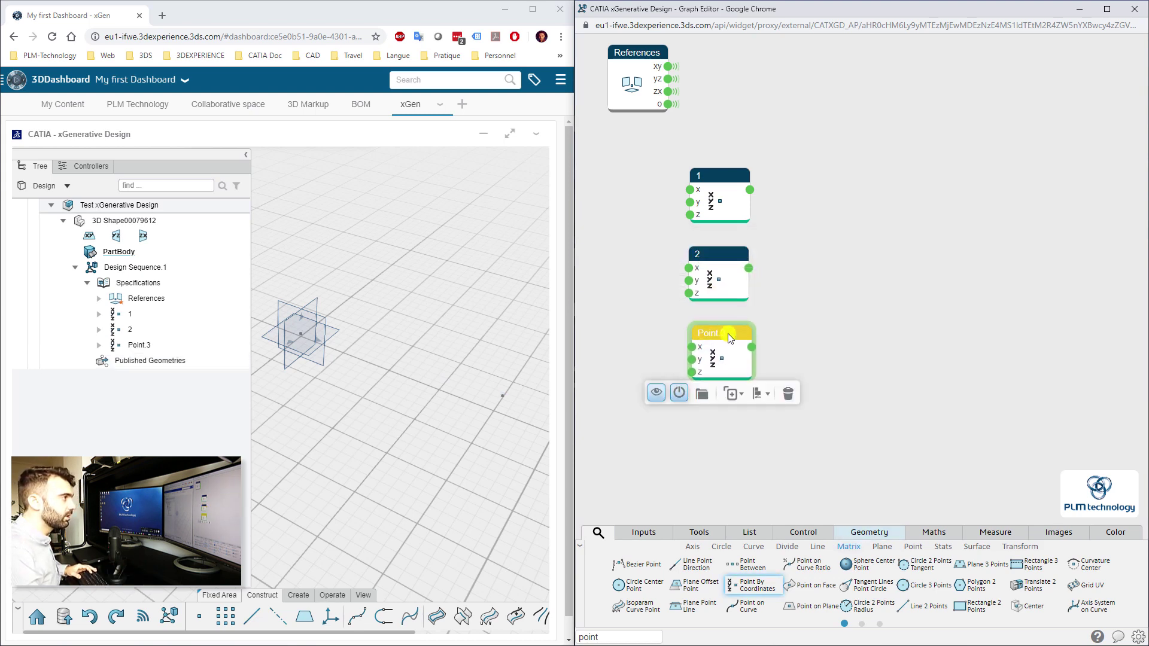
click(728, 334)
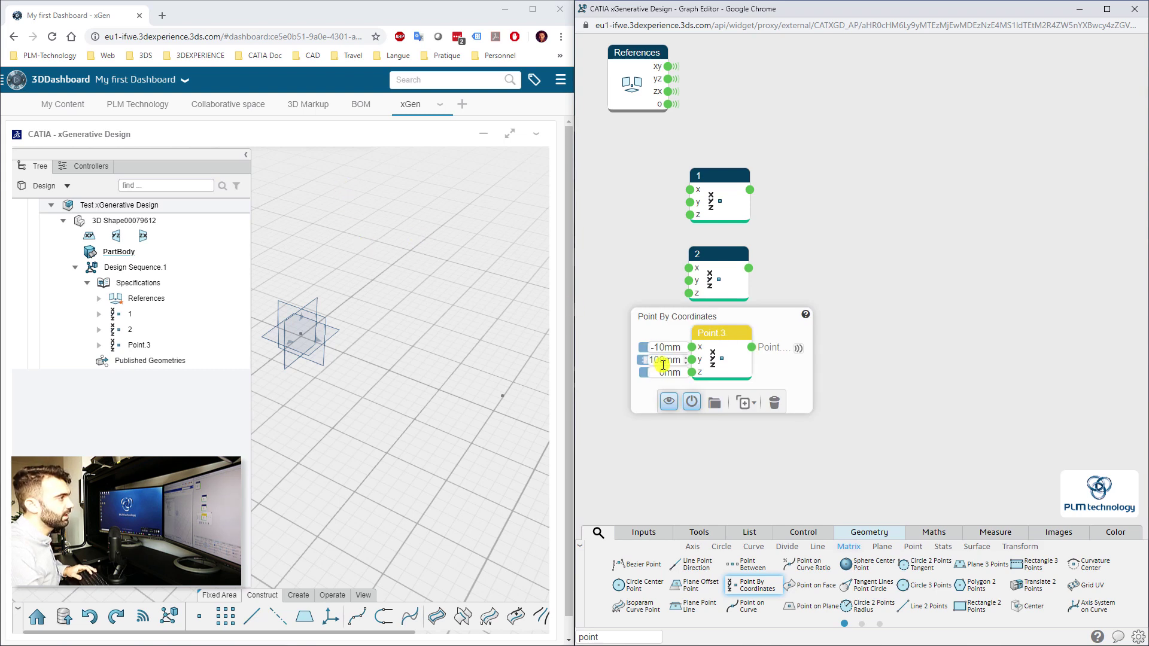
drag(683, 348, 644, 347)
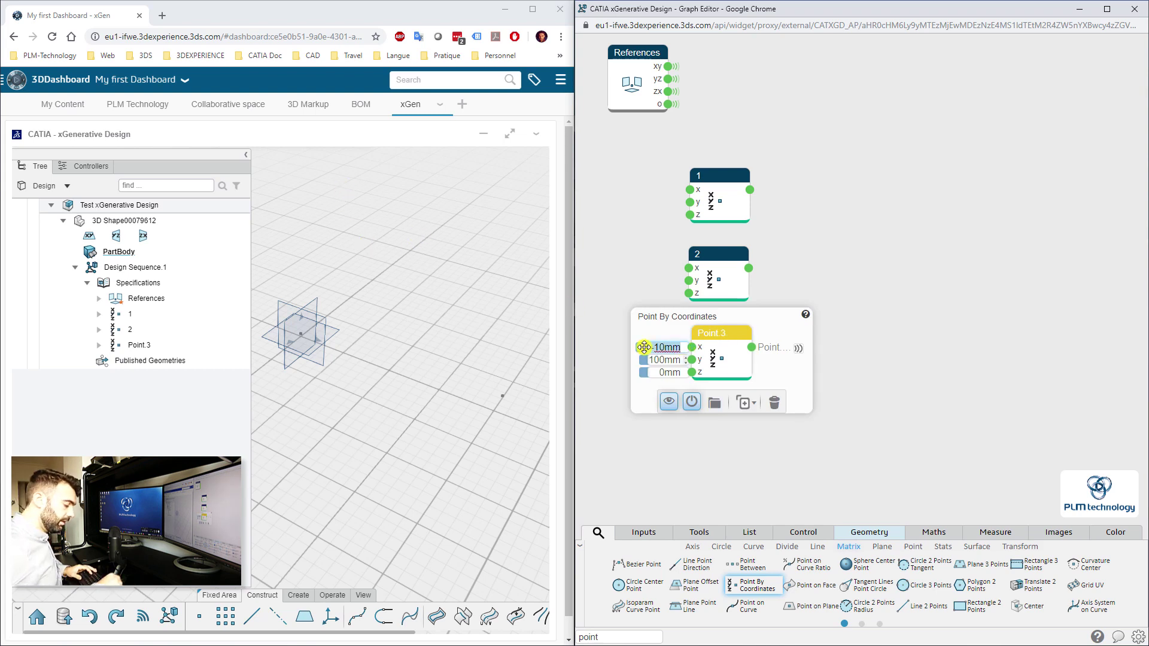
key(BackSpace)
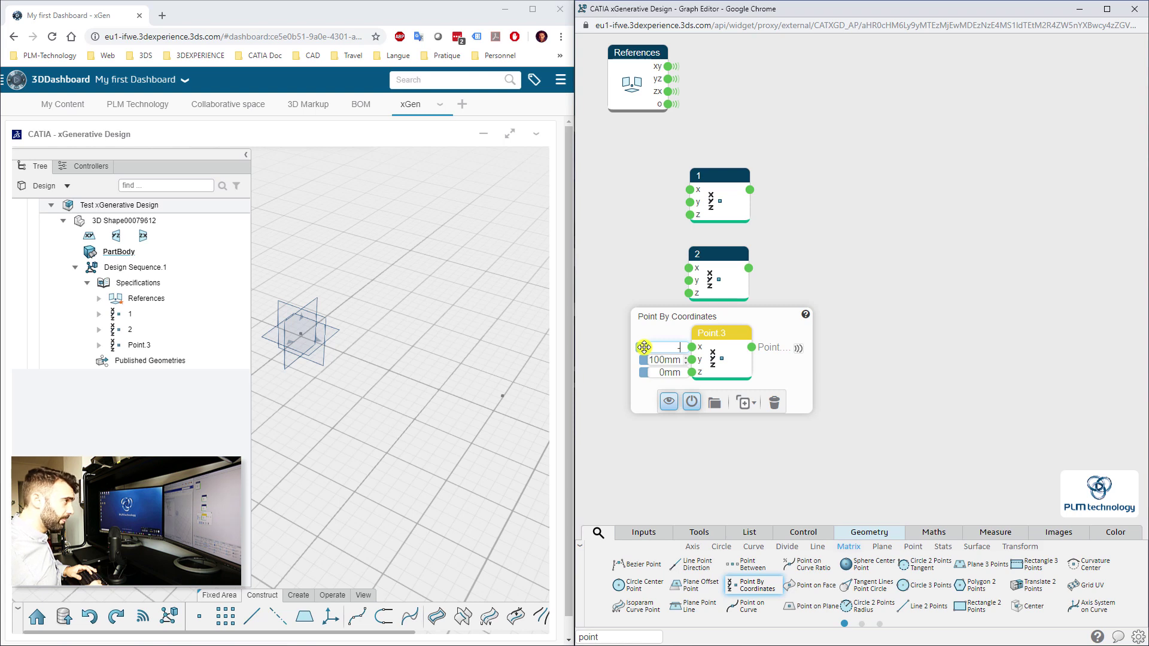
text(-100)
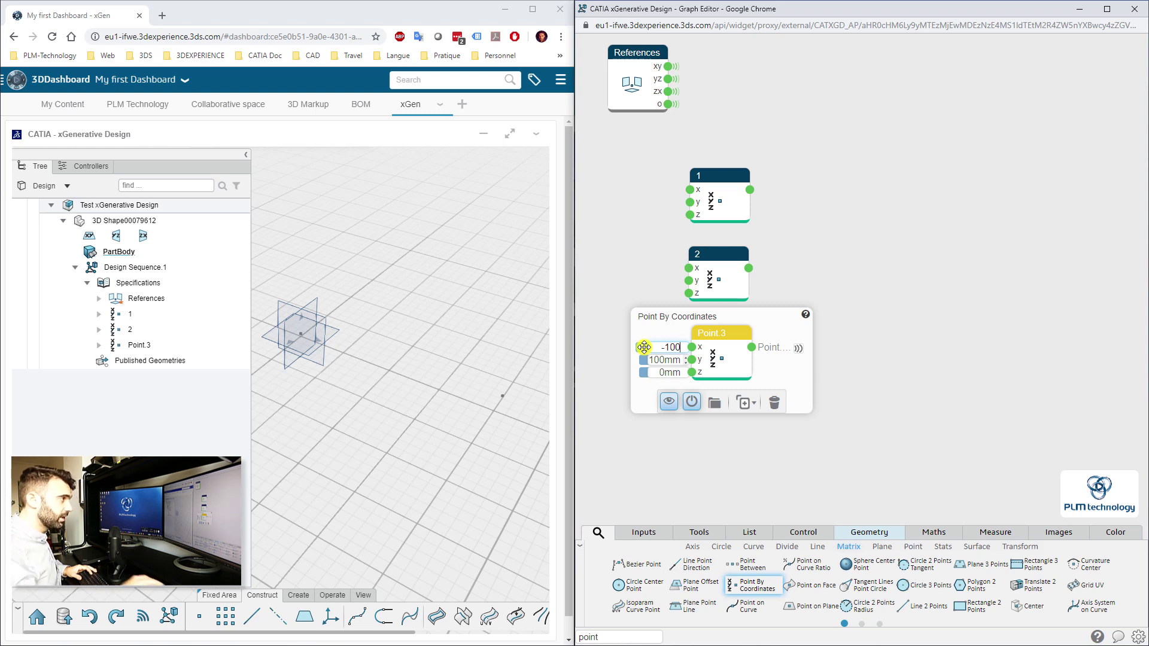
- Set the third point's y coordinate to 20 mm and its z coordinate to 5 mm
click(680, 362)
drag(673, 363, 646, 361)
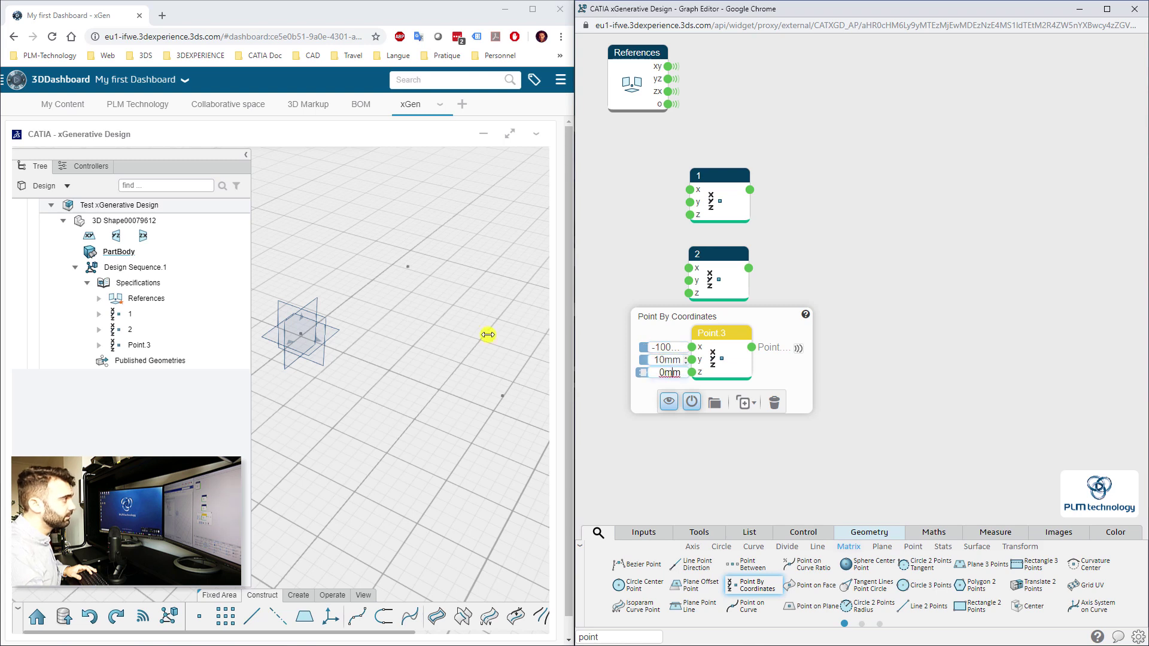
click(680, 359)
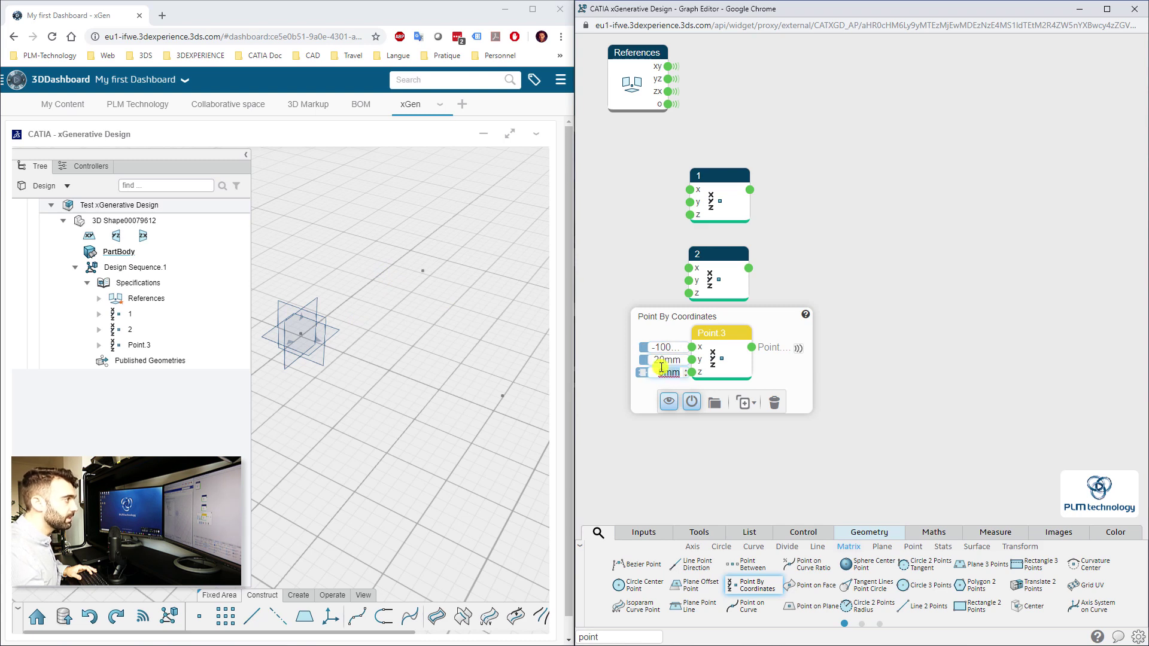
text(5)
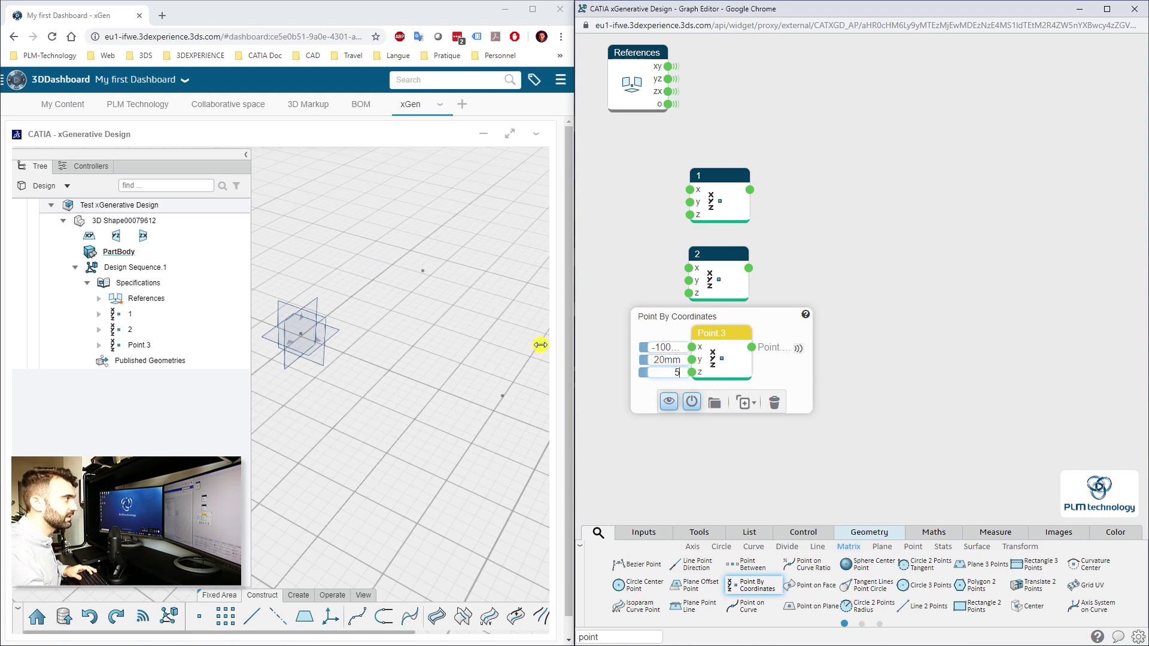
click(662, 448)
middle_drag(432, 318, 454, 331)
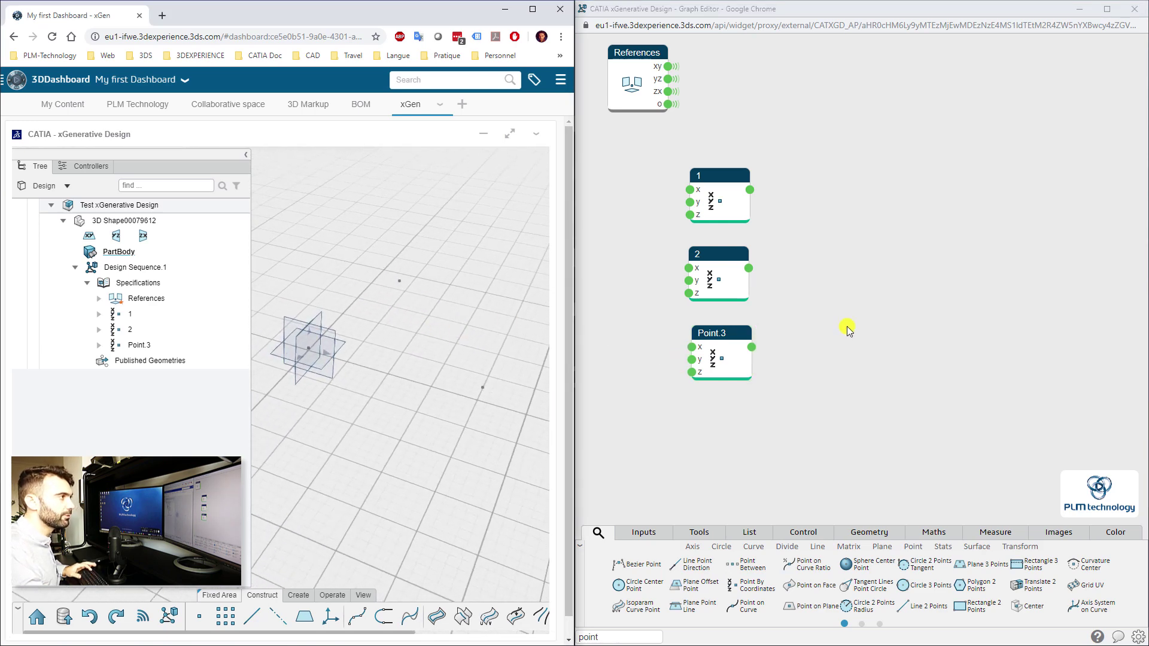
- Place the third Point By Coordinates node closer below node 2 and rename it to 3
click(734, 333)
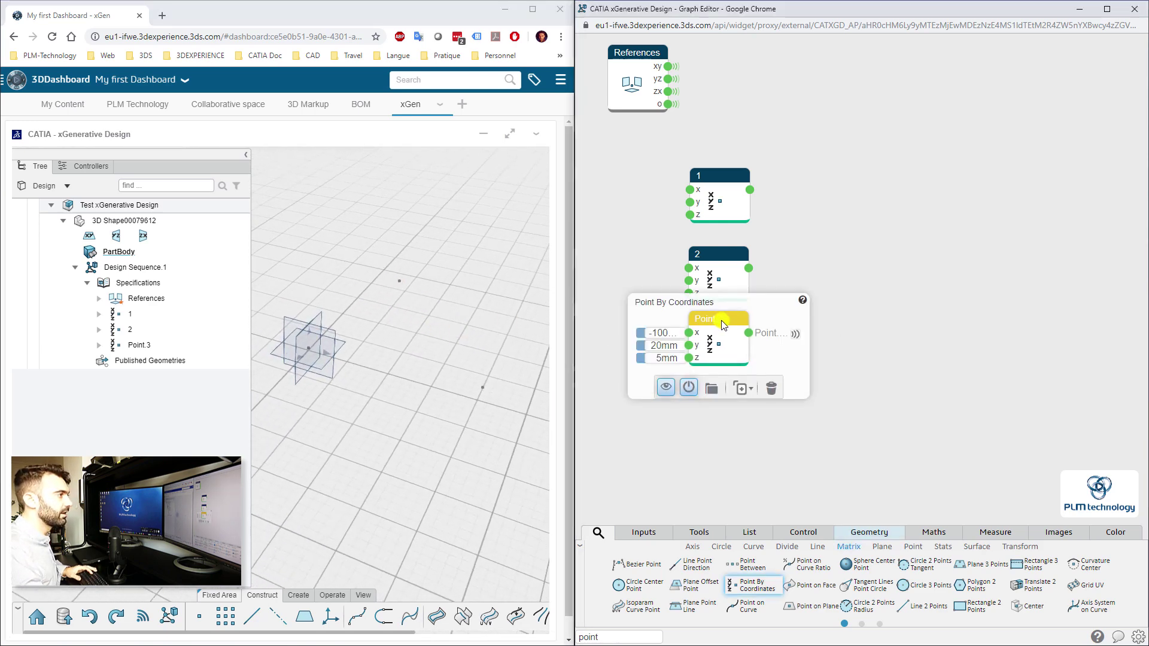
click(722, 321)
click(729, 319)
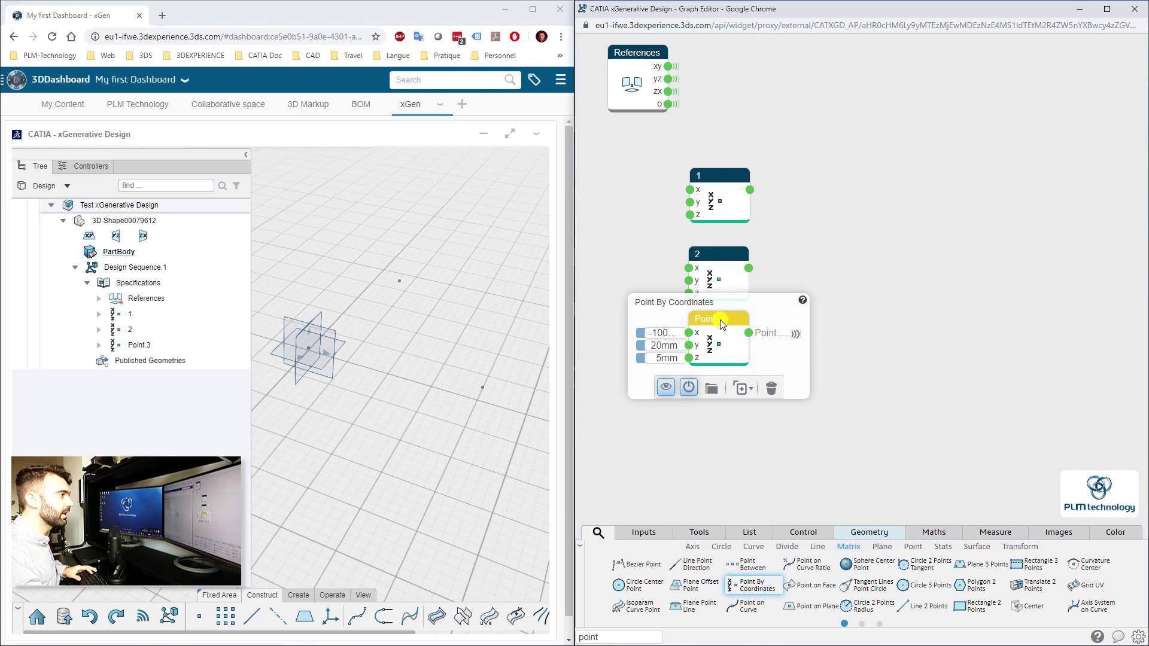
click(722, 324)
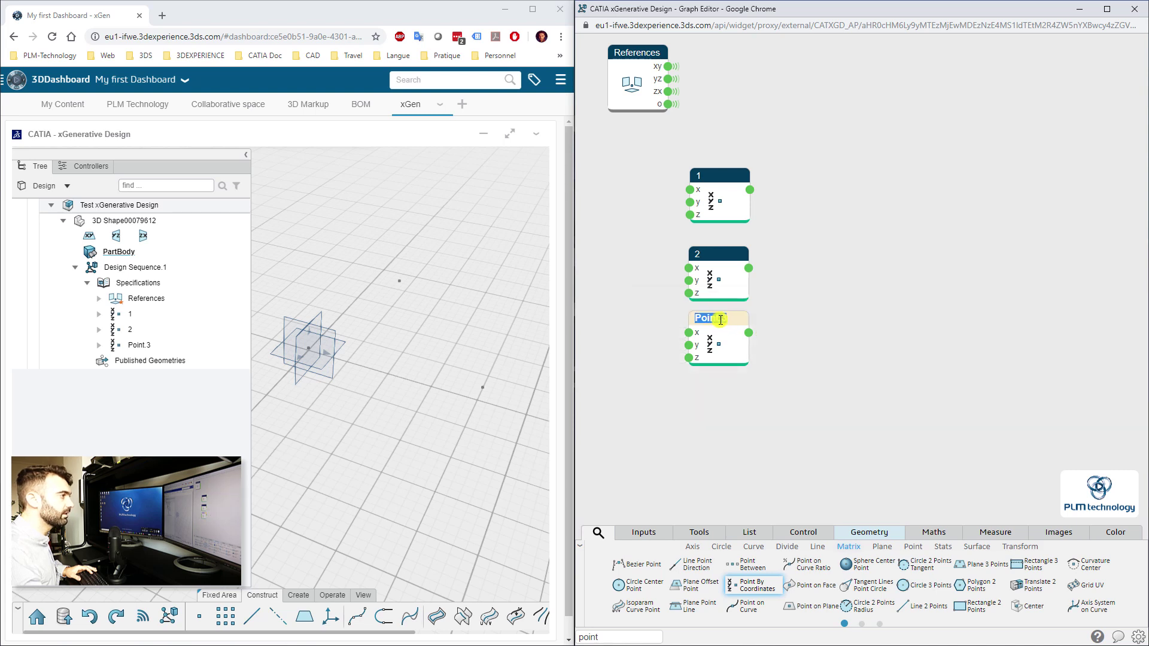
click(799, 367)
- Duplicate node 3 and place the copy directly below it in the graph
click(734, 321)
click(739, 407)
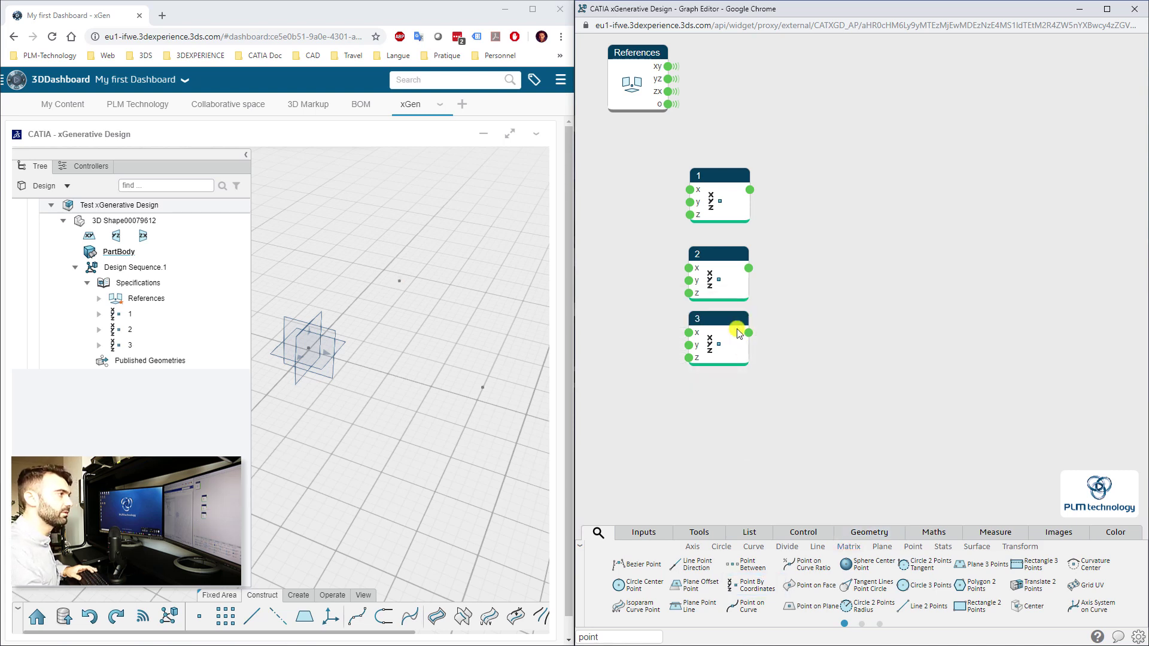
click(724, 323)
click(741, 389)
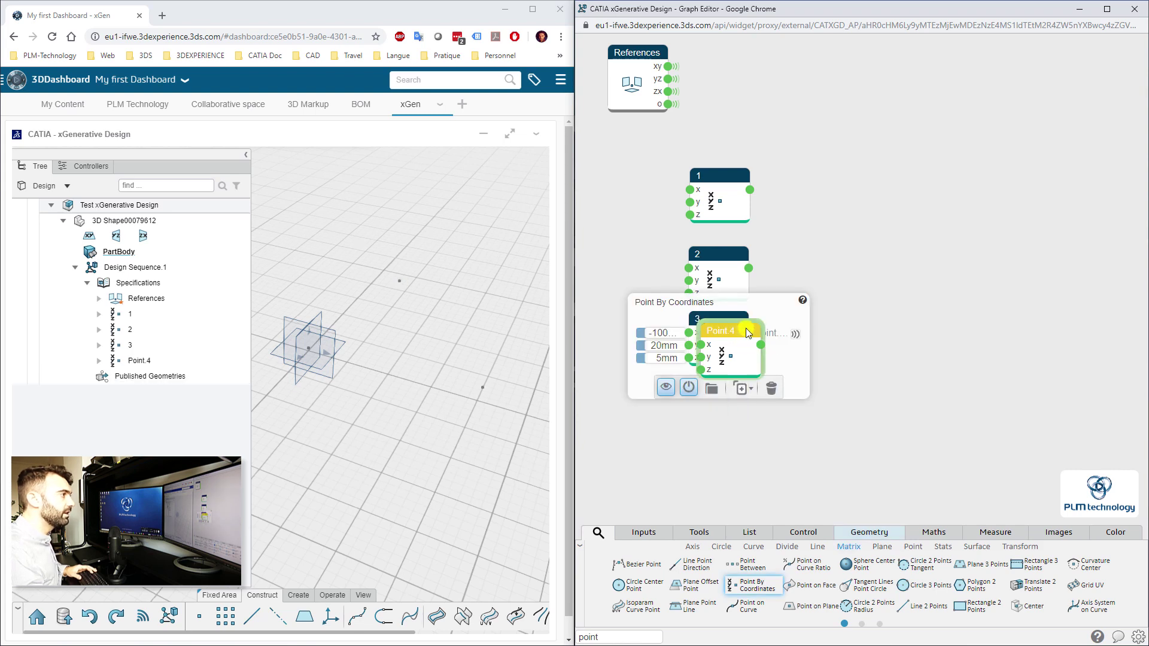
drag(746, 333, 730, 409)
middle_drag(358, 383, 418, 361)
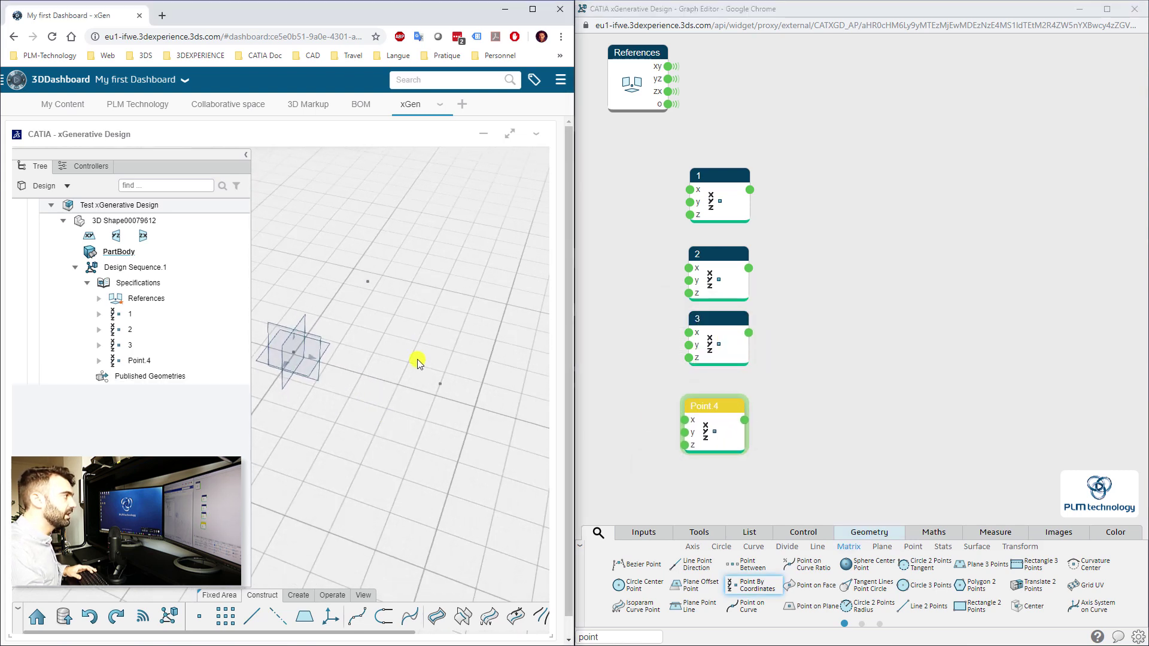
middle_drag(469, 392, 420, 350)
drag(718, 410, 726, 391)
- Set the fourth point's y coordinate to -120 mm and its z coordinate to 50 mm
click(726, 395)
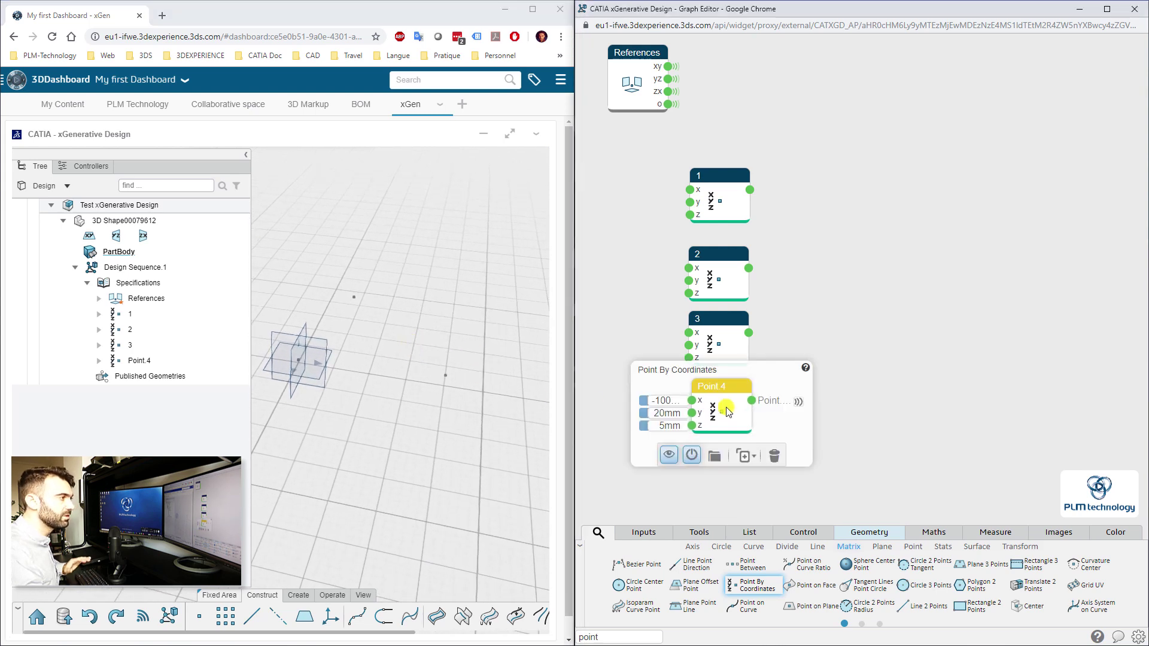
click(673, 403)
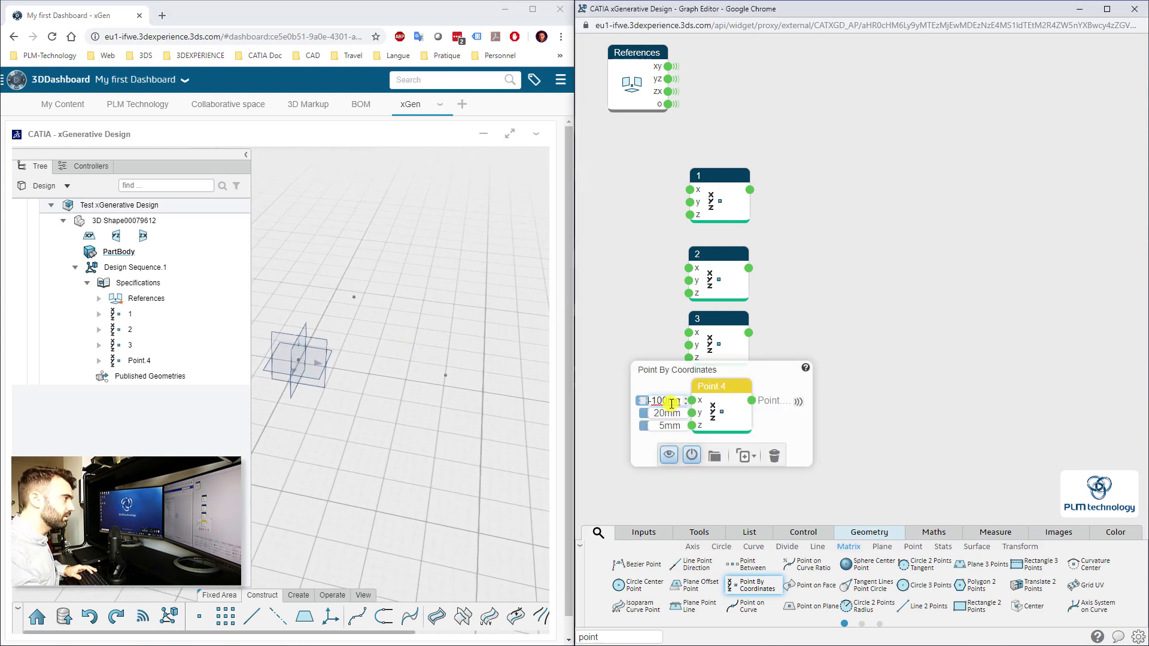
click(659, 413)
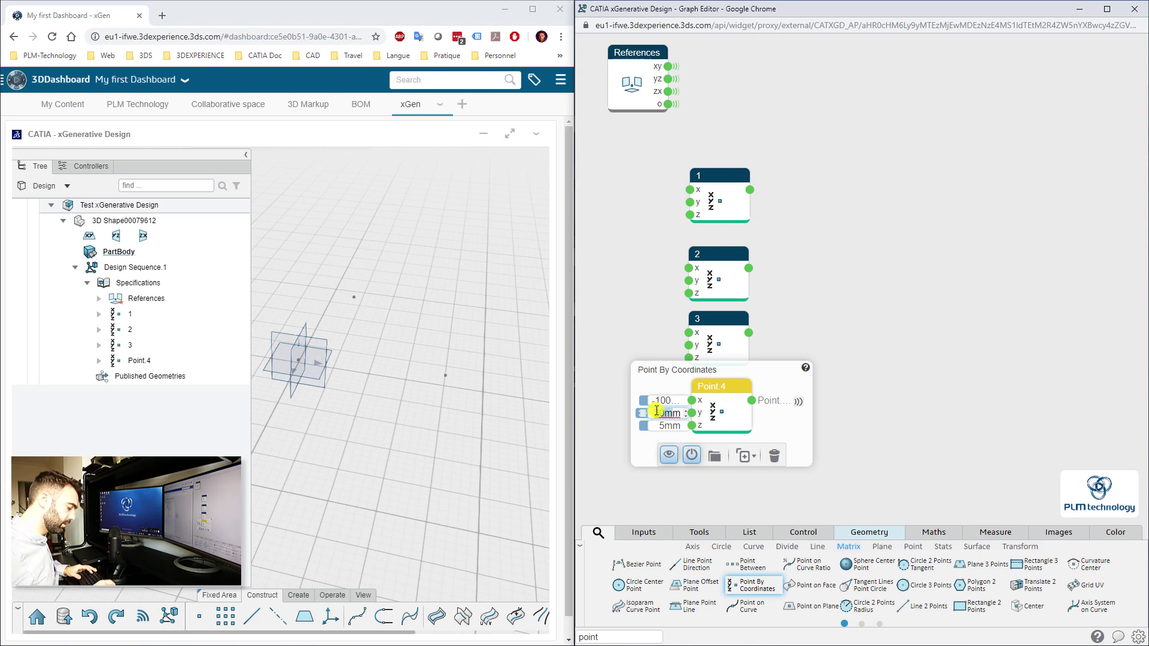
text(-120)
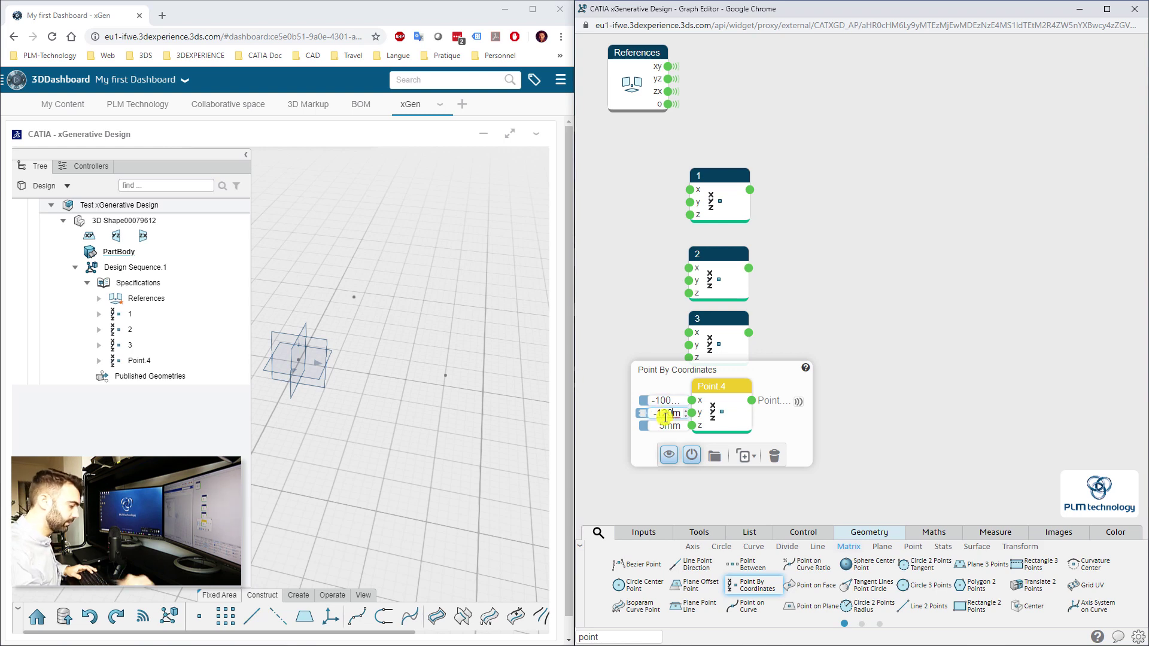
click(675, 425)
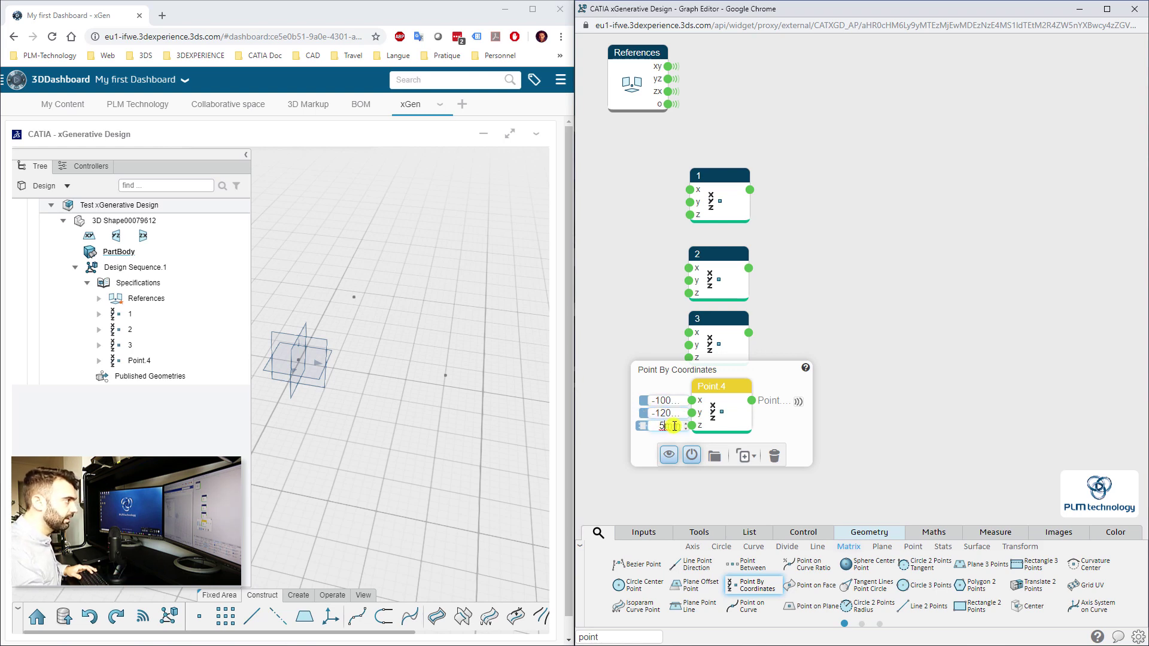
drag(668, 427, 656, 420)
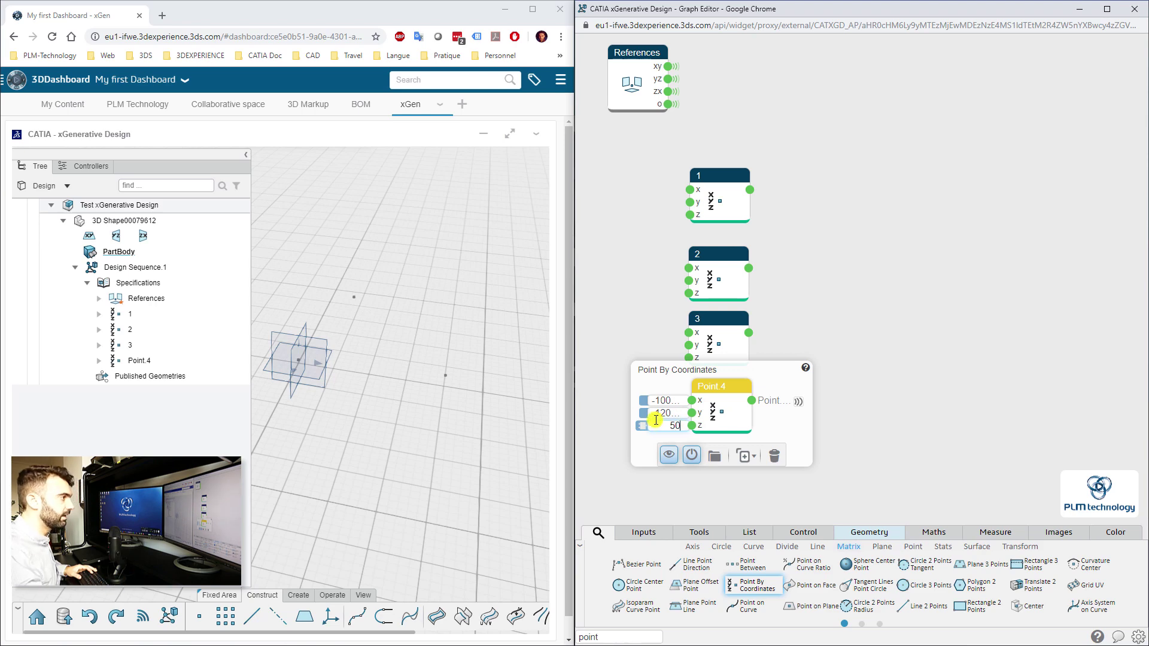
click(881, 381)
- Check the fourth point's coordinate values against its position in the 3D view
middle_drag(506, 363, 502, 362)
right_drag(502, 362, 578, 336)
click(472, 316)
click(705, 383)
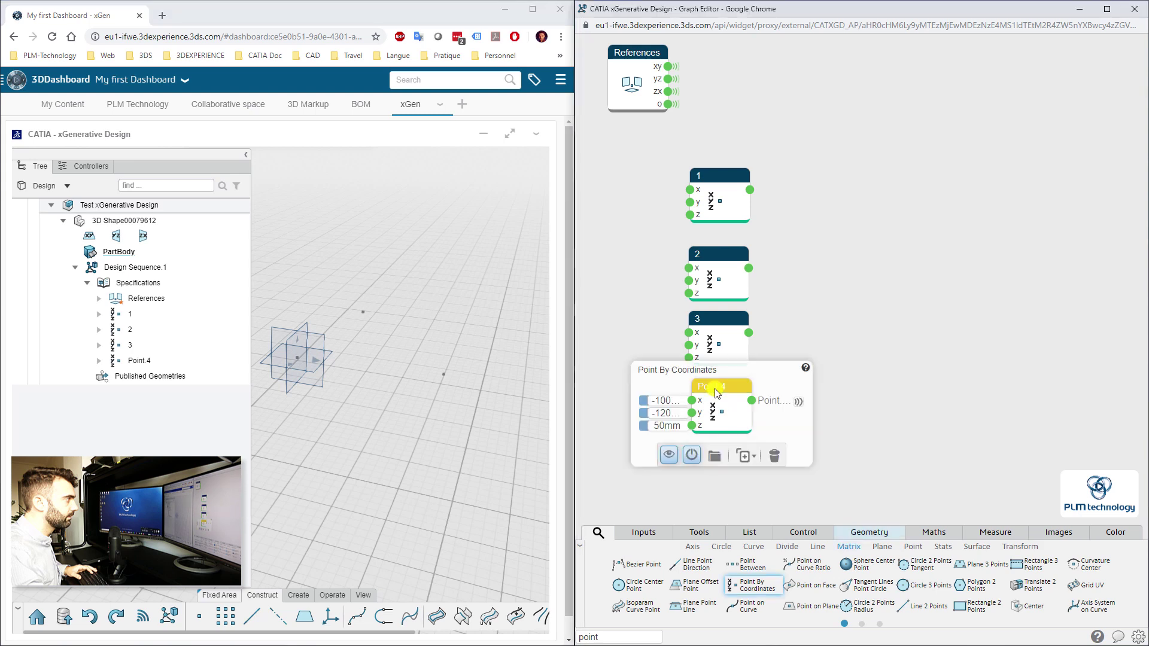
click(682, 413)
drag(671, 411, 707, 414)
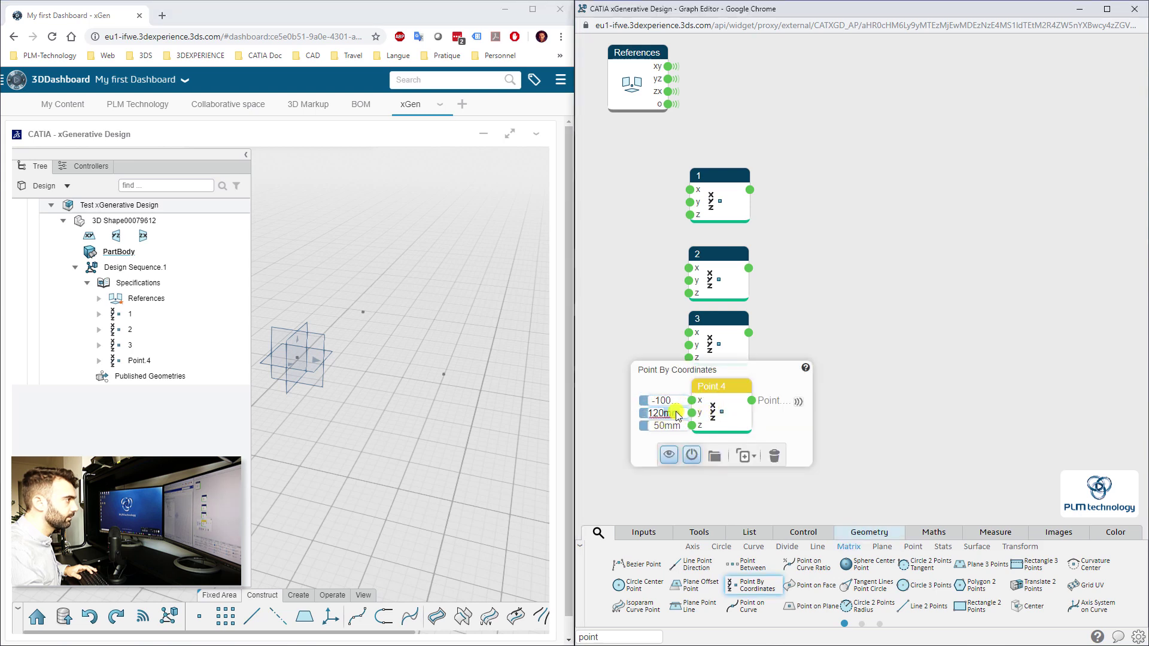
right_drag(503, 429, 448, 425)
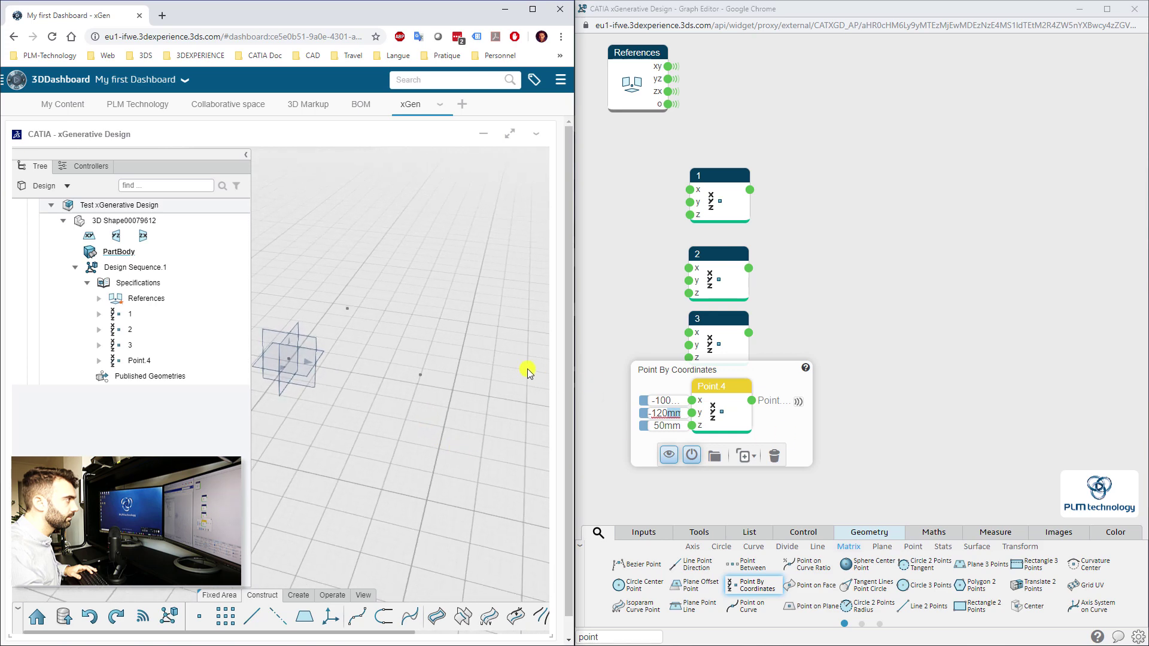
right_drag(528, 373, 541, 343)
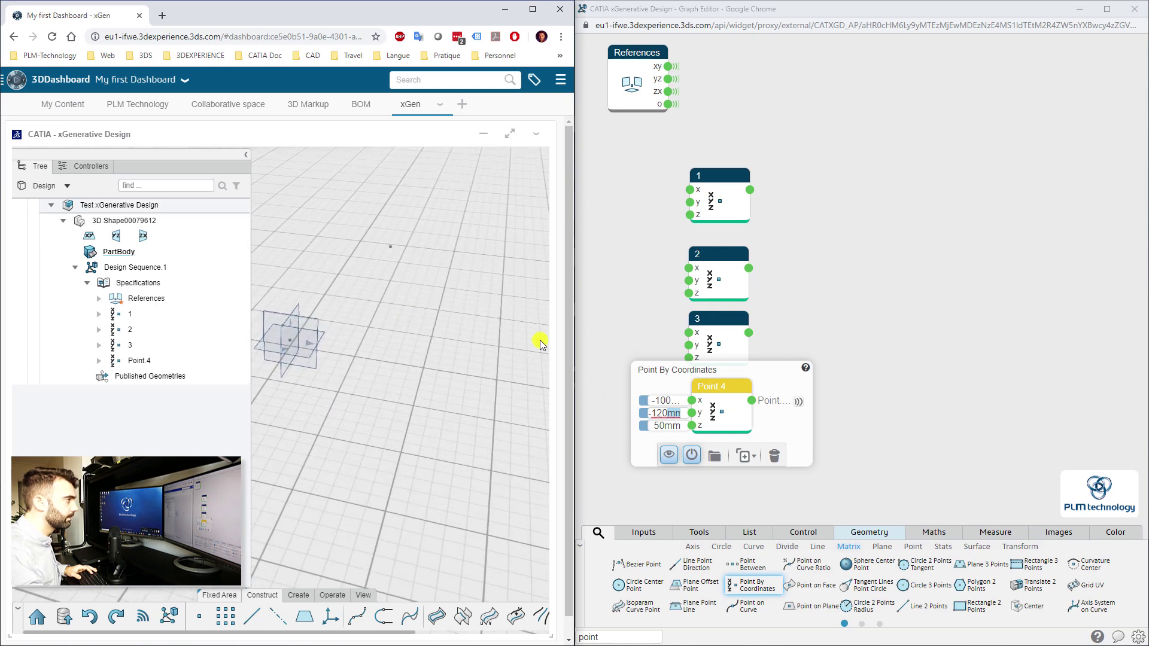
click(840, 375)
- Rename the fourth Point By Coordinates node to 4
click(727, 384)
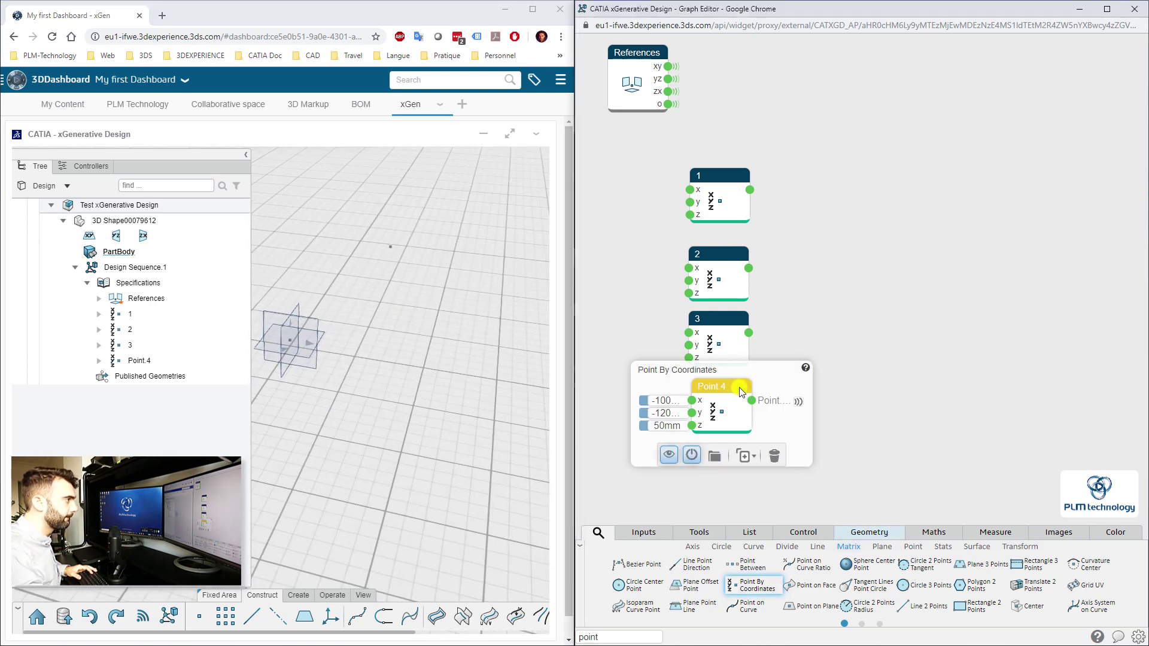
double_click(735, 389)
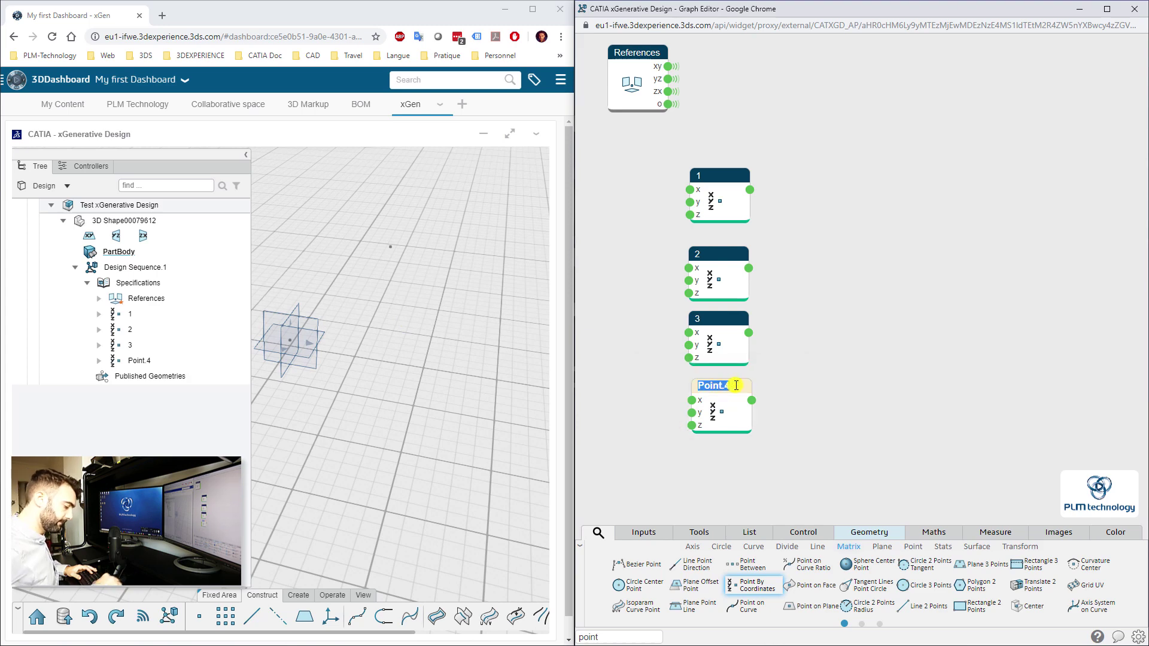
text(4)
key(Return)
click(726, 388)
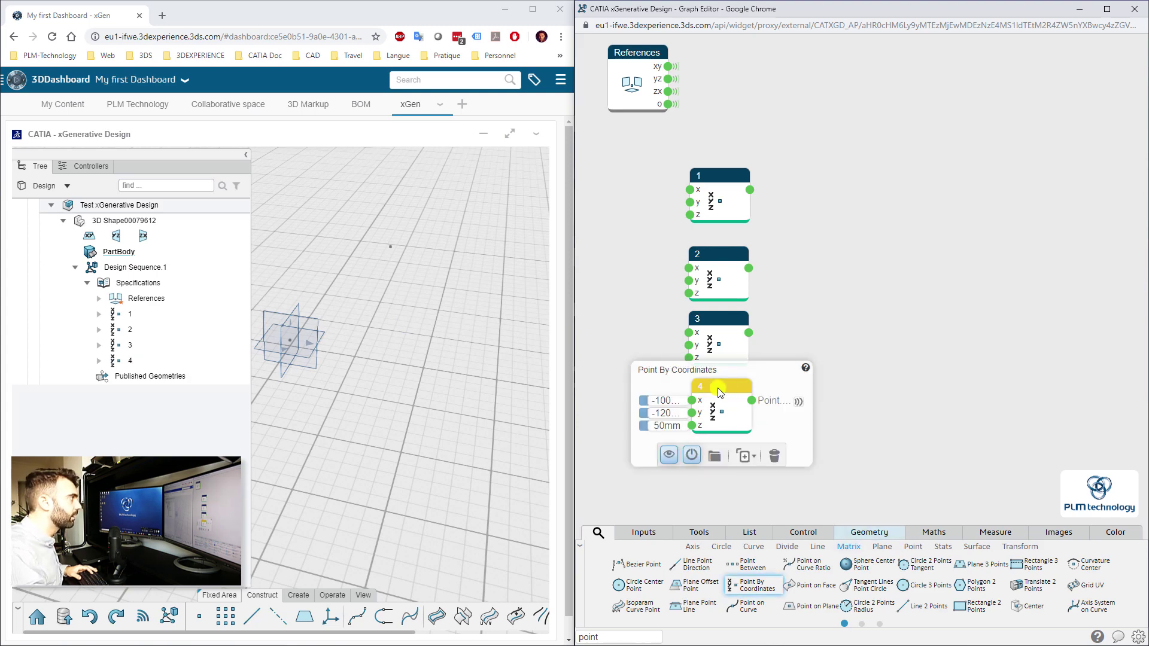
- Re-enter node 4's x coordinate as -100 mm and set its y coordinate to 120 mm
middle_drag(418, 386, 417, 396)
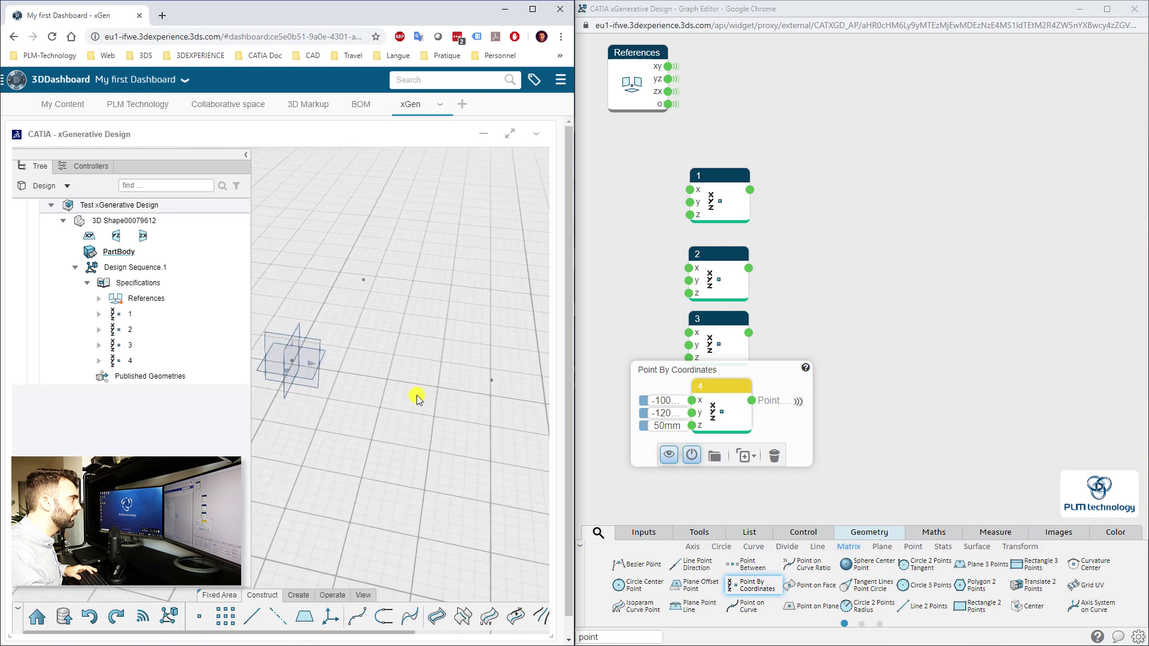
click(172, 361)
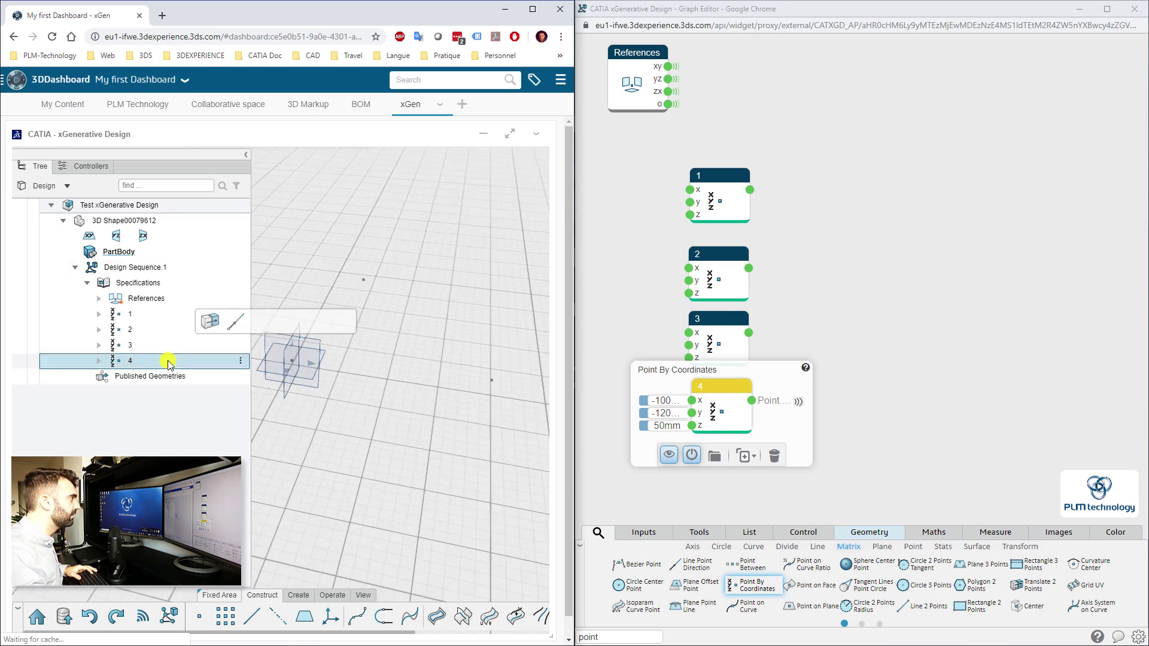
click(821, 413)
click(726, 388)
click(669, 402)
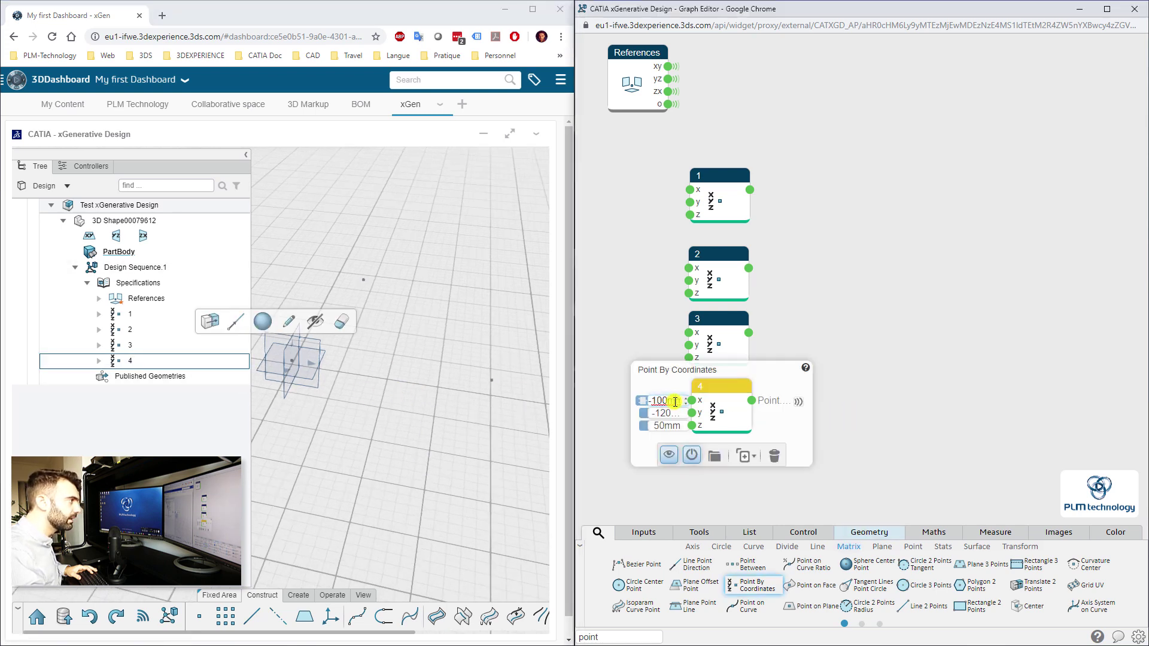
drag(652, 401, 723, 410)
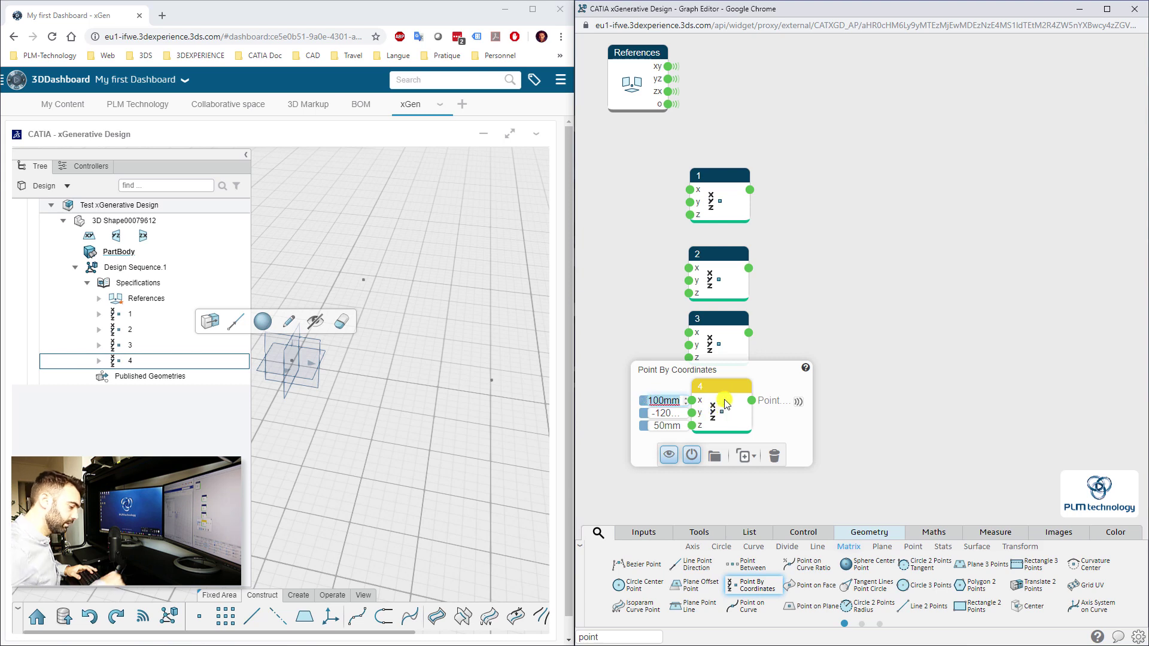
text(-)
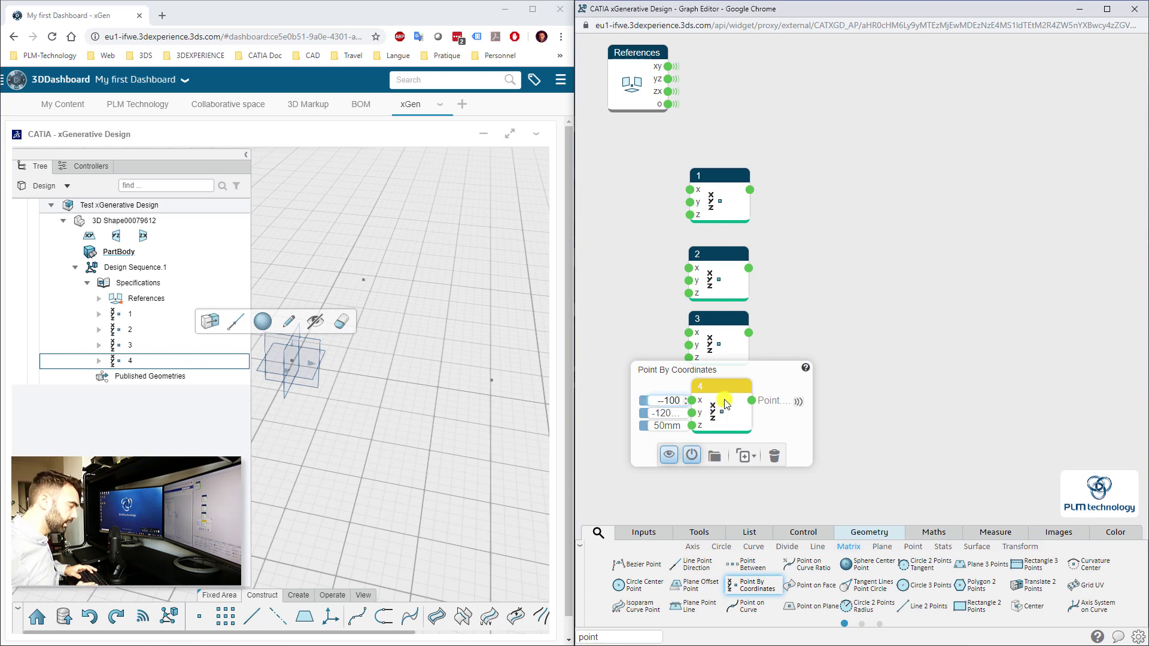
click(657, 414)
drag(654, 414, 695, 414)
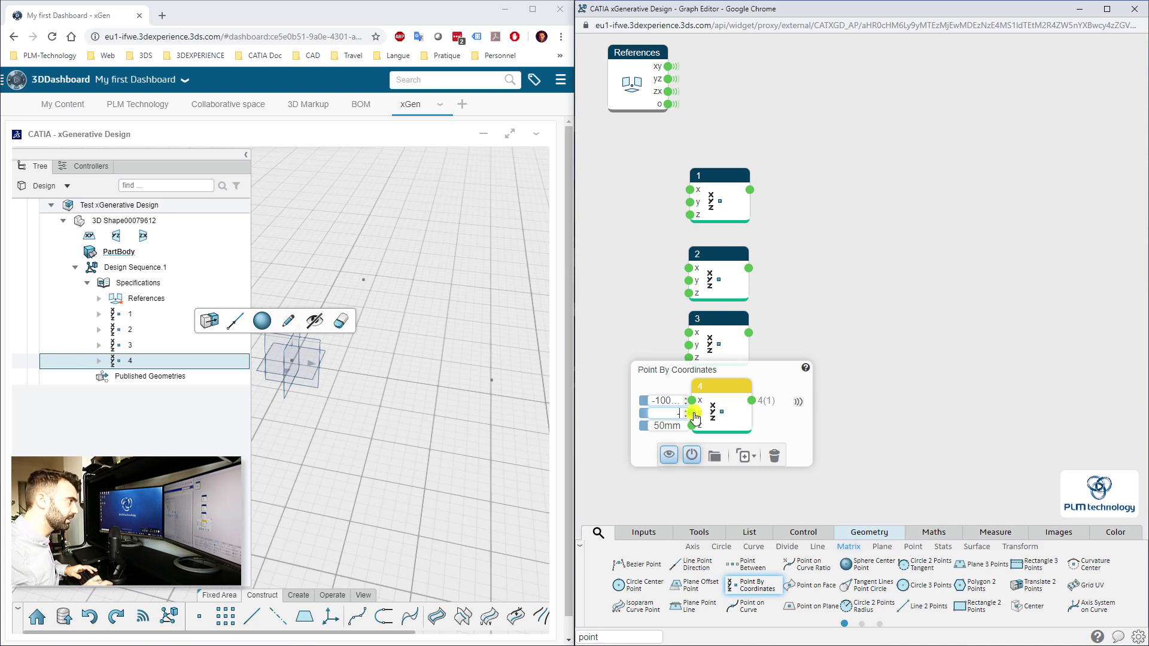
click(921, 428)
- Examine the points in the 3D view and review the coordinates of nodes 4 and 1
middle_drag(437, 339, 281, 283)
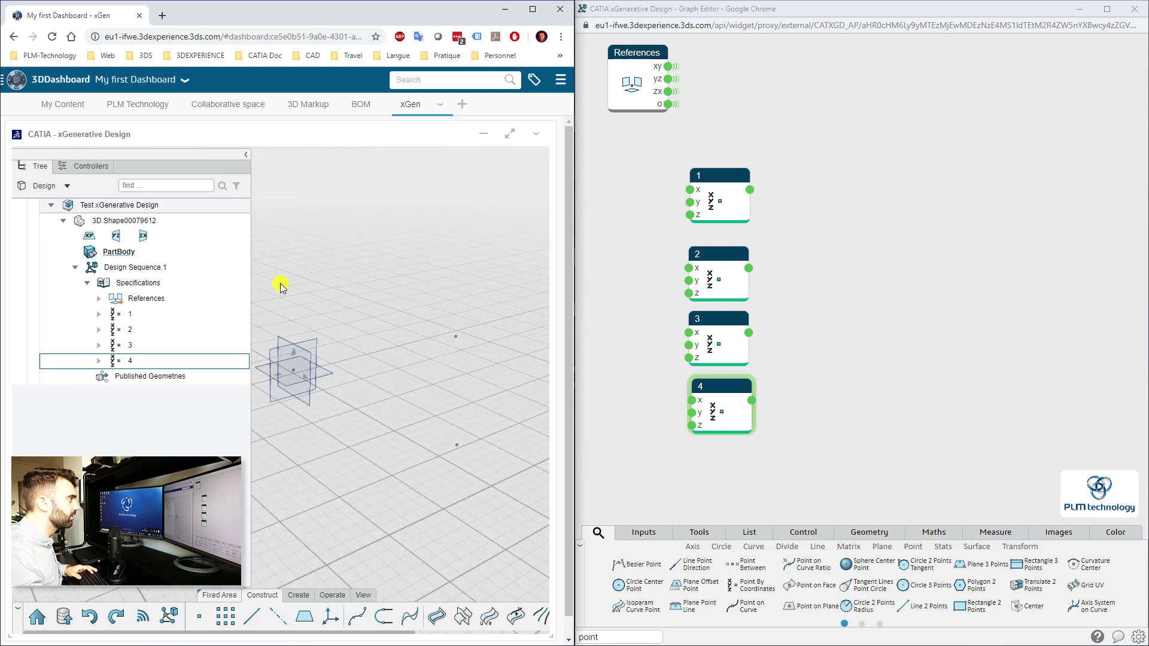
middle_drag(402, 360, 528, 370)
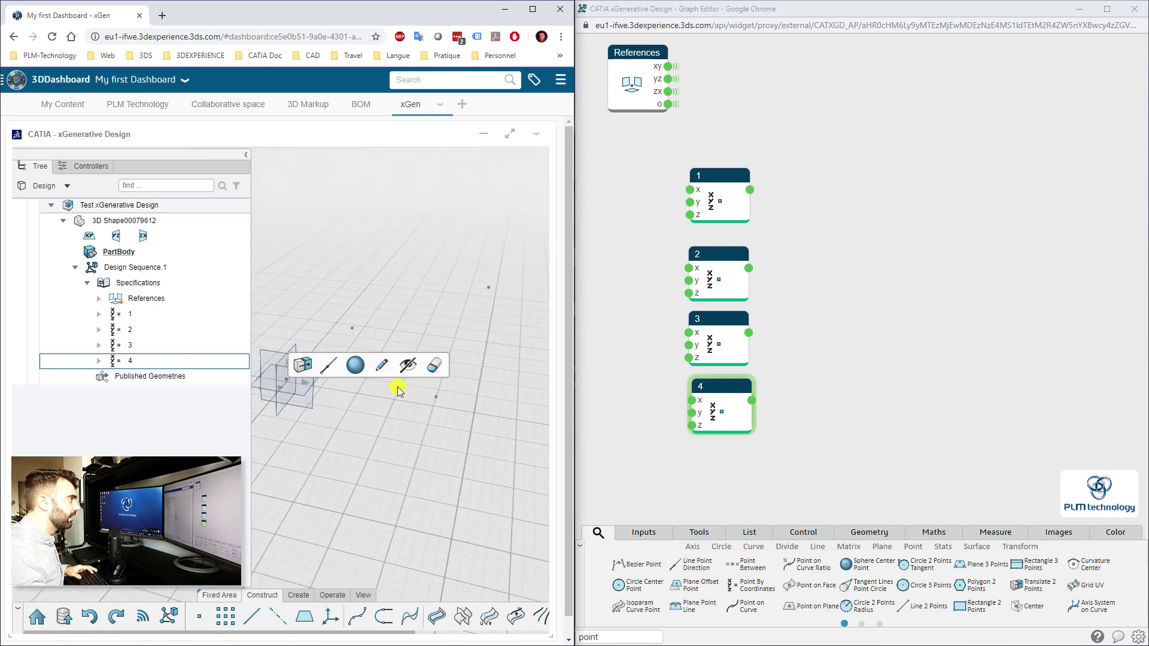
middle_drag(399, 391, 441, 411)
click(744, 393)
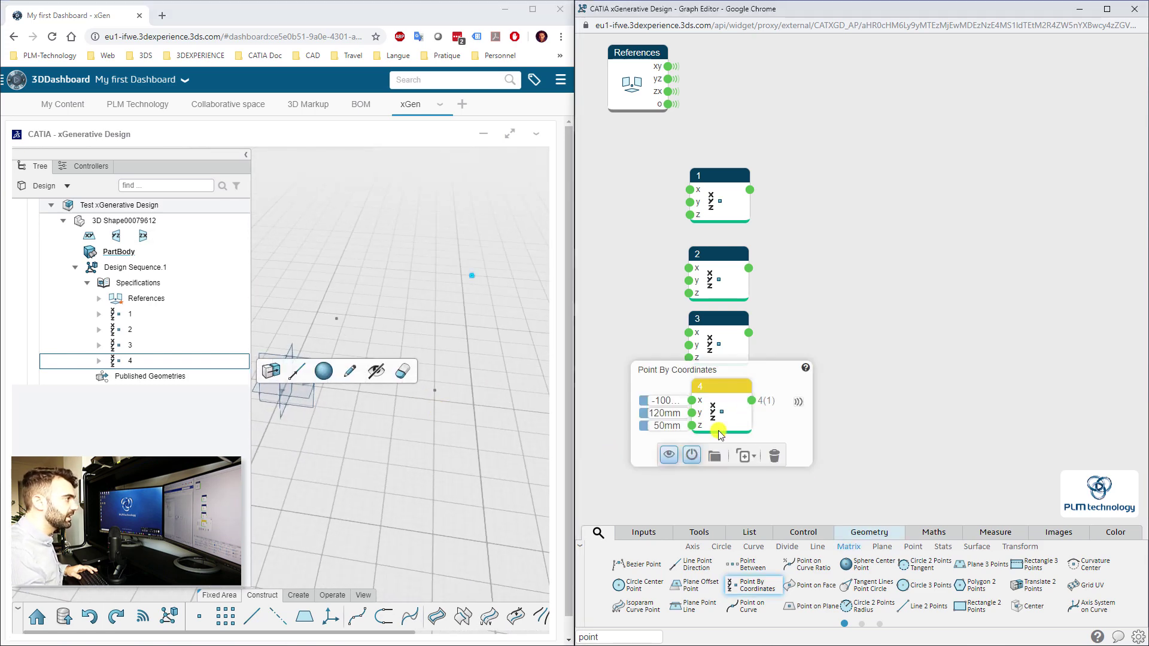
click(846, 395)
click(736, 180)
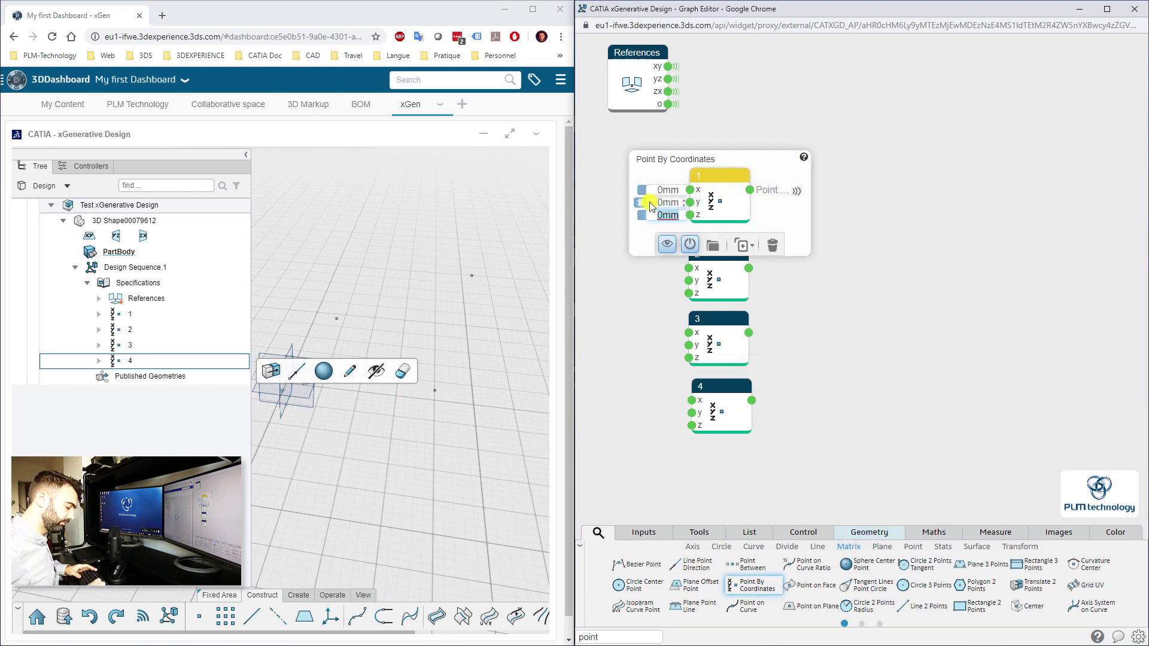
click(847, 287)
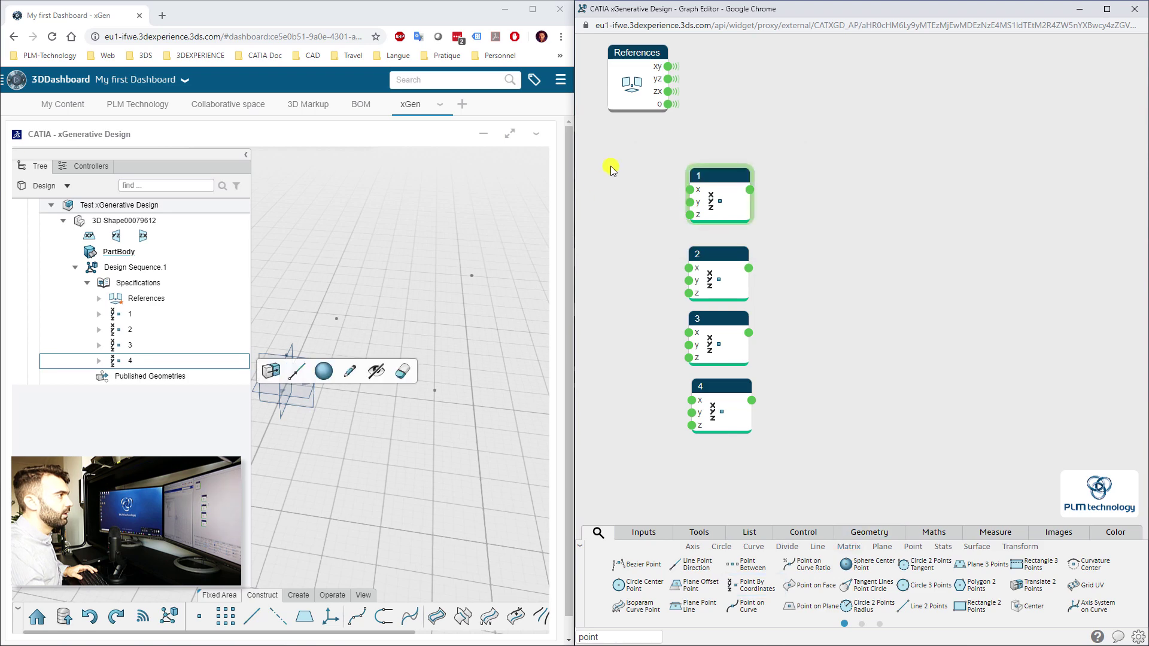
click(713, 175)
click(649, 436)
click(389, 441)
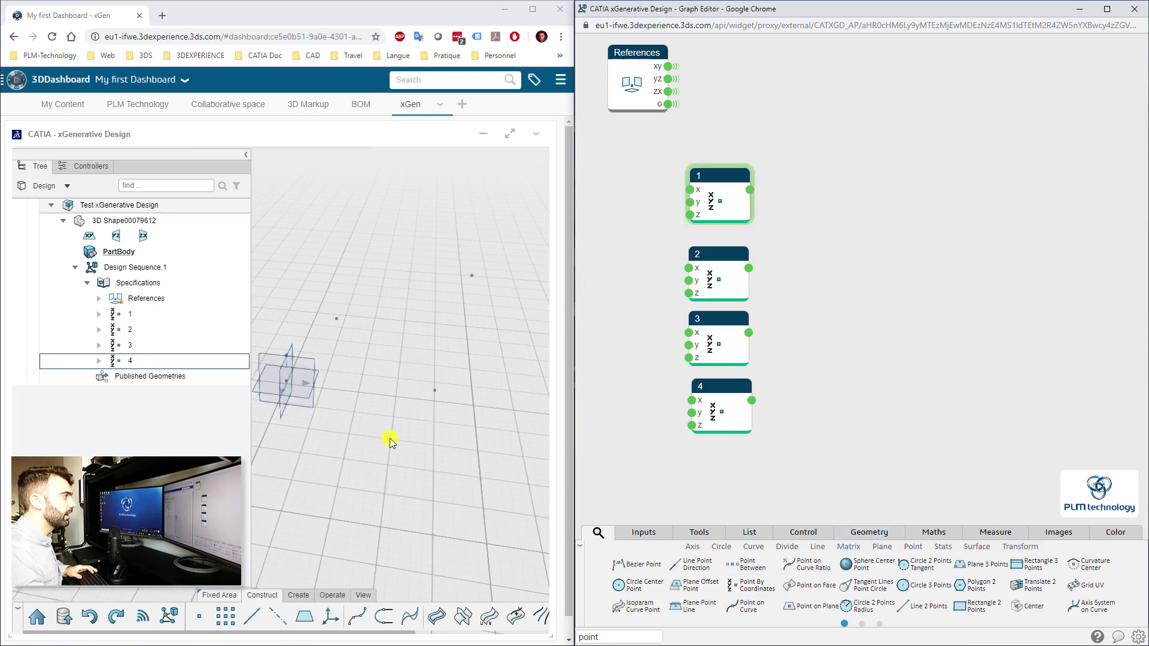
middle_drag(390, 441, 542, 261)
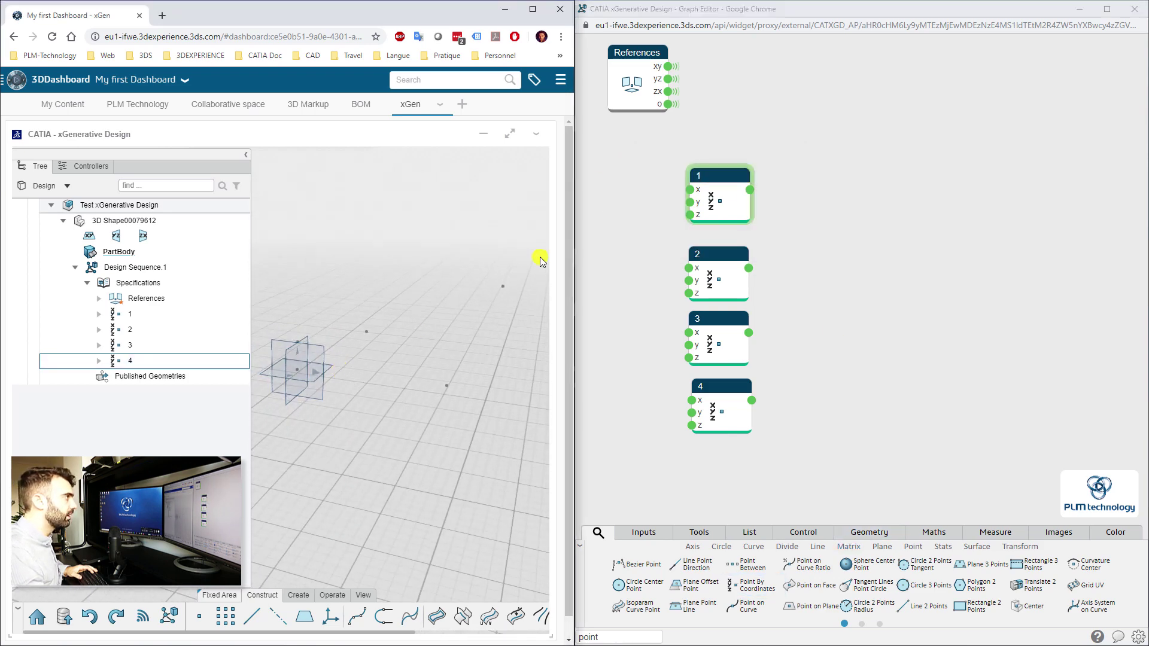
- Hide the geometry of the References node
click(642, 72)
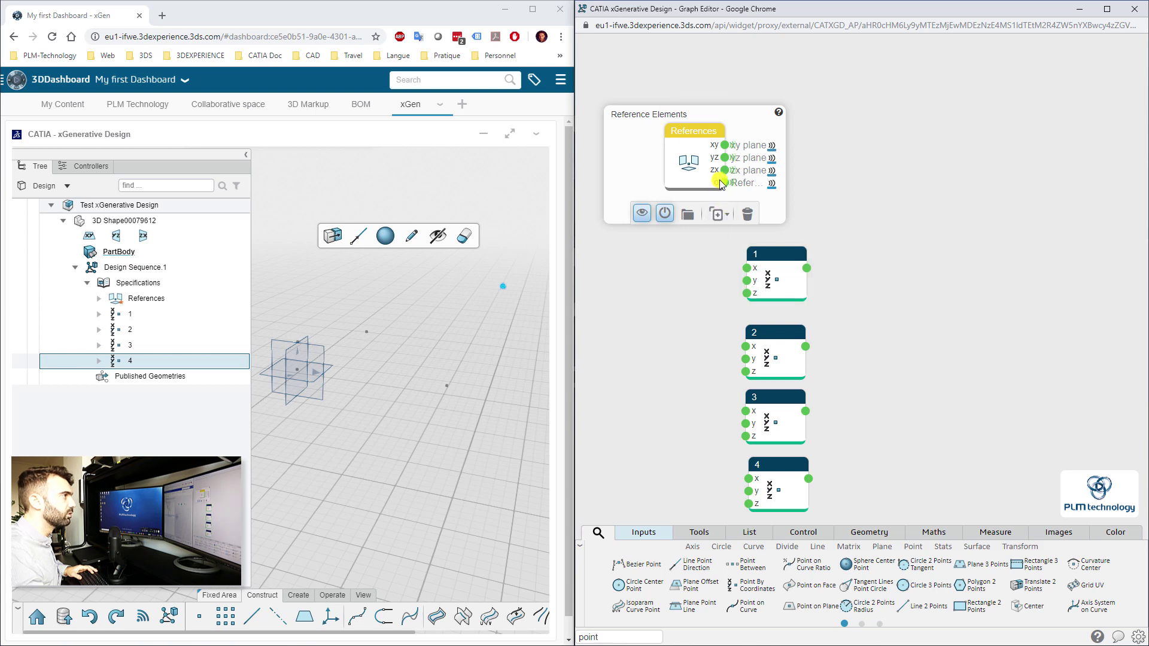
click(643, 214)
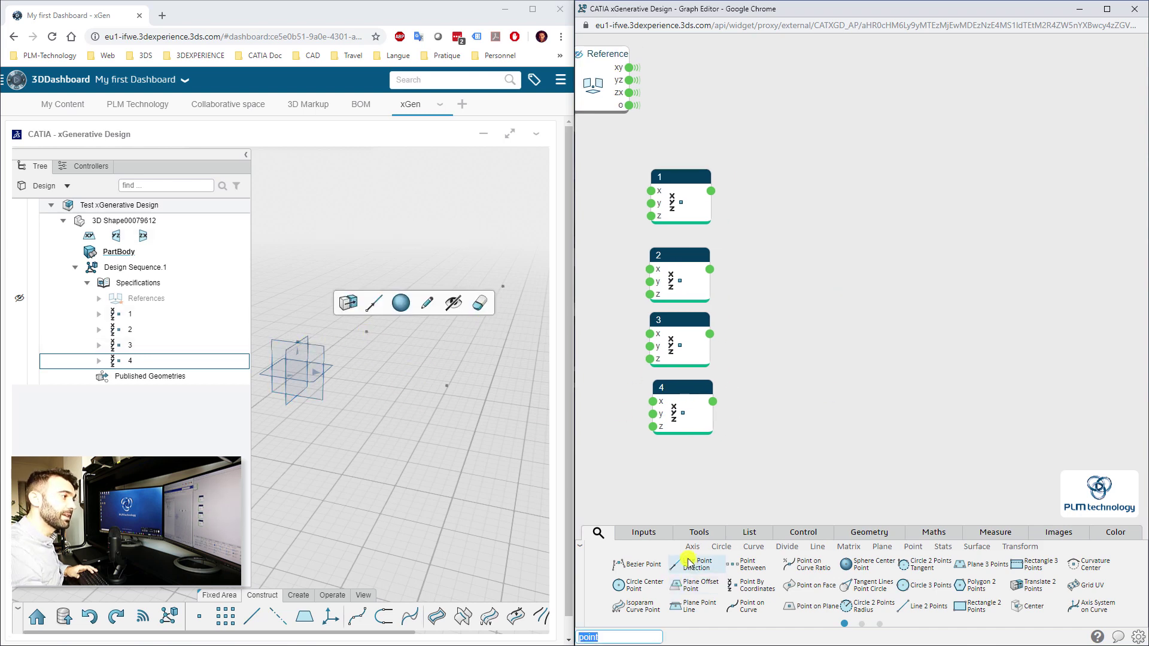
- Find the Line 2 Points node by searching for line, add it, and connect point 1 to pt1 and point 2 to pt2
click(621, 637)
key(BackSpace)
key(BackSpace)
key(BackSpace)
key(BackSpace)
key(BackSpace)
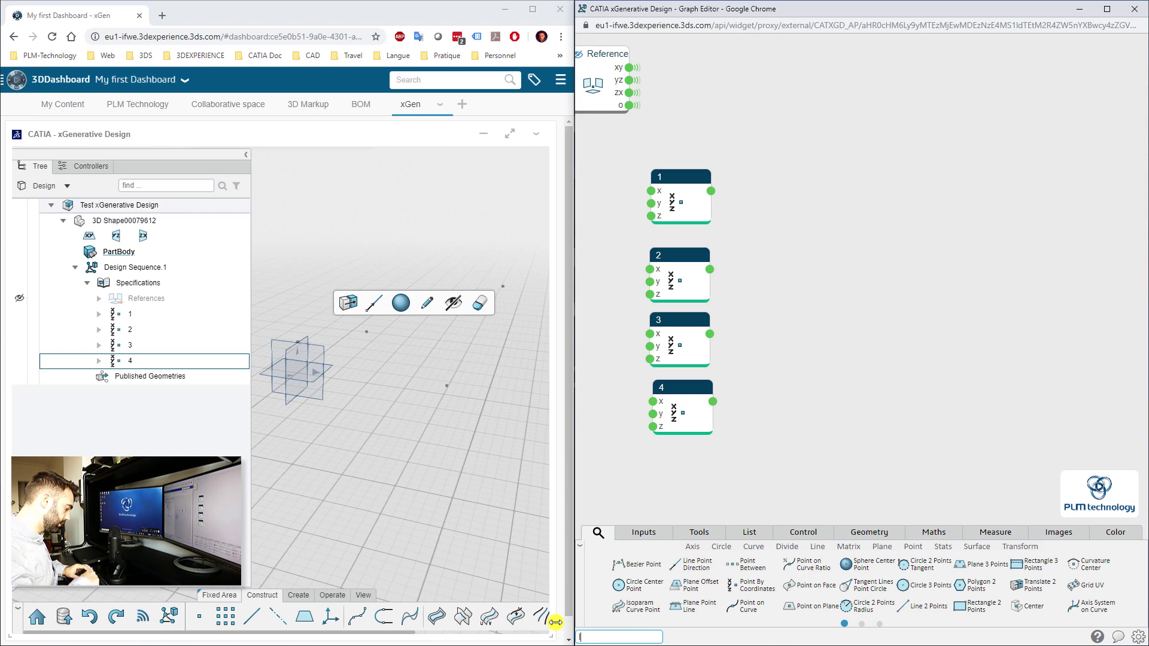
text(line)
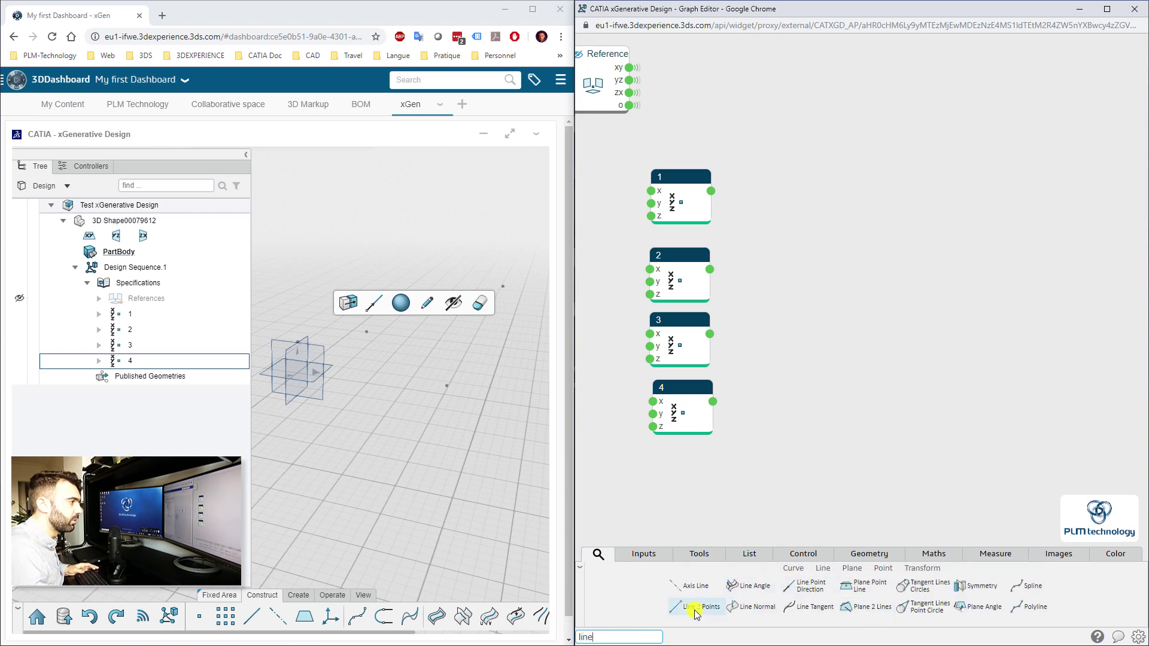
drag(694, 607, 796, 178)
click(810, 300)
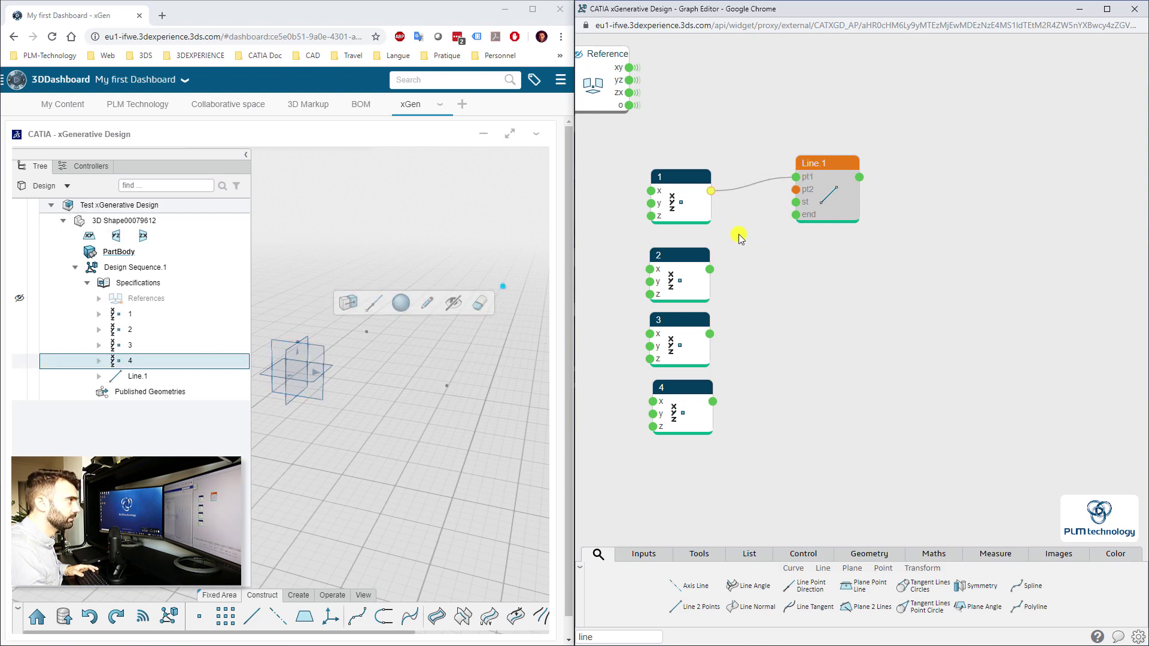
drag(709, 270, 796, 189)
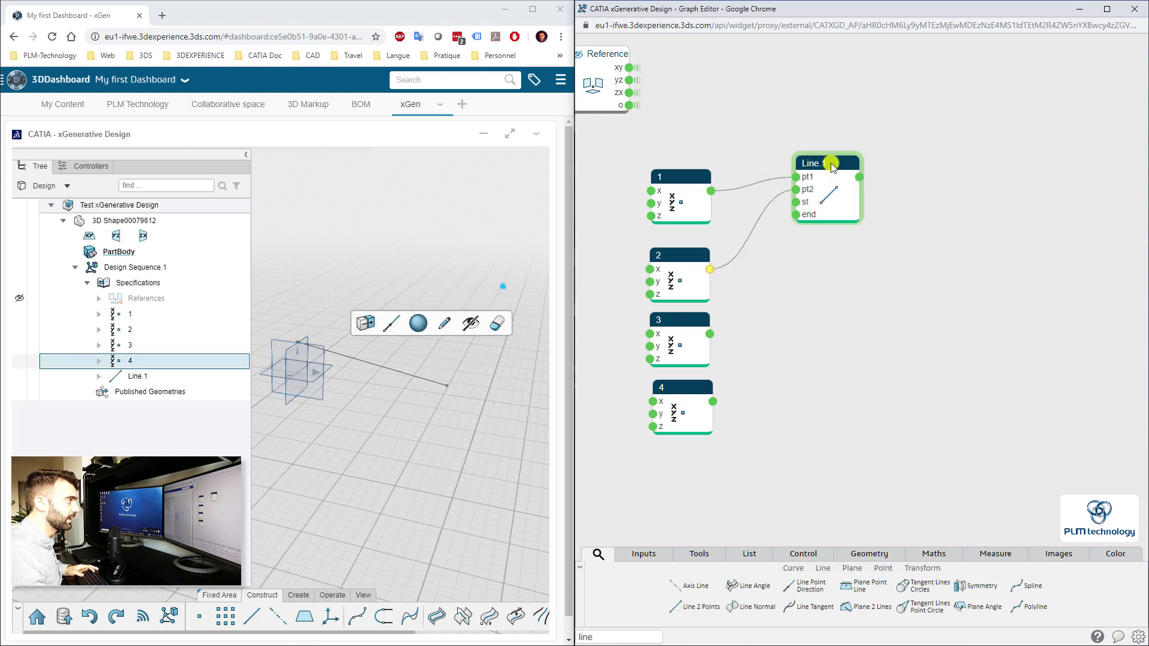
- Duplicate the Line.1 node below it and connect point 1 to the copy's pt1 and point 3 to its pt2
mouse_move(840, 232)
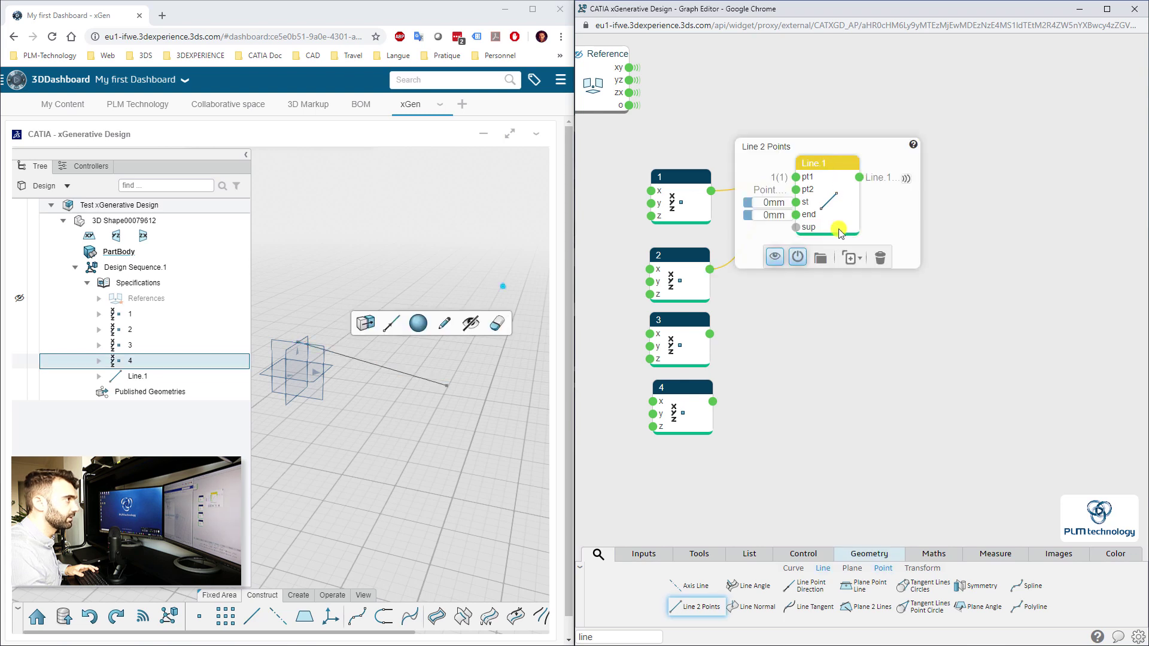
click(849, 261)
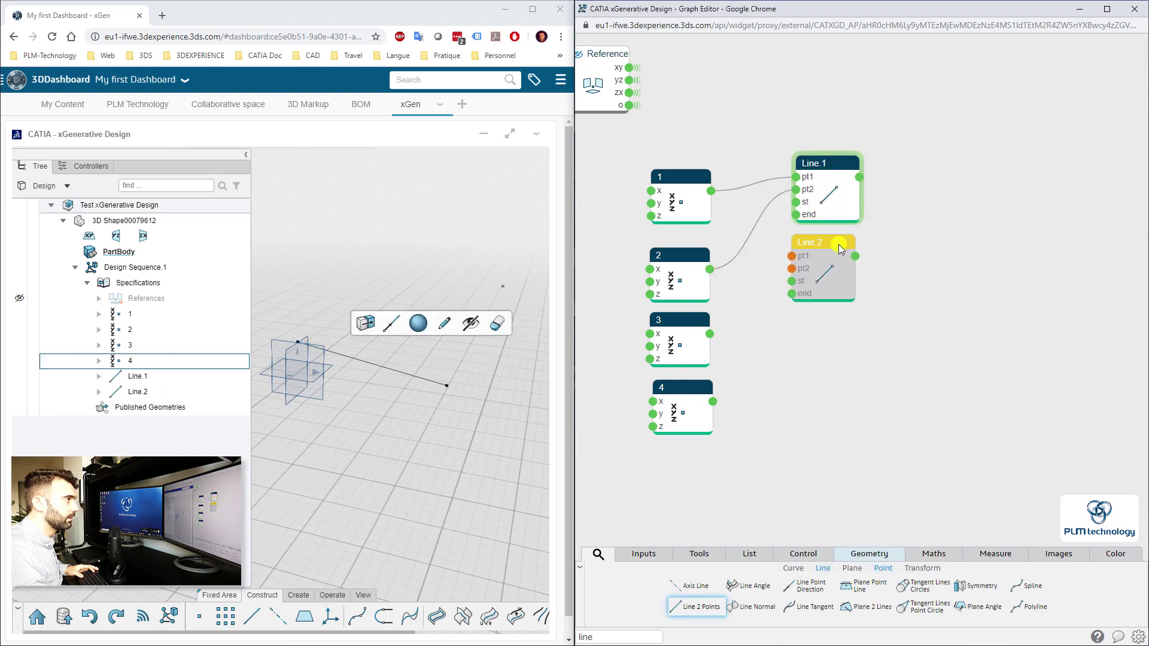
click(845, 344)
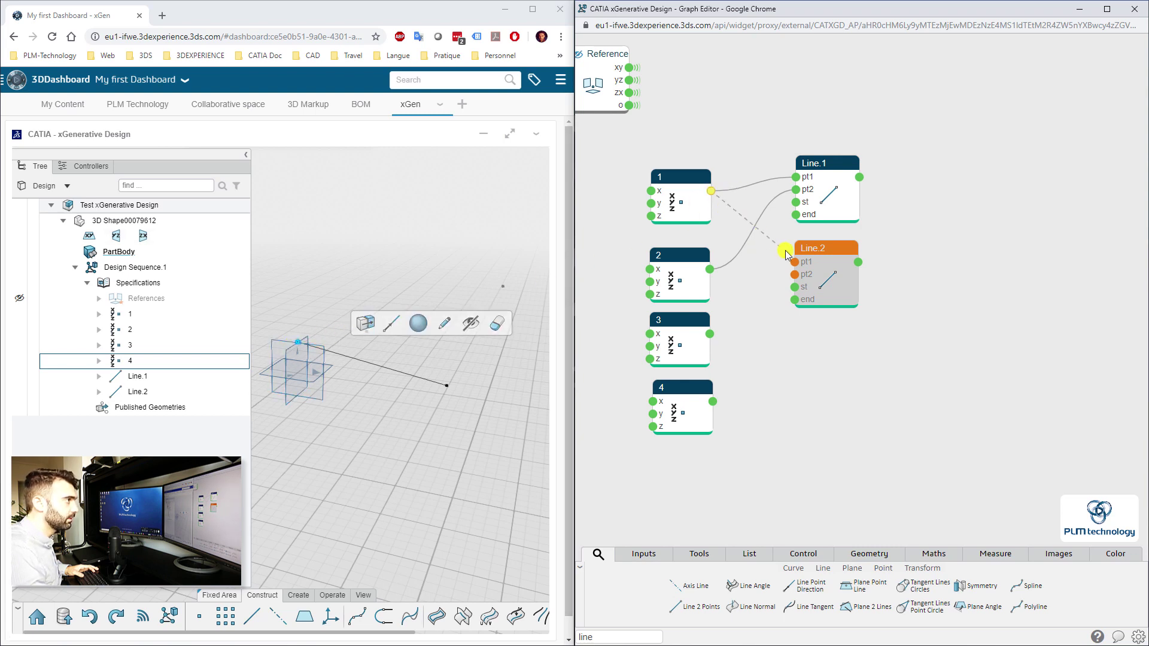
drag(794, 267, 795, 263)
drag(712, 336, 795, 274)
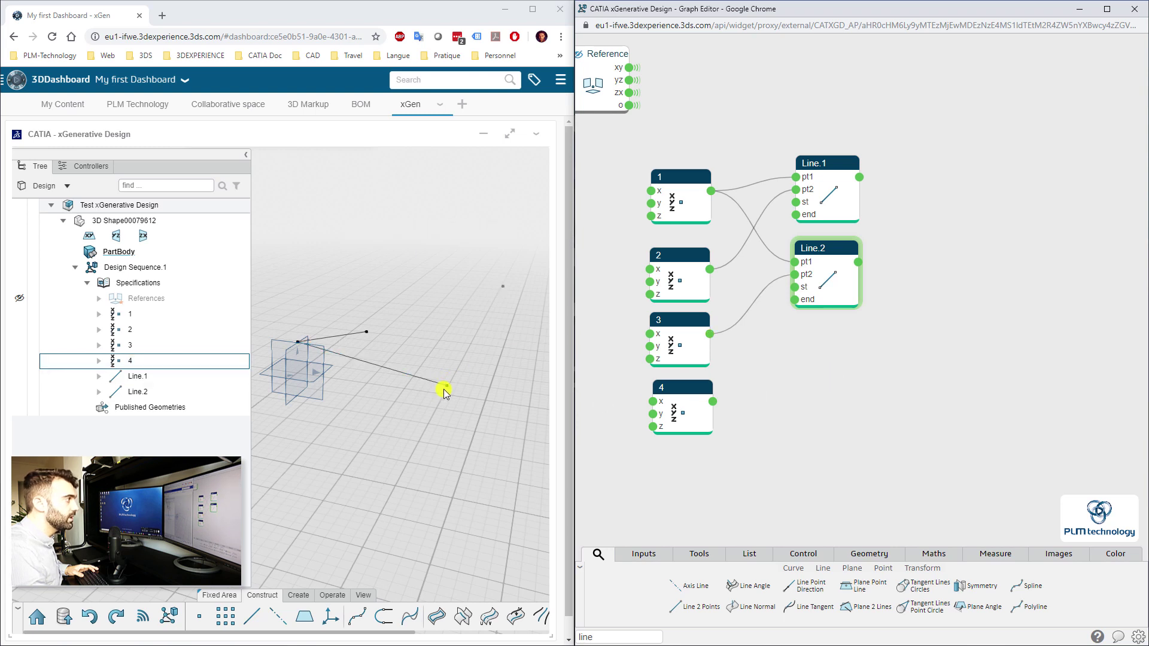
- Duplicate the Line.2 node below it and connect point 2 to the copy's pt1 and point 4 to its pt2
click(853, 259)
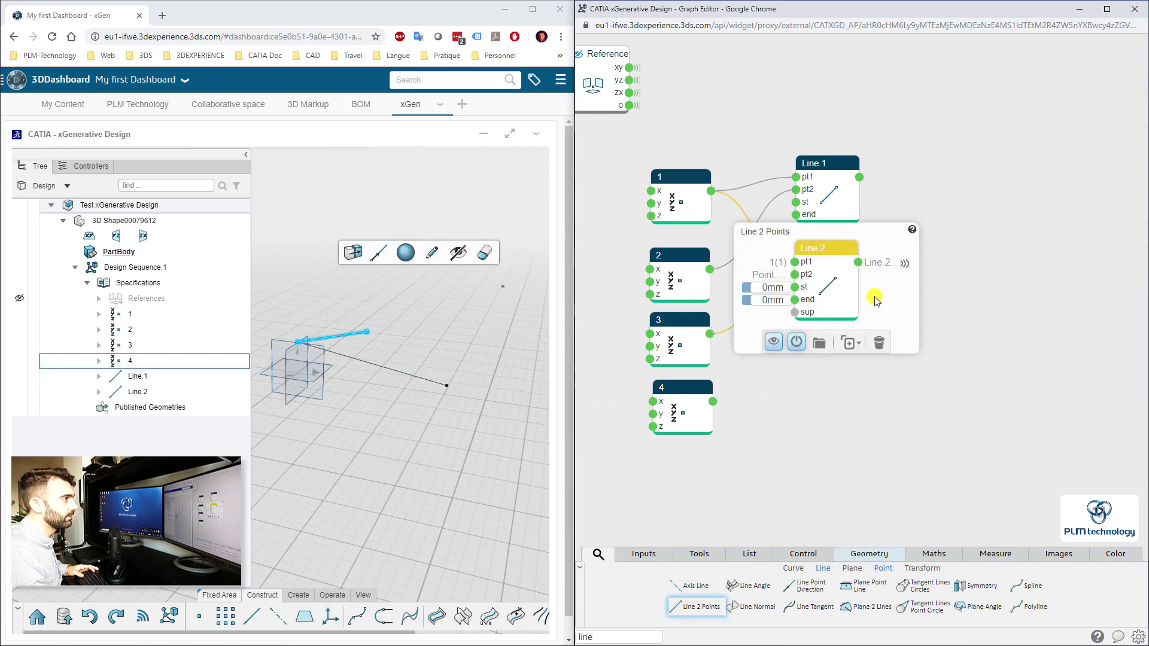
click(850, 344)
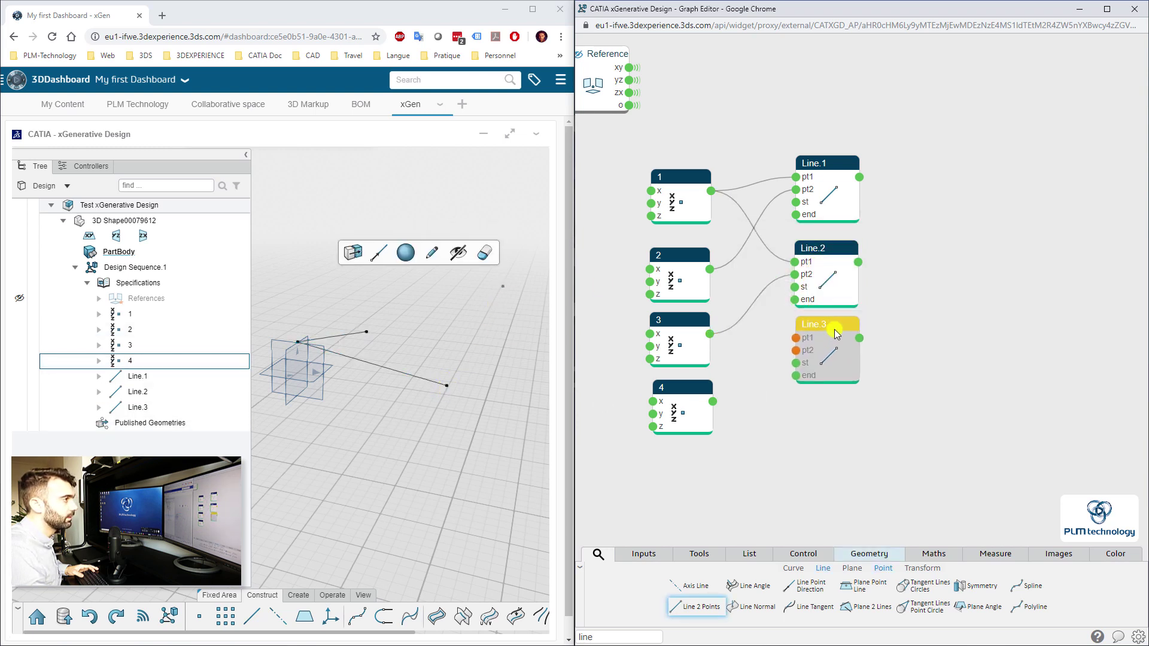
drag(713, 271, 796, 340)
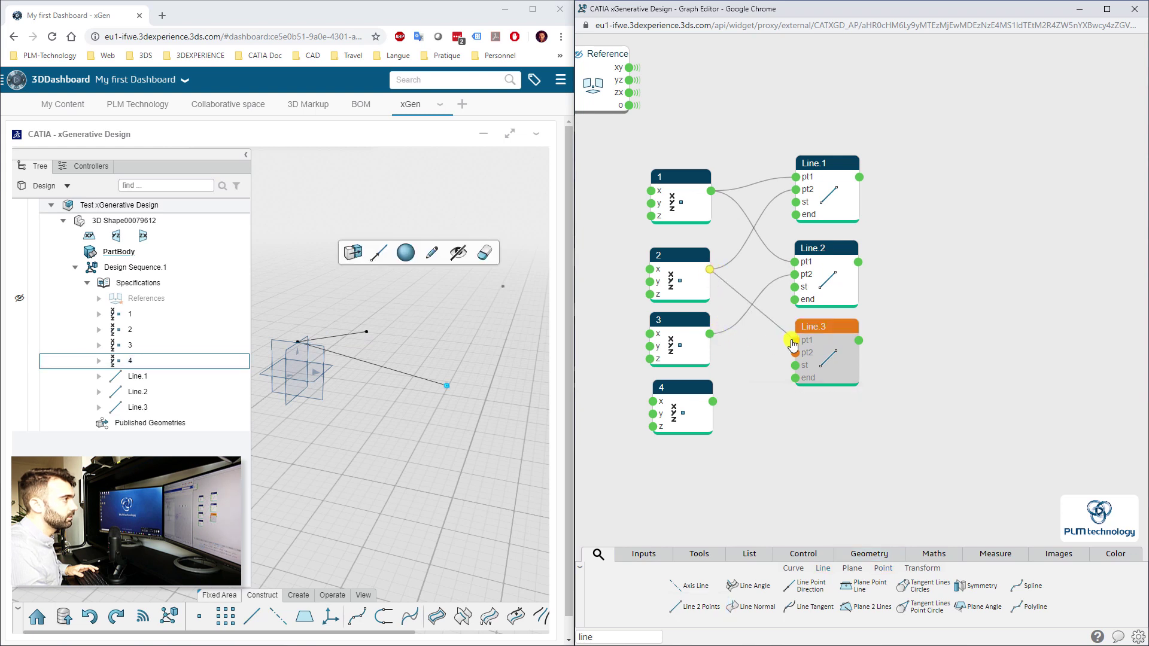
drag(712, 401, 796, 353)
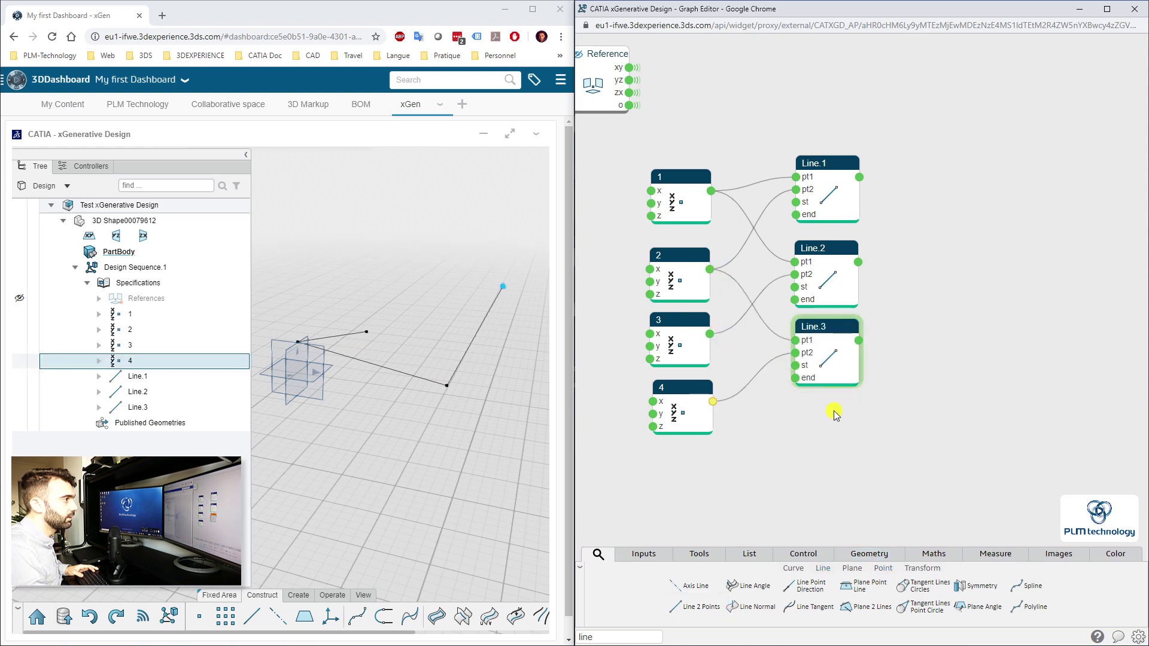
- Duplicate the Line.3 node below it and connect point 3 to the copy's pt1 and point 4 to its pt2
click(827, 329)
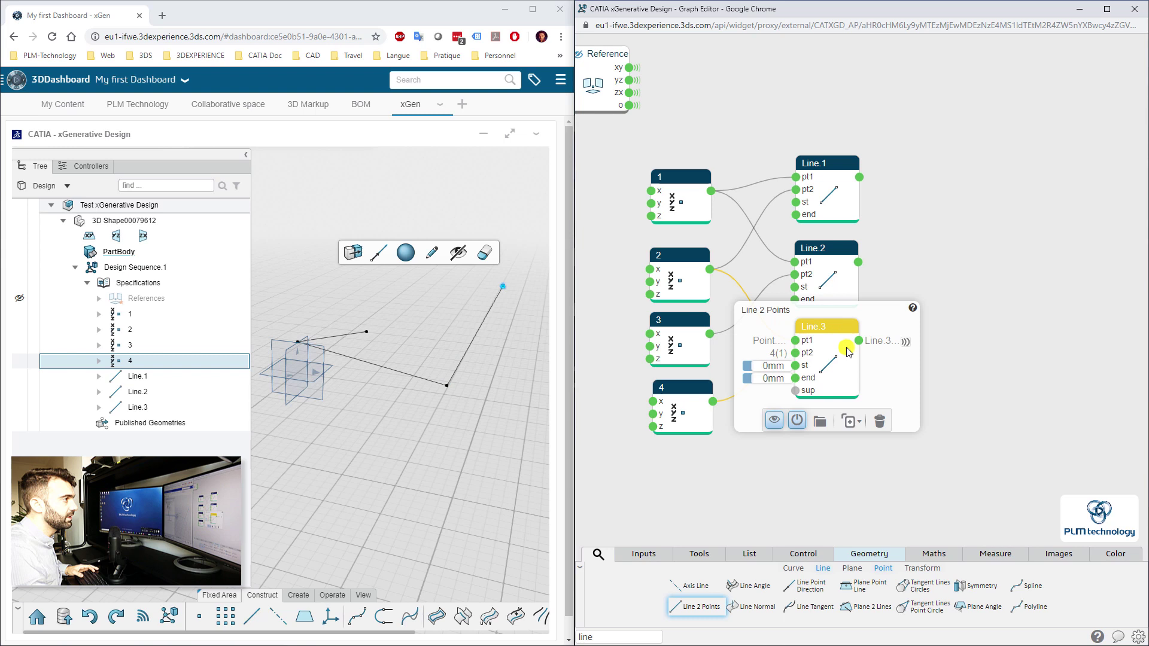
click(849, 421)
click(832, 396)
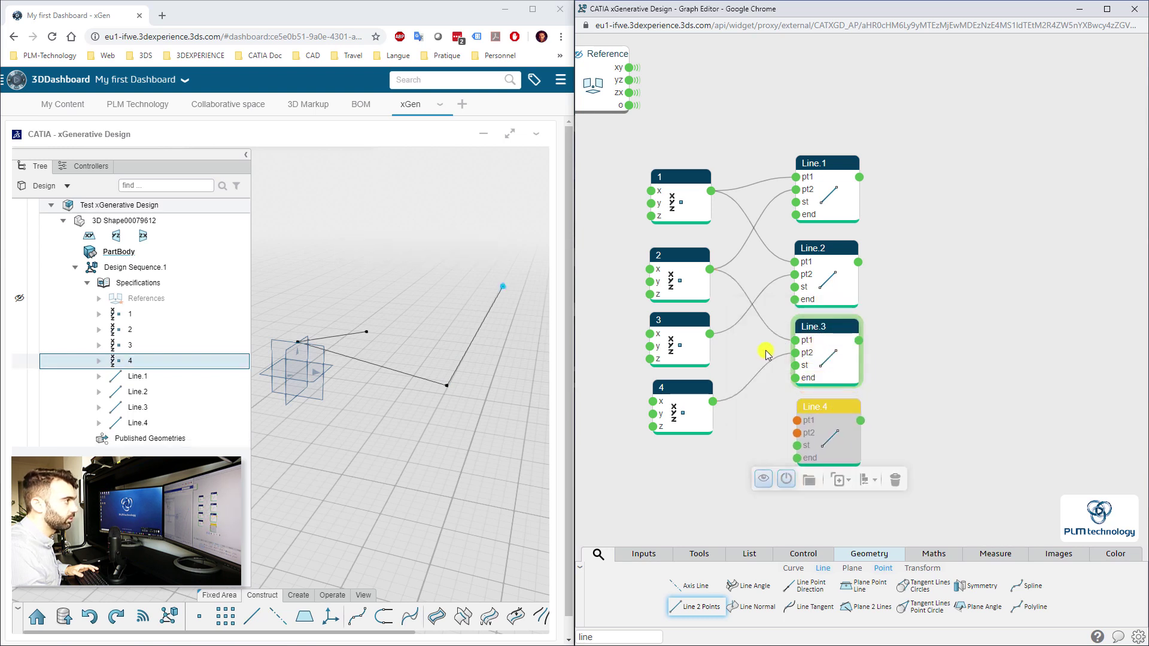
drag(710, 333, 786, 404)
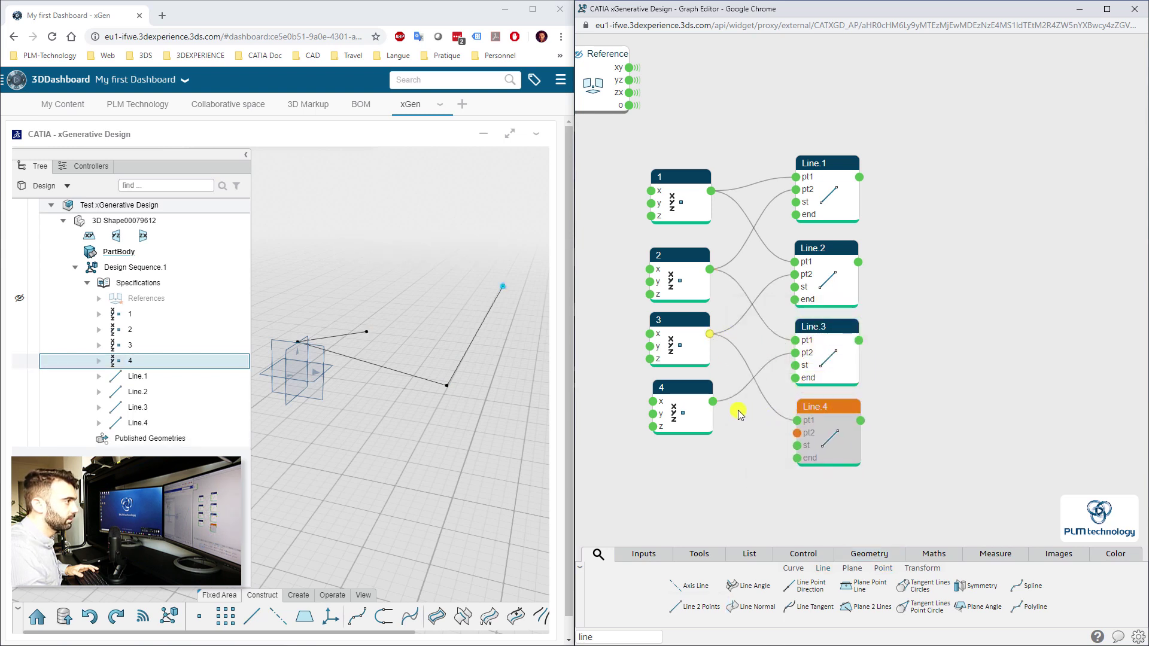
drag(712, 401, 796, 433)
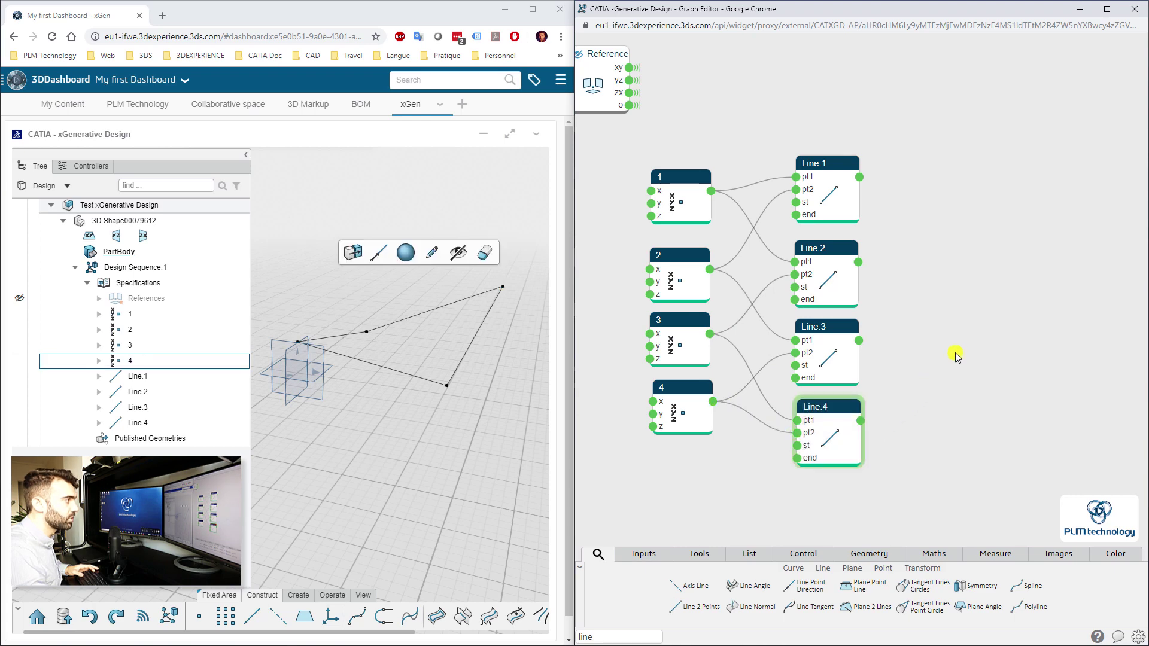
- Search the node library for ass and add an Assemble node beyond the four line nodes
middle_drag(477, 359, 257, 356)
middle_drag(195, 316, 455, 371)
click(1030, 376)
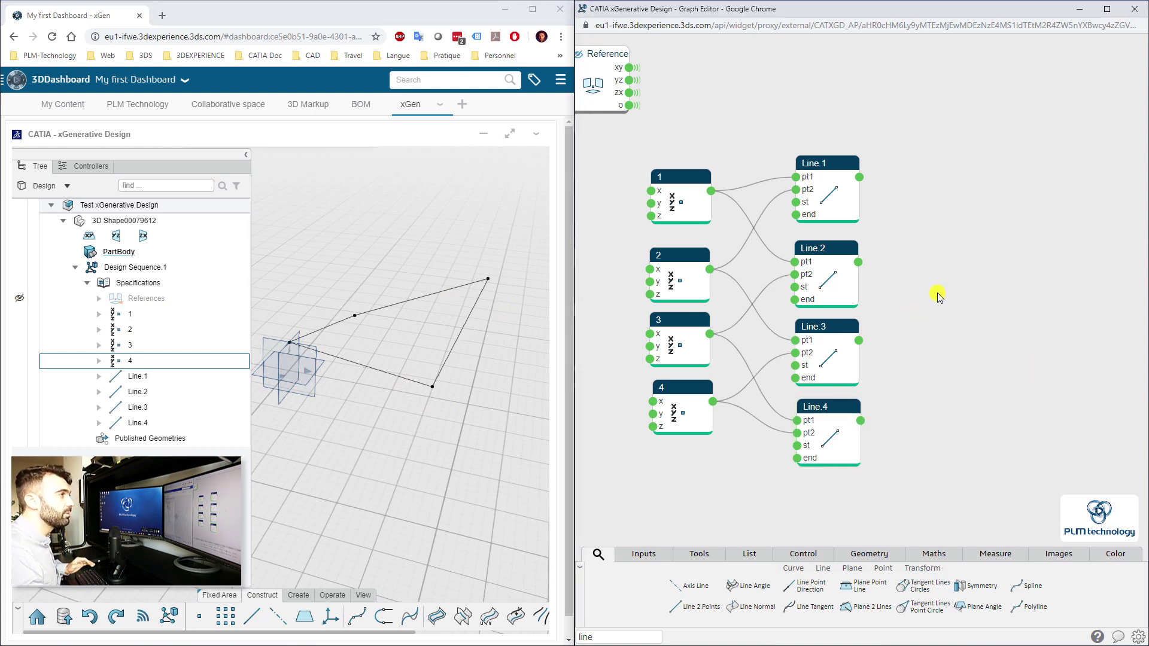
middle_drag(983, 348, 943, 328)
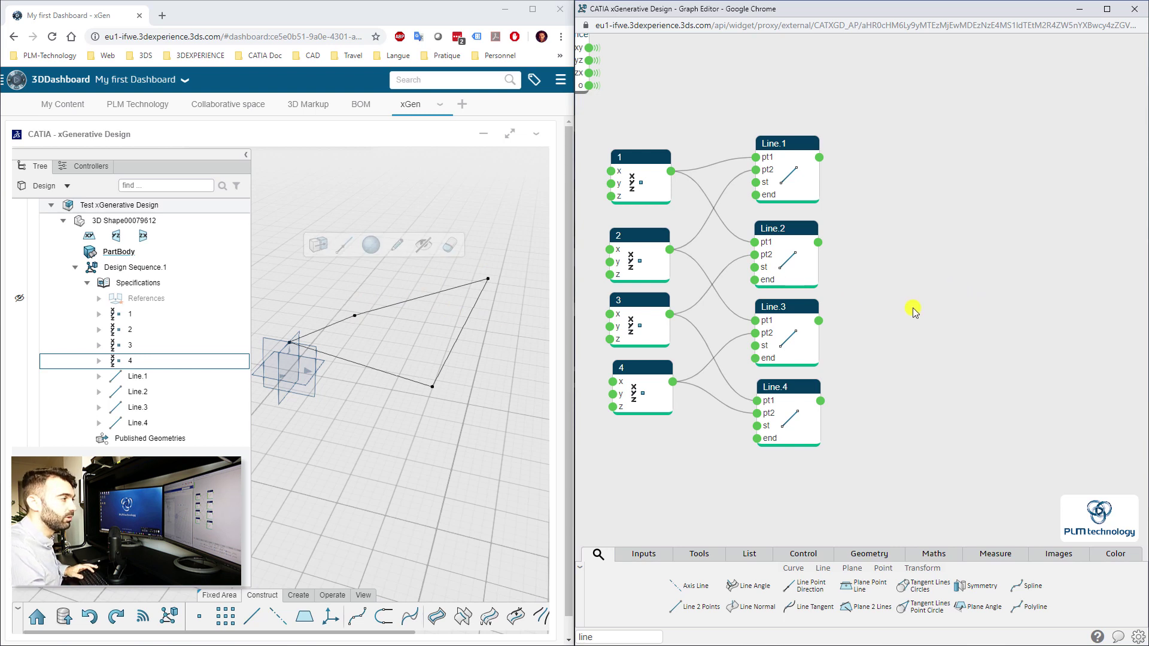
drag(578, 638, 774, 643)
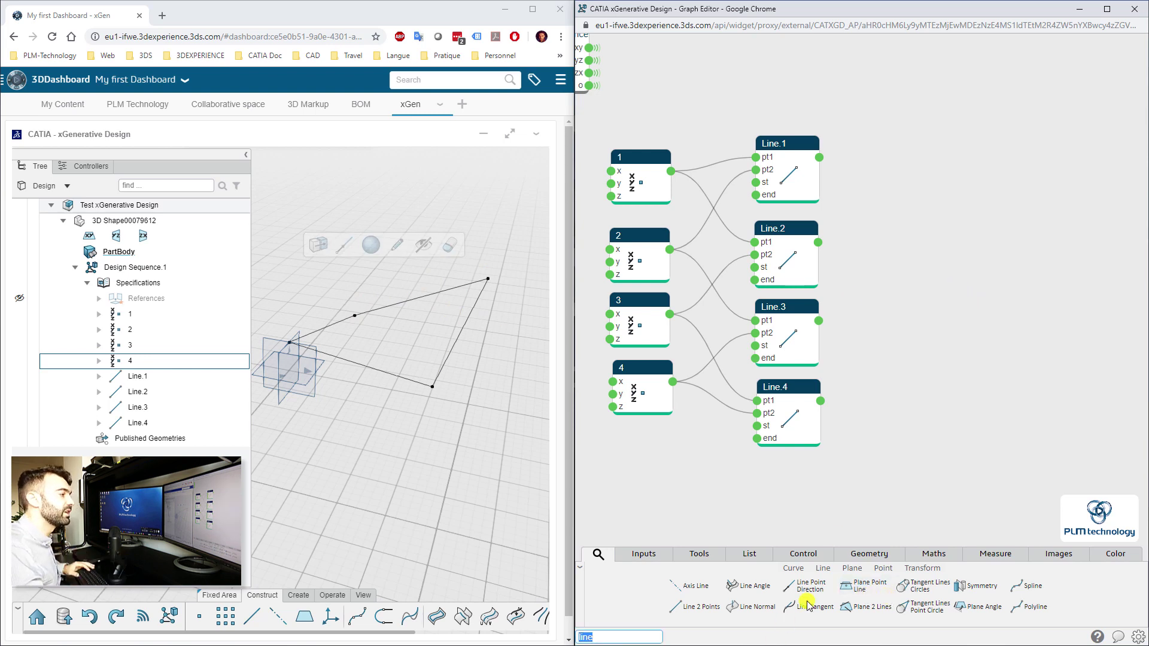
key(BackSpace)
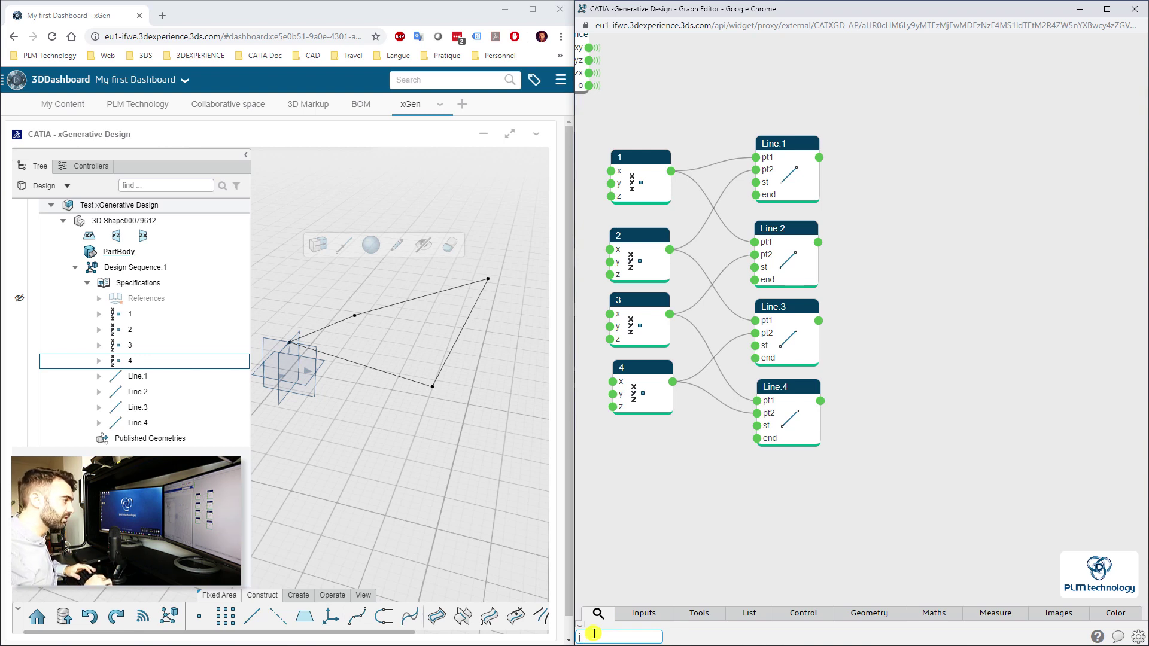
text(ass)
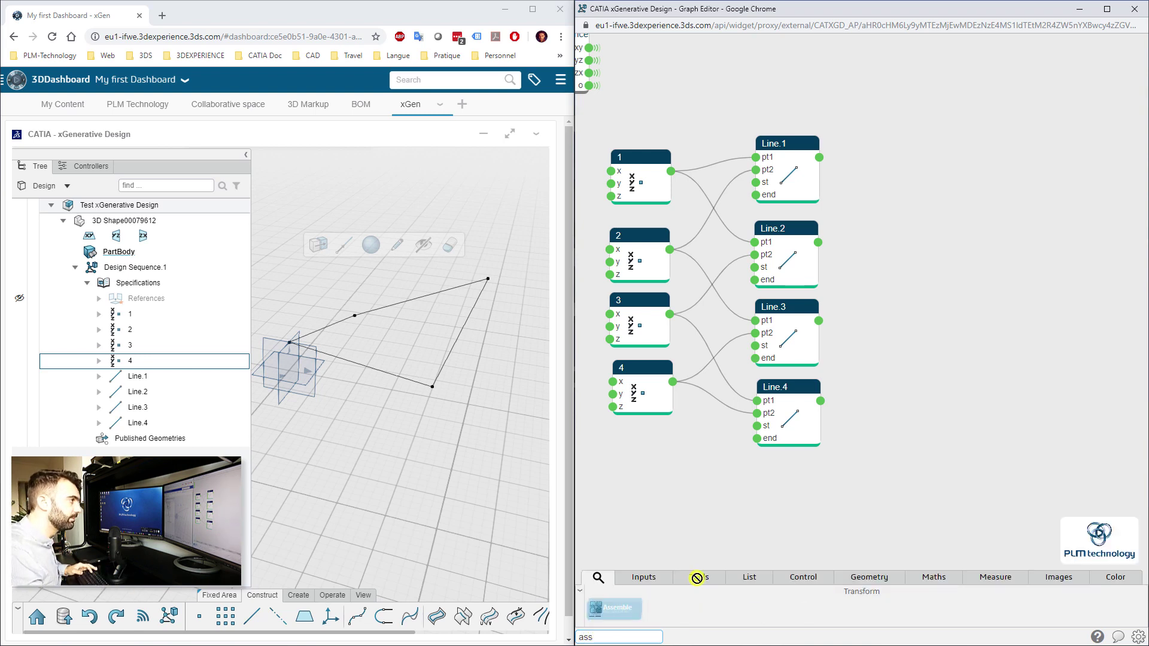
drag(698, 578, 922, 299)
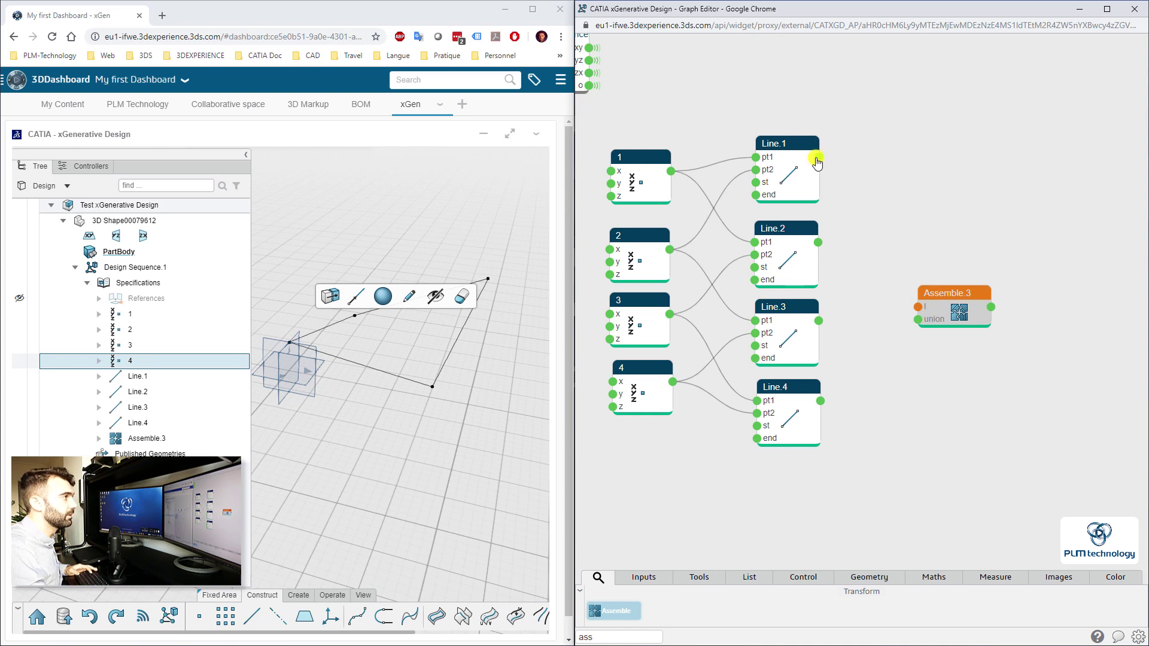
- Try to connect Line.1 and Line.2 directly to the Assemble node's l input, and disconnect Line.1 again
drag(819, 158, 918, 308)
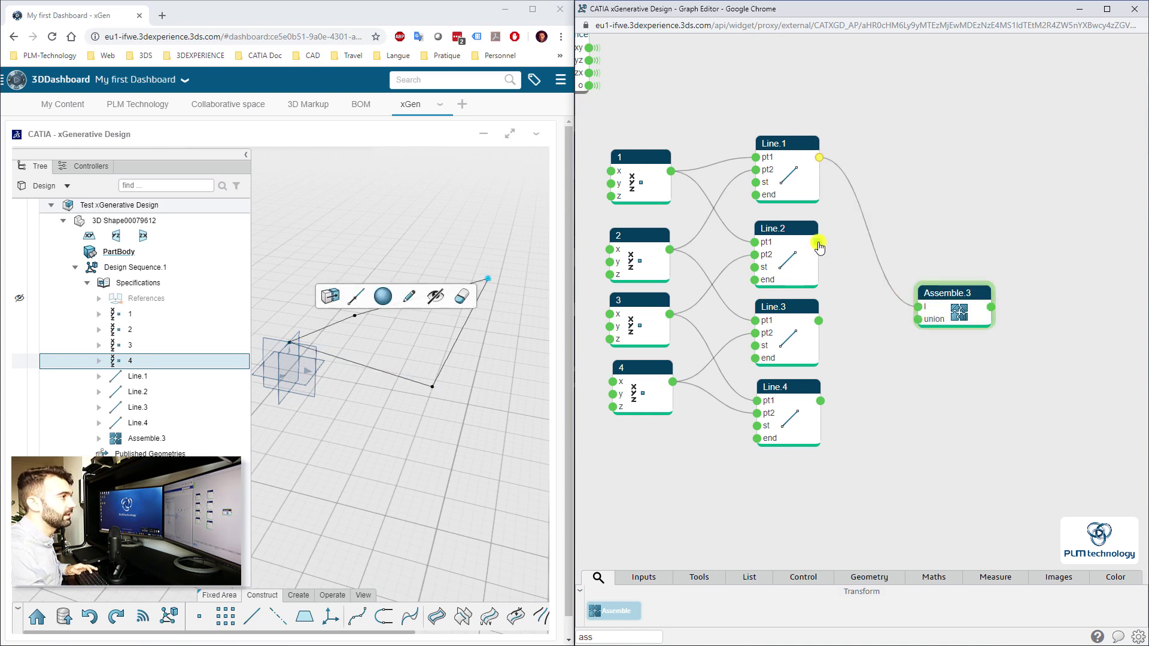
drag(818, 244, 918, 308)
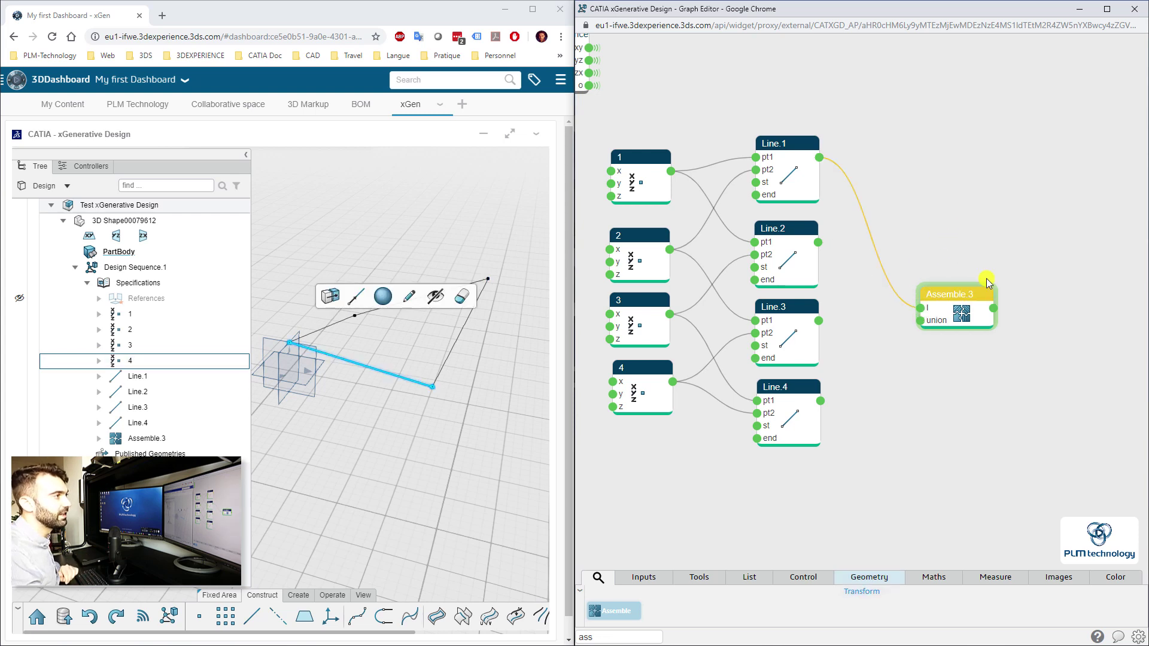
drag(983, 289, 1024, 261)
click(895, 346)
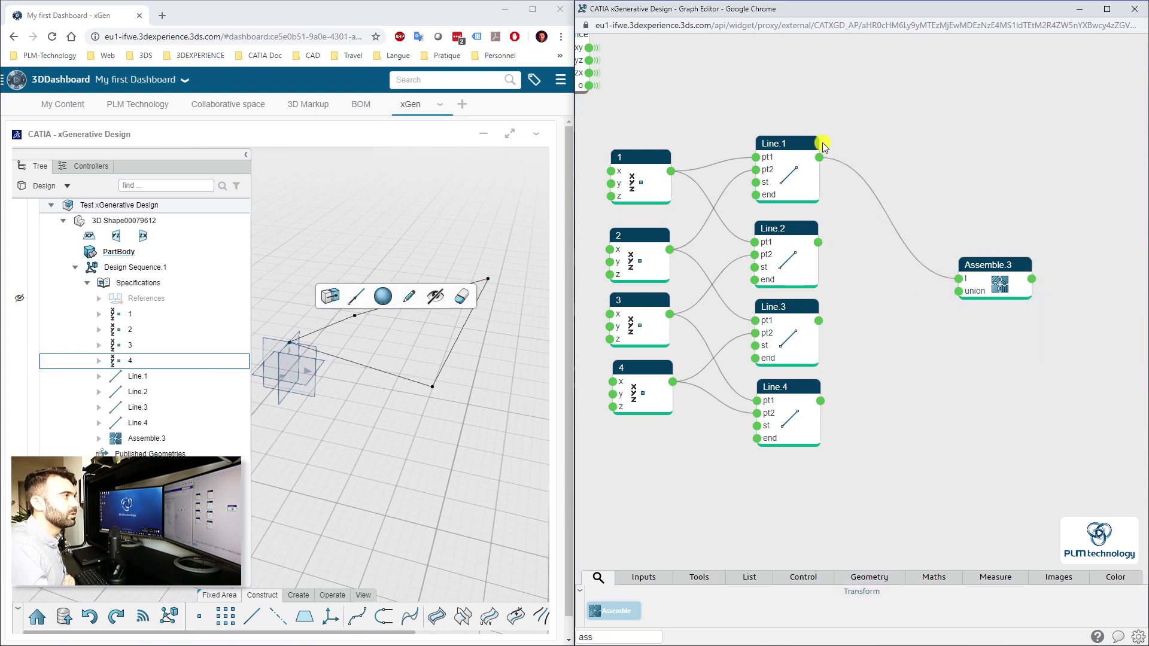
click(972, 262)
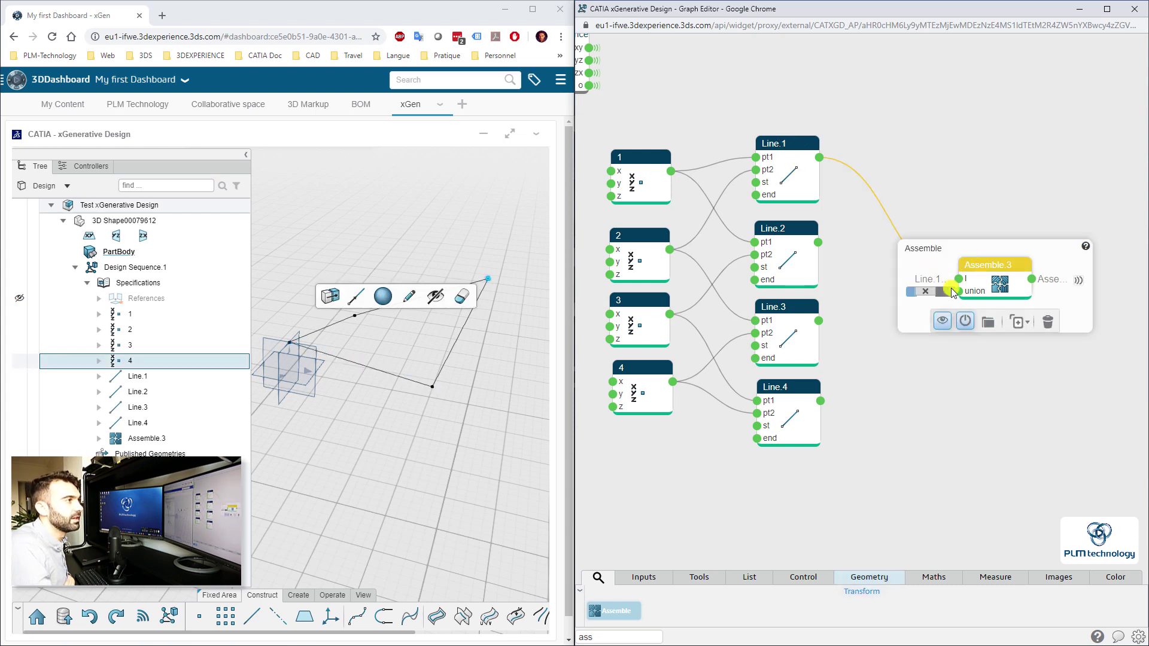
click(1026, 402)
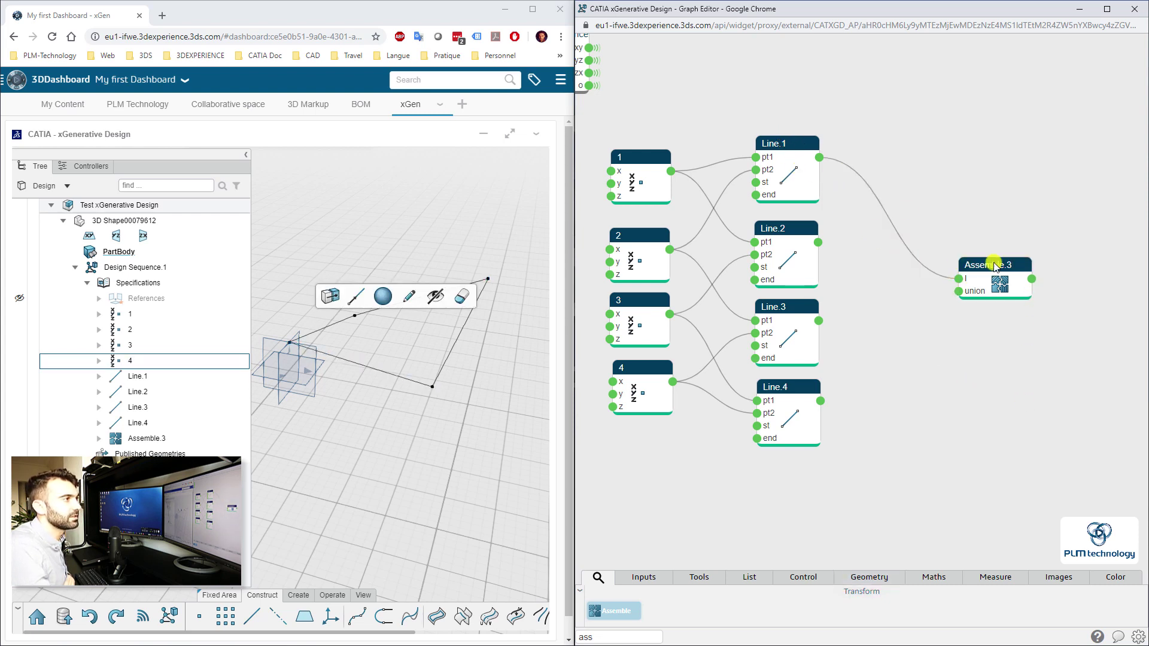
drag(956, 280, 917, 211)
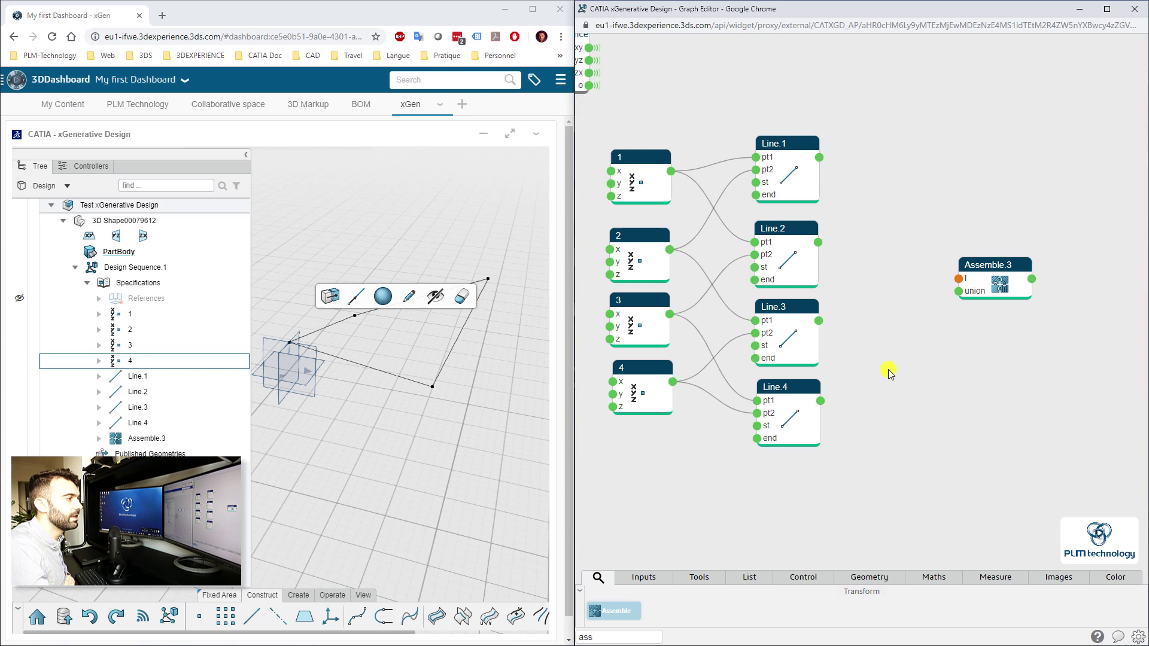
- Add an Append Lists node between the line nodes and Assemble, and connect Line.1 to Line.4 to its inputs l1 to l4
click(756, 581)
drag(650, 568, 915, 267)
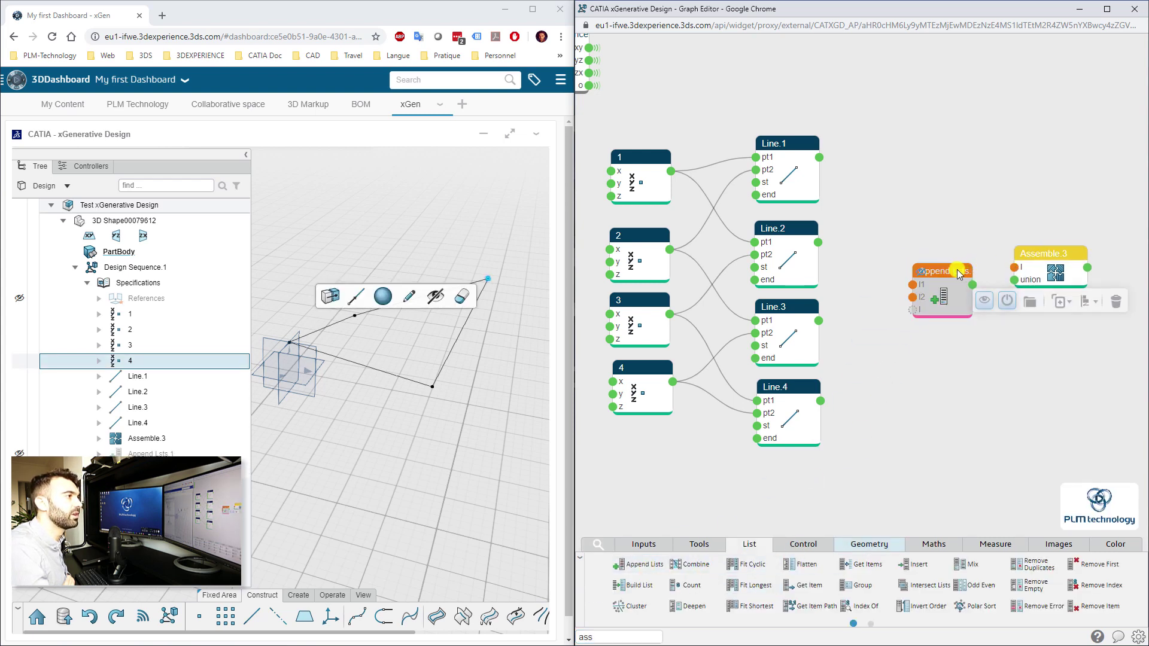
drag(816, 157, 900, 269)
drag(817, 243, 901, 282)
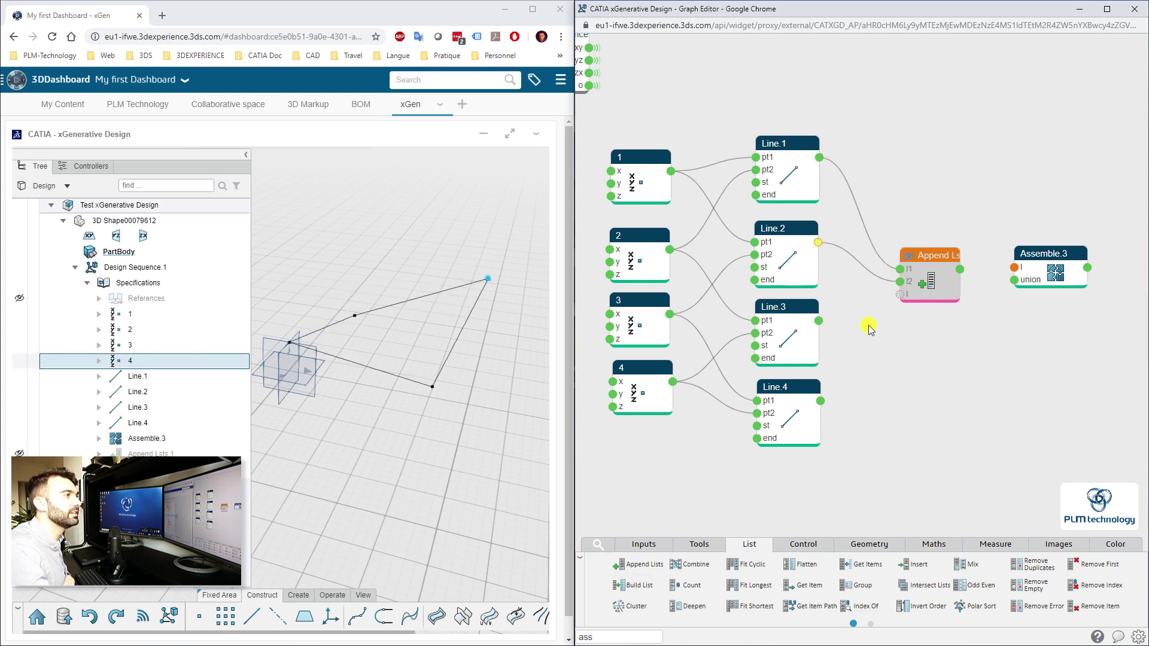
drag(818, 320, 901, 294)
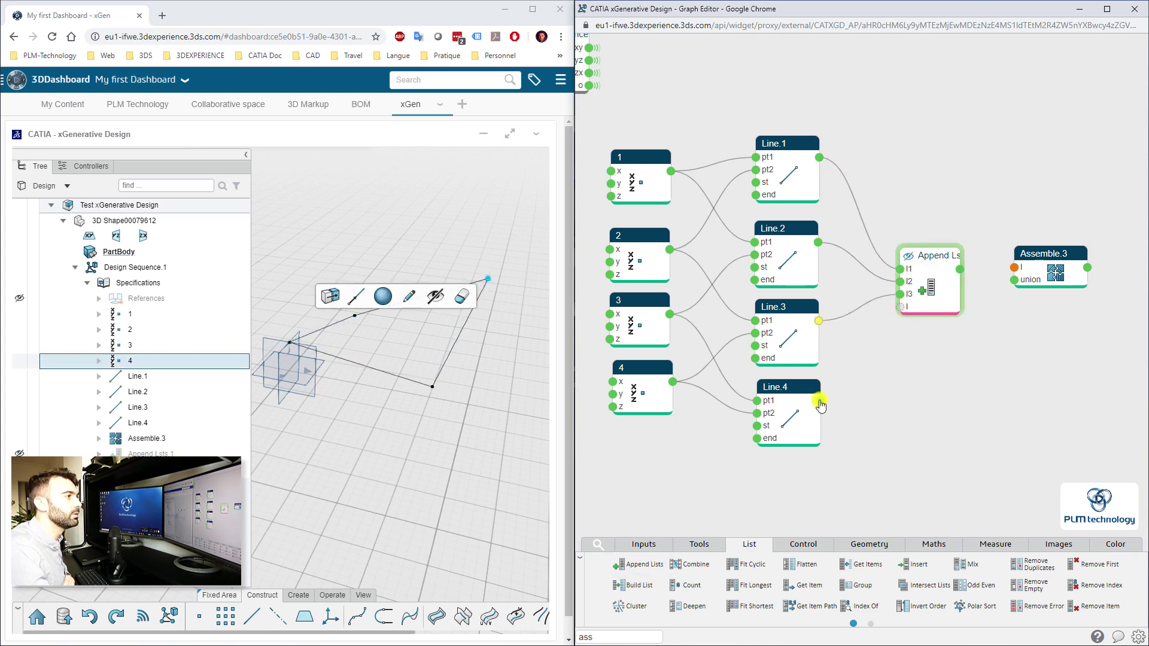
drag(820, 401, 901, 306)
drag(935, 260, 925, 261)
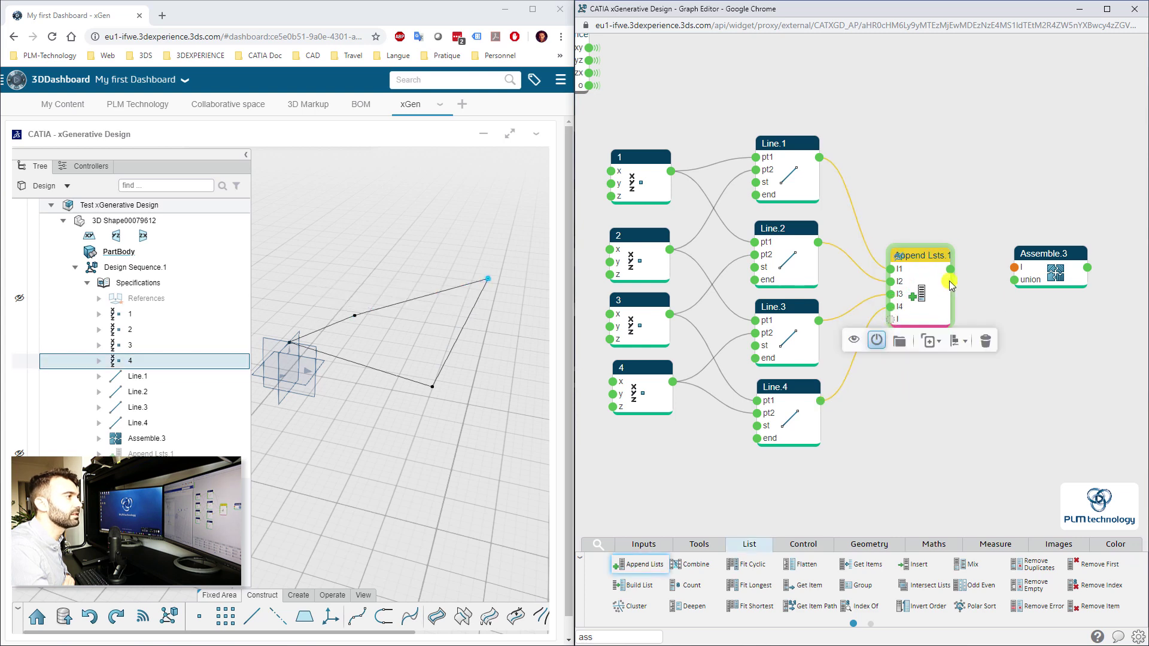
- Attach a Watch node to the Append Lists output and place it above the Assemble node
click(952, 270)
click(1020, 290)
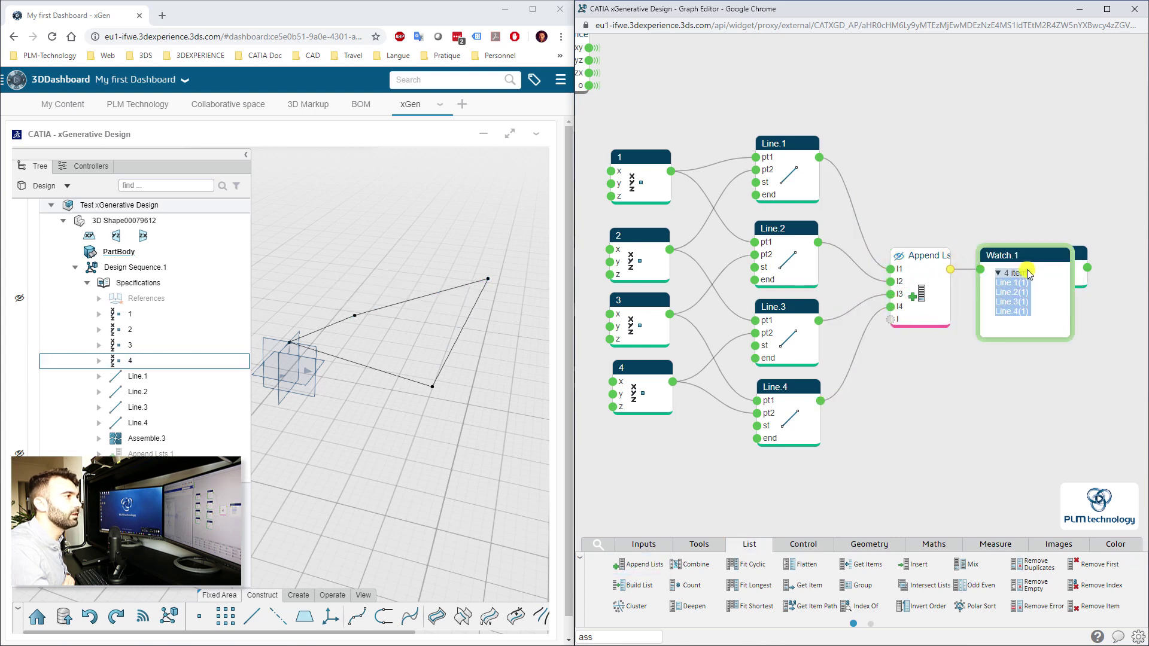
drag(1026, 251, 1010, 149)
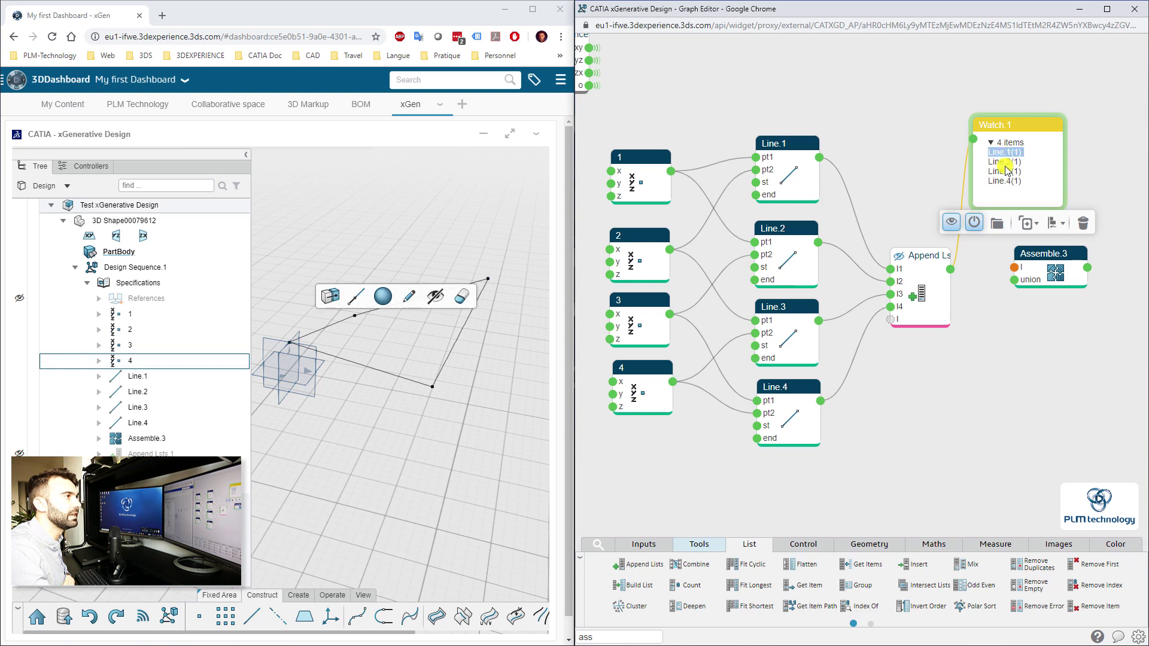
- Connect the Append Lists output to the Assemble node's l input and move the Assemble node closer
click(995, 268)
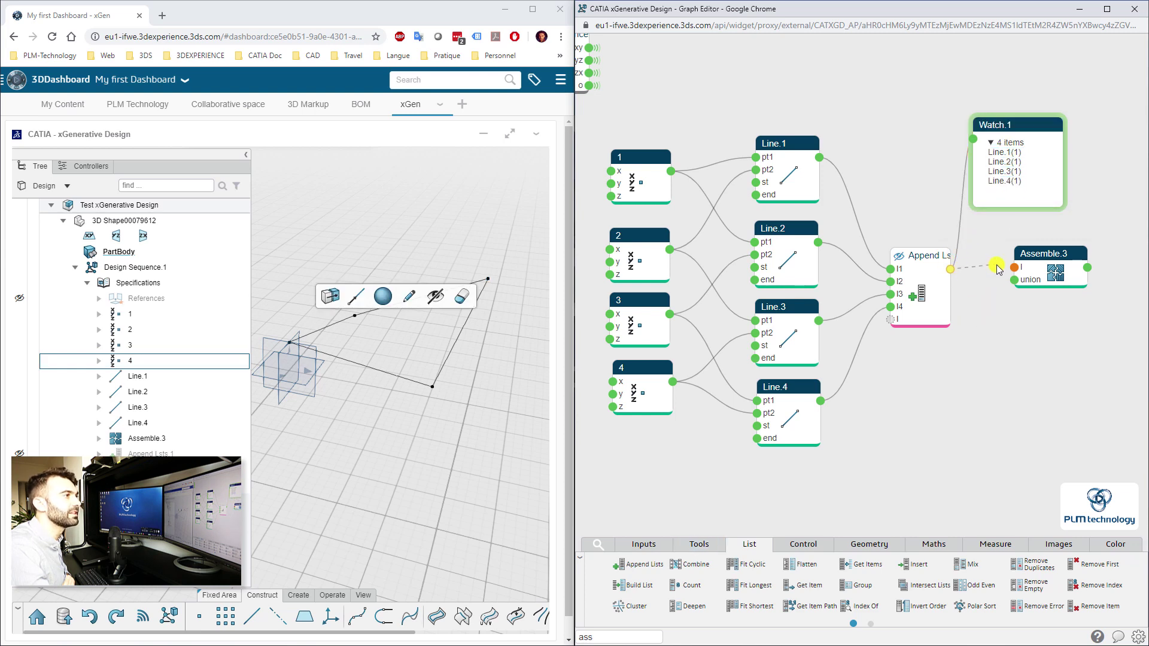
drag(996, 266, 1021, 264)
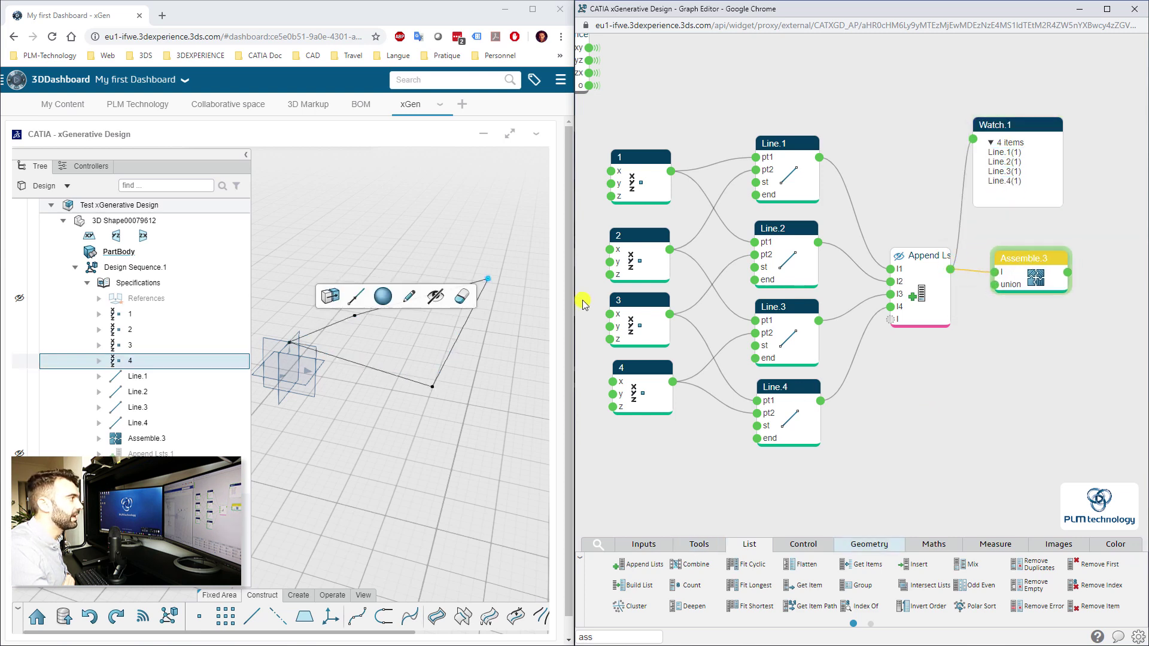
click(962, 392)
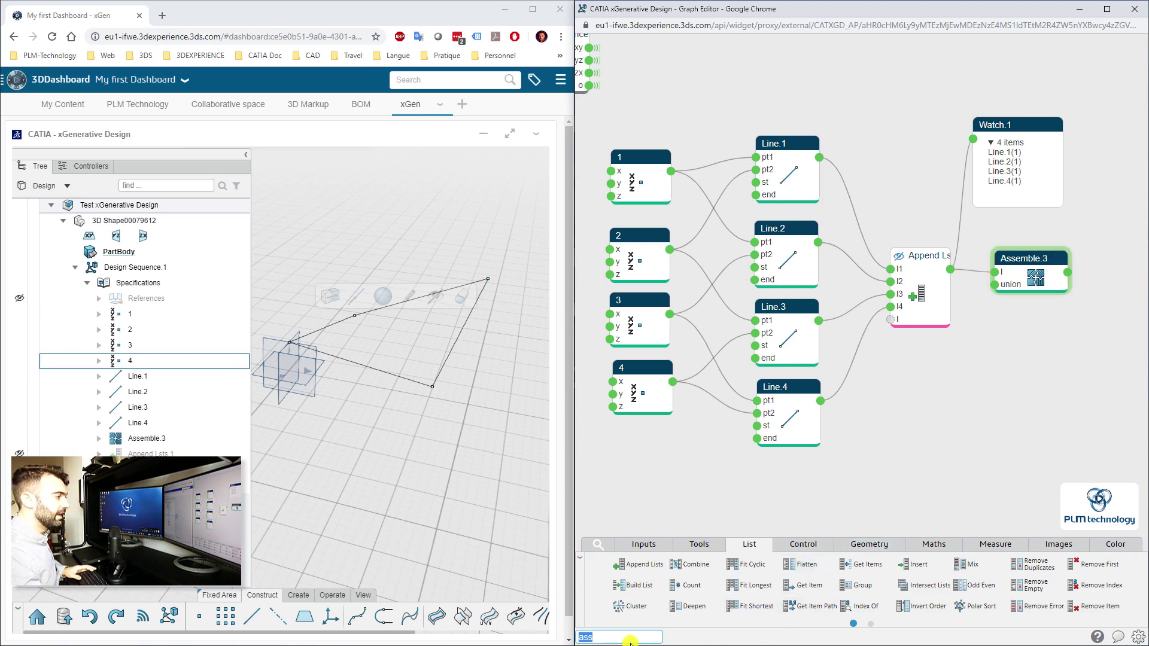
- Search the node library for fill, add a Fill node beyond Assemble, and connect the Assemble output to its outer input
text(fill)
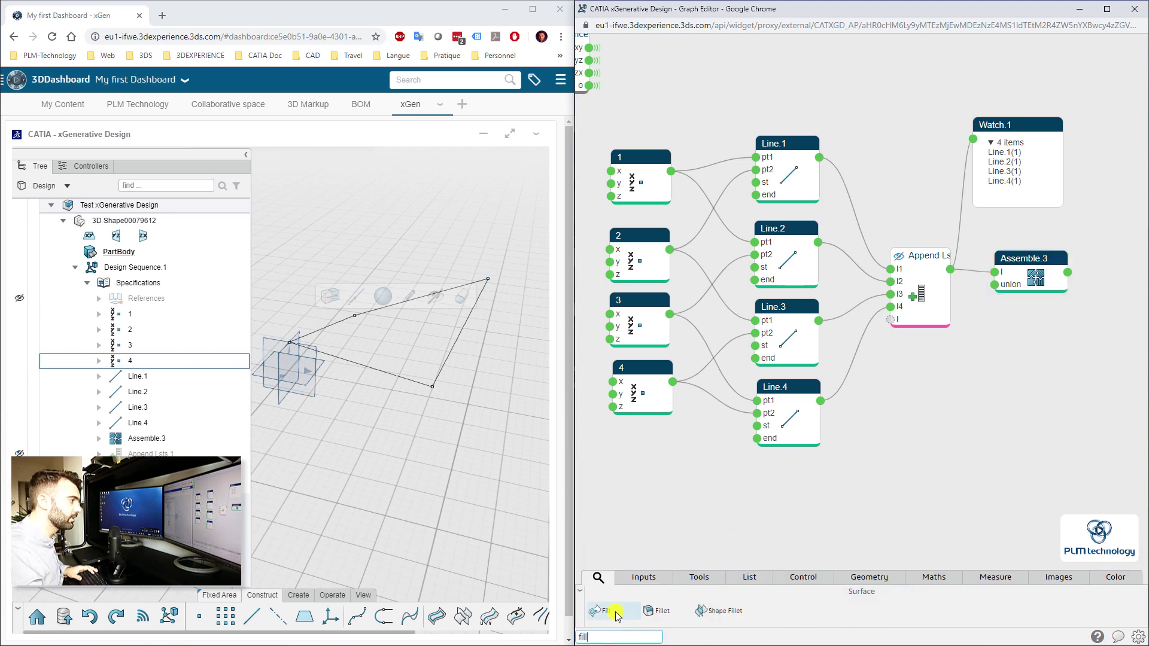
drag(602, 611, 1071, 399)
middle_drag(1002, 391, 900, 412)
drag(1013, 397, 1009, 312)
click(1008, 312)
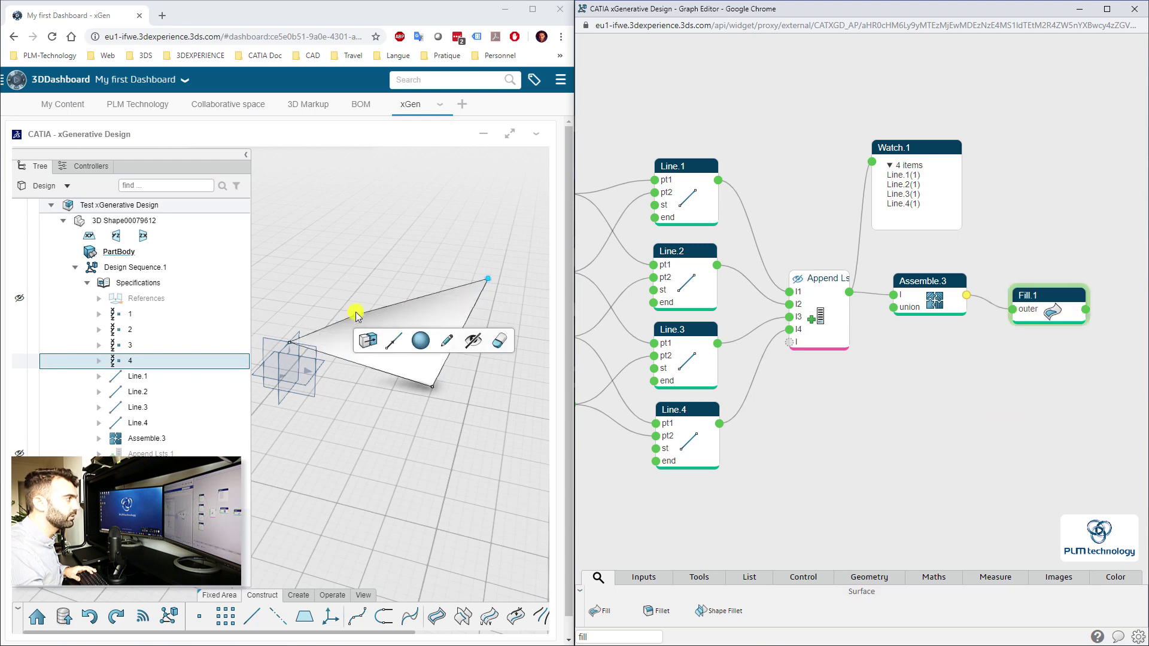
middle_drag(430, 445, 191, 337)
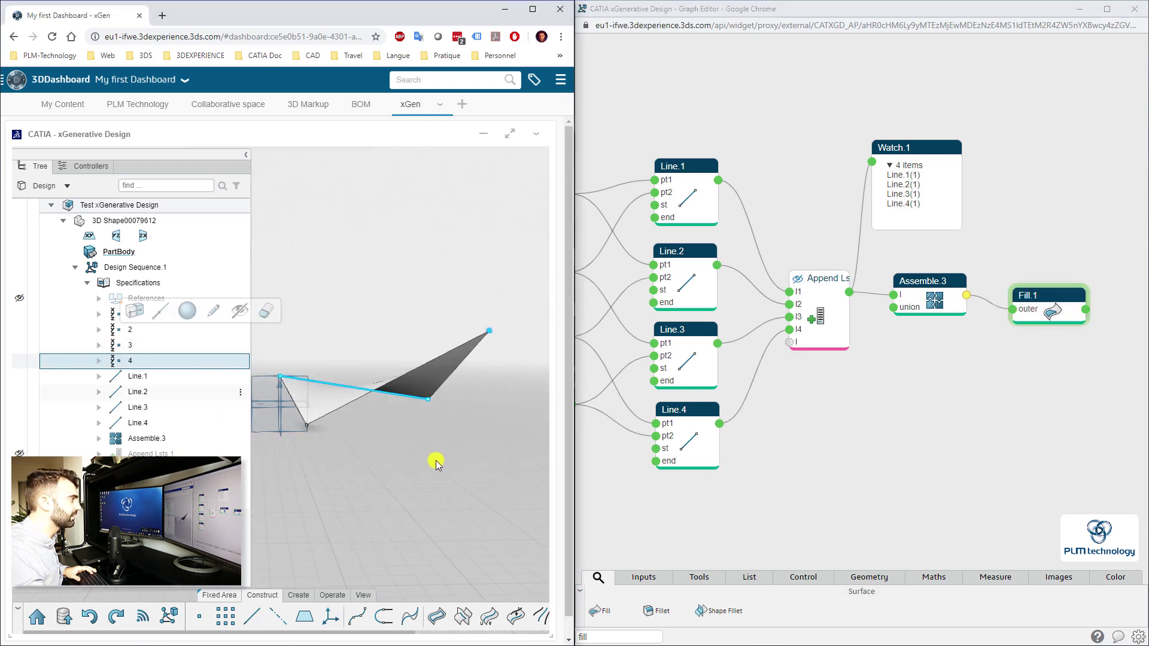
middle_drag(467, 433, 491, 473)
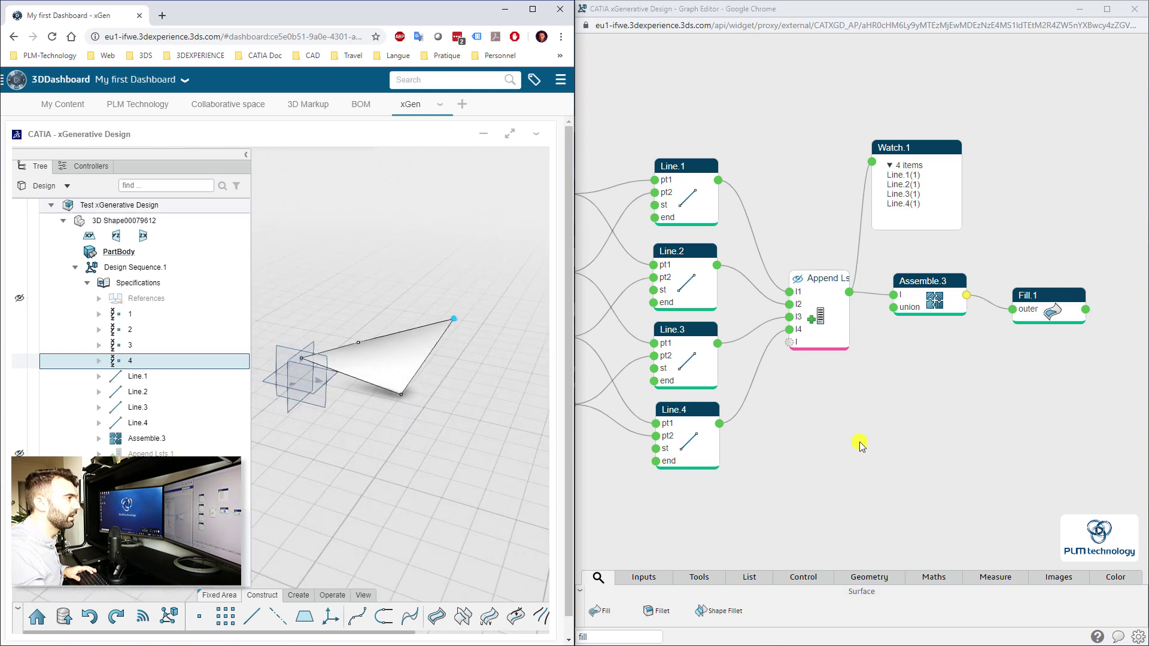
- Tidy the graph by moving the Fill node closer to Assemble, the References node up and the Watch node slightly down
click(854, 442)
drag(833, 428, 863, 410)
scroll(864, 412, down, 3)
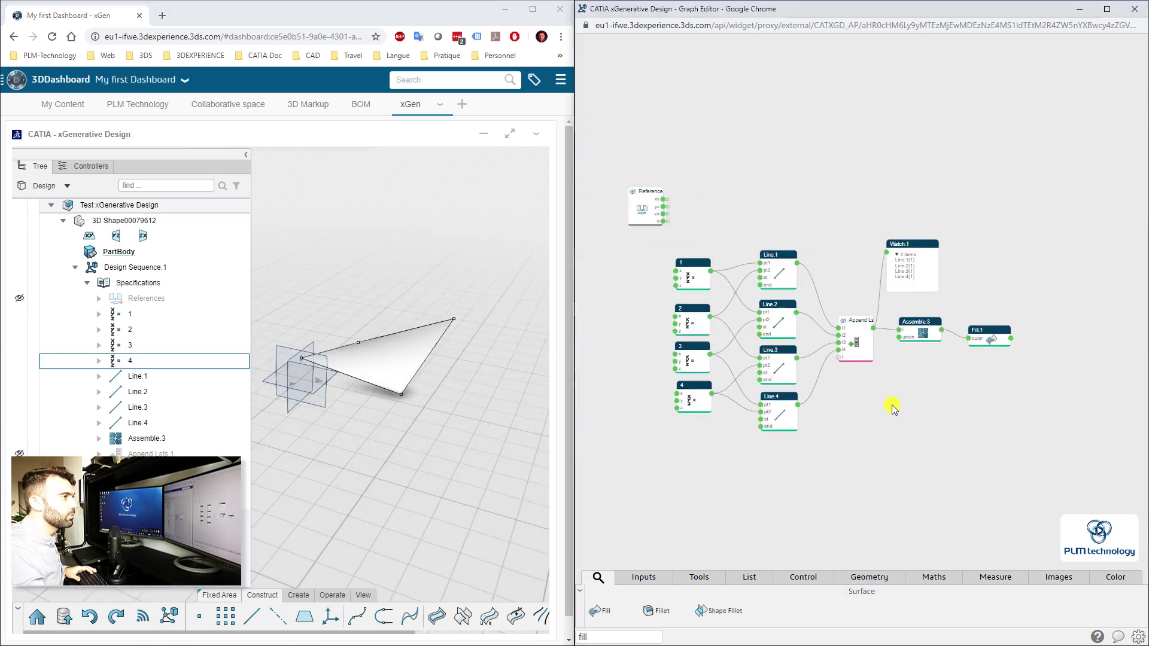
scroll(915, 378, down, 2)
drag(968, 330, 974, 319)
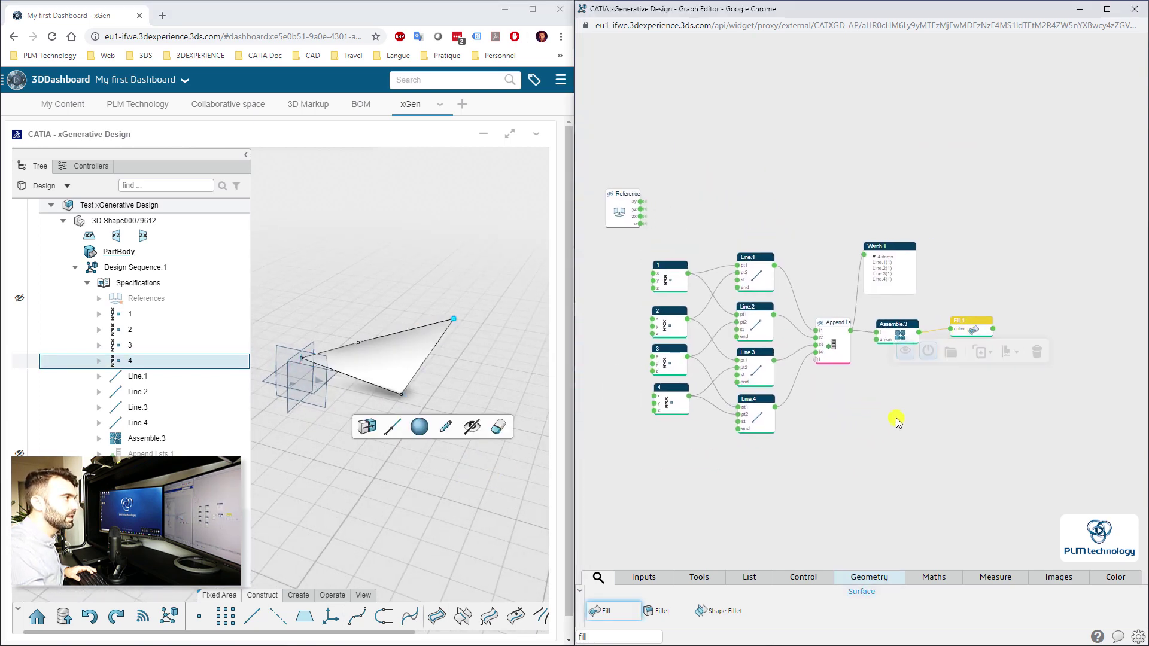
drag(621, 195, 618, 172)
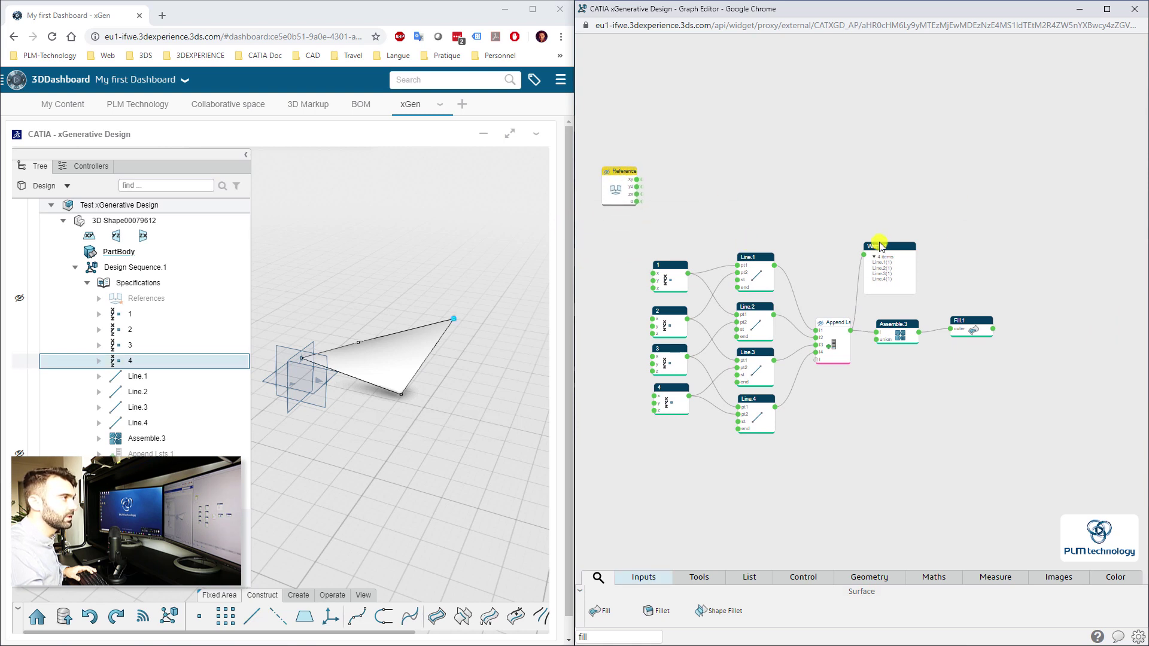
drag(879, 246, 874, 256)
- Group all nodes except References, from the four points to Fill, into one region
drag(616, 227, 707, 250)
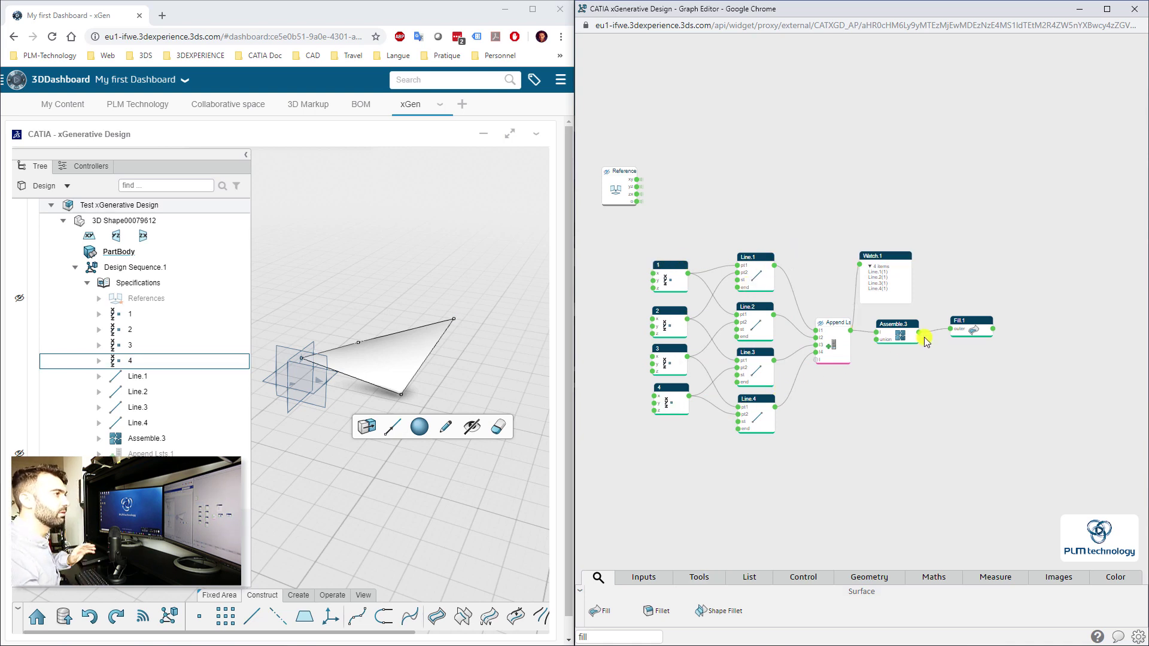
drag(633, 232, 1034, 476)
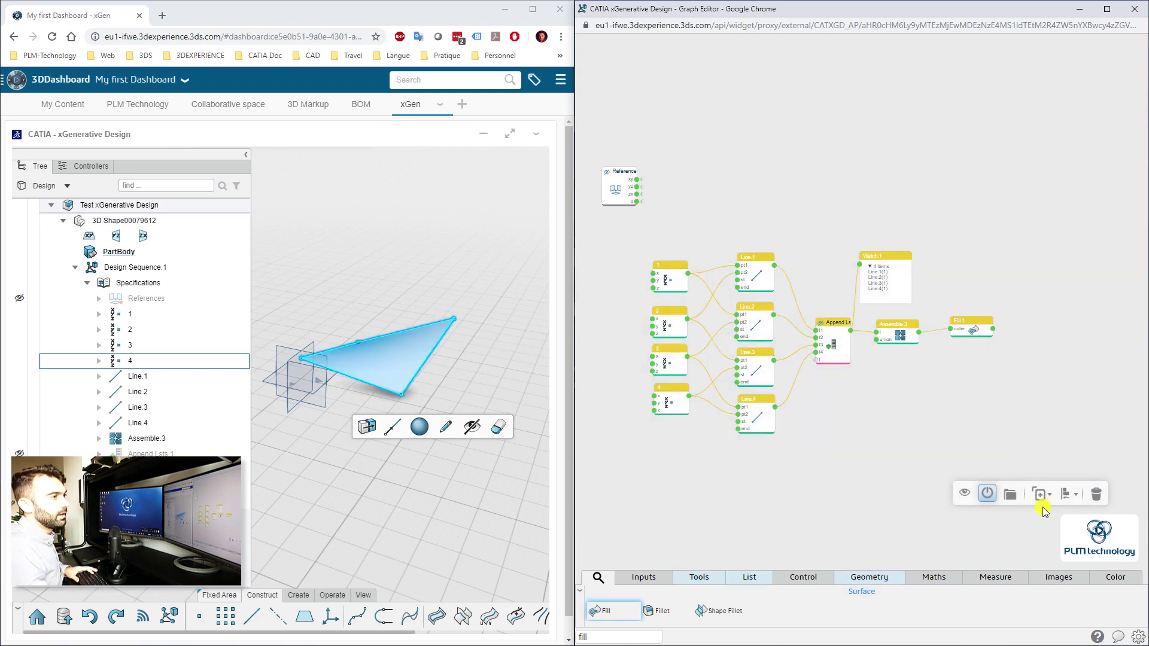
click(1014, 496)
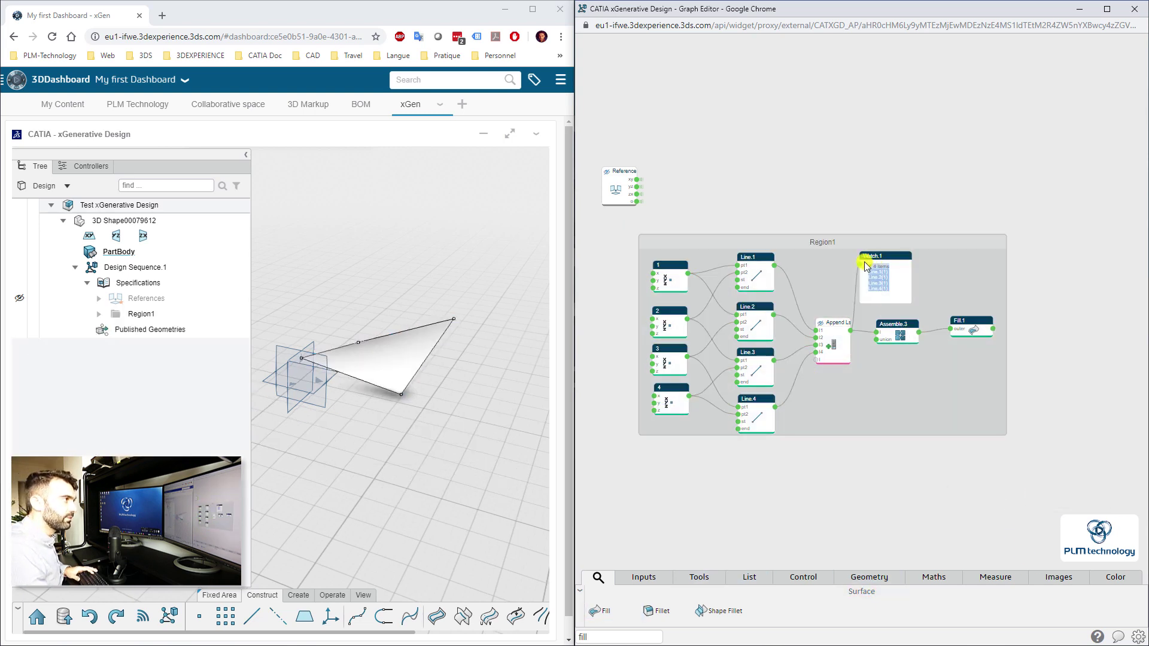
- Rename the new region as Surface and shift it slightly within the graph
click(834, 243)
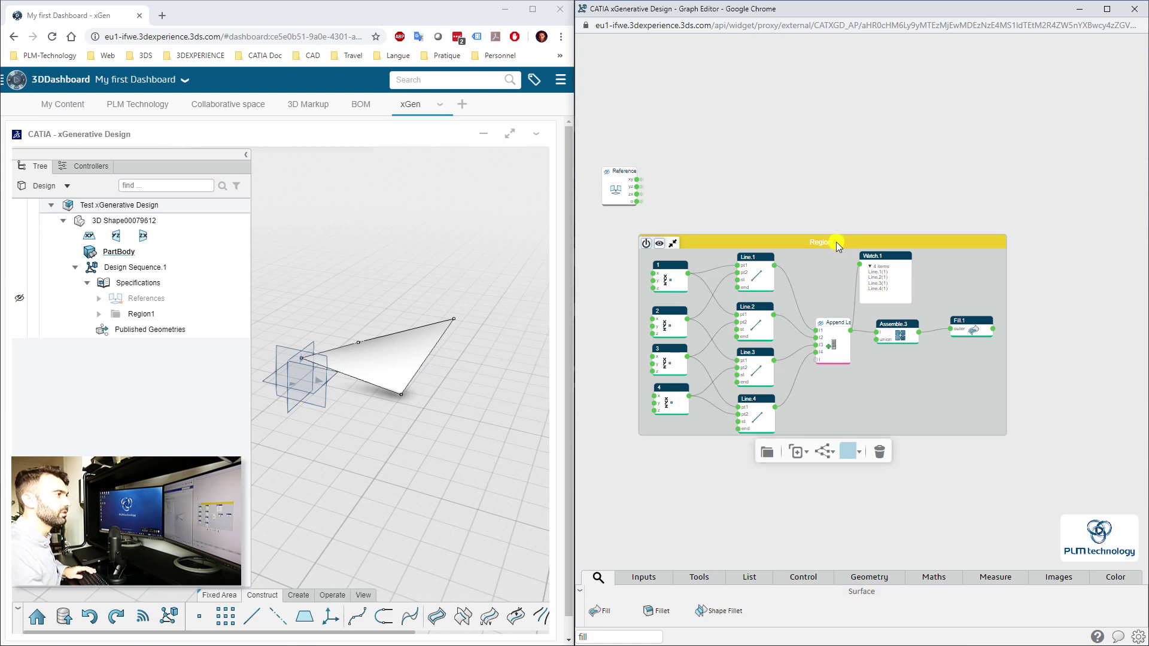
drag(836, 242, 835, 243)
click(836, 243)
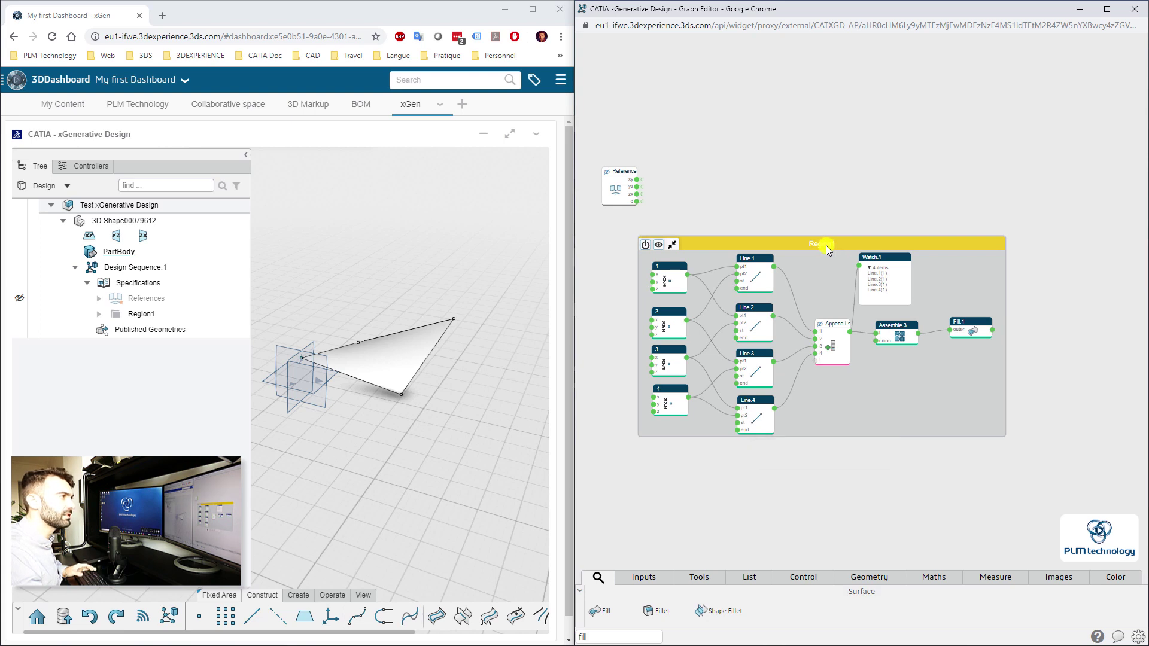
double_click(826, 246)
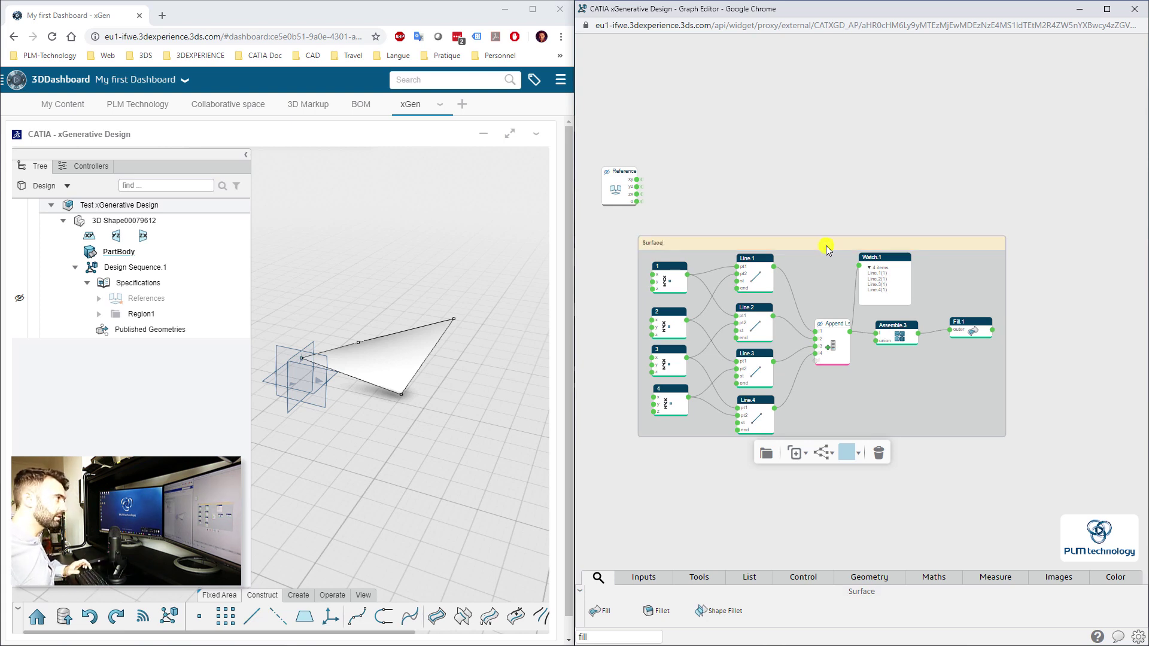
key(Return)
drag(855, 245, 834, 235)
click(1019, 409)
- Search the node library for divi and add a Divide Surface node outside the Surface region, beyond the Fill node
drag(1034, 426, 748, 413)
scroll(742, 406, up, 3)
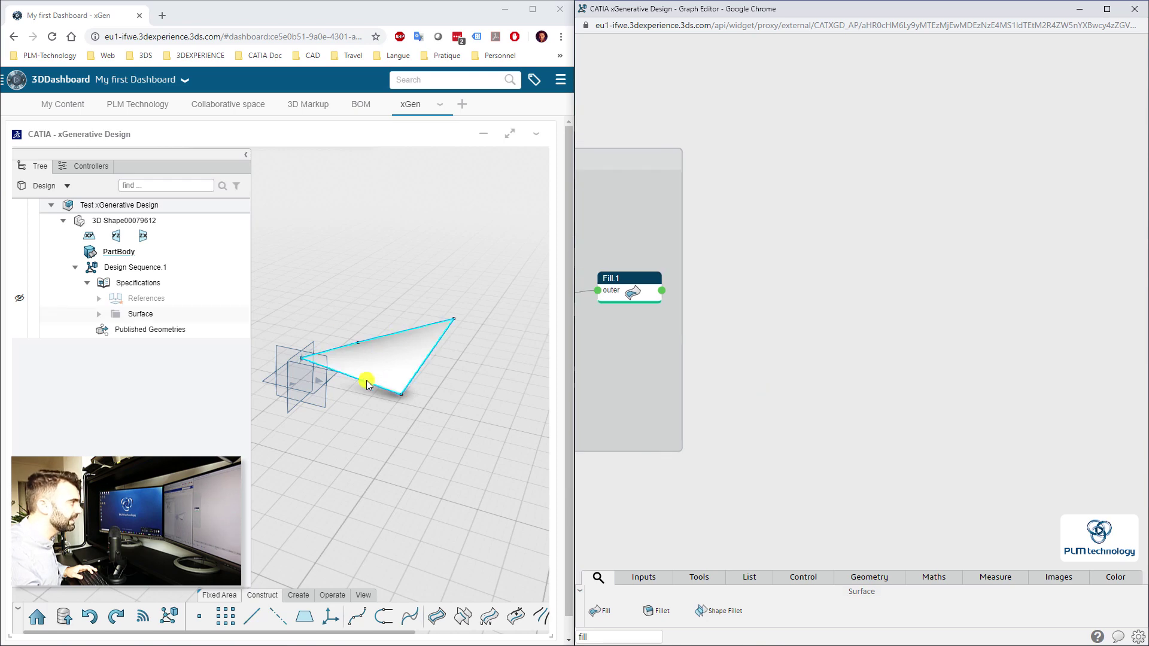
middle_drag(383, 422, 263, 363)
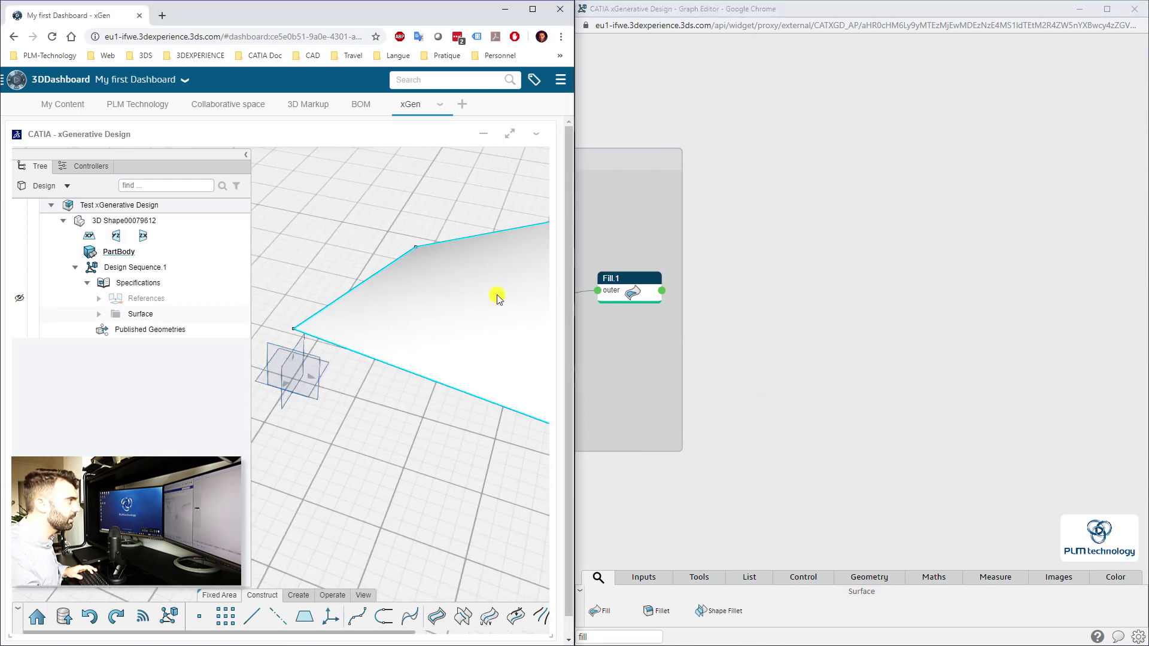
middle_drag(498, 296, 443, 382)
middle_drag(438, 369, 439, 362)
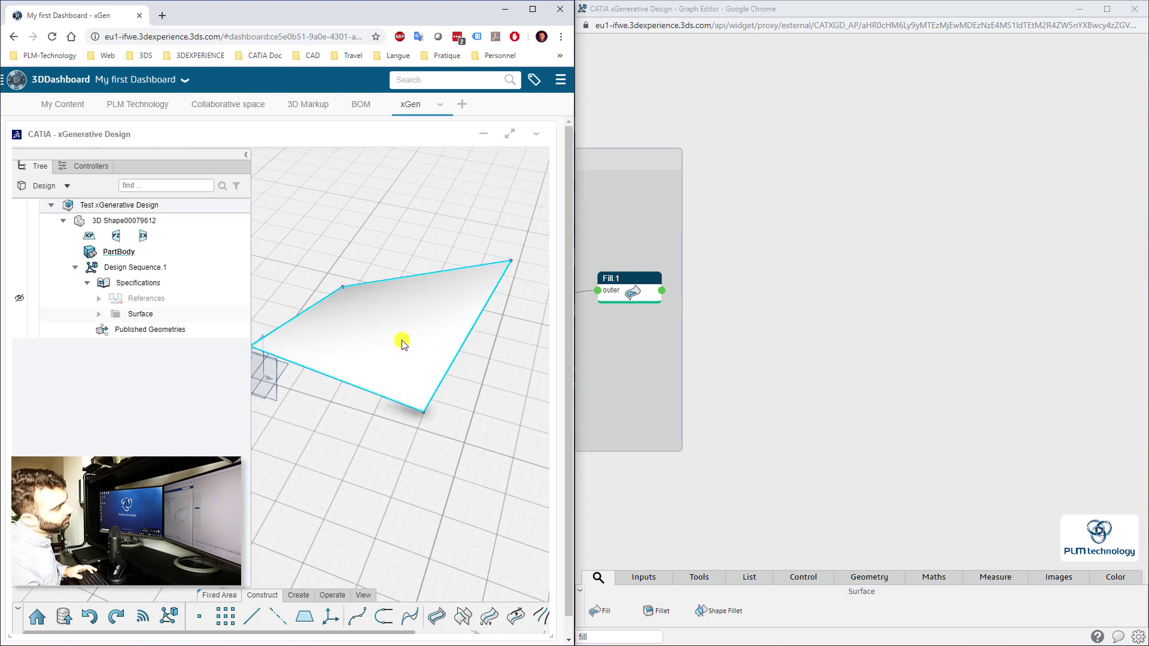
click(724, 423)
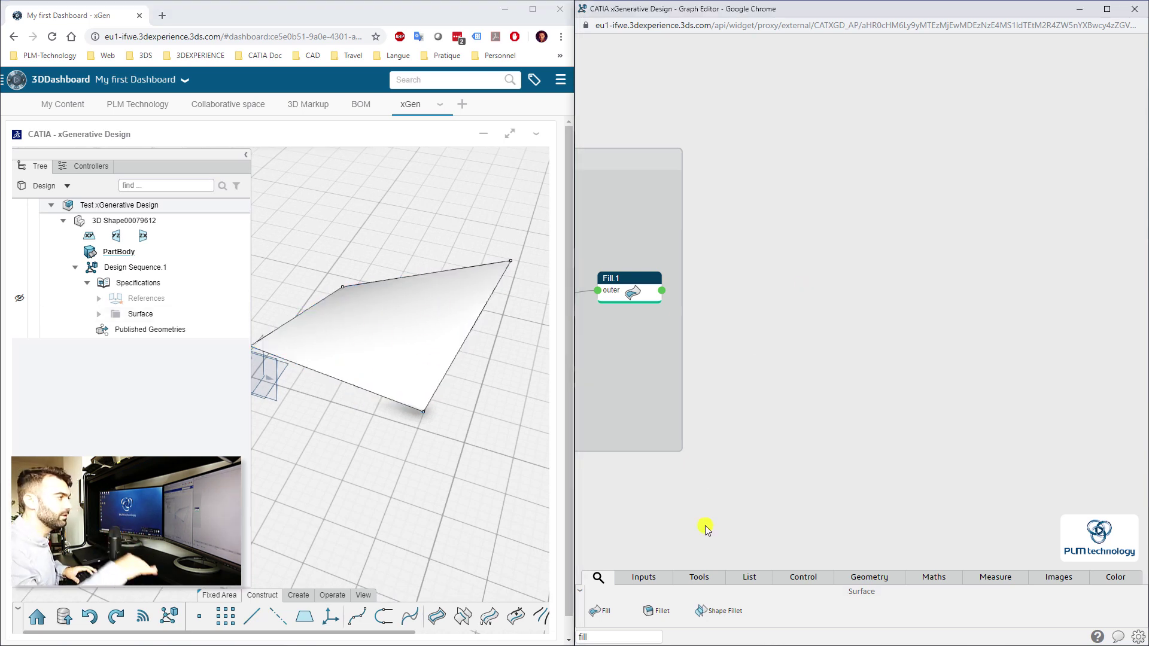
double_click(608, 636)
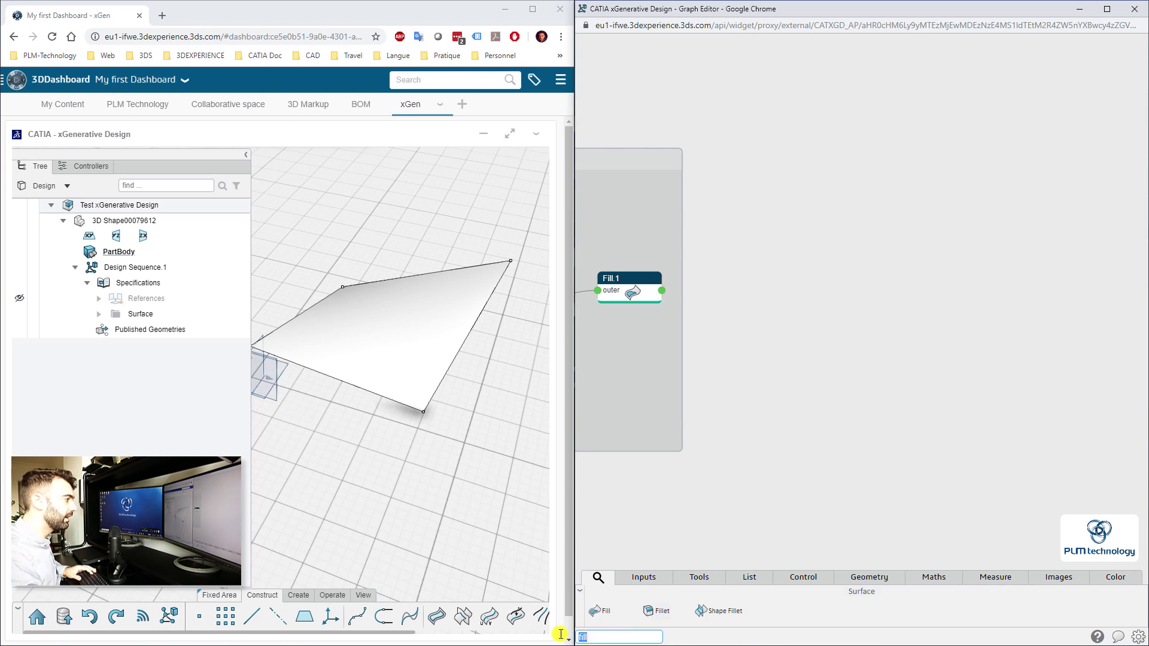
text(divi)
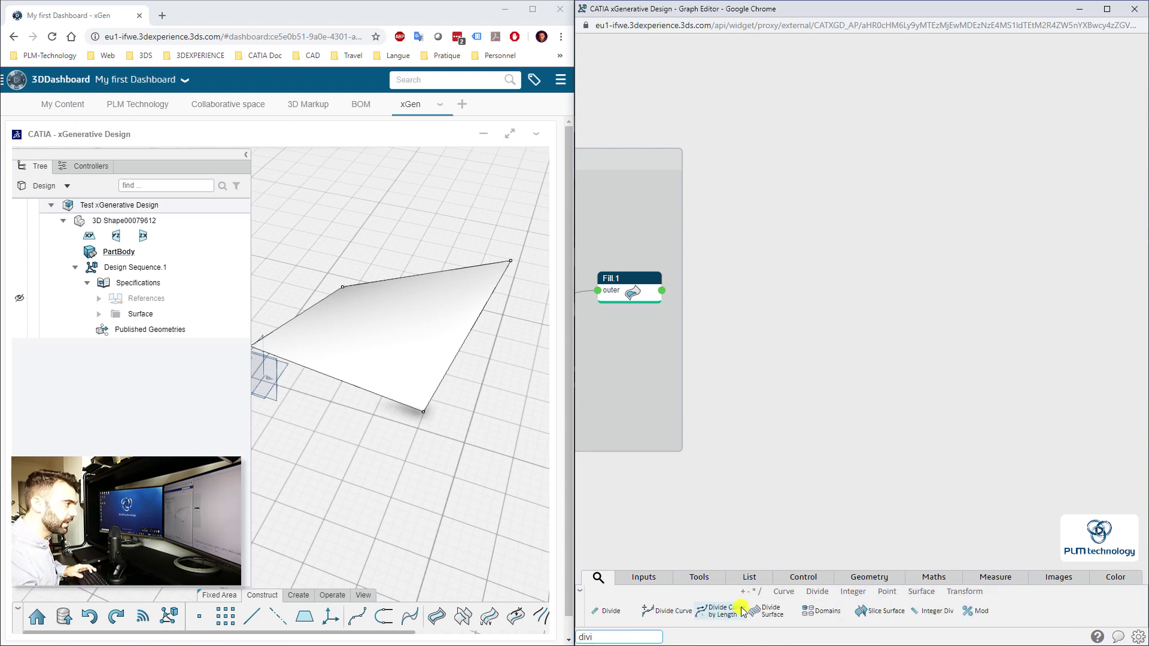
drag(756, 611, 856, 301)
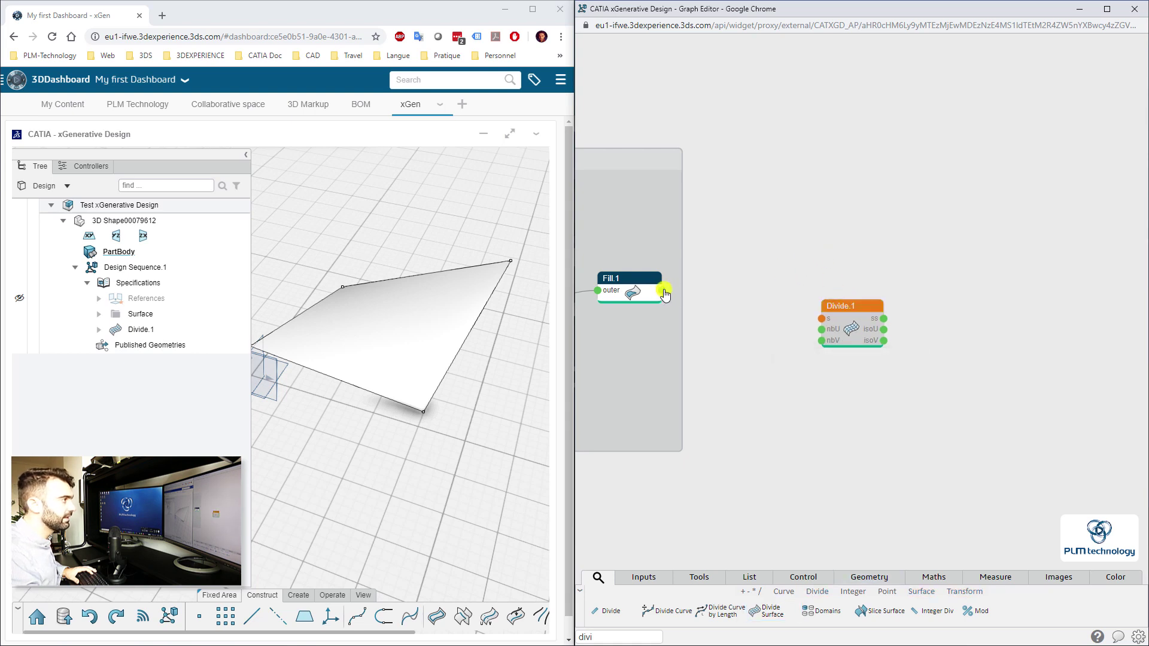
- Connect the Fill output to the Divide Surface node's s input and position the node beside the Surface region
drag(664, 293, 837, 277)
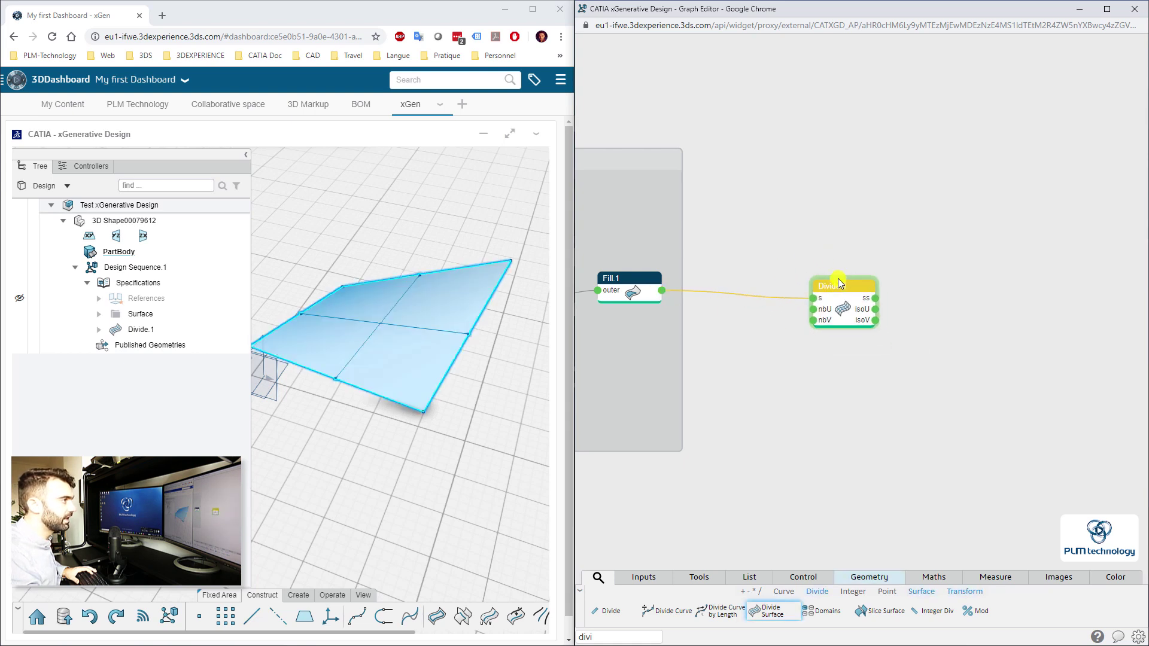
click(838, 417)
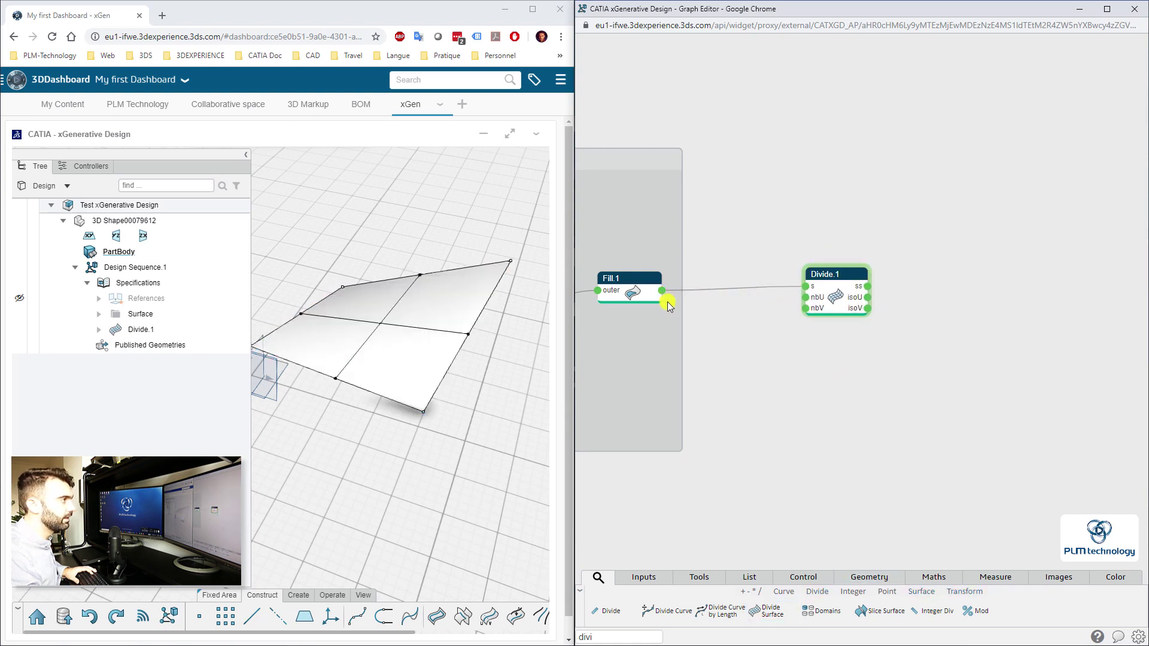
click(814, 286)
mouse_move(850, 286)
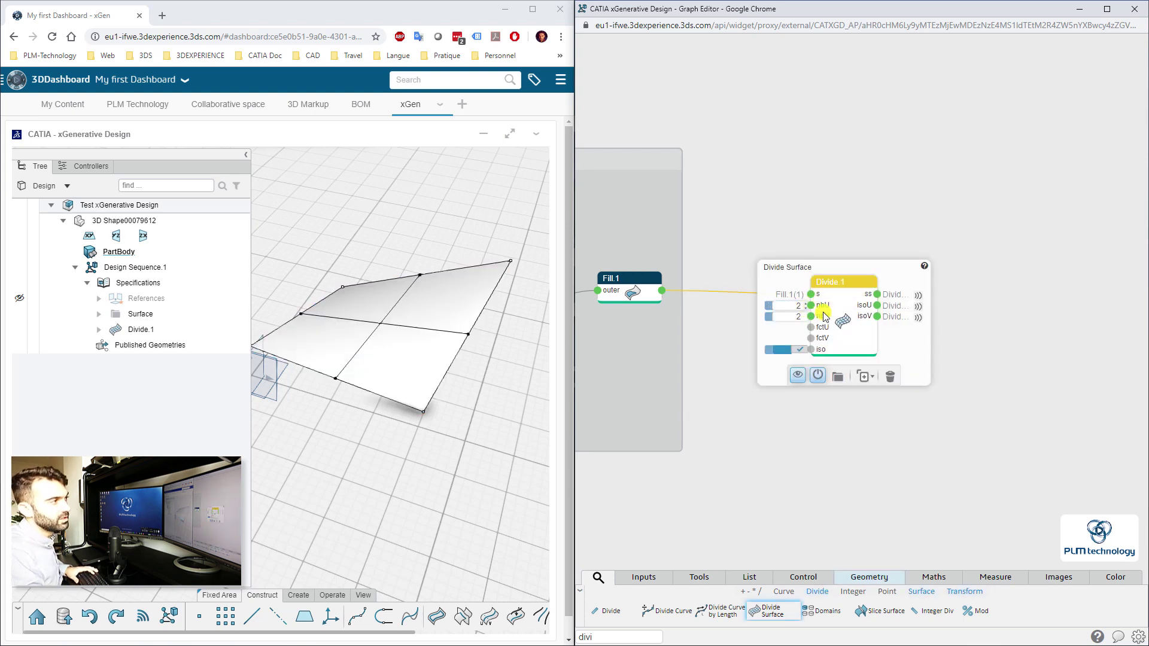
click(785, 446)
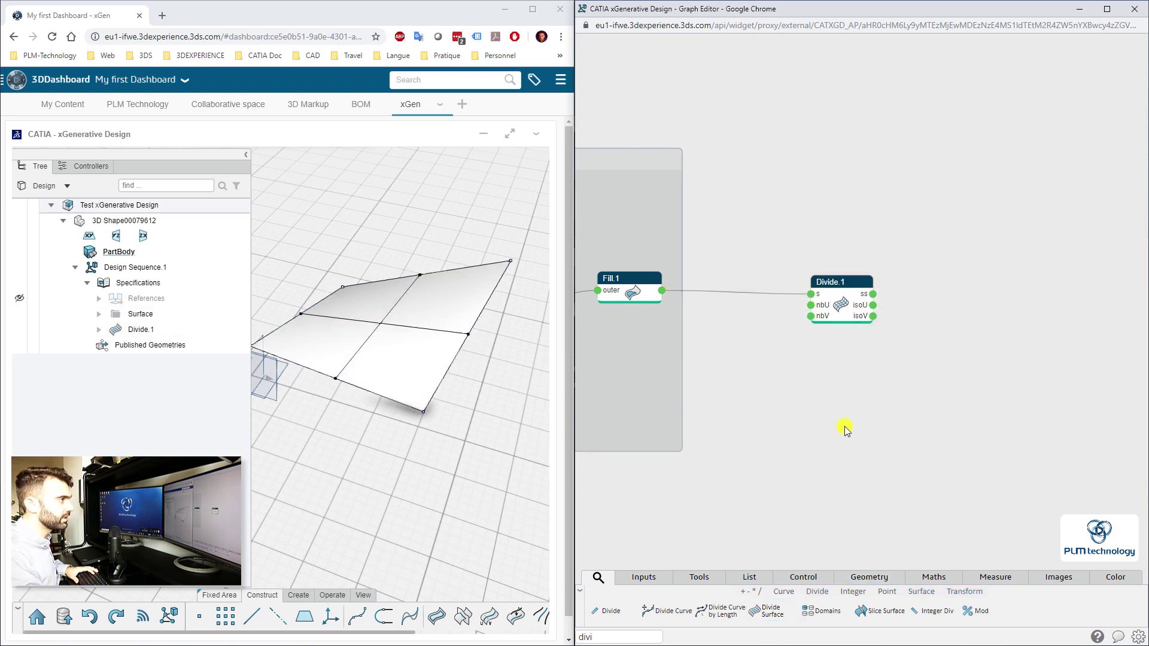
drag(845, 285, 811, 284)
- Search the node library for dis
drag(868, 402, 761, 382)
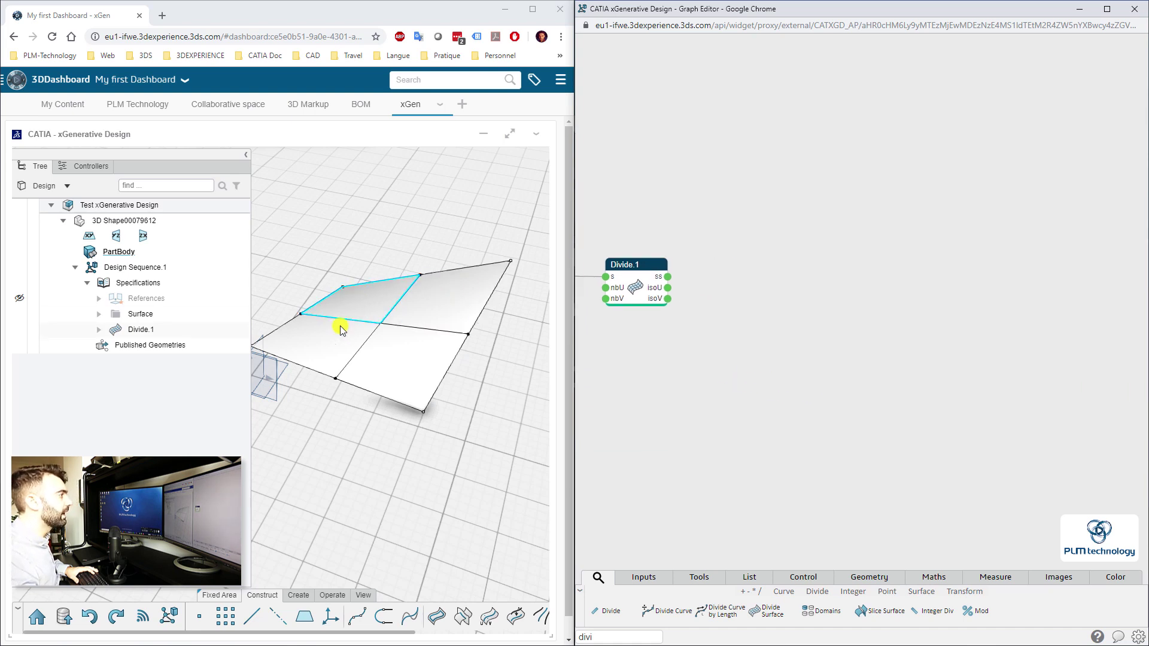
click(614, 633)
text(dis)
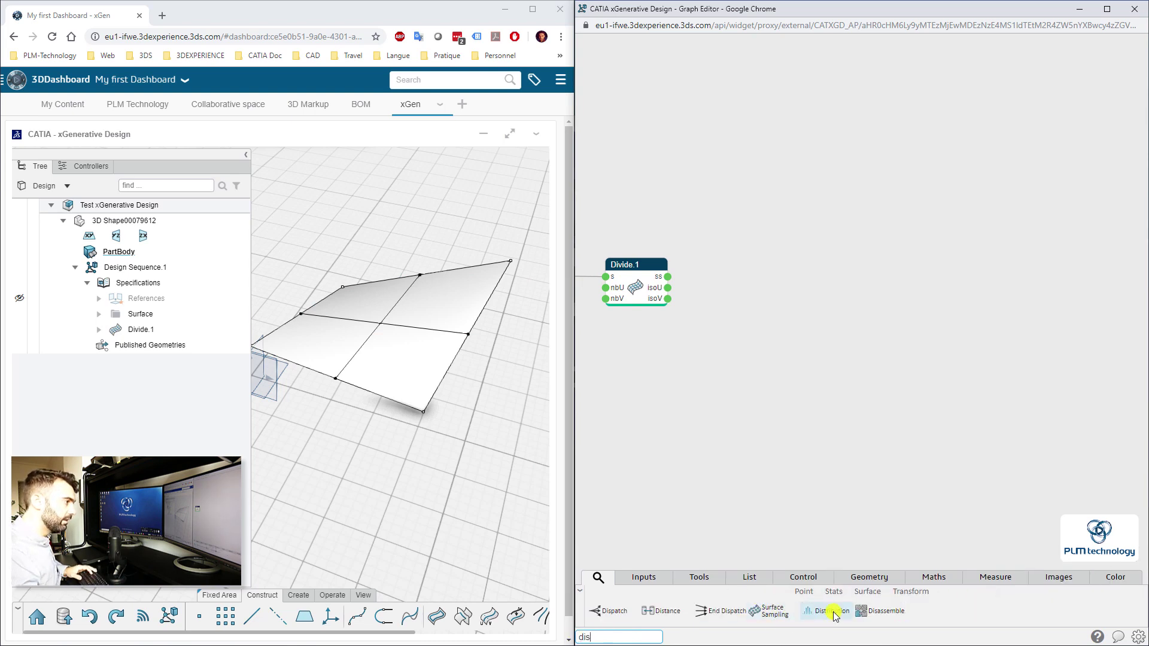
- Add a Disassemble node beside Divide.1 and connect the divide's ss output to its w input
drag(877, 611, 805, 302)
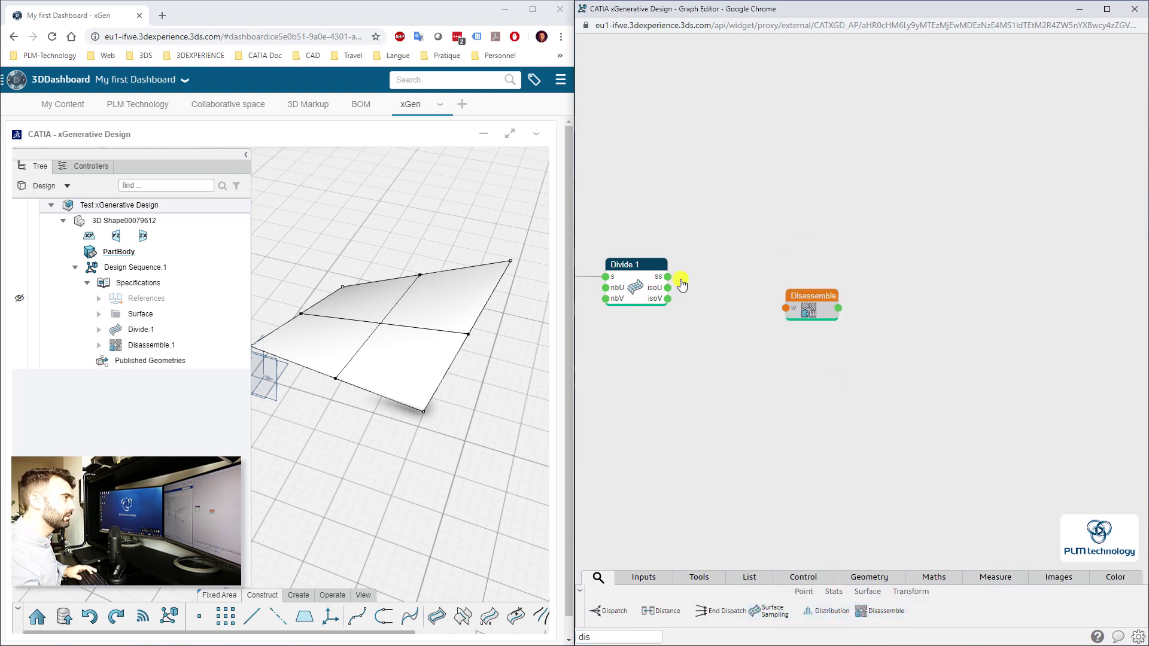
drag(668, 276, 774, 271)
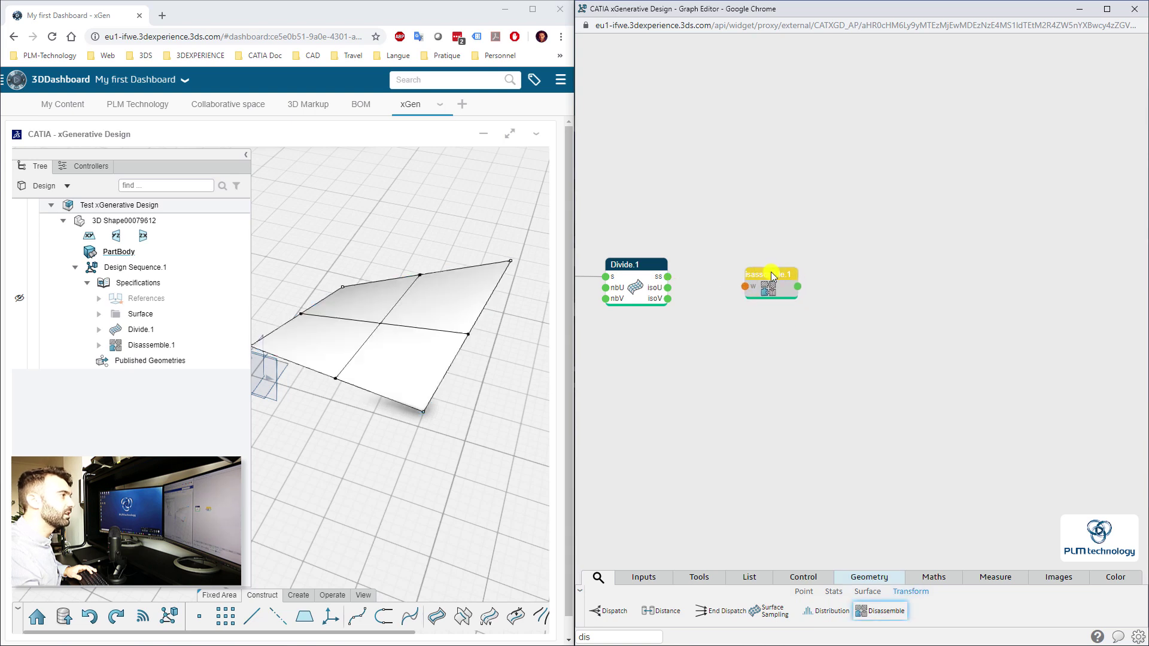
drag(669, 277, 745, 287)
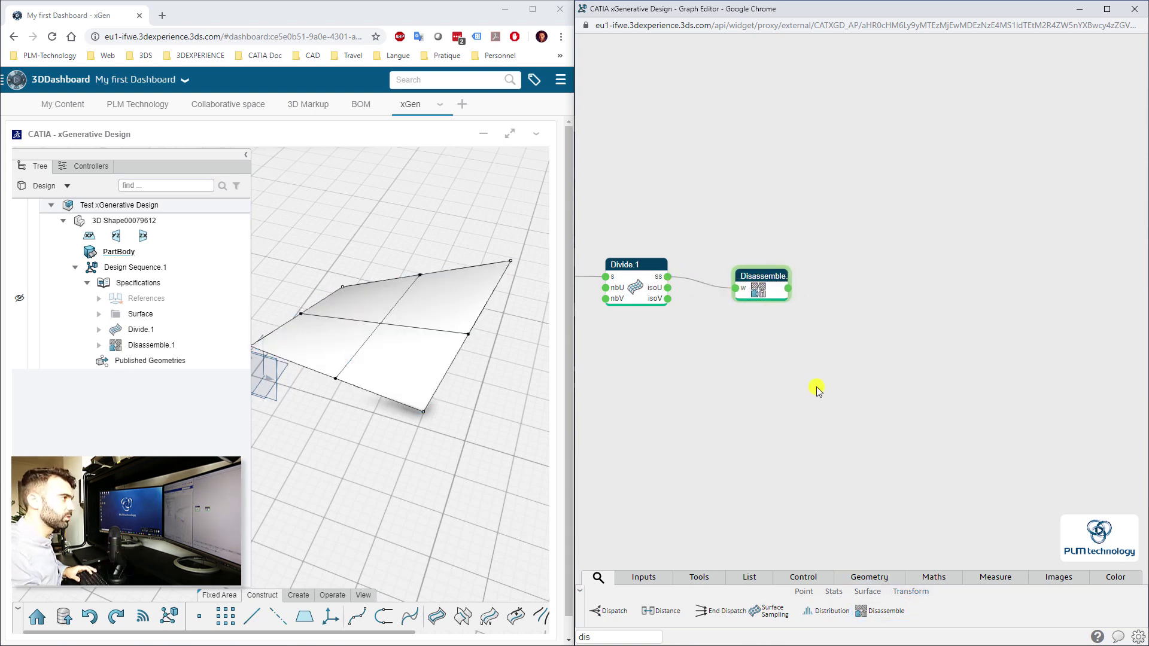
- Find the Extrude operator and add it to the graph beyond the Disassemble node
double_click(630, 634)
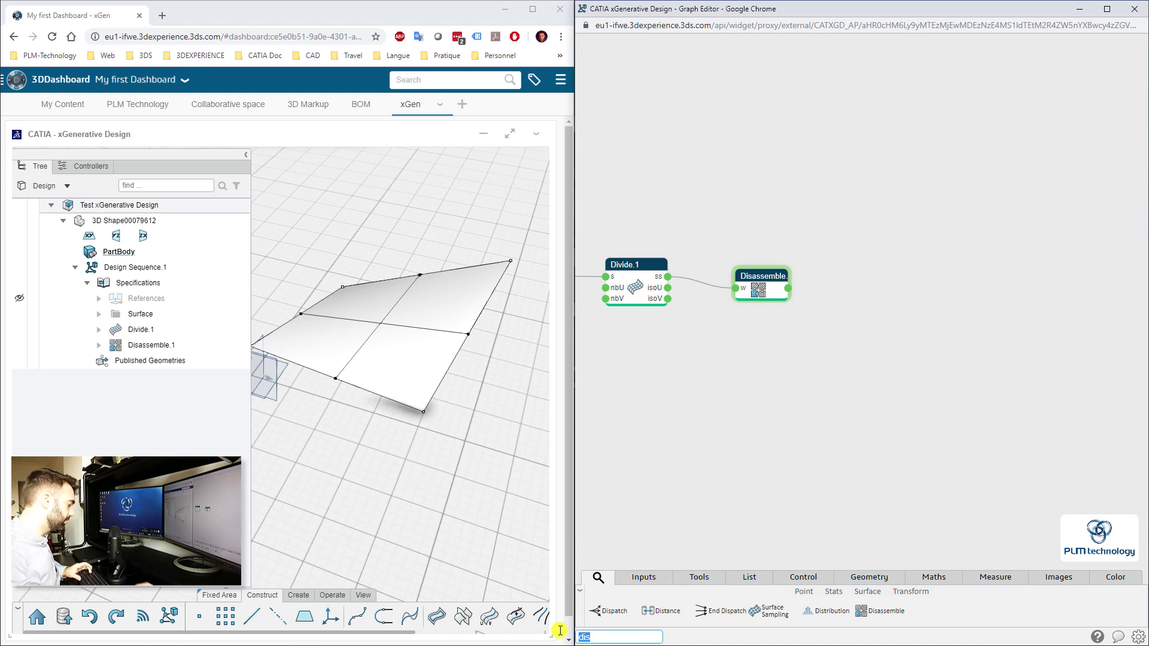
text(extrud)
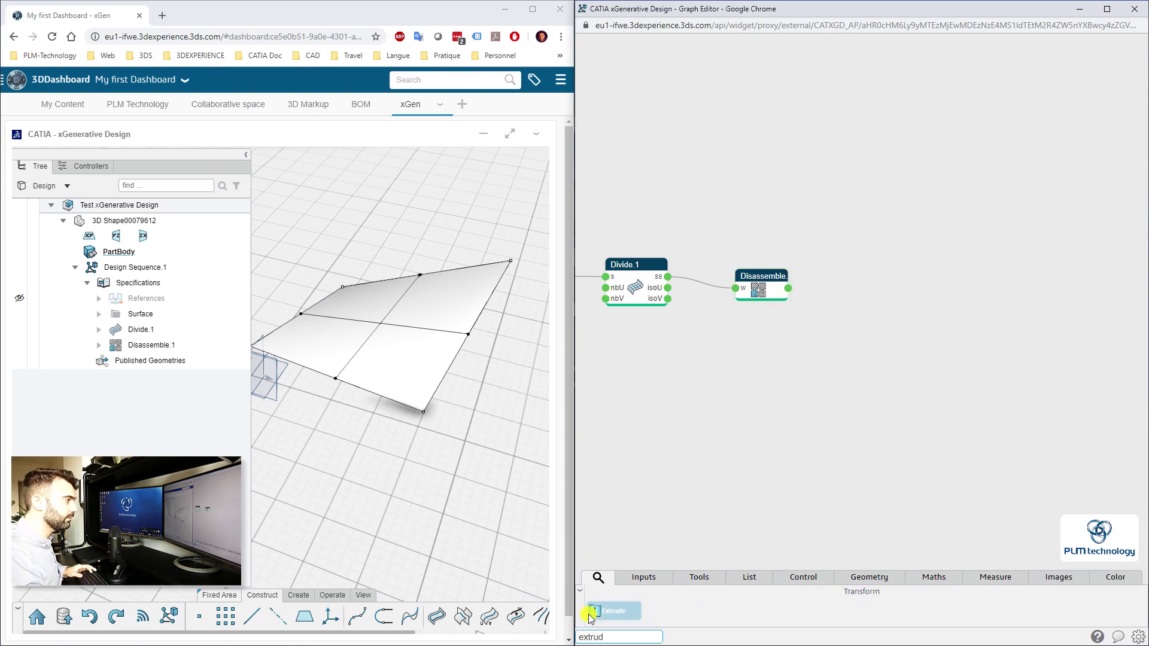
drag(591, 616, 928, 286)
click(822, 378)
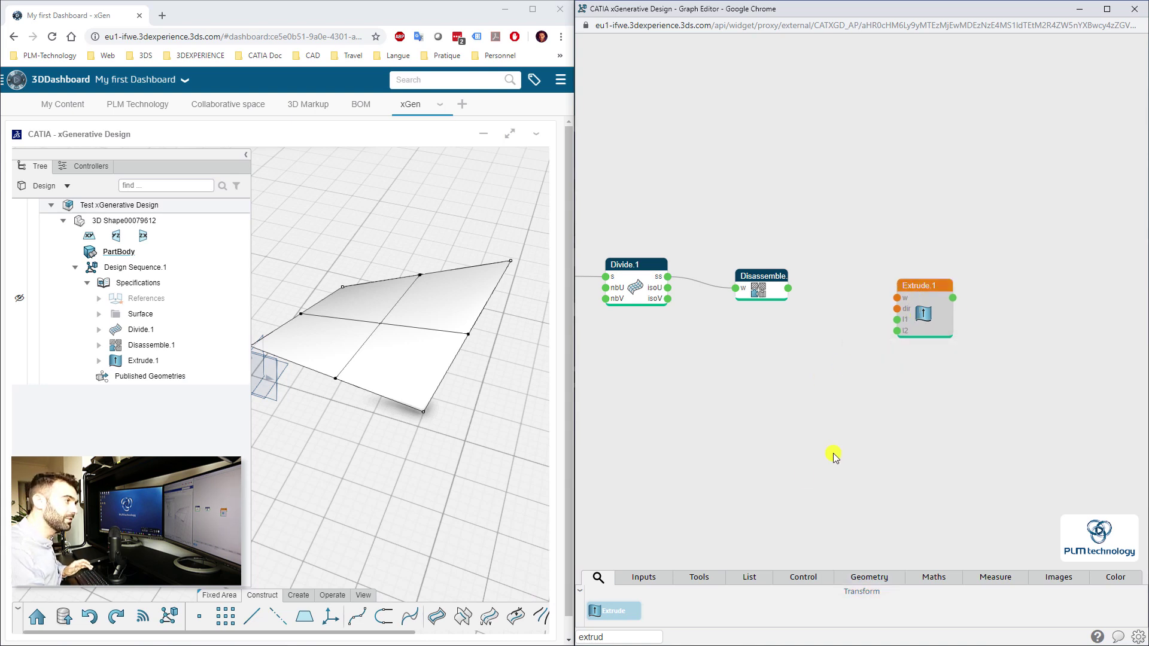
- Add a Vector 3 input node to the graph and place it above the gap between Disassemble and Extrude
double_click(604, 638)
click(651, 576)
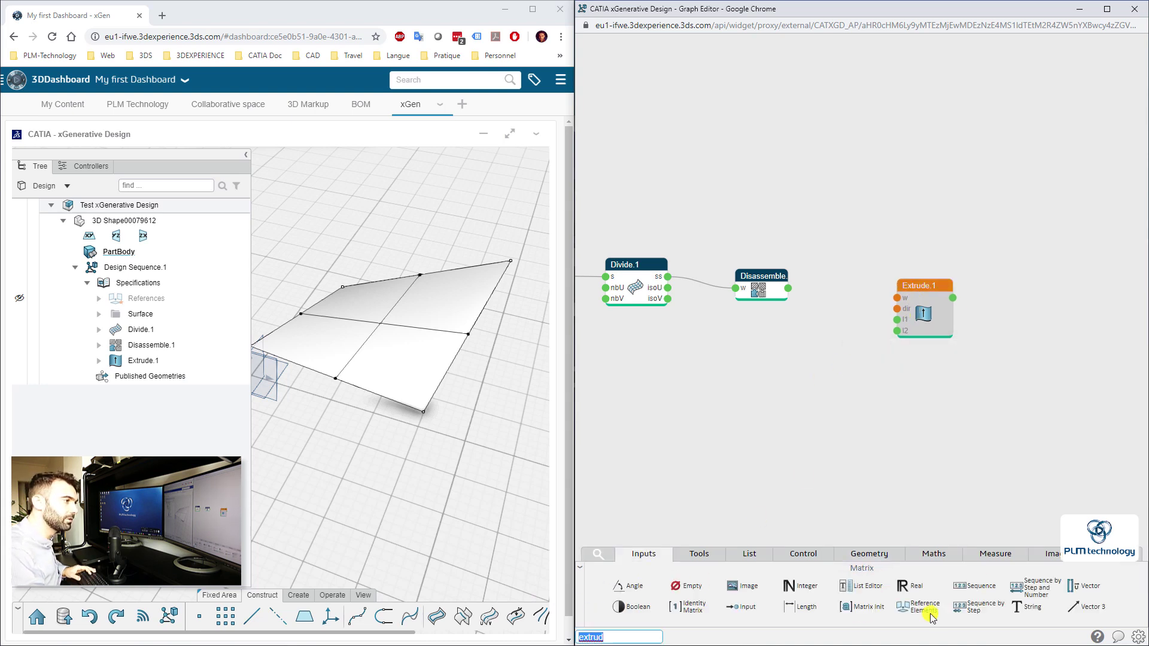
double_click(1084, 607)
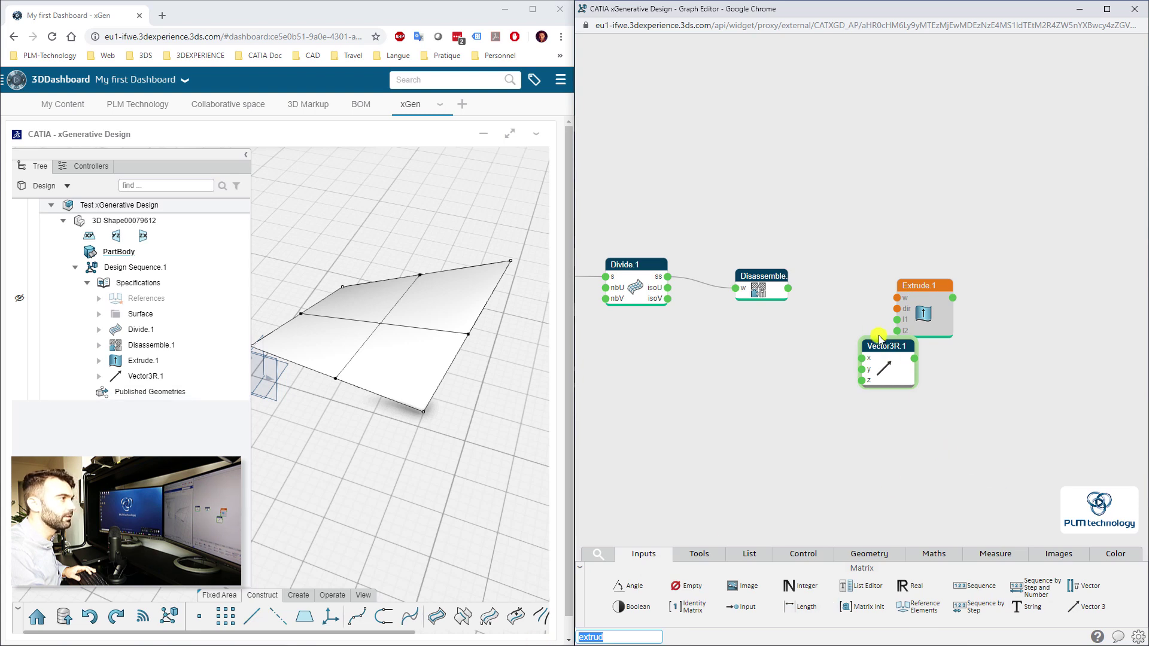
drag(880, 338, 858, 172)
click(862, 173)
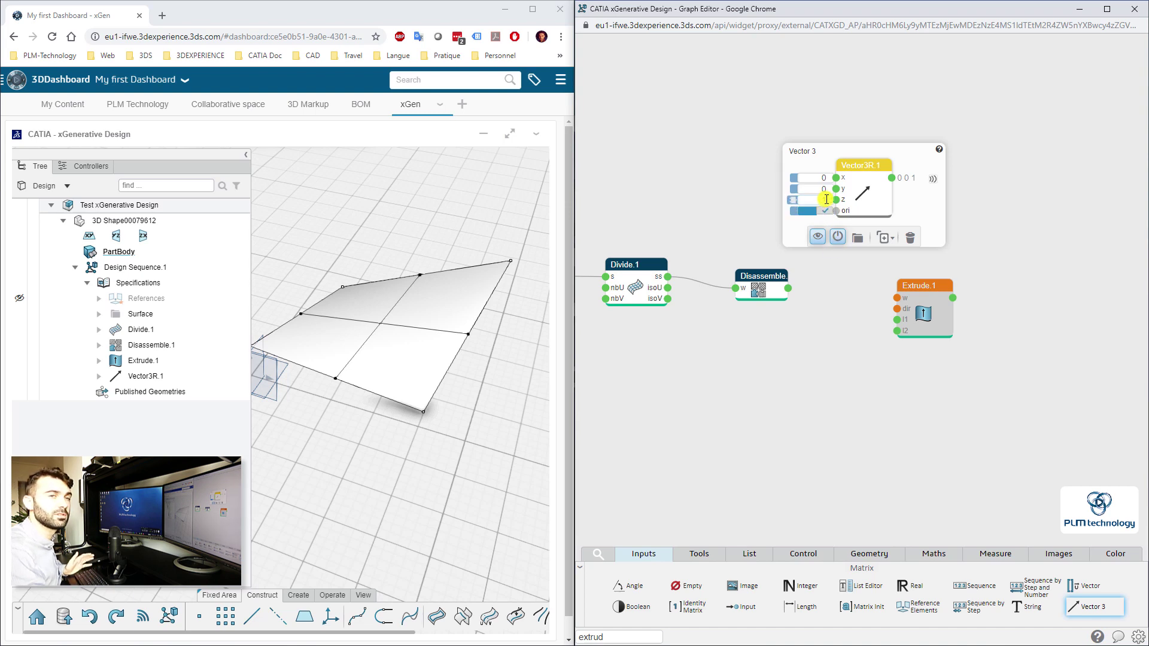
click(847, 286)
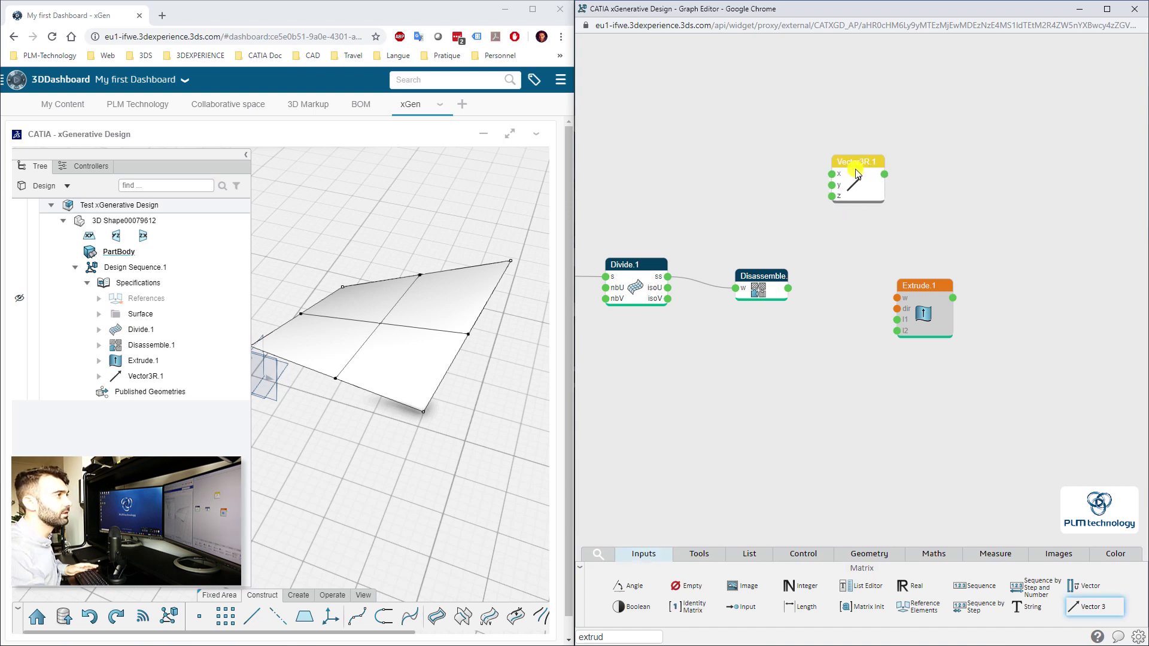
drag(856, 170, 842, 169)
click(840, 287)
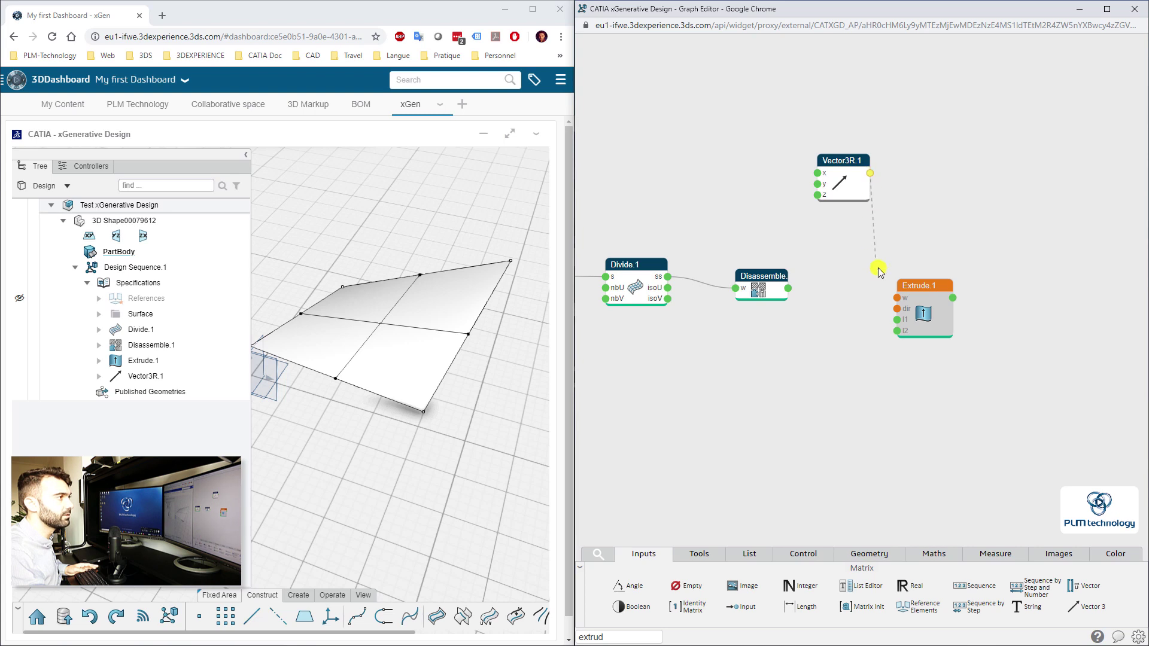
- Connect the vector to the dir input of Extrude.1 and the Disassemble output to its w input
drag(878, 269, 897, 309)
drag(853, 166, 849, 336)
drag(927, 286, 922, 280)
click(812, 301)
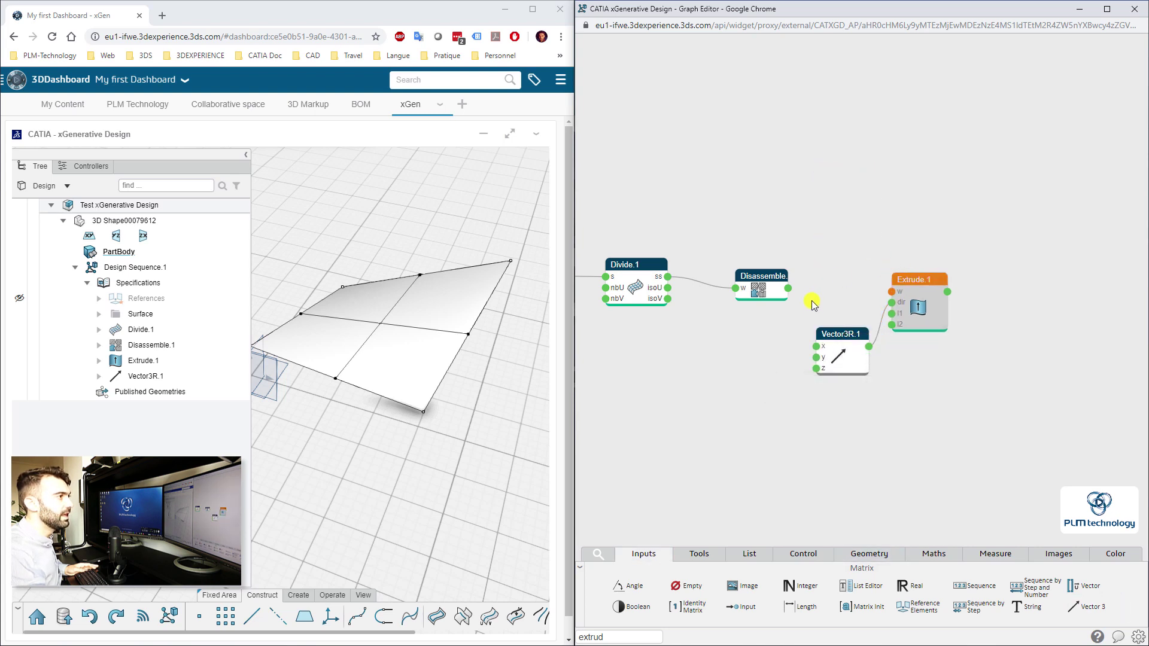
drag(789, 289, 890, 294)
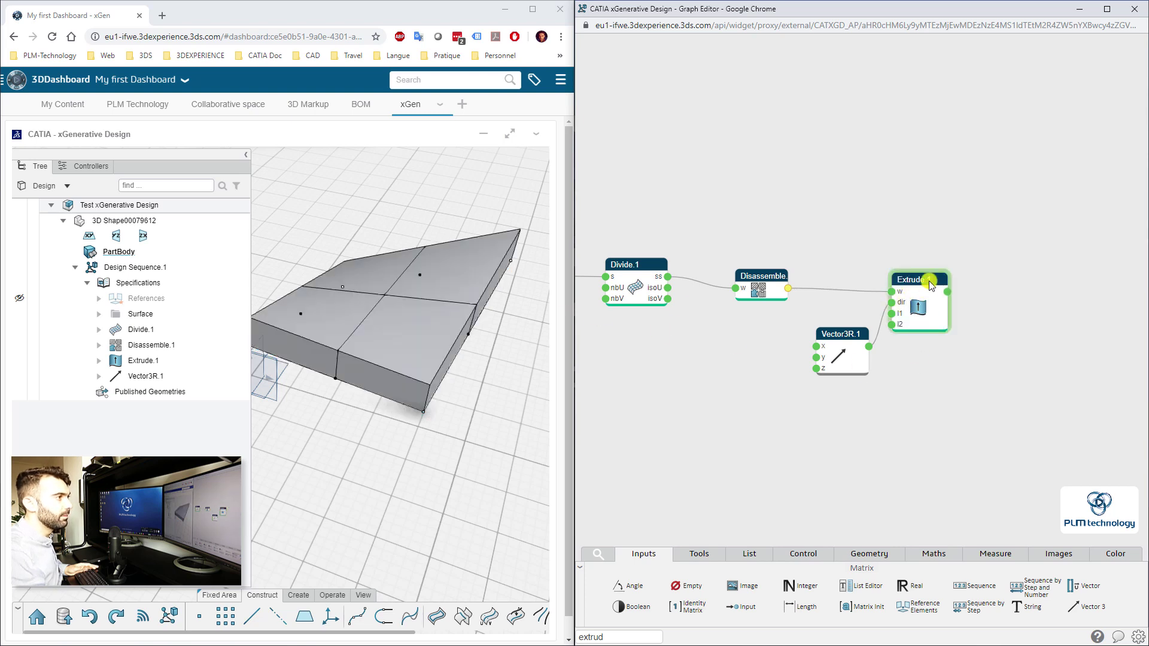
mouse_move(890, 320)
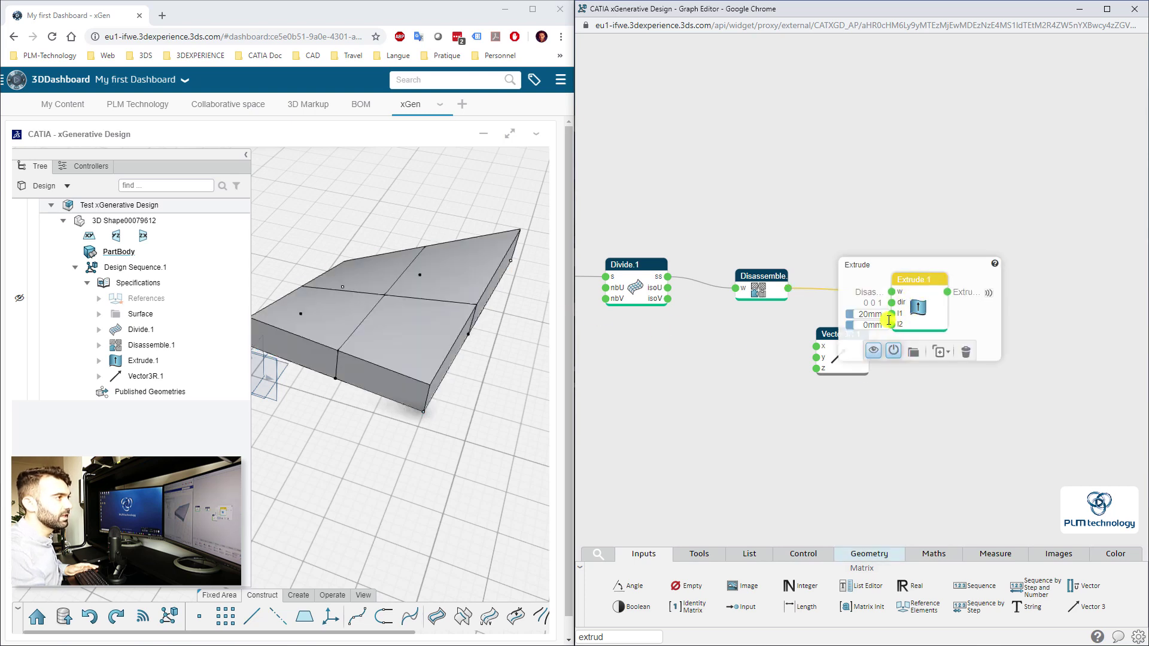
click(903, 414)
- Move the vector node above the Disassemble–Extrude link and space those two nodes farther apart
drag(841, 339, 813, 186)
click(435, 457)
middle_drag(436, 457, 469, 412)
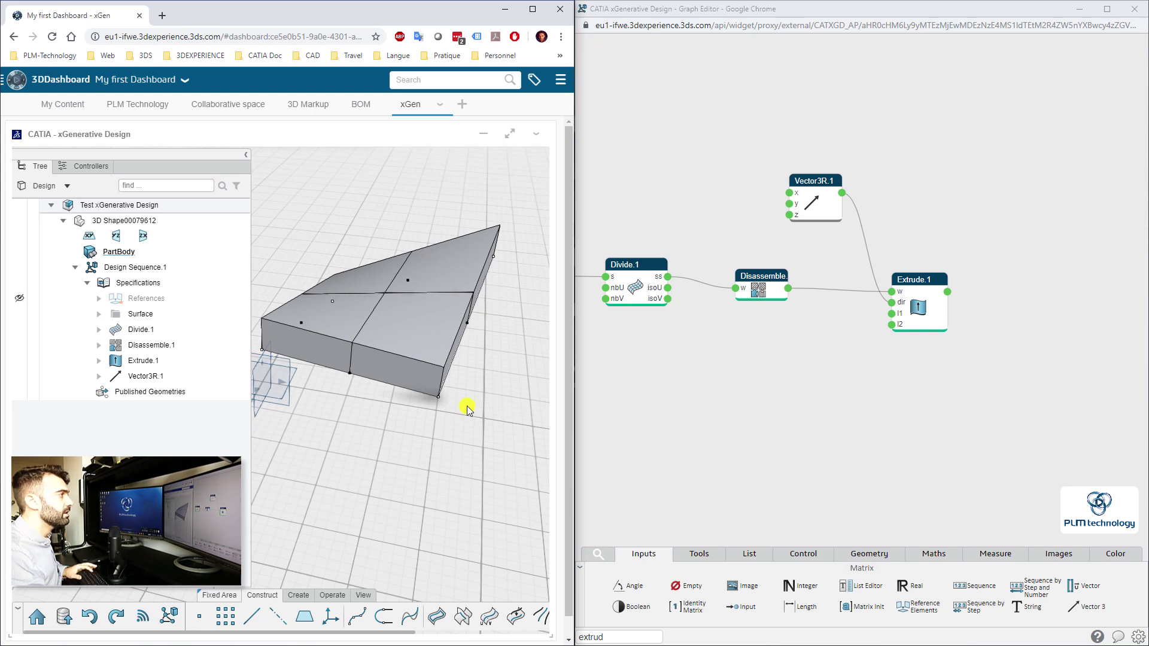
click(760, 436)
drag(854, 421, 814, 398)
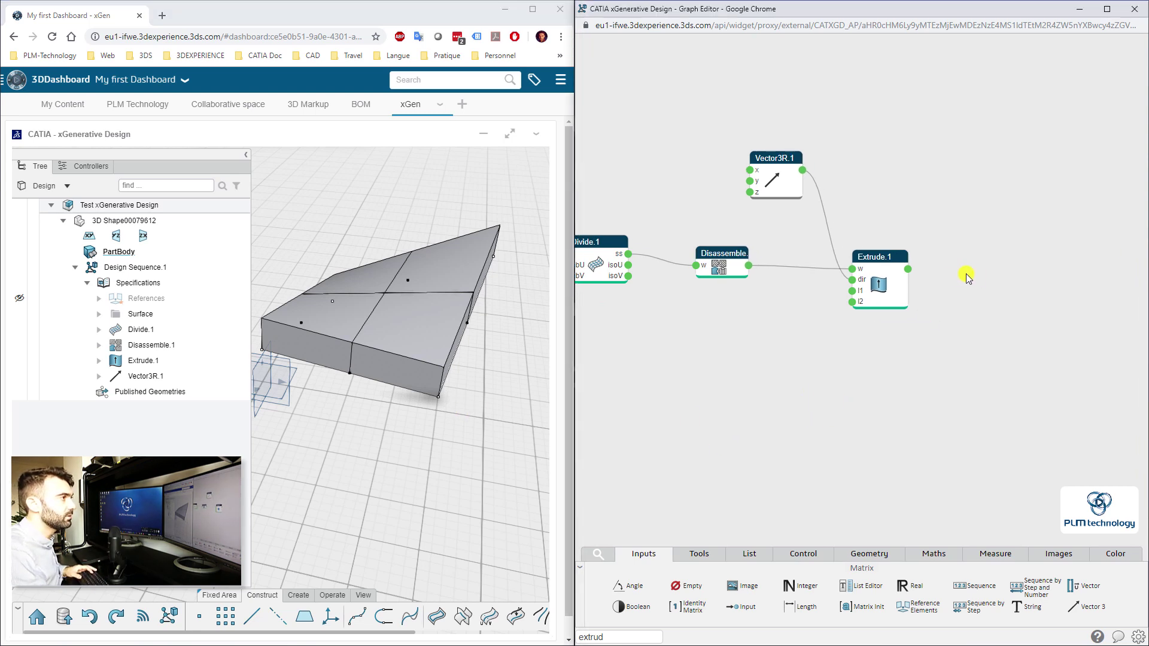
drag(892, 257, 887, 255)
click(741, 404)
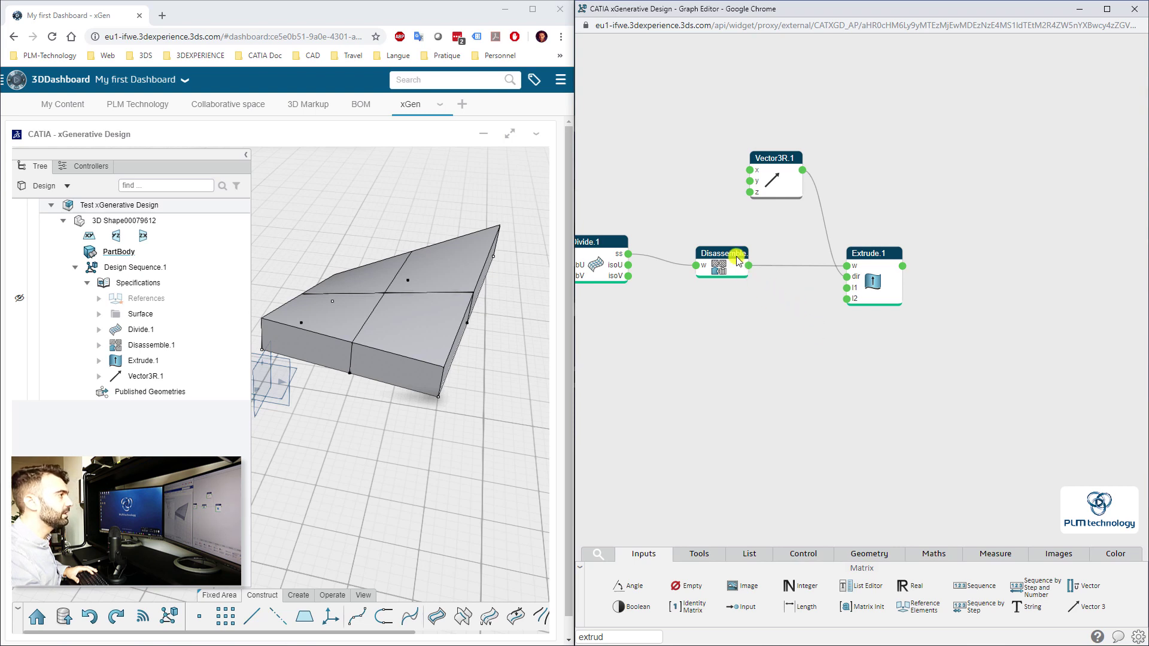
drag(738, 263, 733, 261)
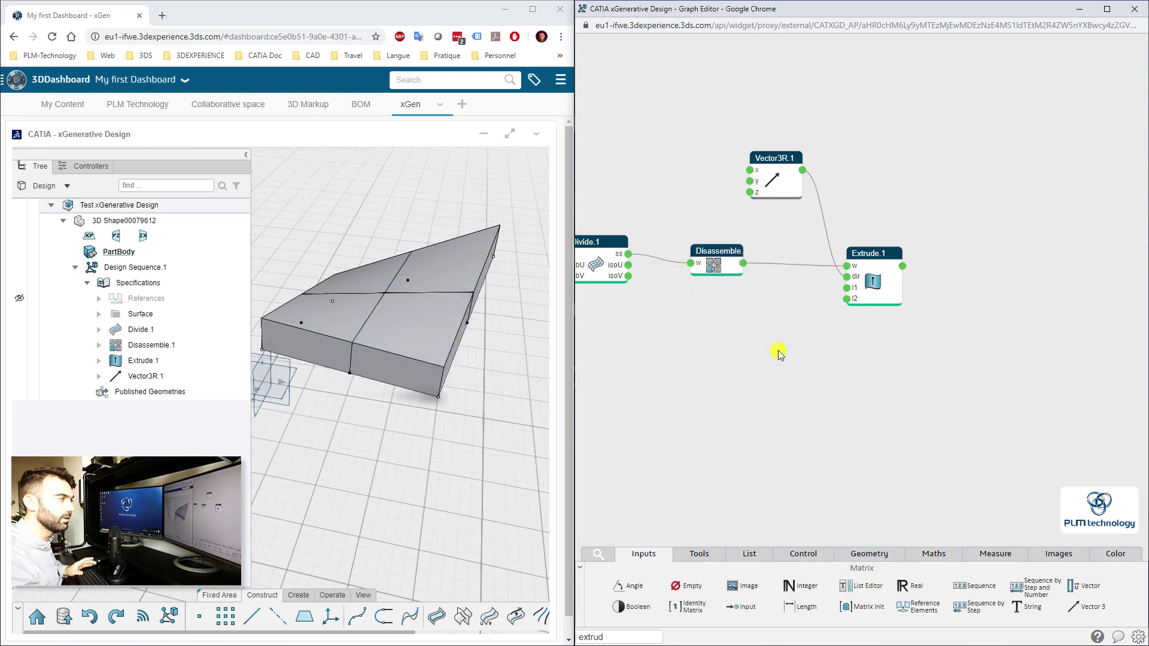
drag(878, 254, 899, 250)
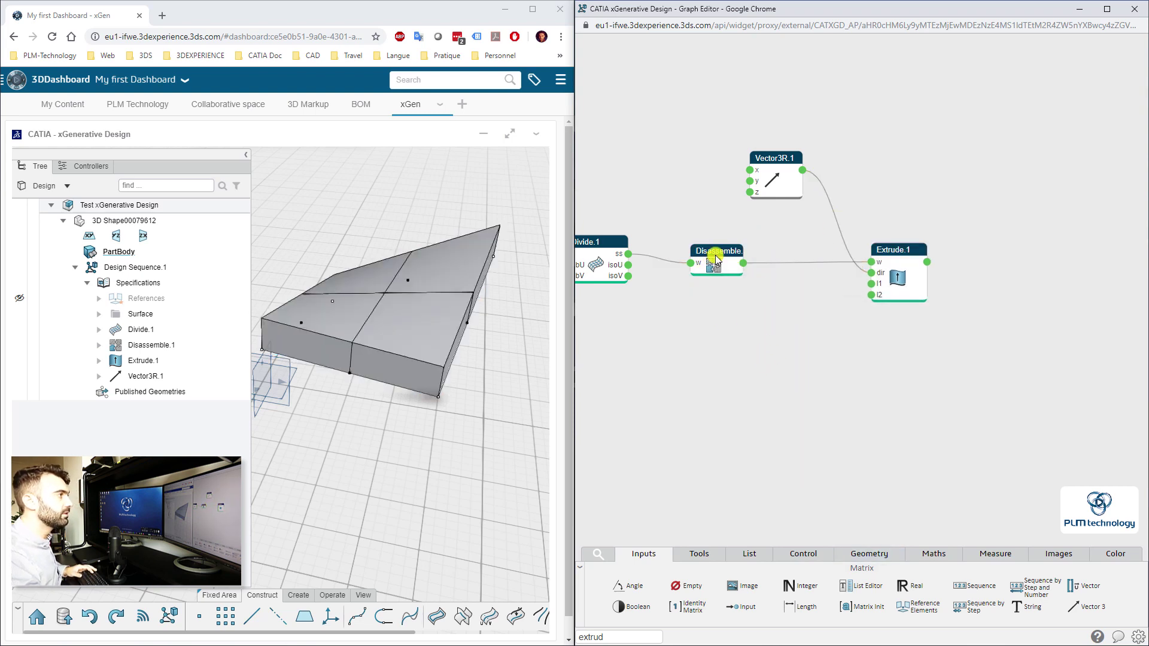
- Insert a Flatten list node between Disassemble and Extrude, wire it to the extrude's w input, and align it with the row
key(Tab)
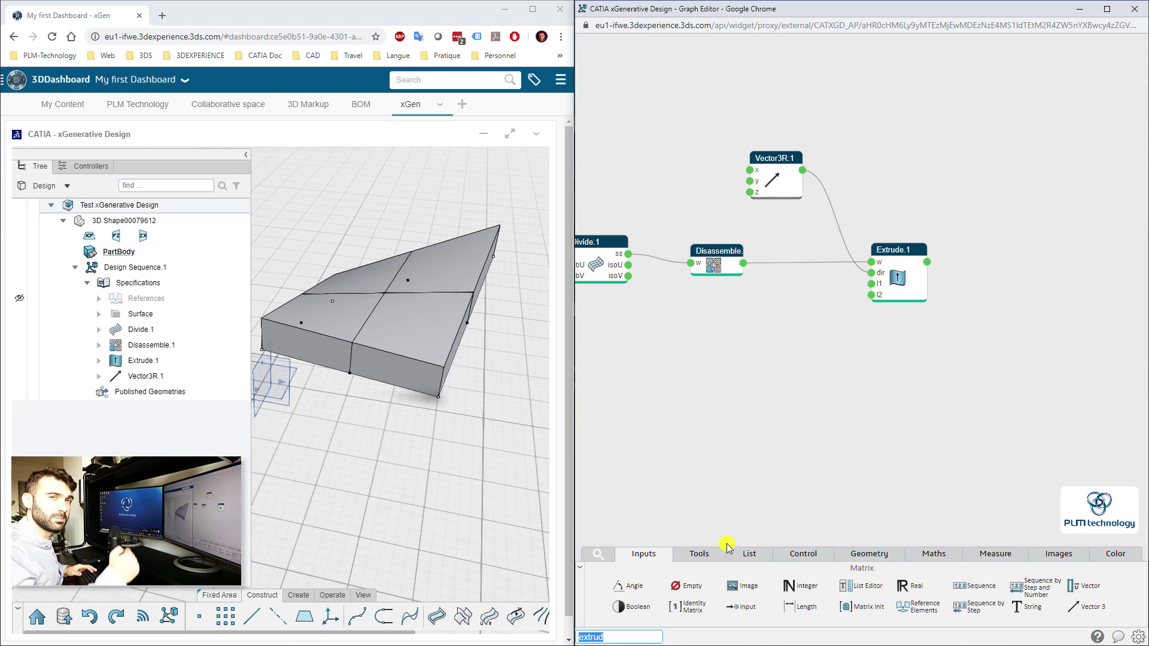
click(747, 560)
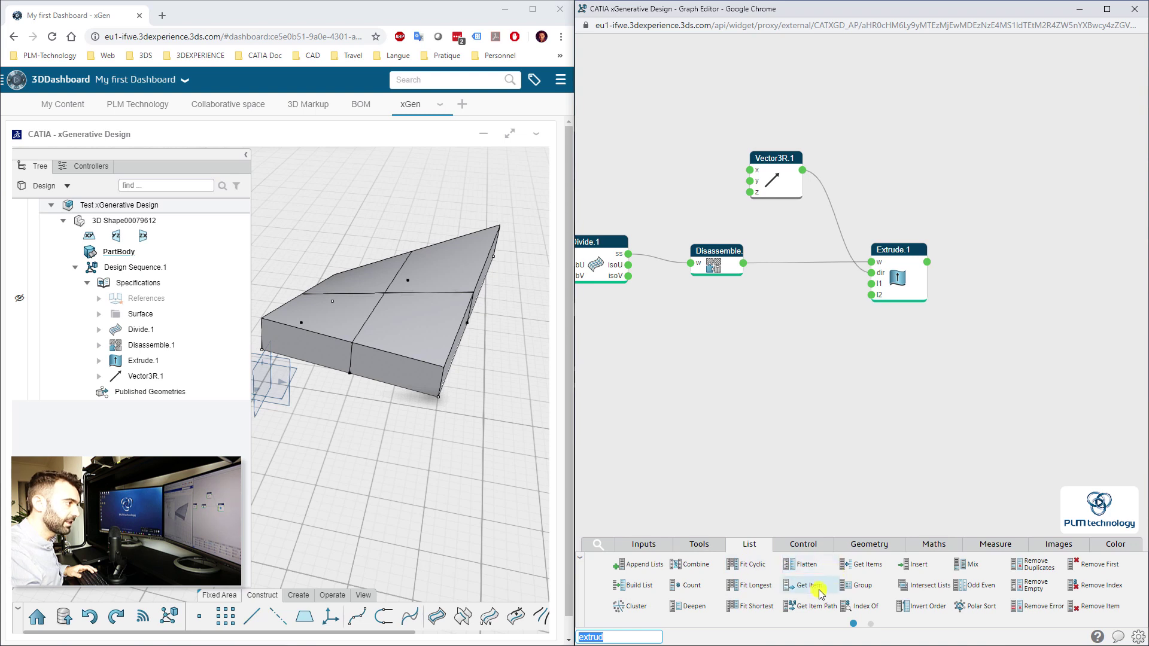
drag(805, 565, 778, 282)
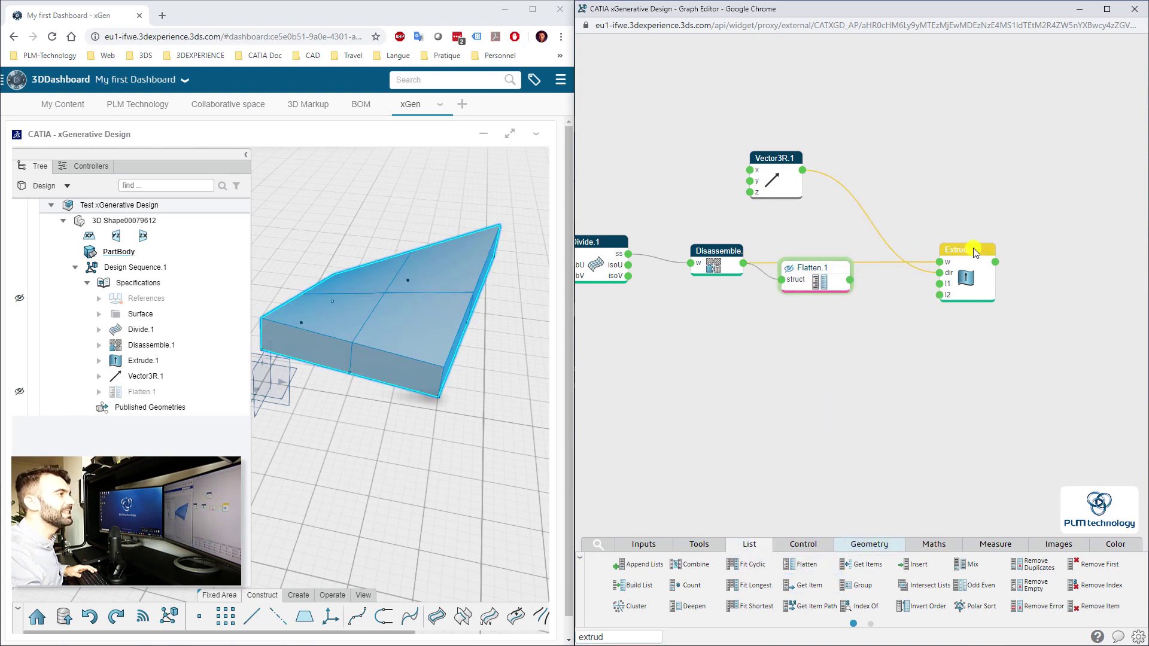
drag(851, 280, 953, 263)
drag(831, 271, 836, 255)
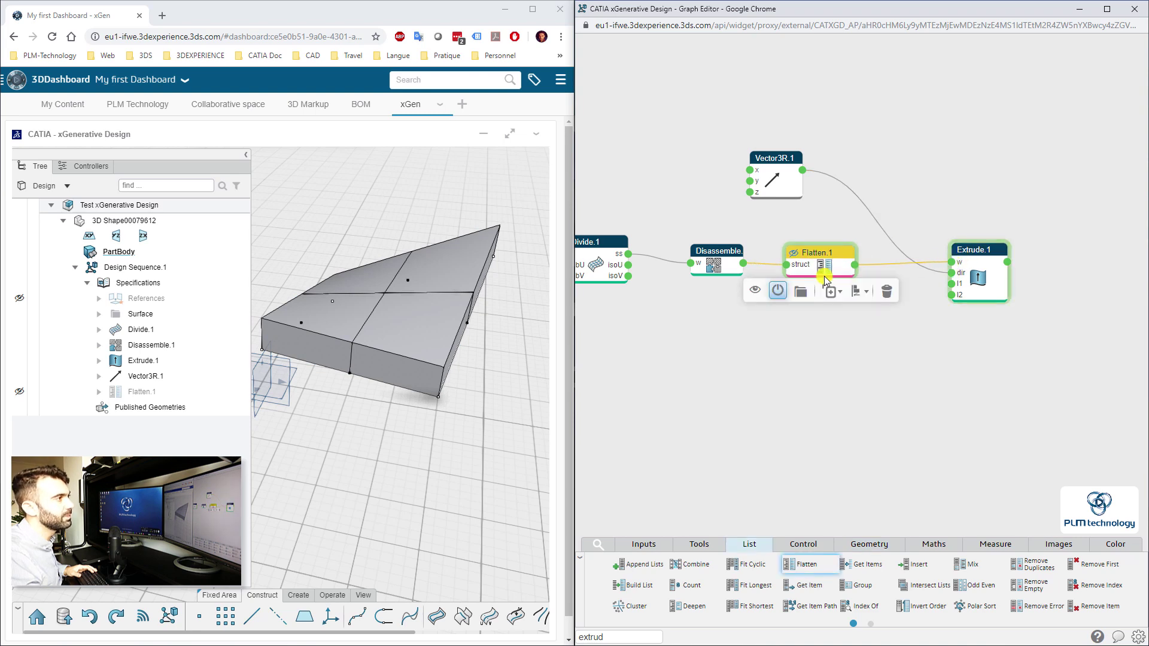
click(800, 372)
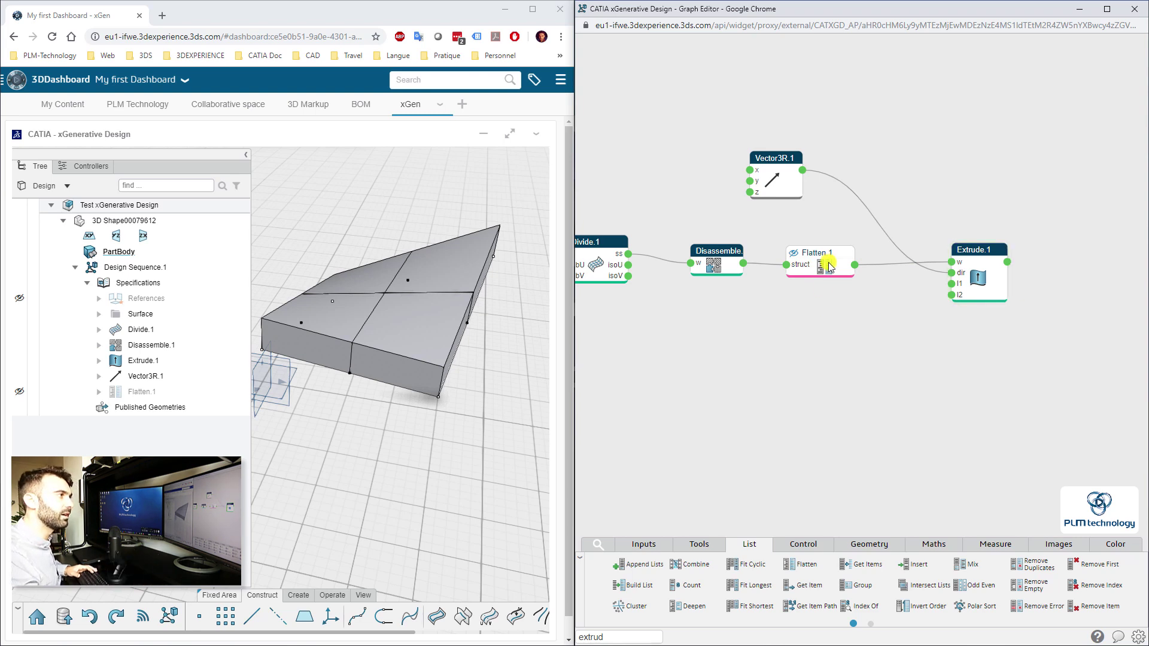
drag(831, 252, 840, 249)
click(802, 371)
- Inspect the list of values at the output of the Flatten node
click(831, 255)
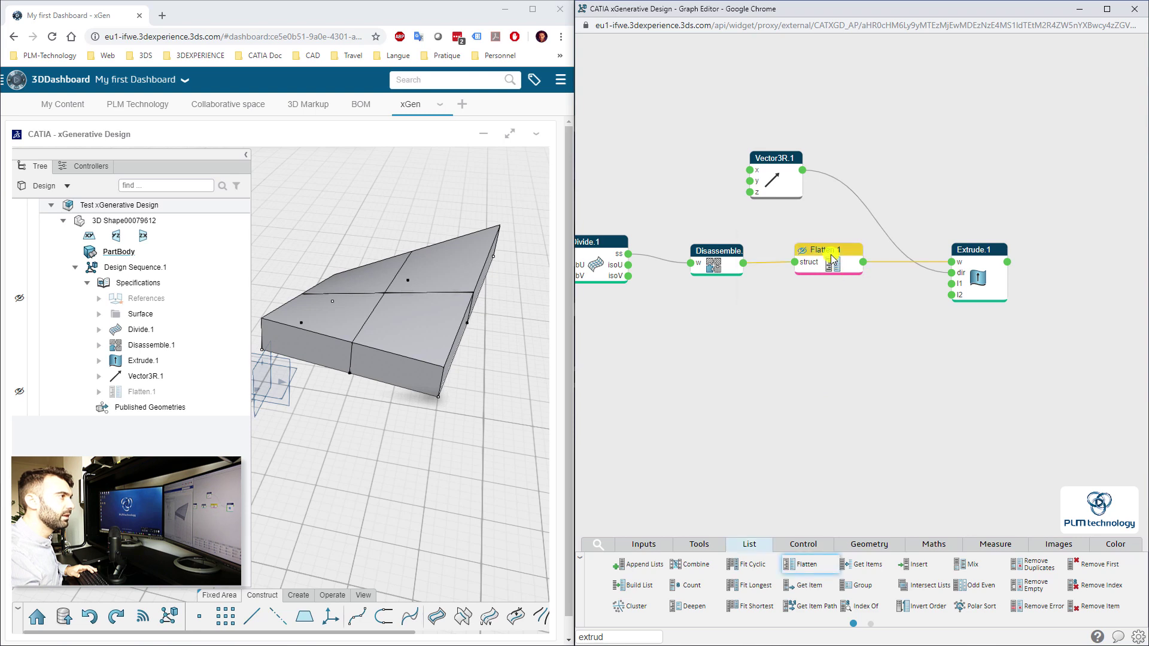
mouse_move(831, 259)
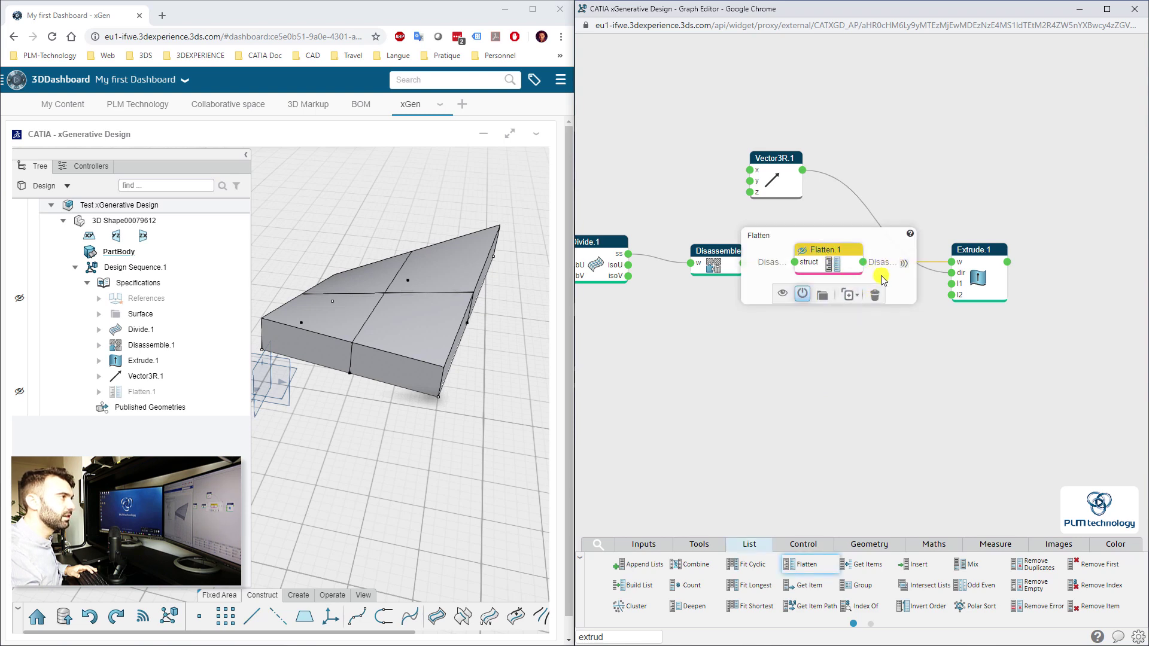
click(885, 270)
click(869, 264)
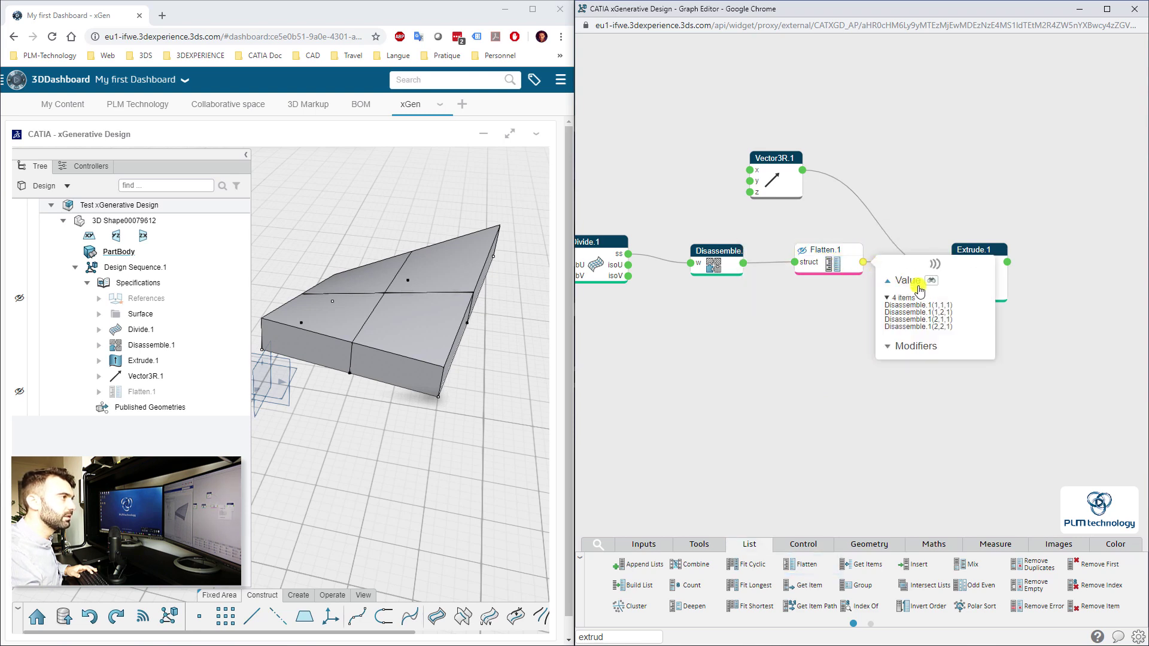
click(906, 351)
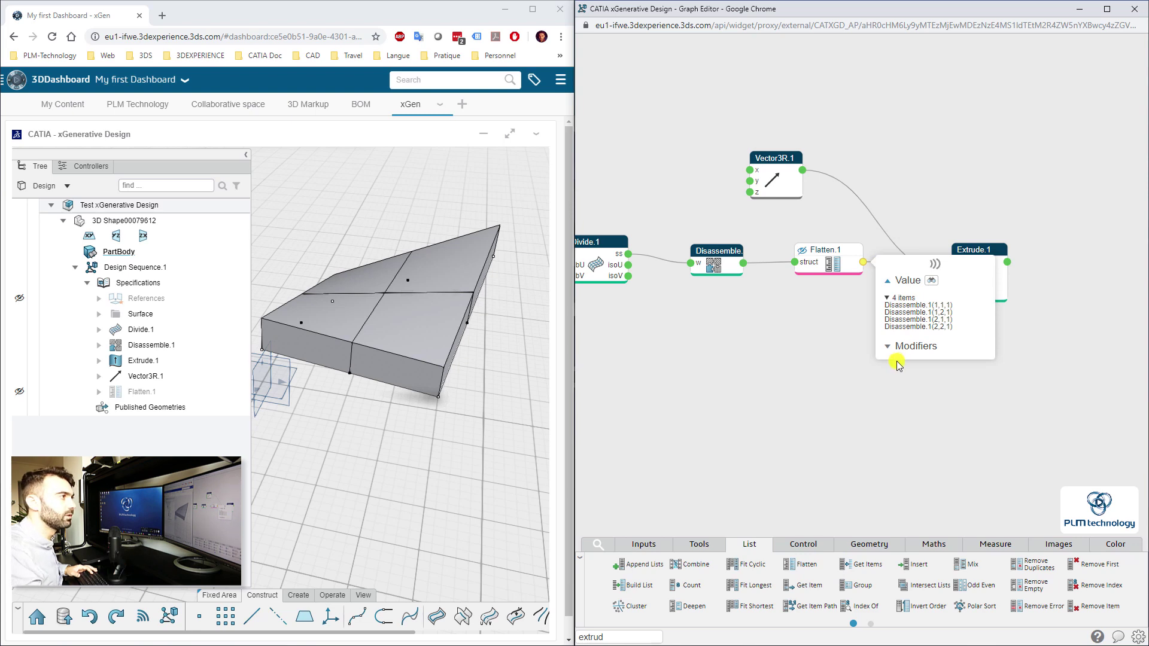
click(897, 363)
- Add a Length input node, connect it to the l1 input of Extrude.1, and place it below the Flatten node
middle_drag(967, 359, 947, 345)
drag(971, 236, 970, 239)
click(837, 350)
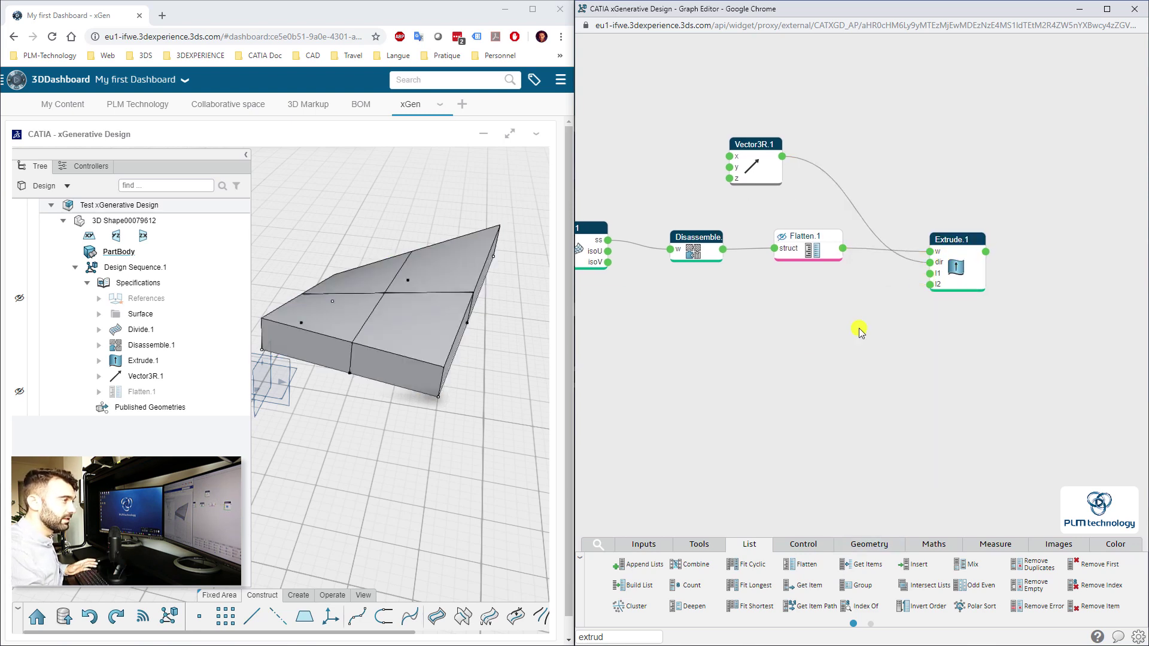
click(627, 638)
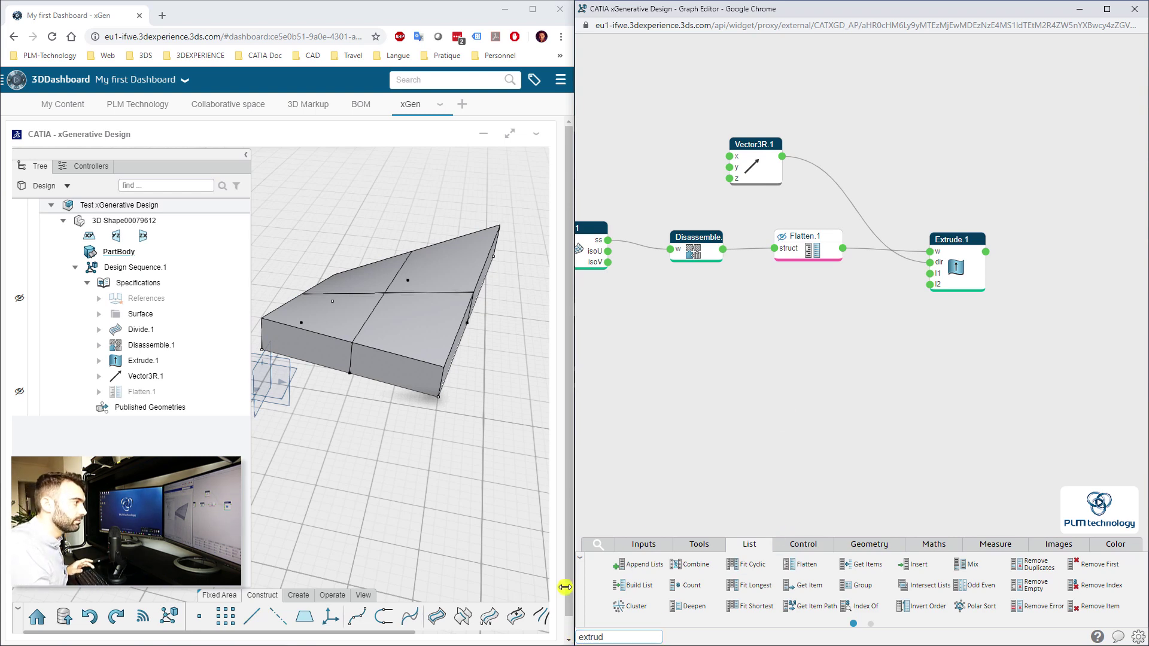
click(644, 544)
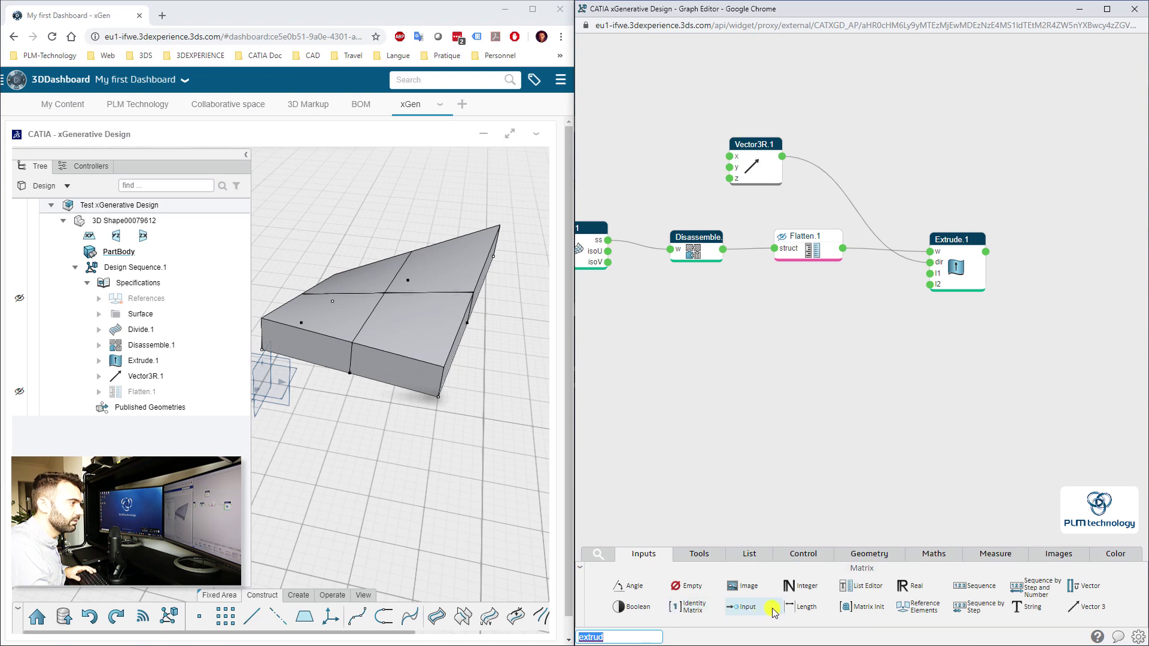
drag(802, 607, 929, 274)
click(829, 384)
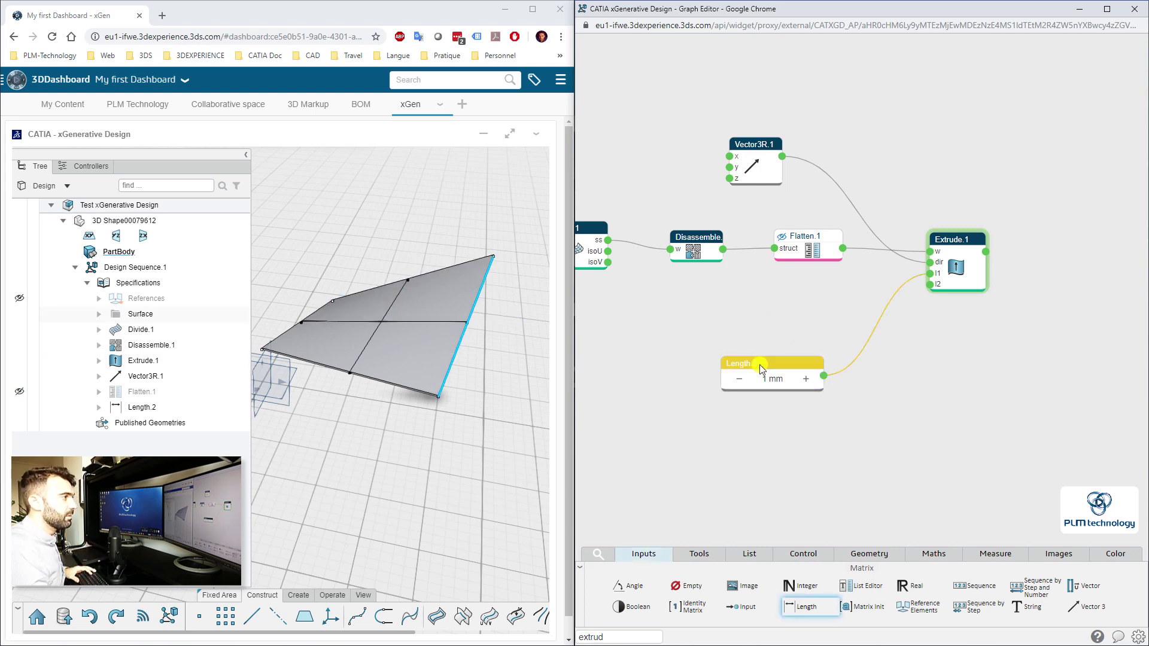
drag(759, 364, 761, 373)
click(737, 485)
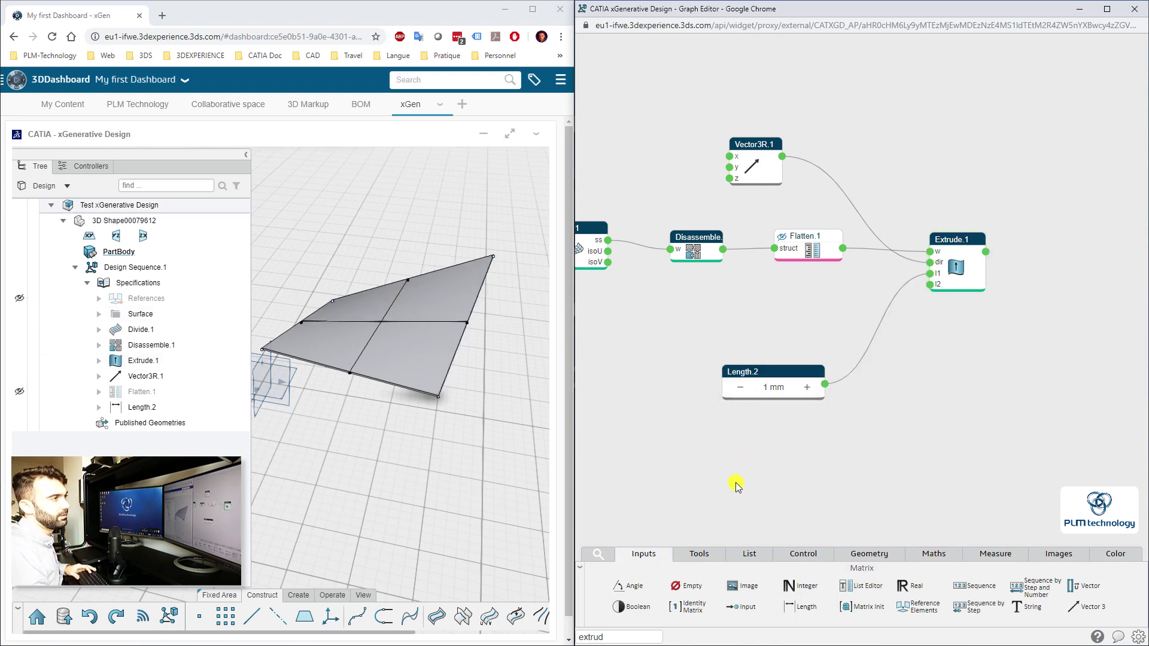
- Add a Random node below Flatten.1, set its nb to 4, and connect its output to the l1 input of Extrude.1
key(Tab)
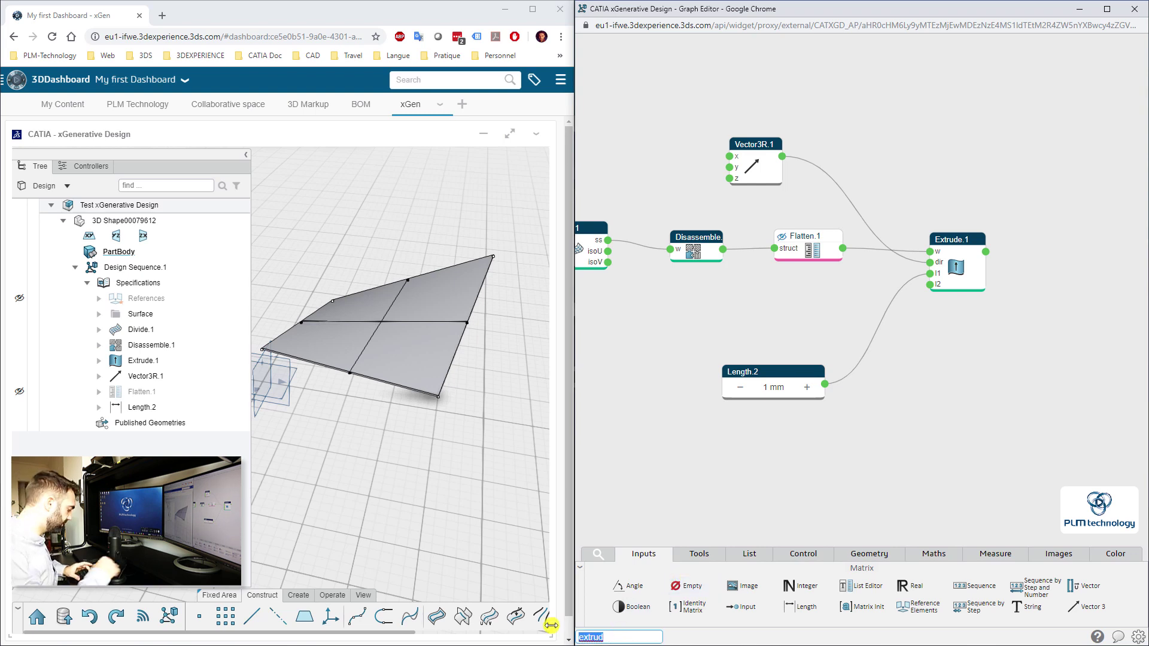
text(ran)
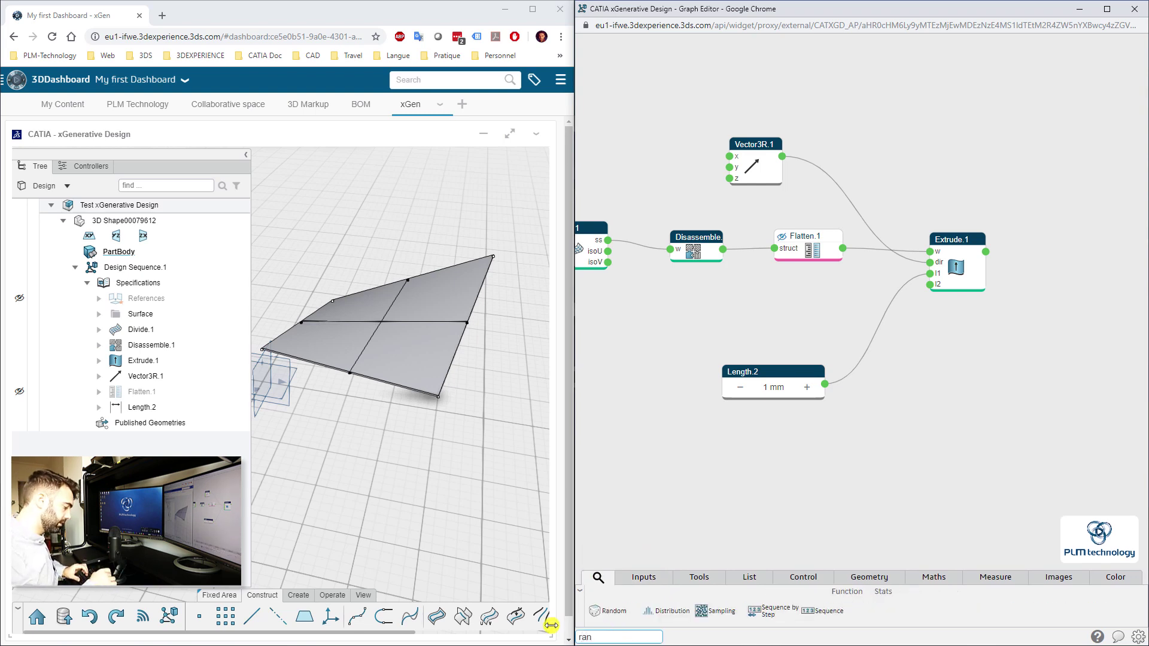
drag(619, 603, 747, 301)
double_click(768, 307)
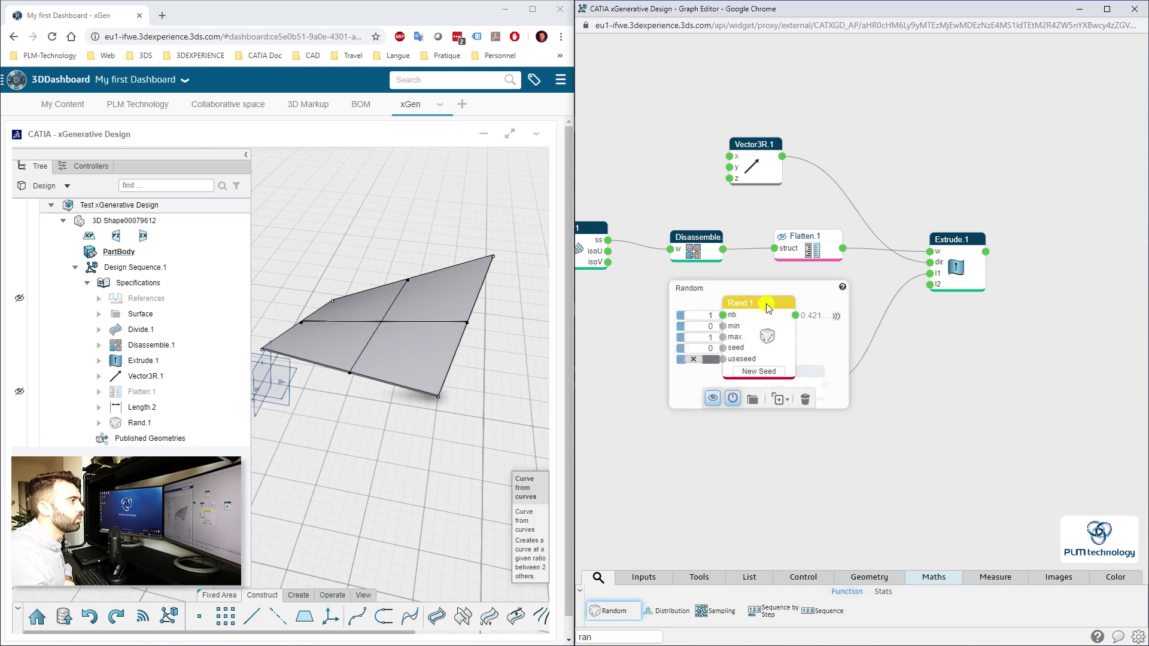
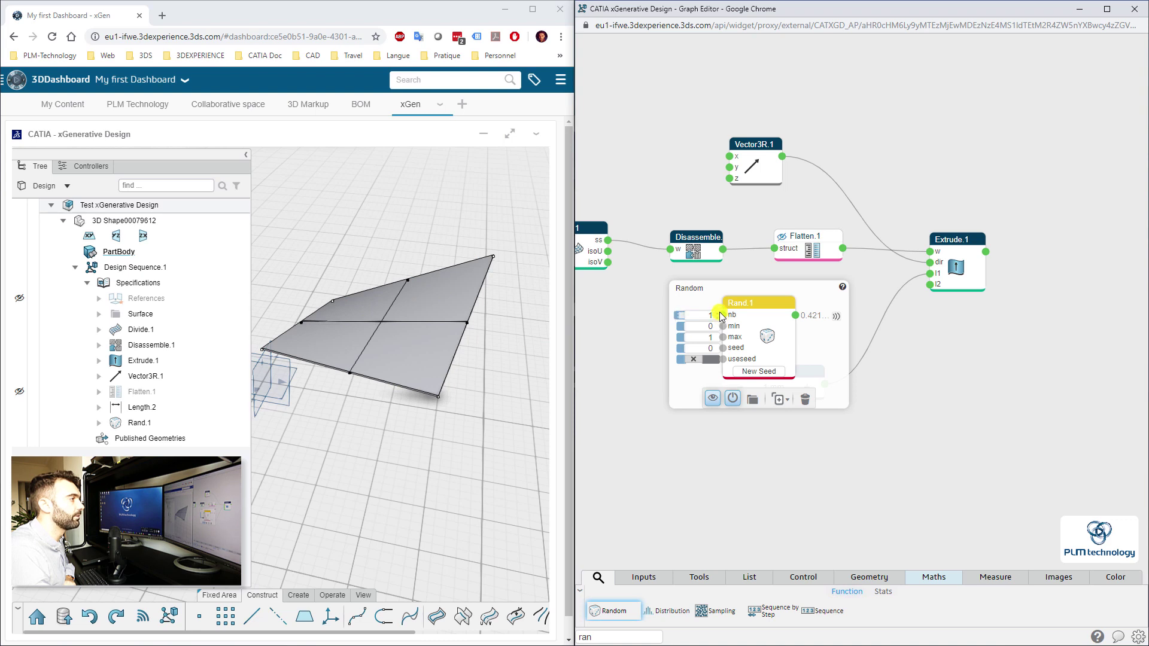
click(885, 359)
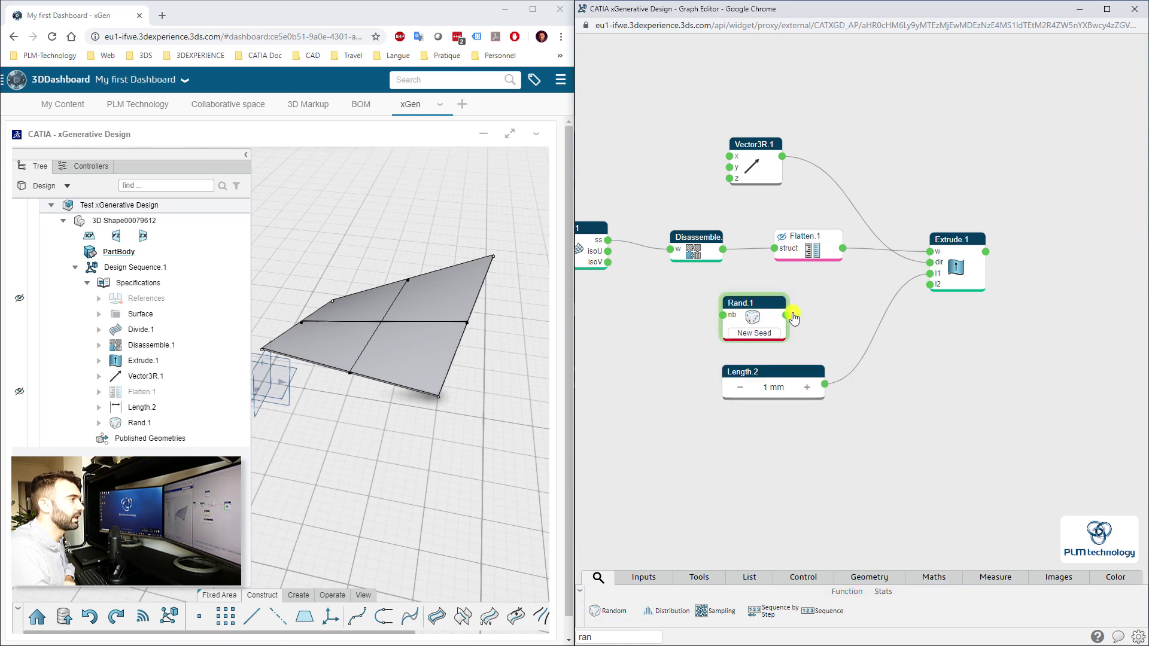
drag(909, 283, 929, 276)
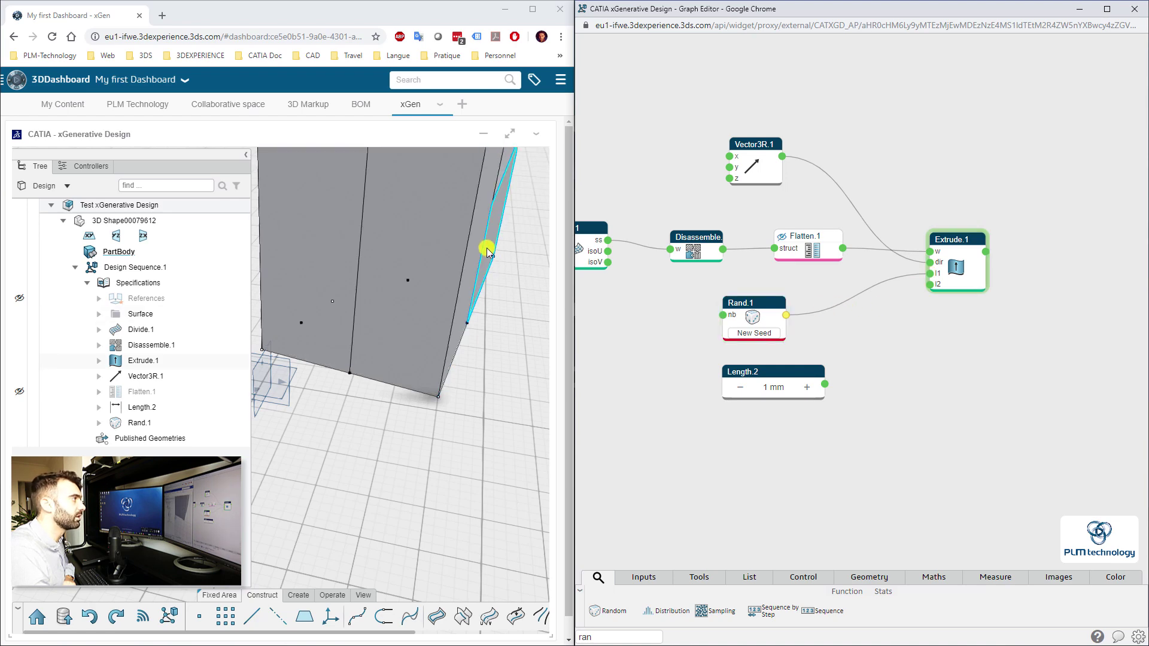
middle_drag(488, 252, 297, 331)
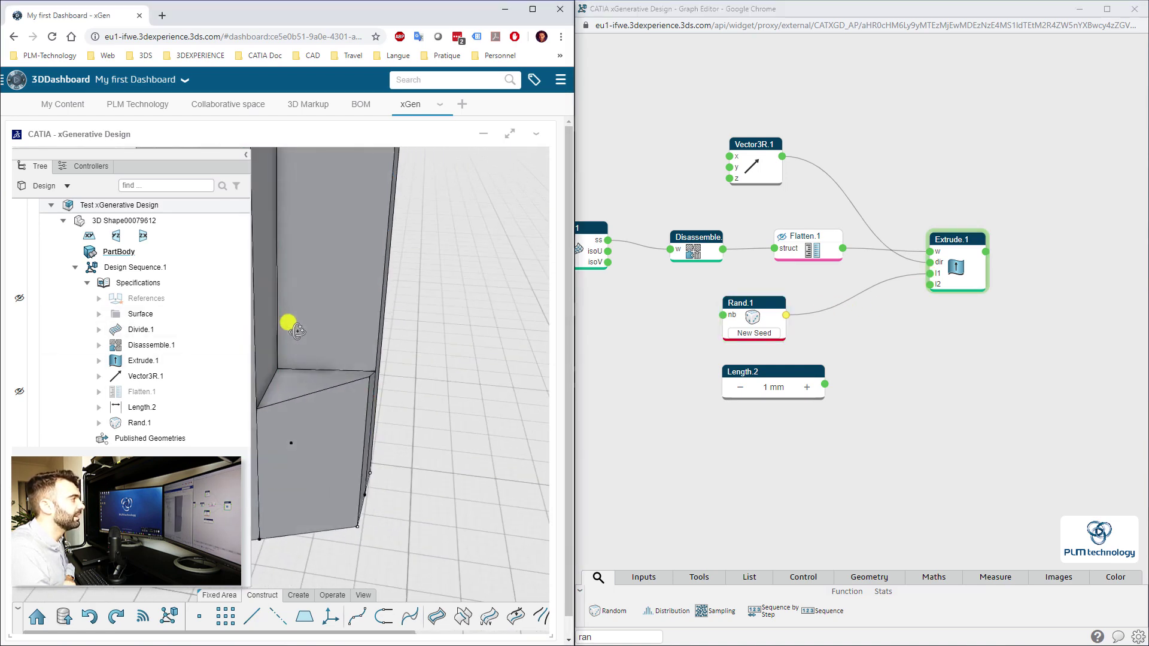
right_drag(293, 353, 500, 372)
right_drag(365, 359, 570, 357)
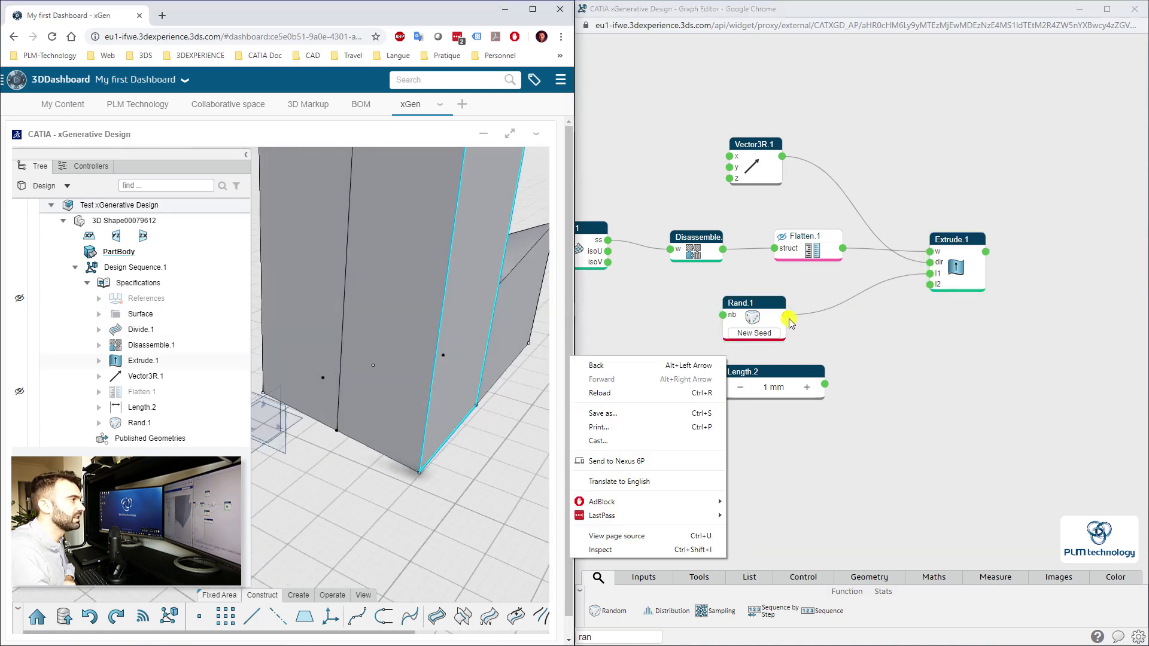
click(822, 328)
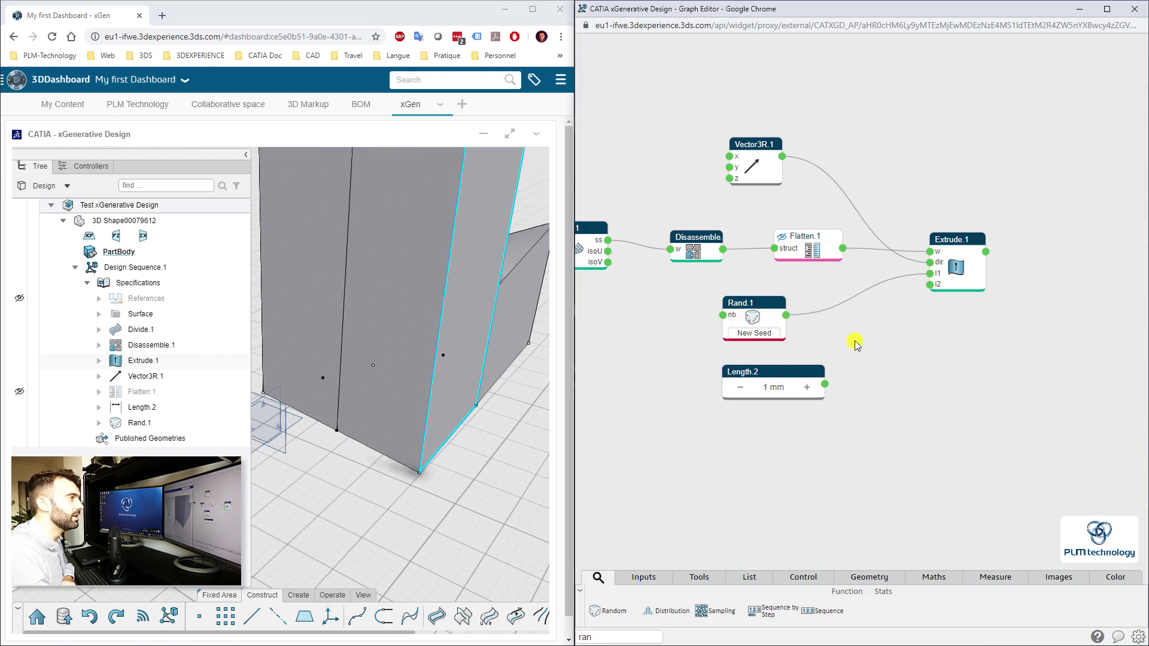
- Add a Multiply node with the Random and Length outputs as inputs, wire it to the extrude's l1, and space these nodes apart
click(635, 638)
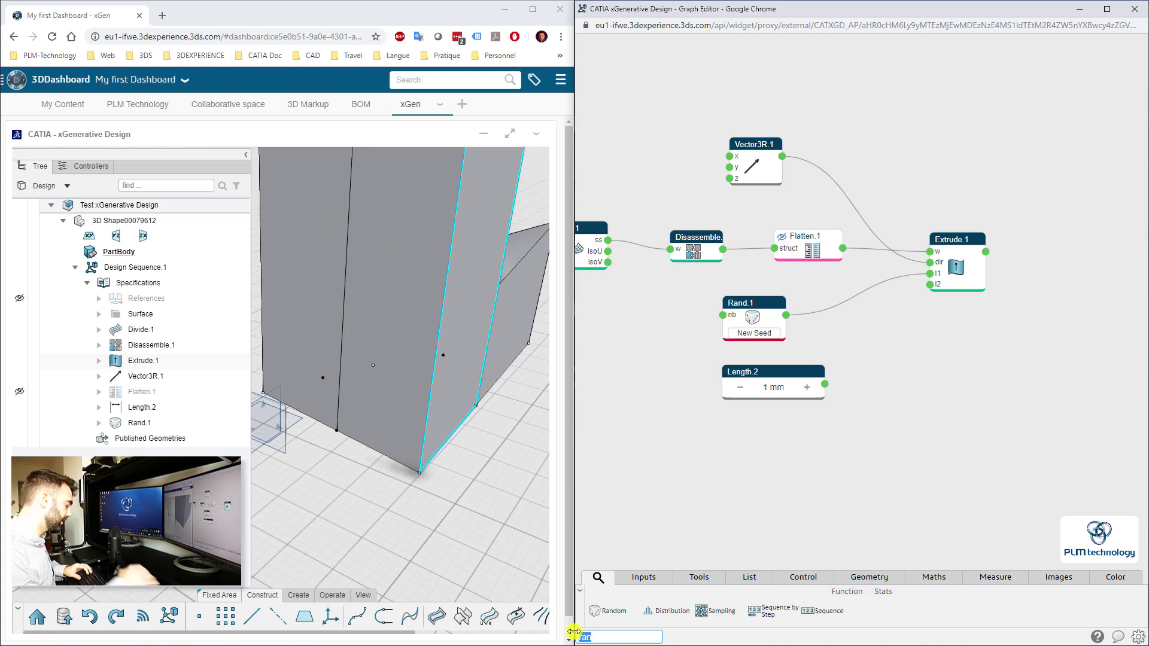
text(m)
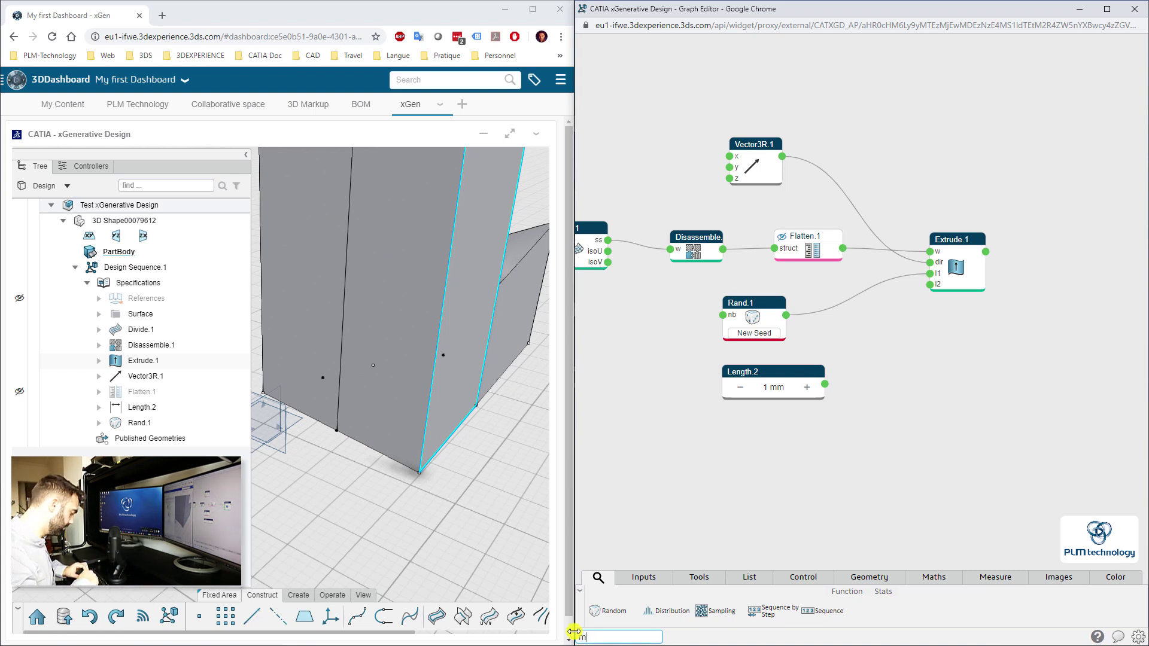
text(ult)
drag(609, 612, 864, 361)
drag(859, 381, 930, 274)
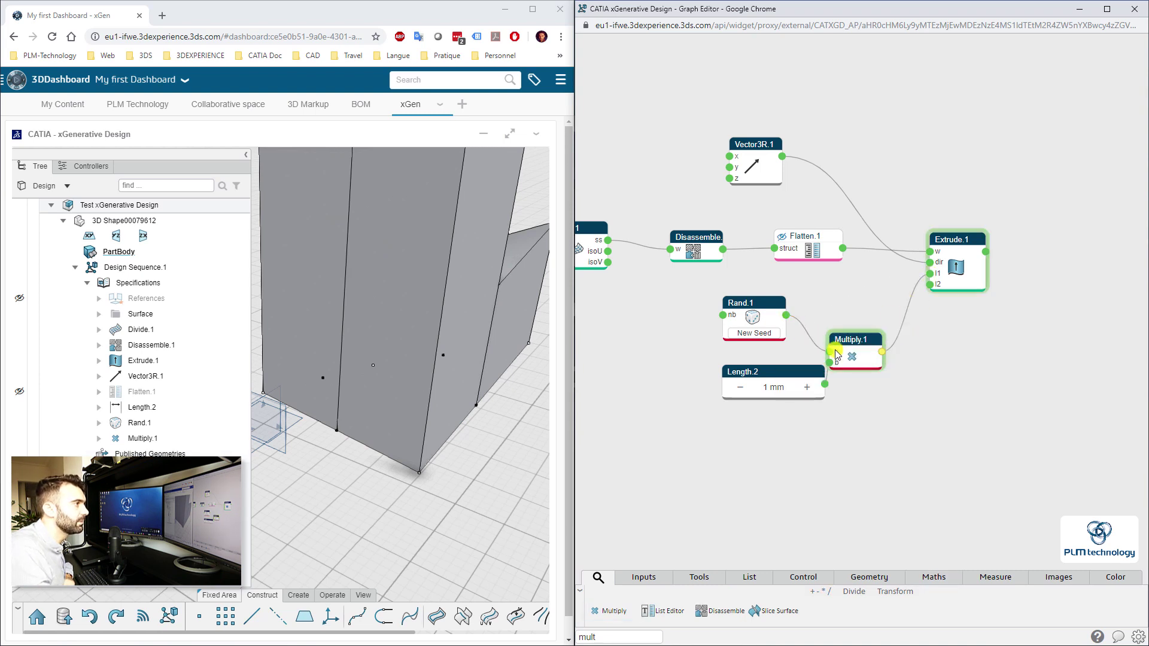
drag(770, 375, 742, 373)
drag(762, 303, 738, 302)
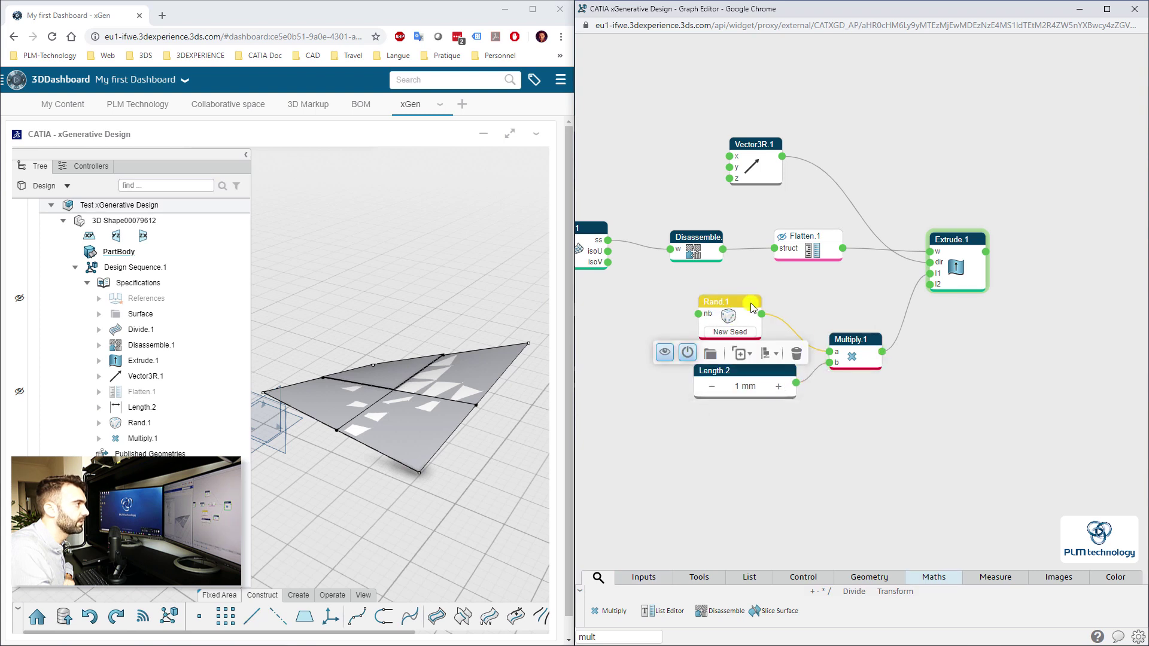
drag(851, 341, 862, 322)
- Set the Random node's max to 10 and its min to 1
double_click(739, 298)
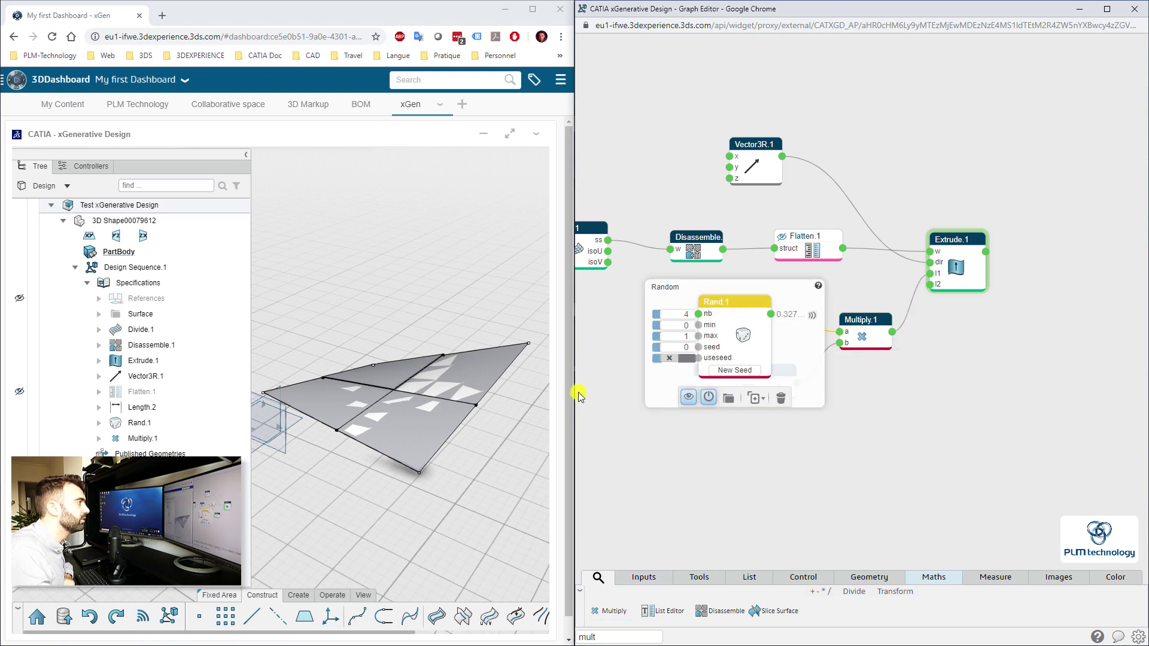
scroll(341, 411, down, 4)
middle_drag(326, 434, 338, 513)
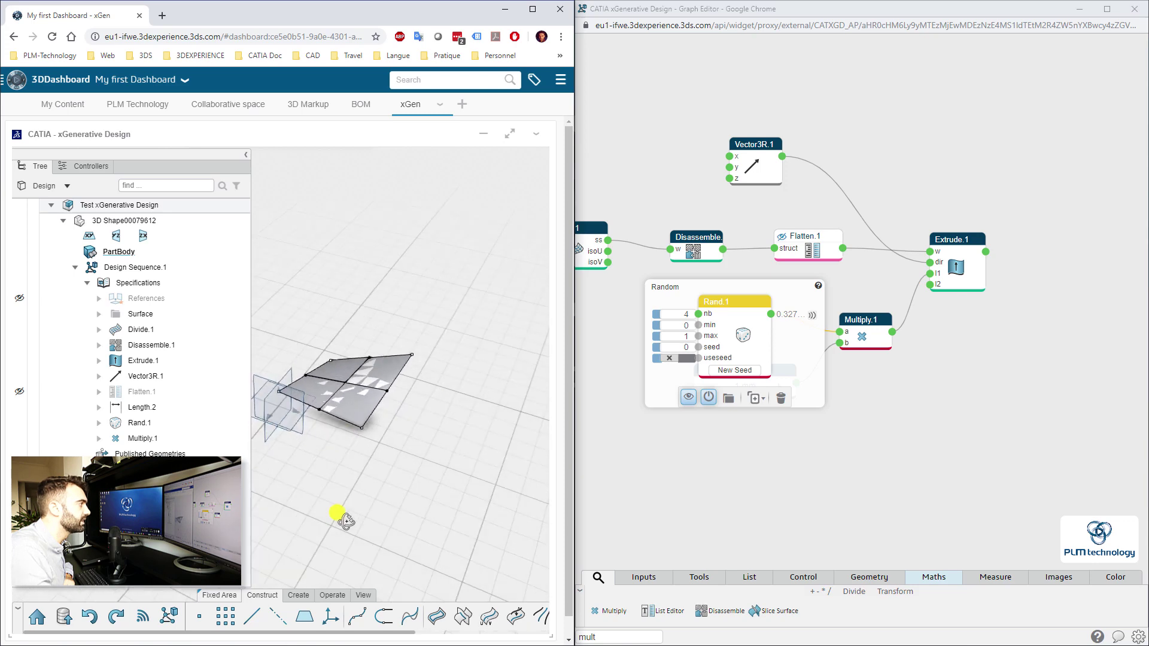
scroll(419, 453, up, 4)
click(702, 337)
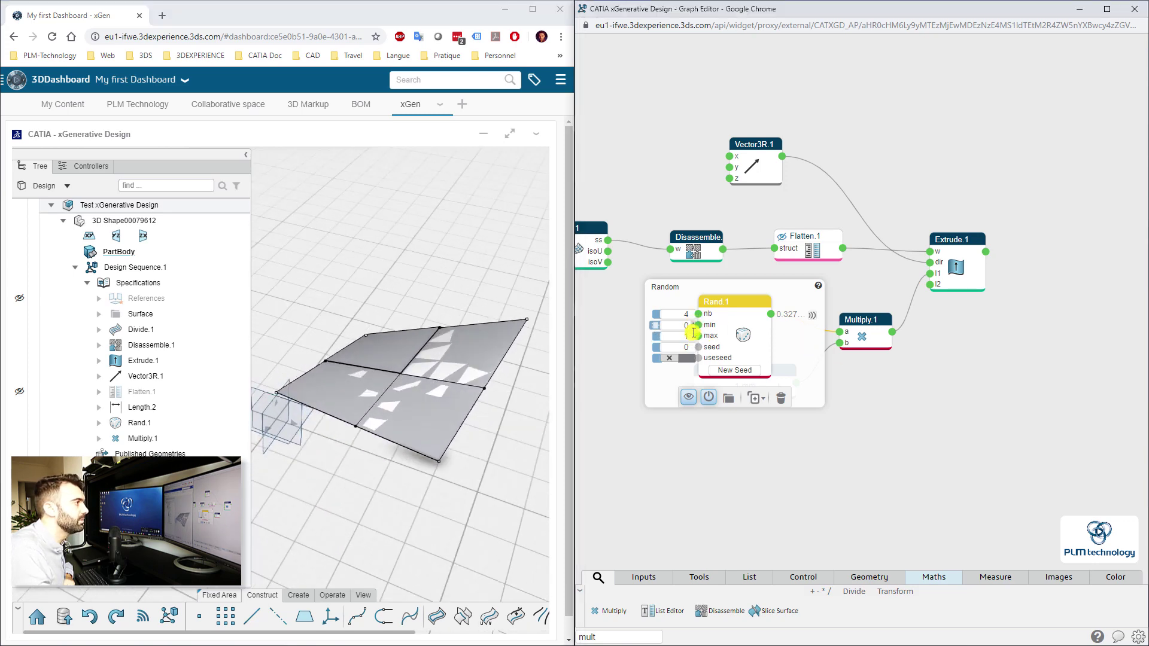
scroll(692, 339, up, 7)
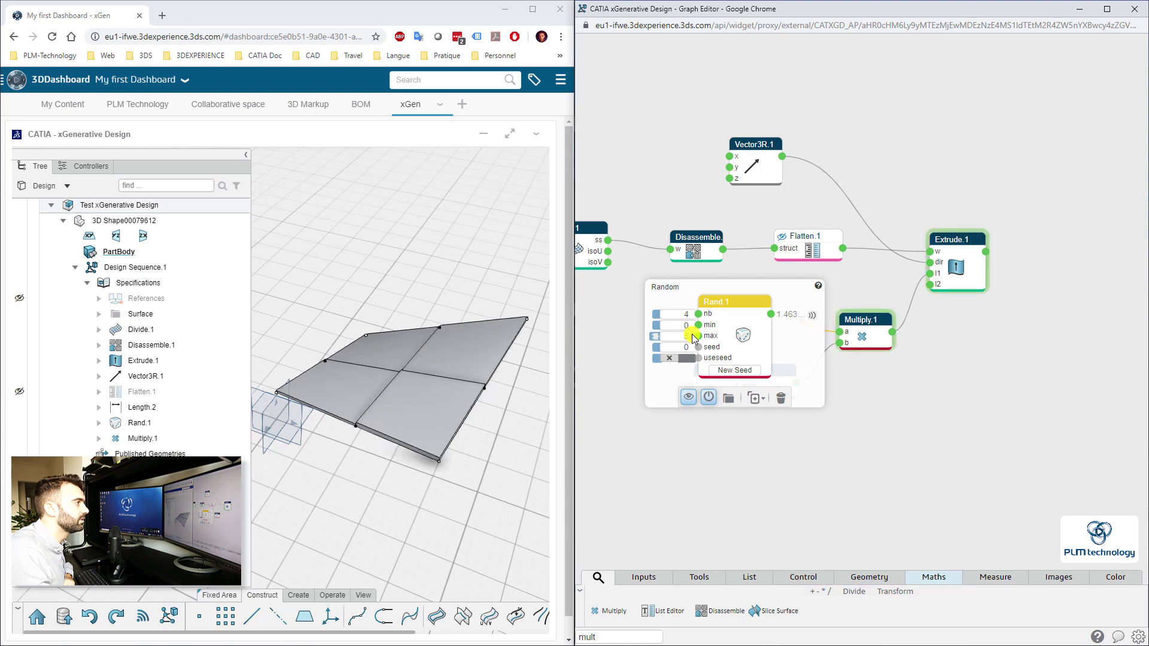
scroll(693, 339, up, 2)
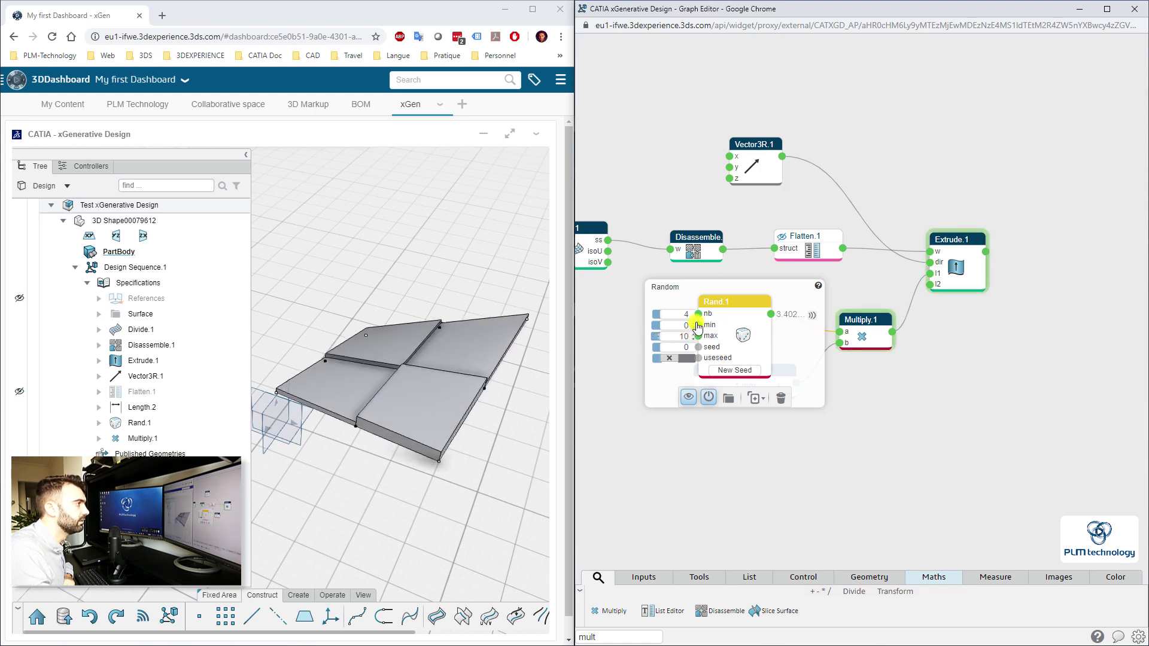
scroll(695, 326, up, 1)
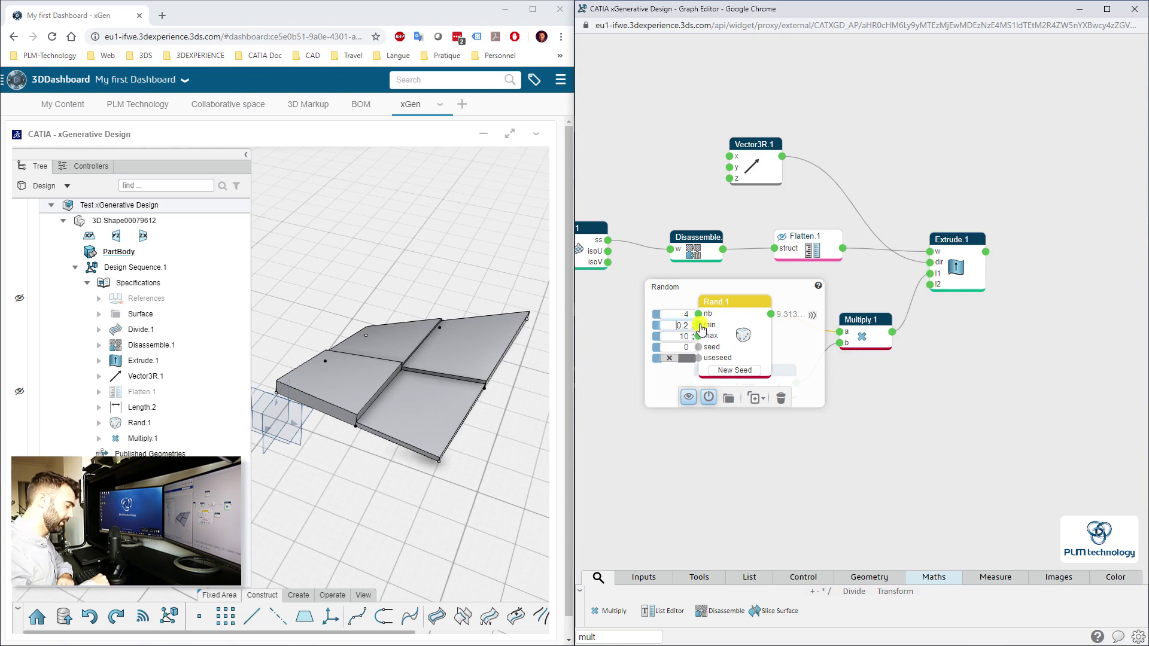
text(1)
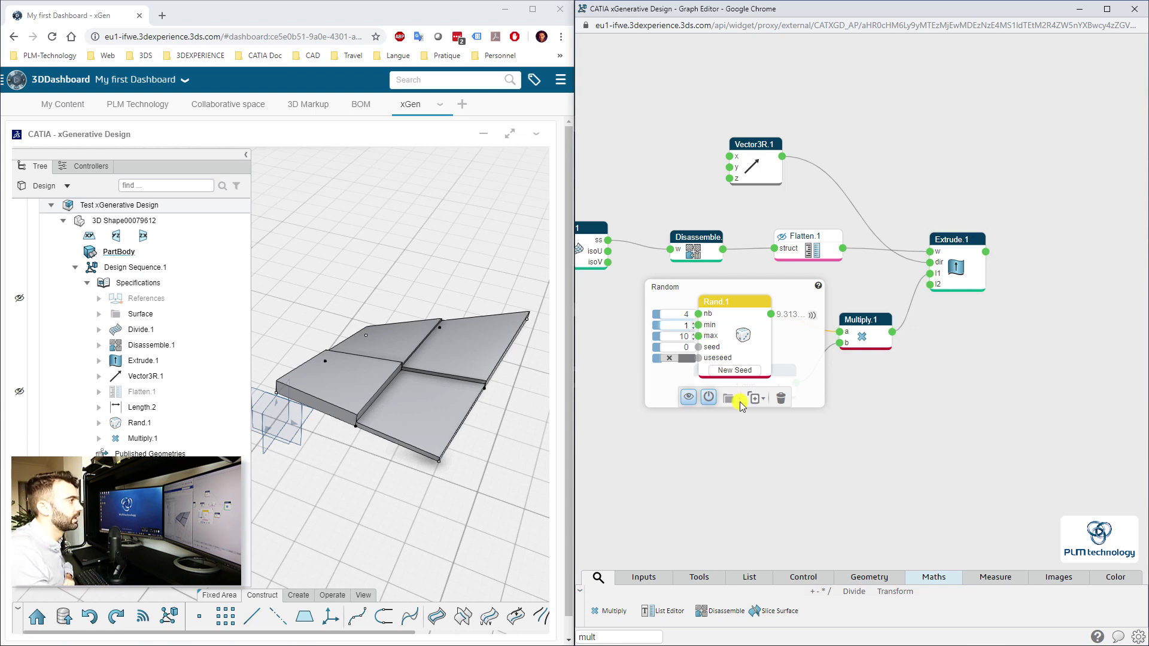
click(745, 424)
- Set Length.2 to 2 mm, move it farther below the Random node, and shift the Random and Extrude nodes slightly upward
drag(726, 312, 724, 299)
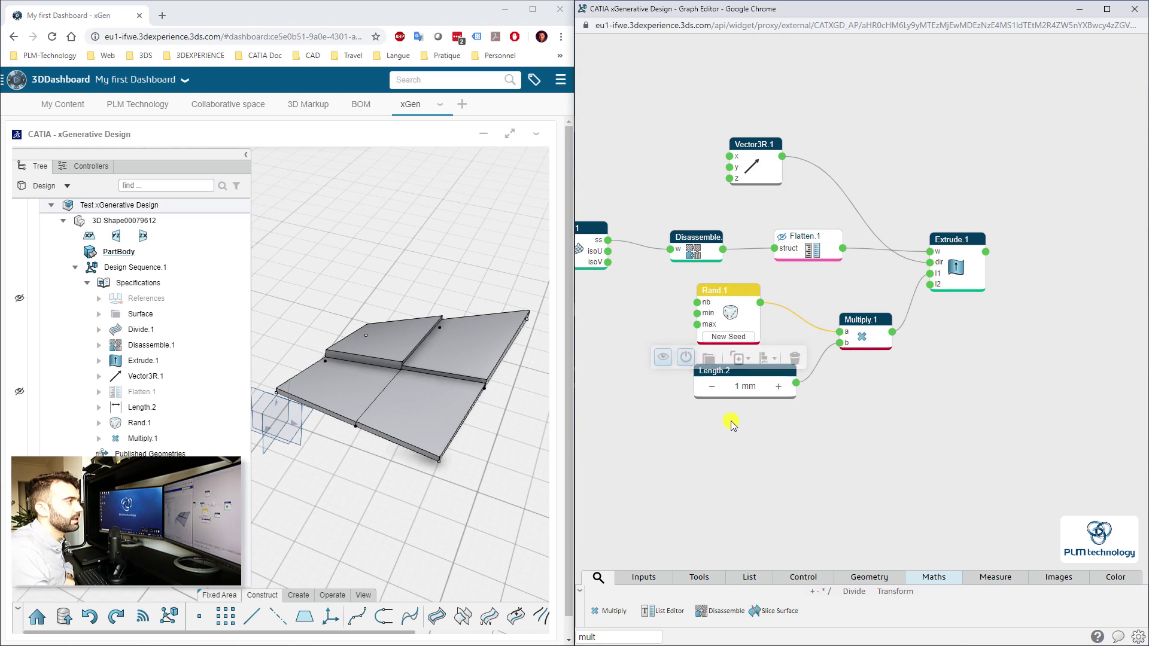
drag(762, 376, 750, 382)
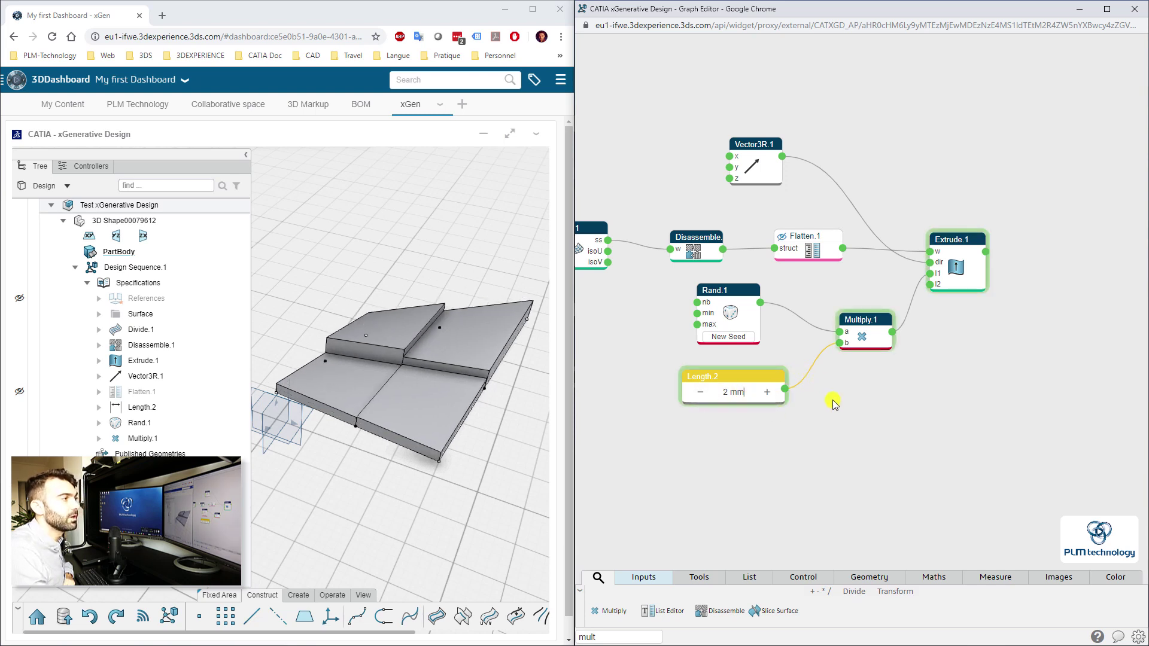
click(756, 440)
drag(755, 380, 763, 387)
click(797, 468)
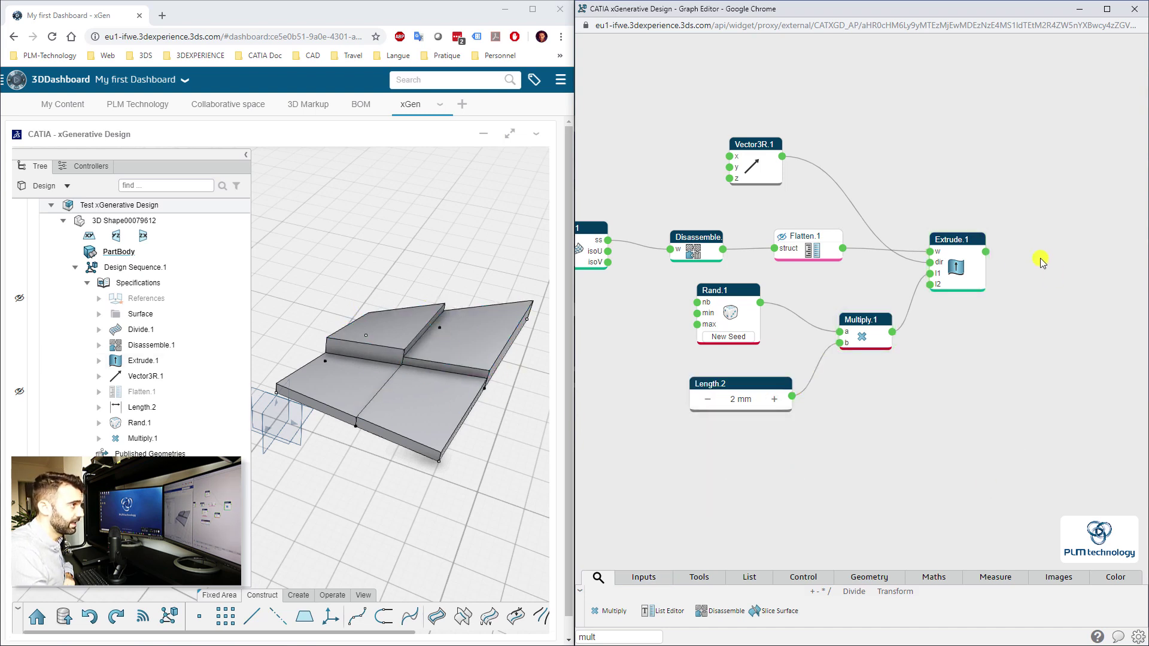
drag(973, 240, 967, 231)
click(1000, 407)
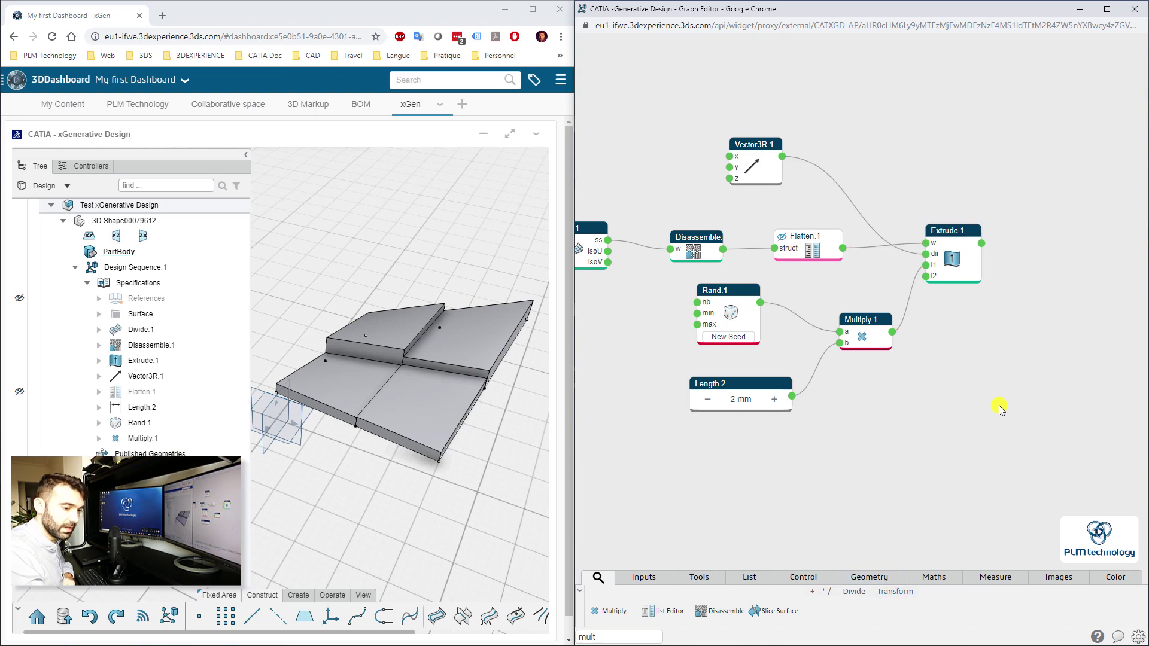
- Create a Watch node from the Extrude.1 output values and place it above the Extrude node
mouse_move(990, 245)
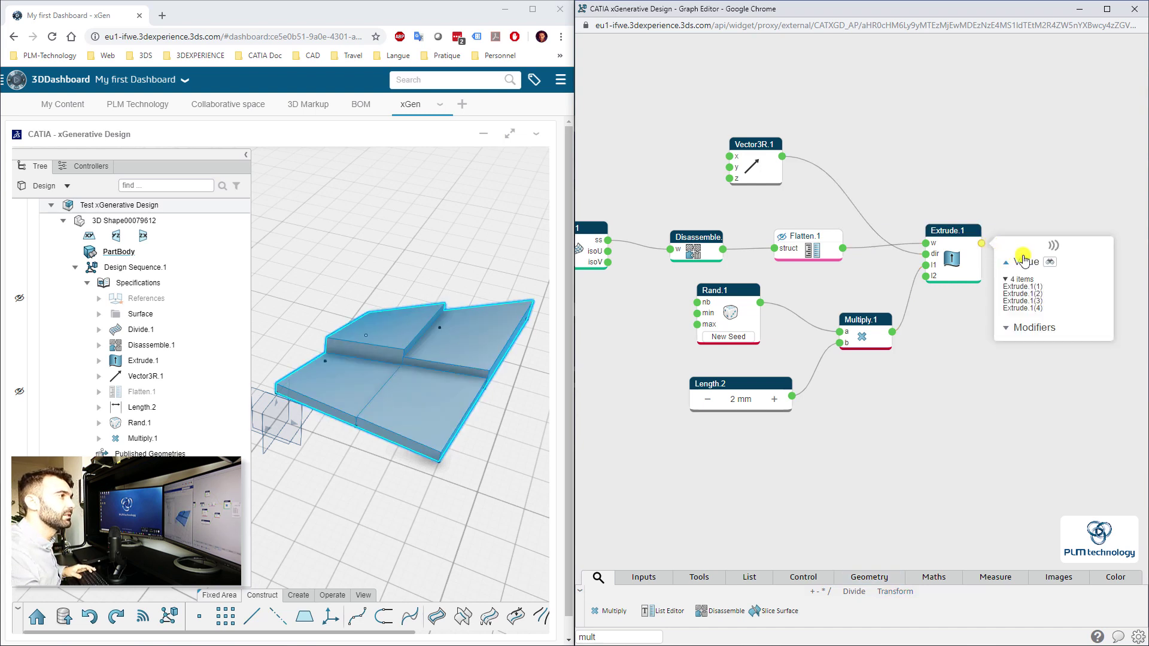
click(1047, 264)
drag(1047, 235, 1063, 138)
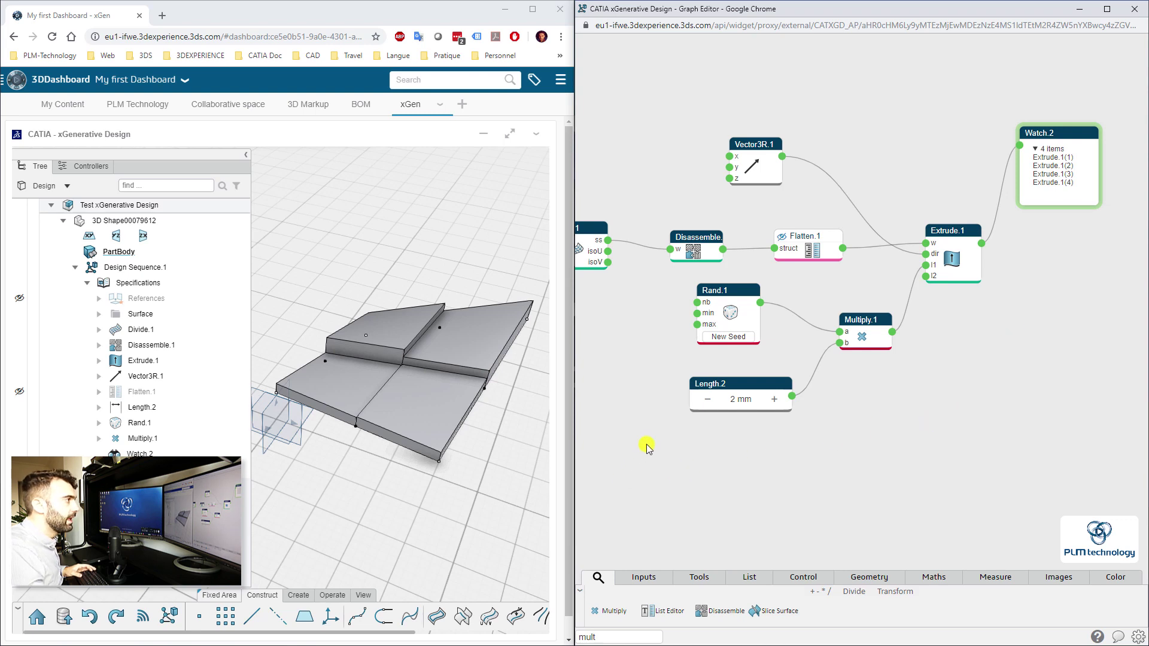
- Add an Integer input node and place it below the Surface group, before the Divide node
scroll(646, 448, down, 8)
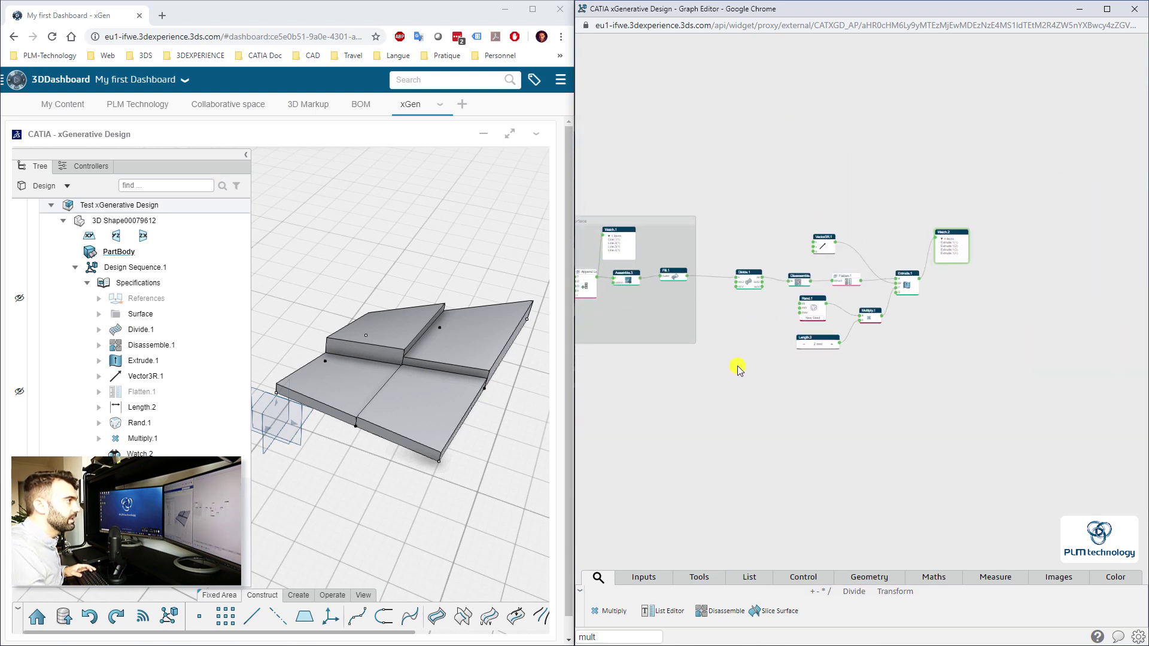
scroll(735, 370, up, 2)
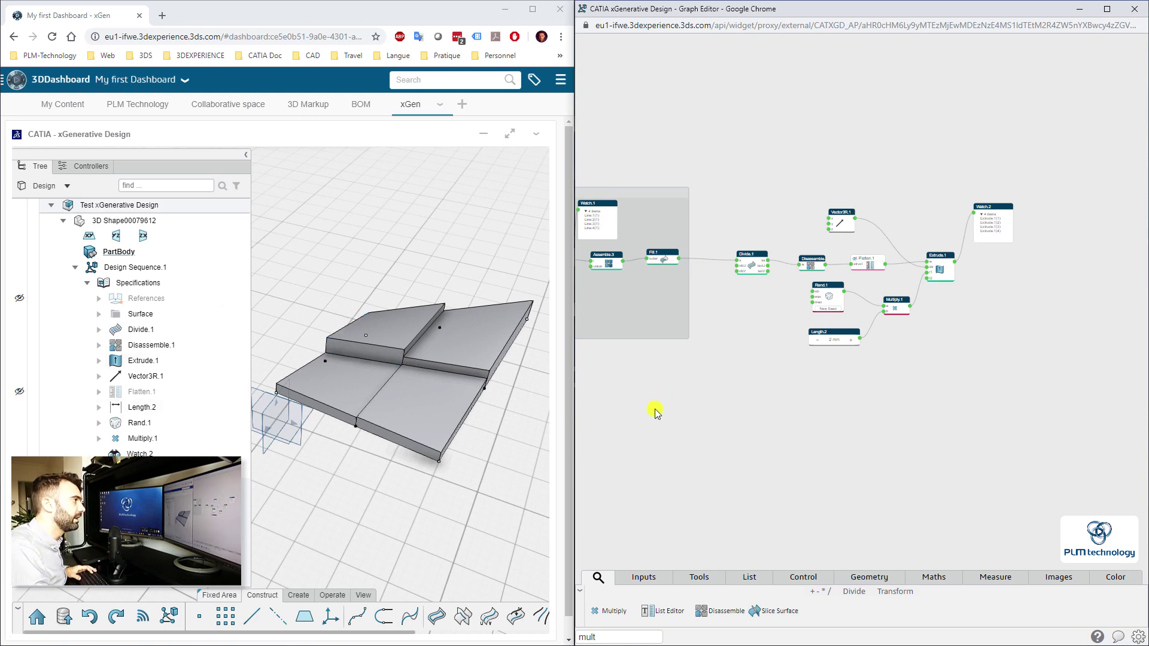
middle_drag(813, 392, 753, 427)
scroll(740, 427, up, 2)
scroll(718, 392, up, 2)
middle_drag(718, 392, 732, 406)
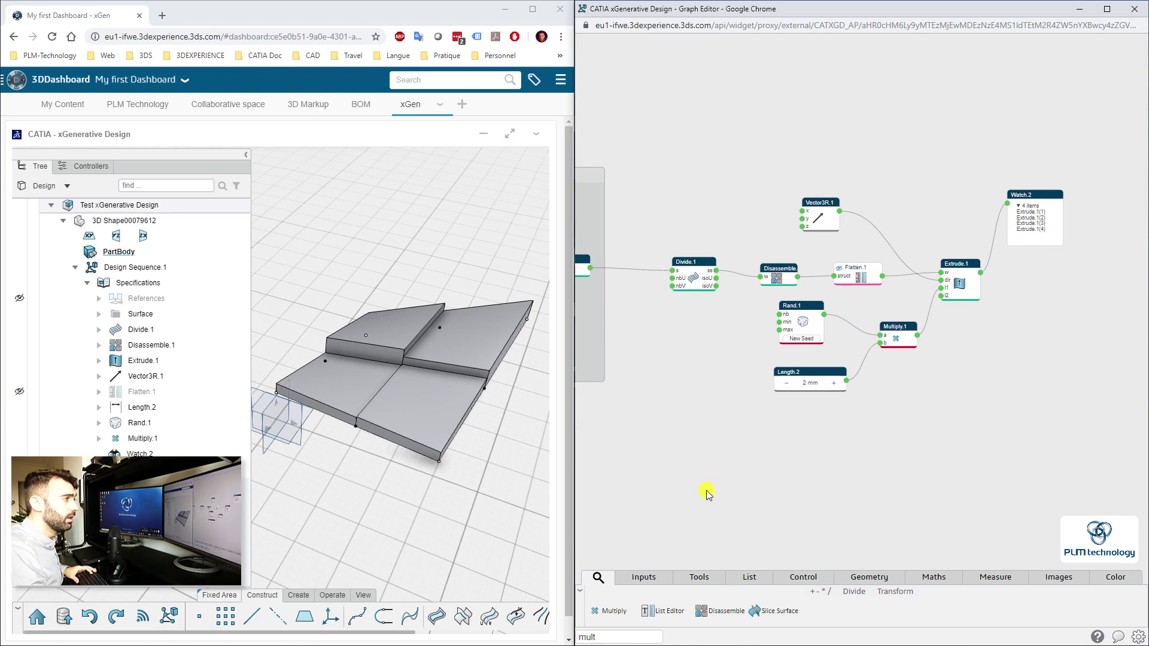
key(ctrl+f)
click(644, 577)
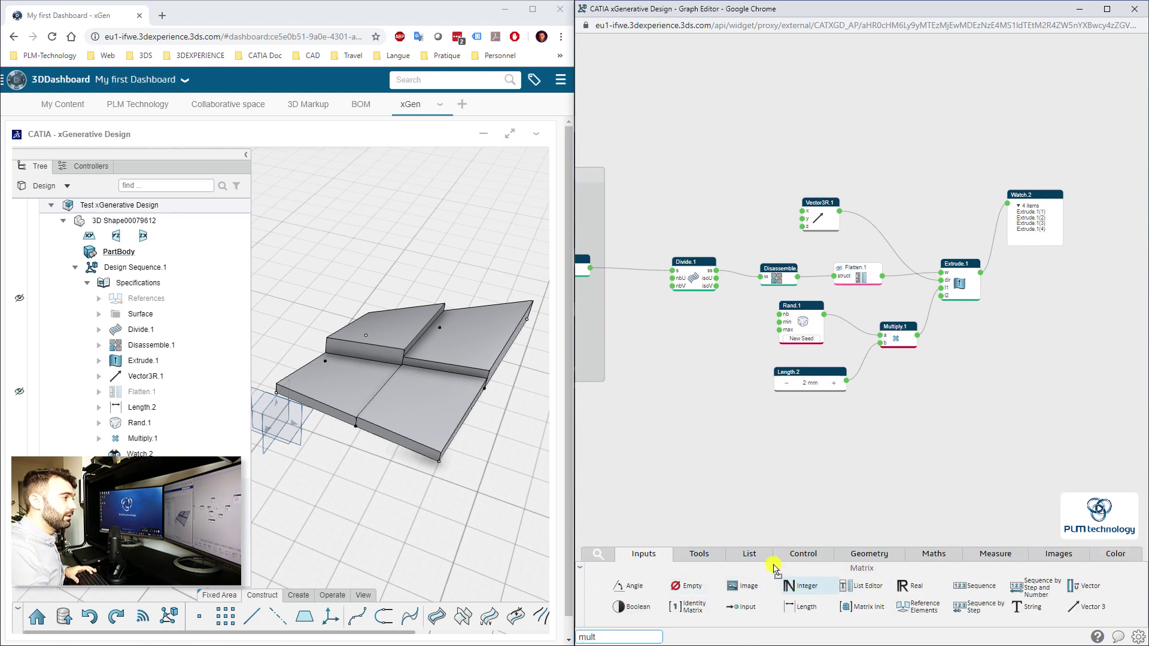
drag(799, 586, 630, 458)
middle_drag(629, 514, 726, 490)
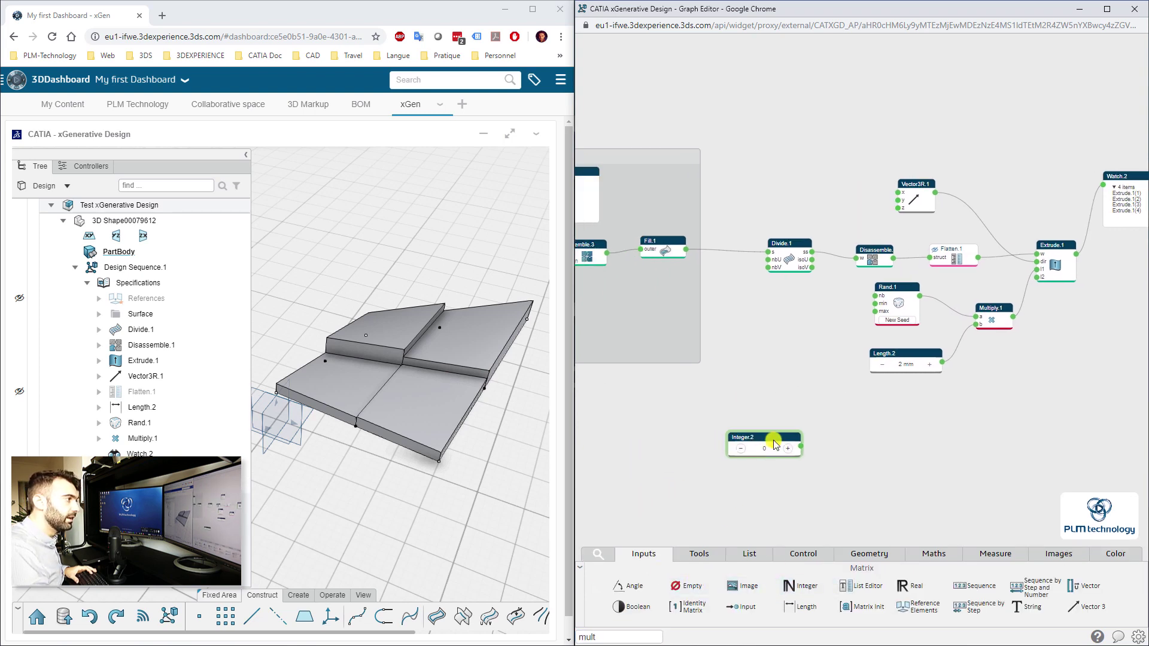
drag(774, 439, 667, 397)
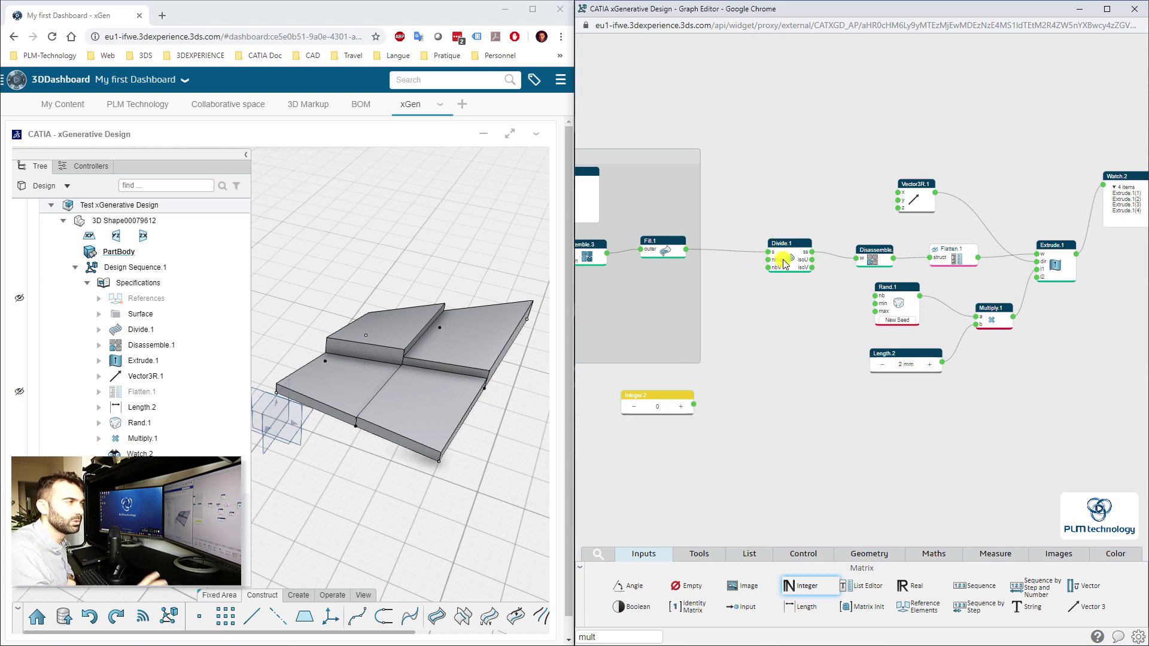
- Set Integer.2 to 3, with a min of 2 and a max of 20
click(658, 400)
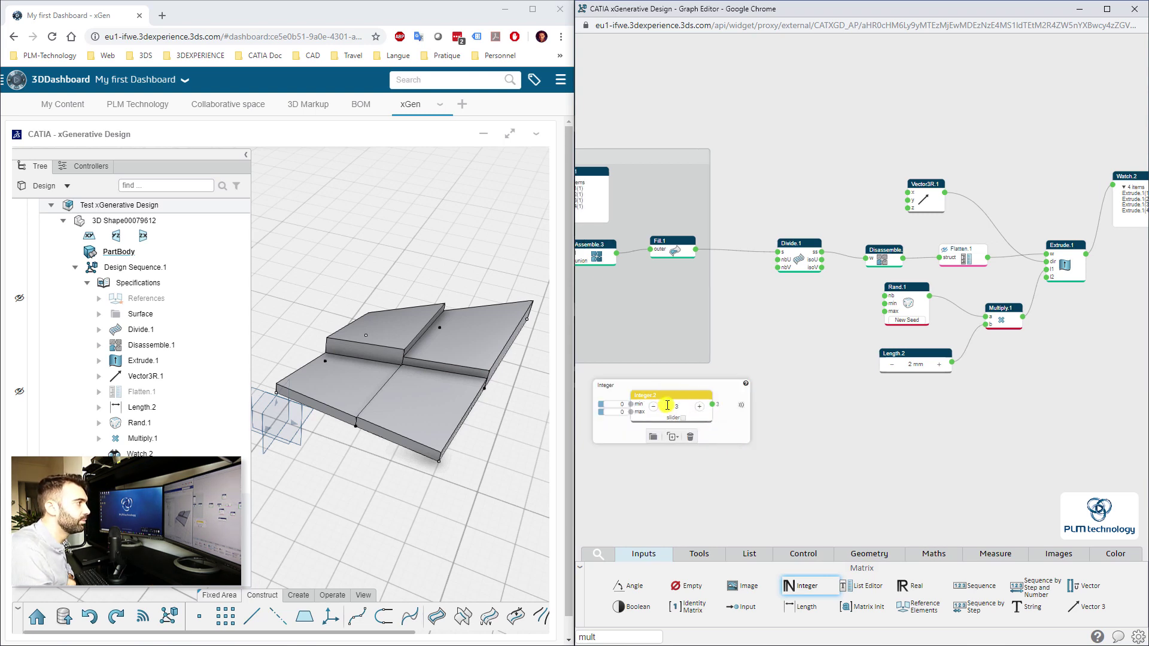
middle_drag(640, 442, 707, 384)
click(706, 391)
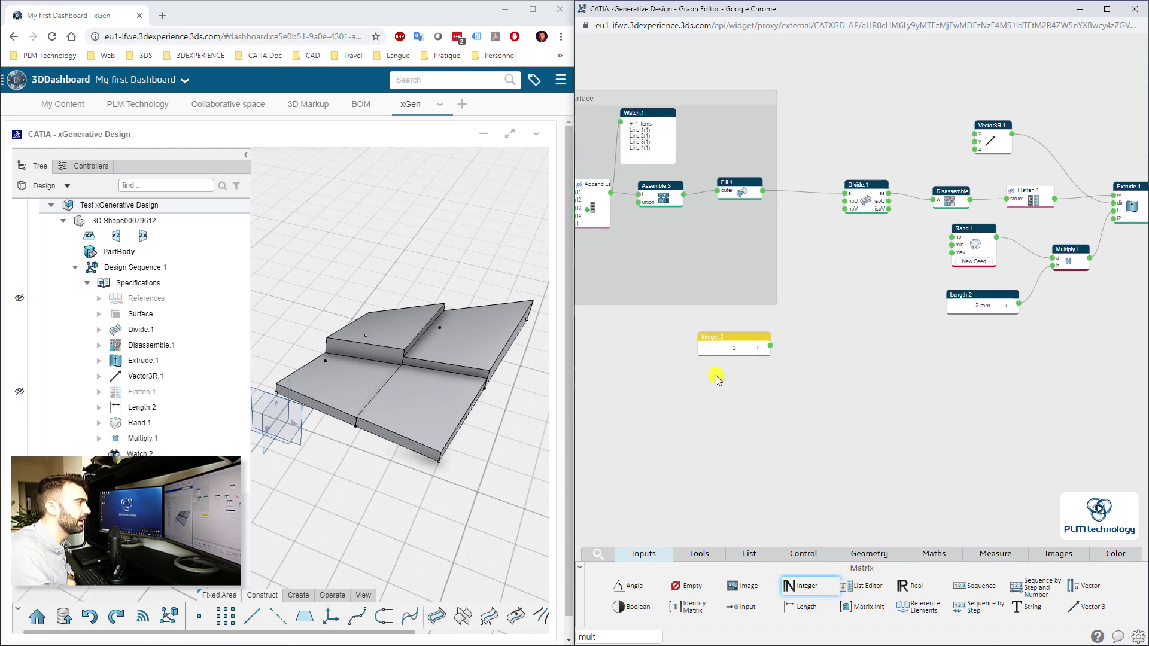
scroll(717, 377, up, 5)
click(751, 289)
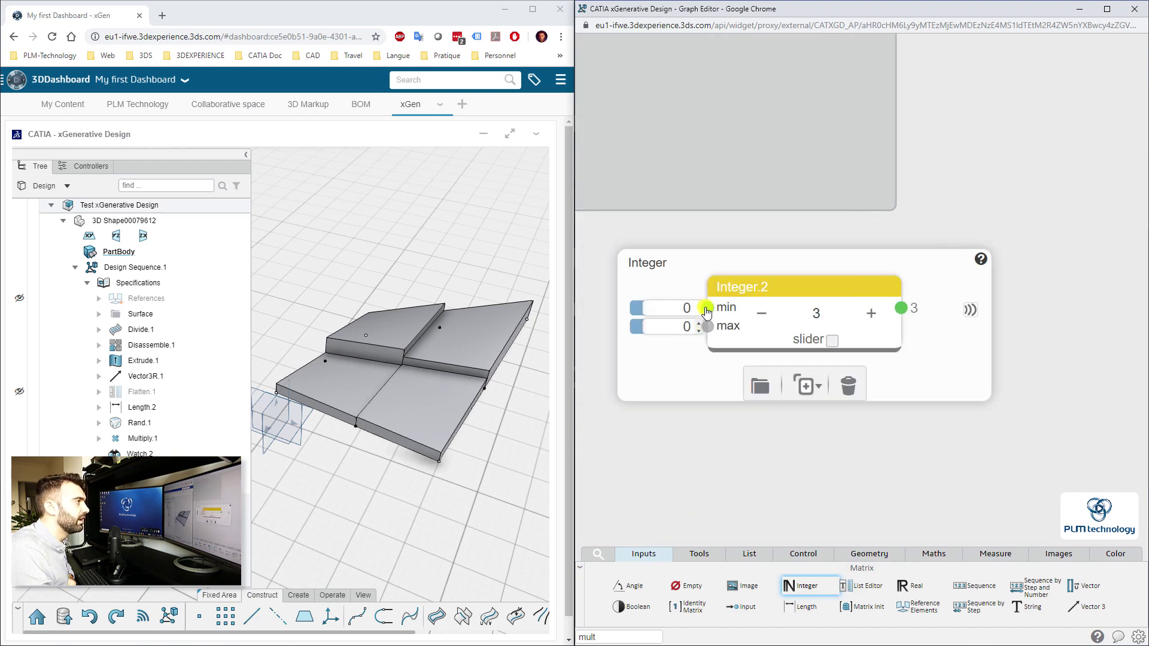
click(693, 307)
click(699, 304)
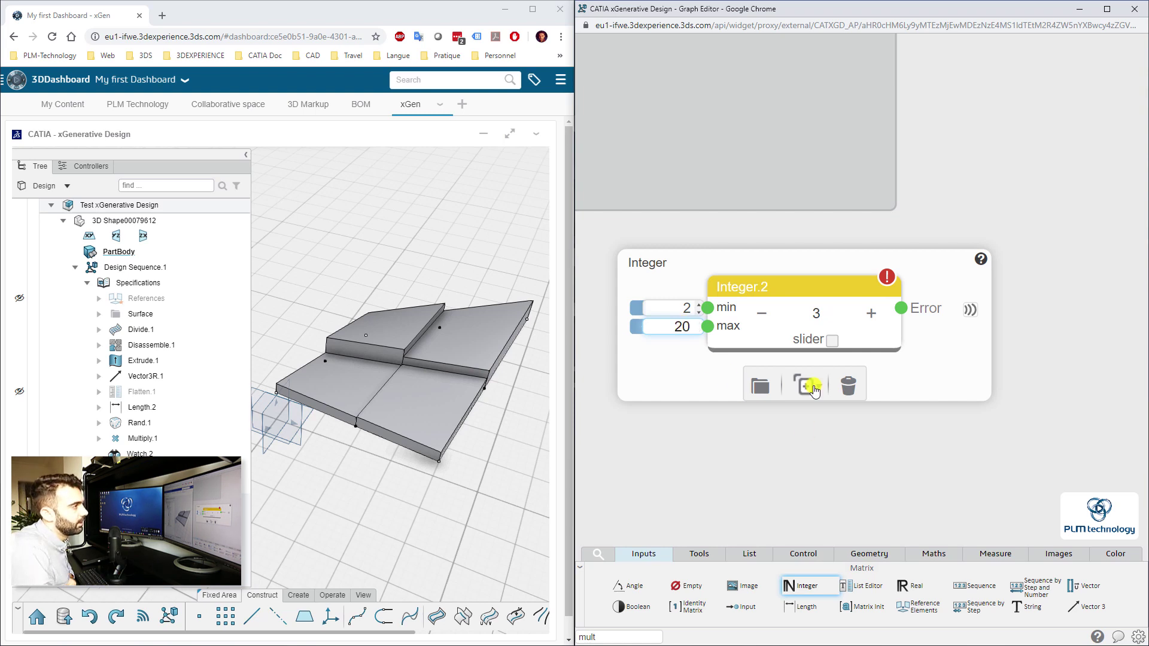
- Try the slider option on the Integer.2 node
click(831, 341)
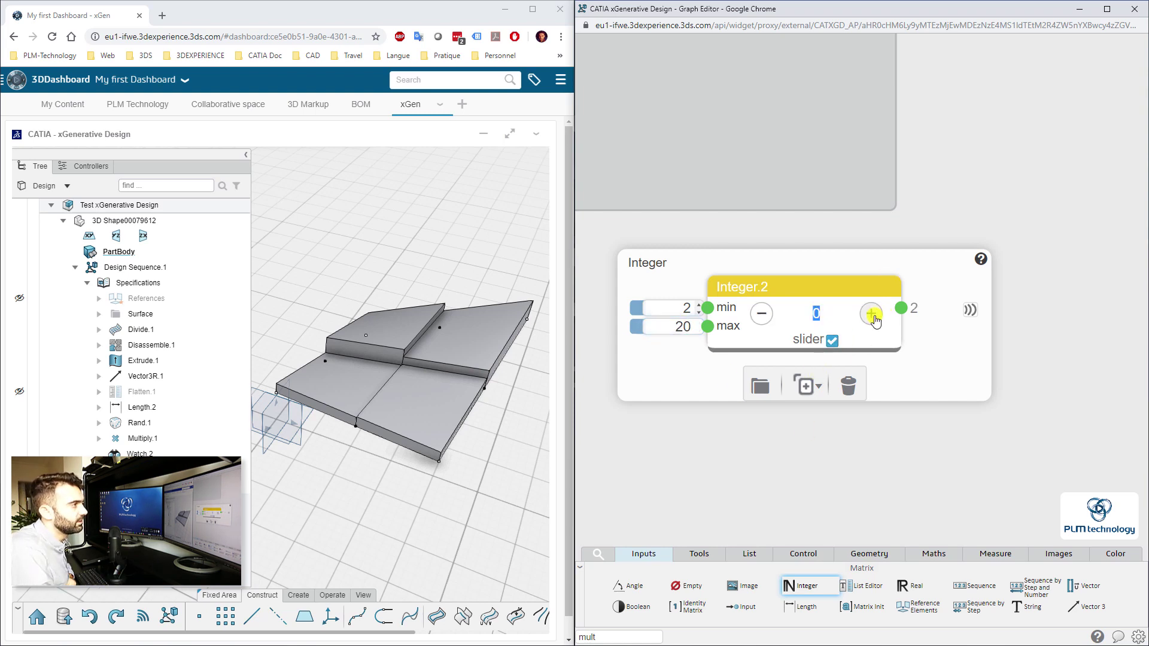
click(815, 428)
click(863, 321)
click(762, 311)
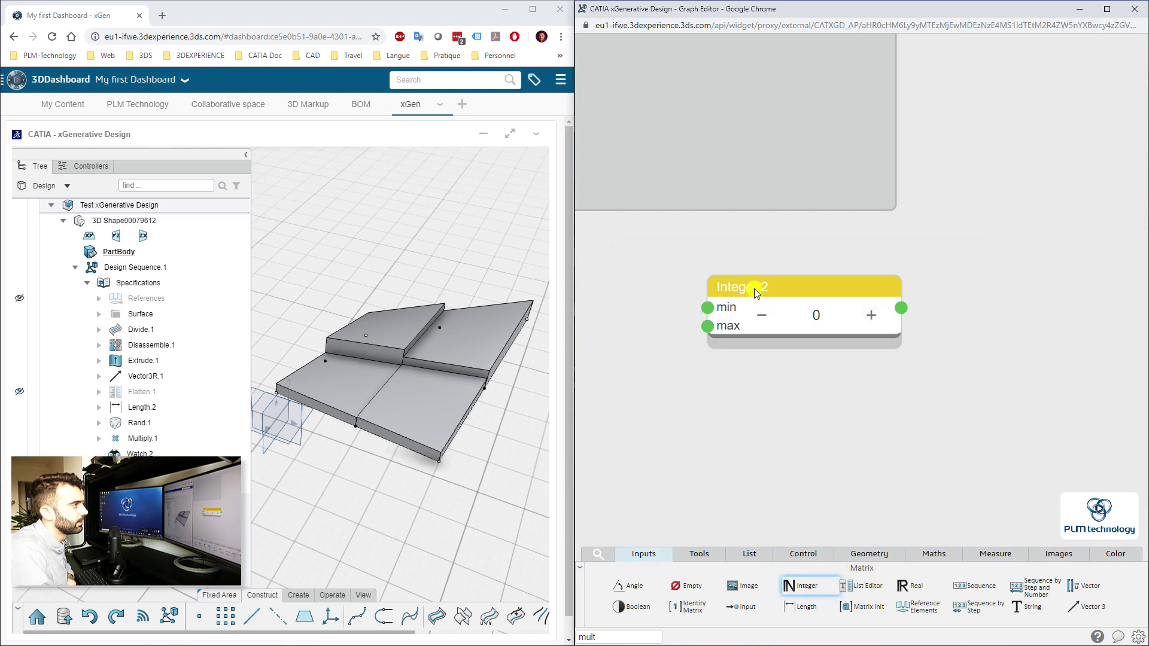
- Turn off the slider option on Integer.2 and raise its value to 5
double_click(757, 288)
click(831, 341)
click(871, 313)
click(871, 313)
click(871, 313)
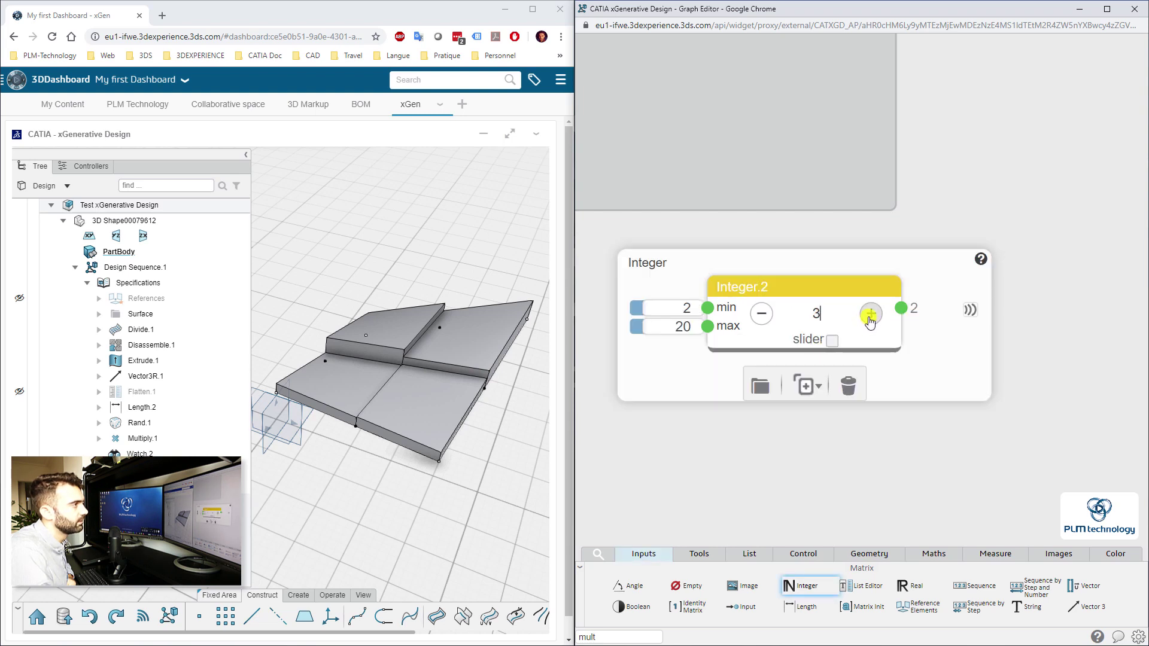
click(870, 313)
click(871, 313)
click(887, 453)
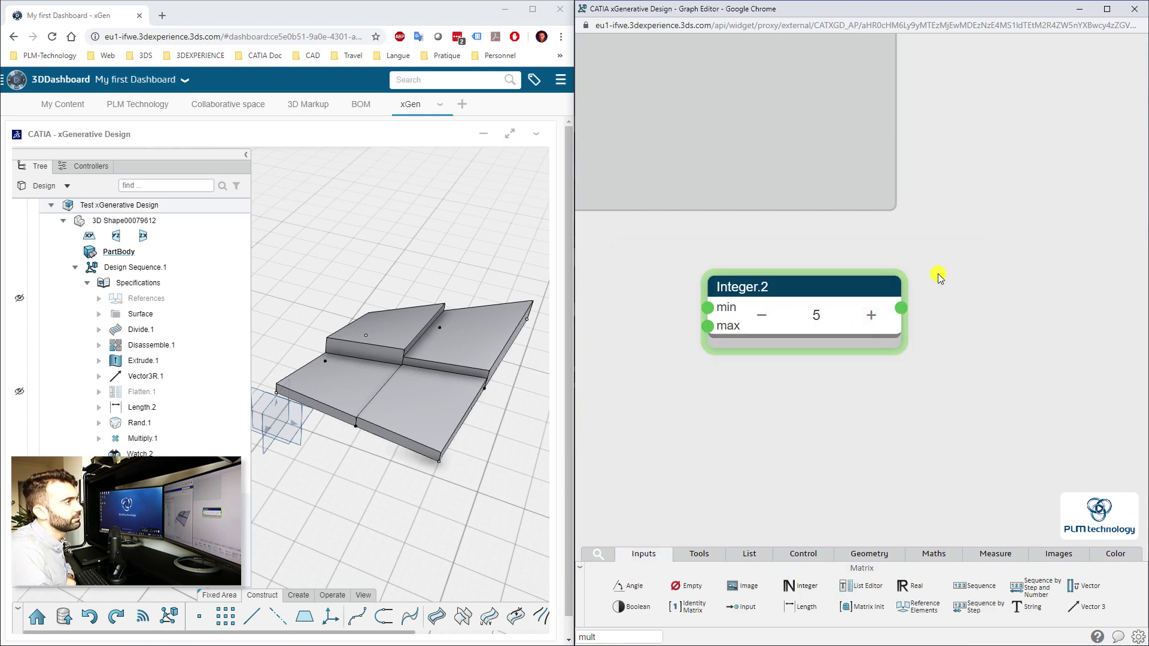
- Connect the Integer.2 output to both the nbU and nbV inputs of Divide.1
drag(941, 277, 850, 339)
middle_drag(847, 338, 822, 346)
middle_drag(881, 262, 790, 349)
scroll(775, 368, up, 2)
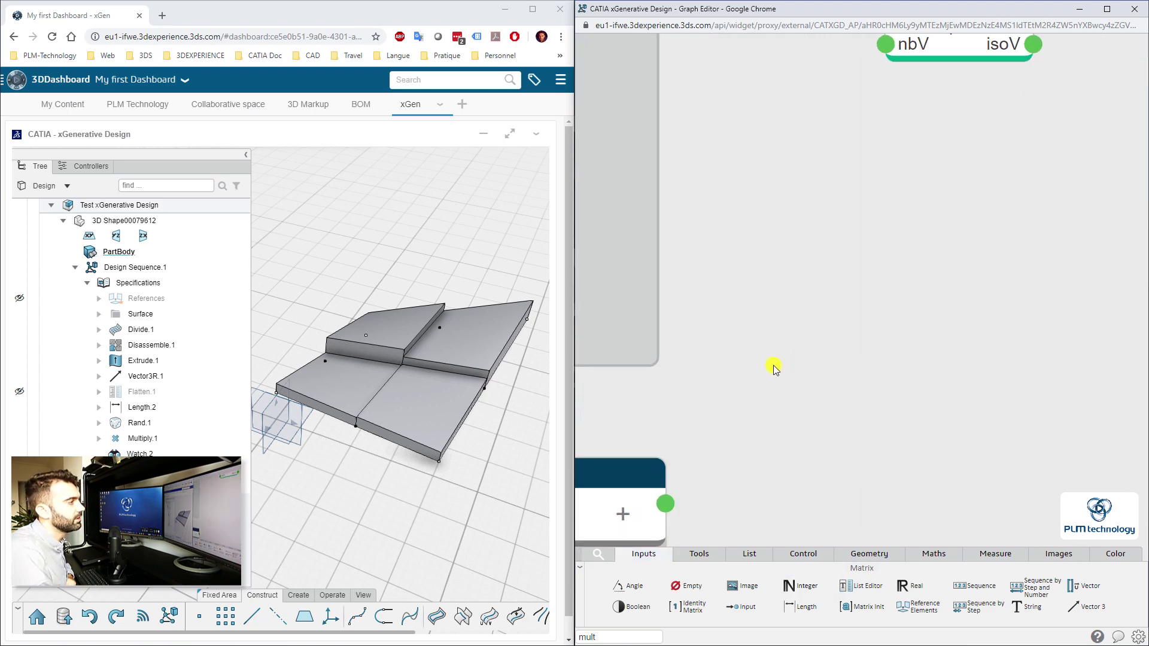
scroll(768, 374, down, 5)
scroll(769, 374, down, 3)
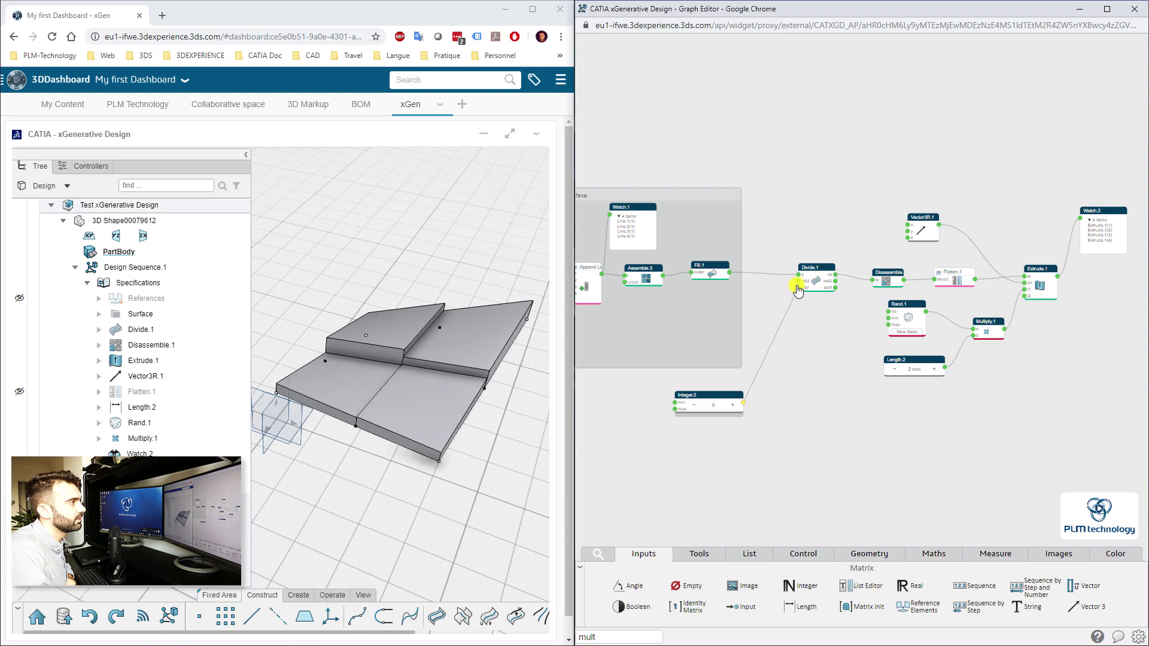
drag(798, 289, 800, 288)
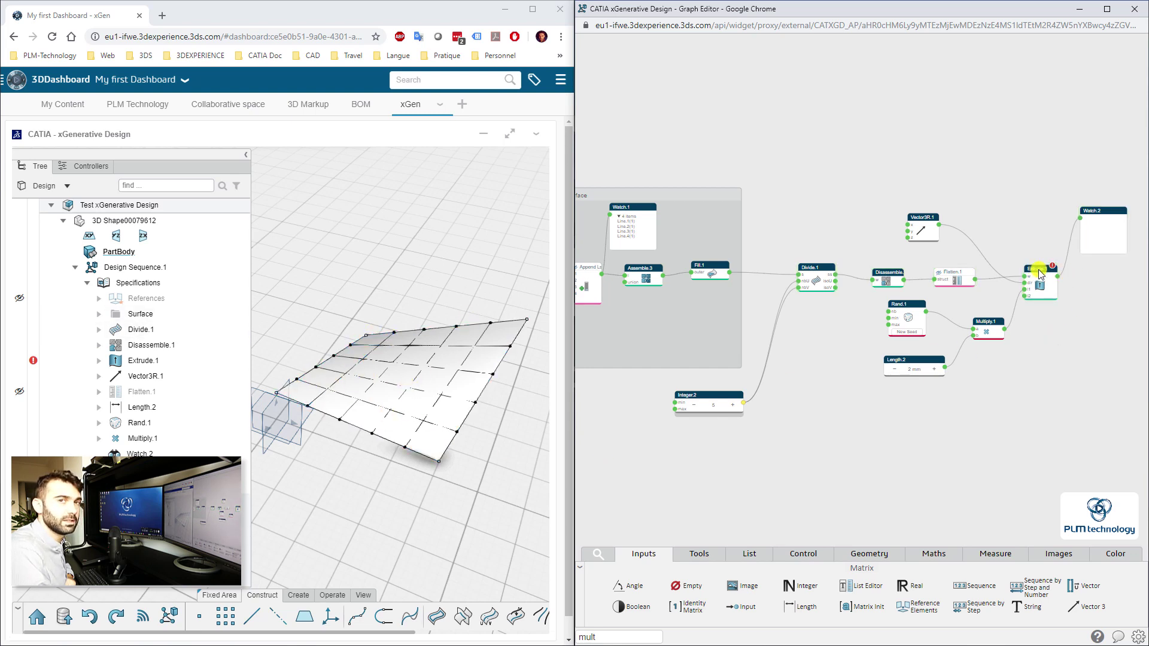
- Connect the Integer.2 output to the nb input of Rand.1 and check the Random node's inputs
middle_drag(1046, 345, 1025, 349)
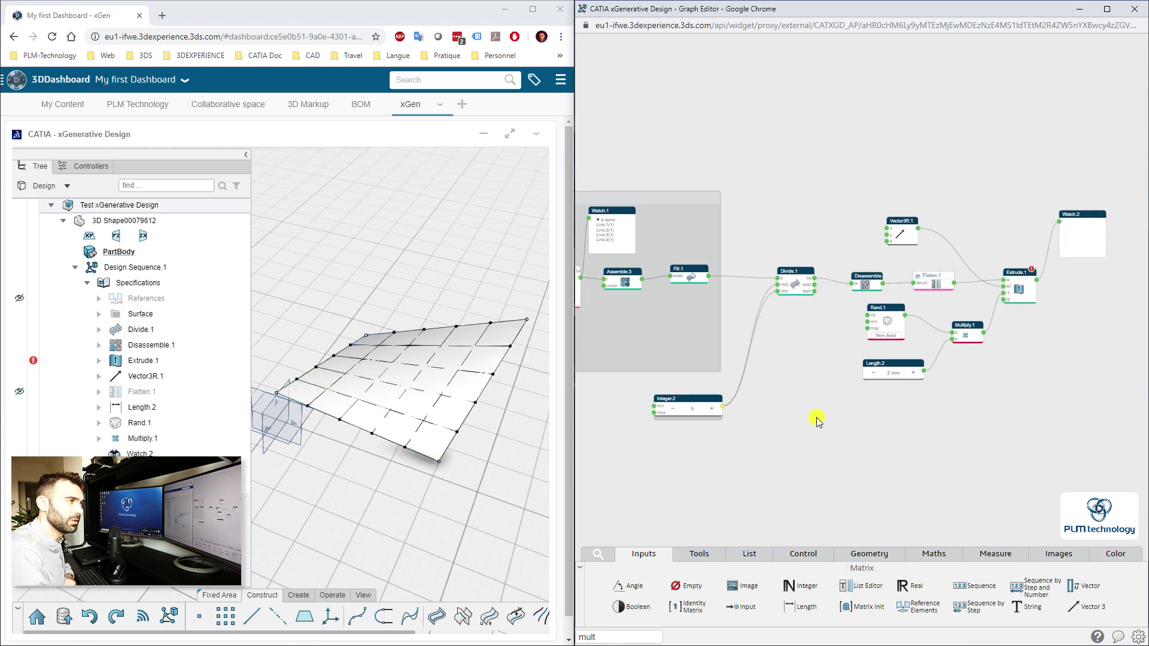
scroll(819, 421, up, 4)
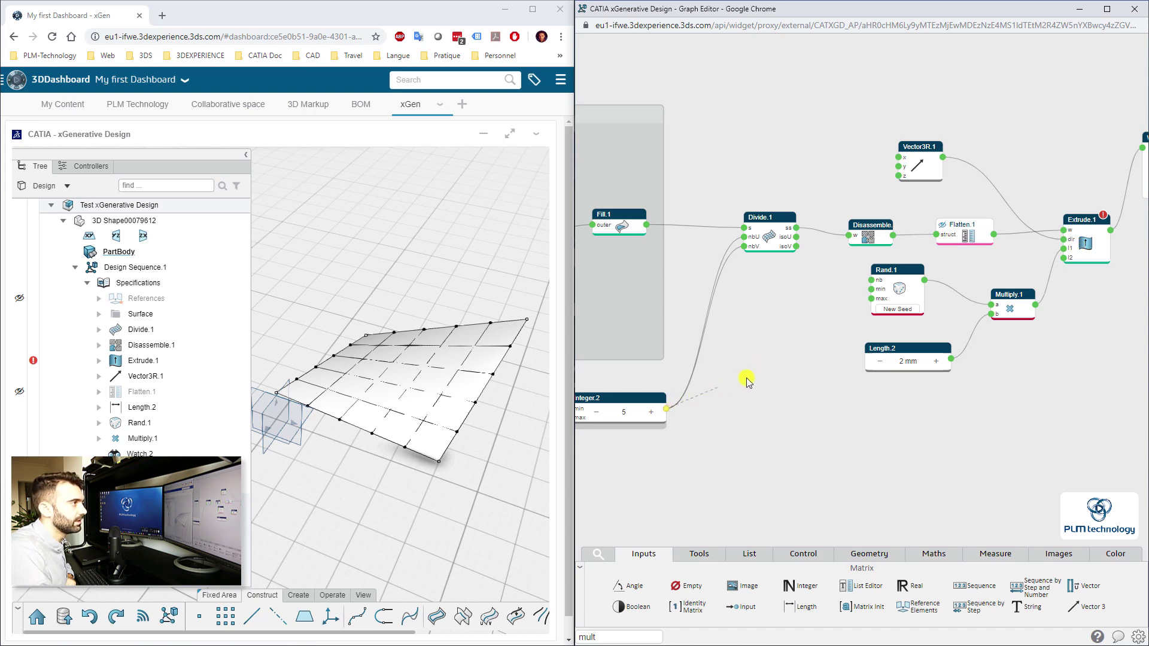
drag(850, 303, 872, 280)
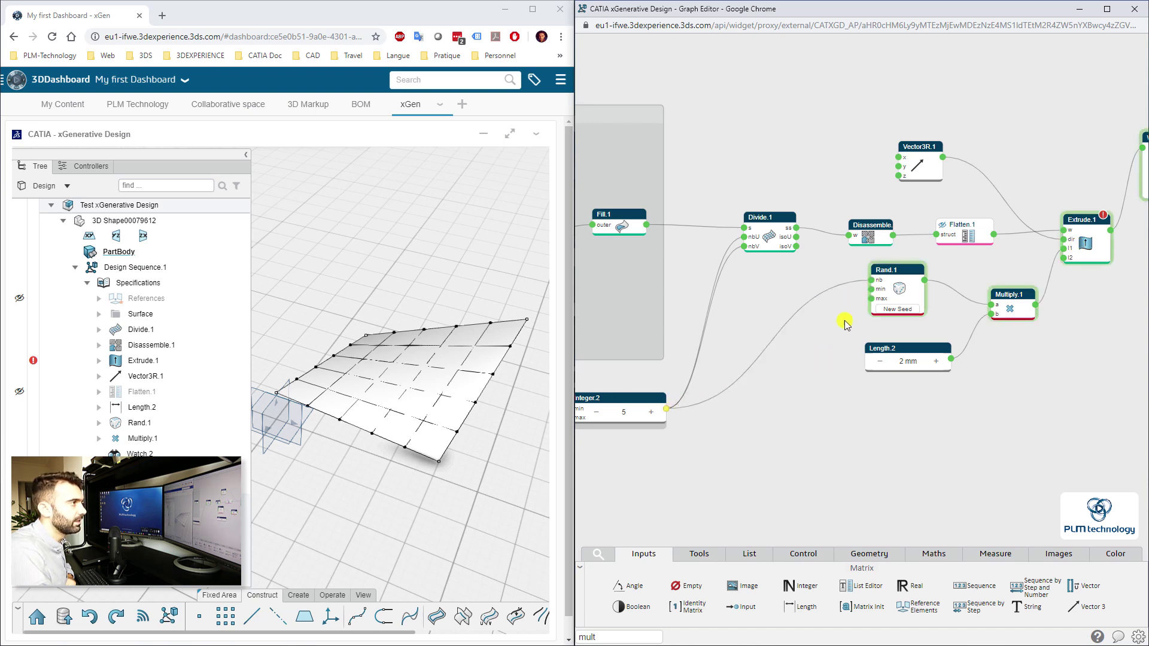
middle_drag(705, 407, 740, 412)
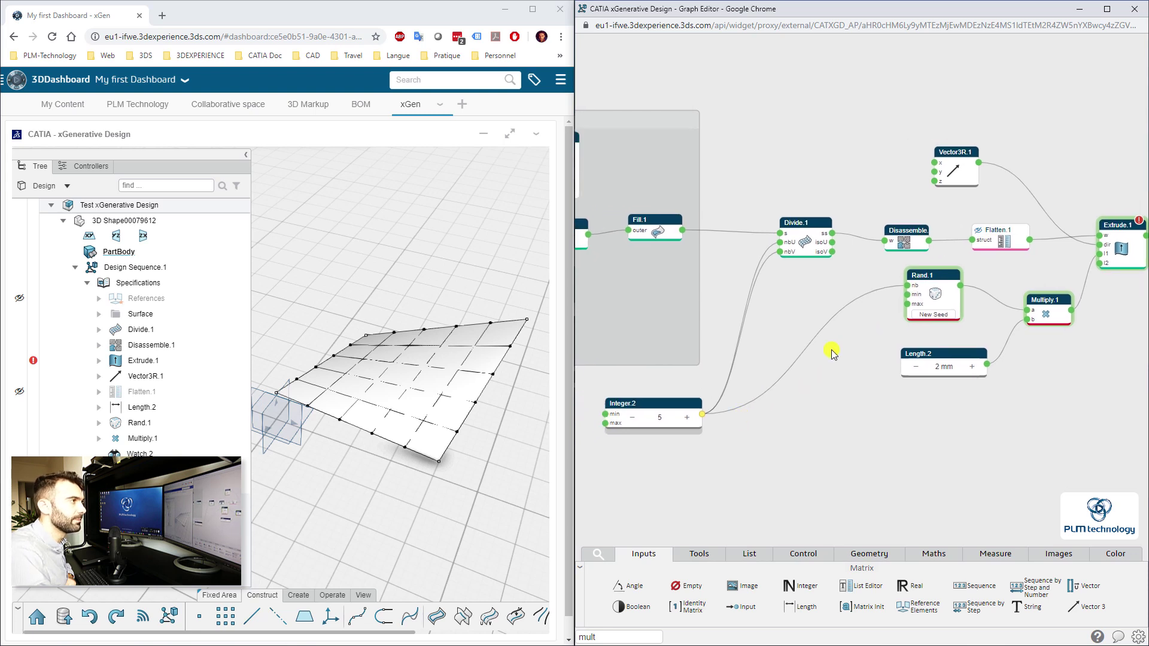
click(932, 275)
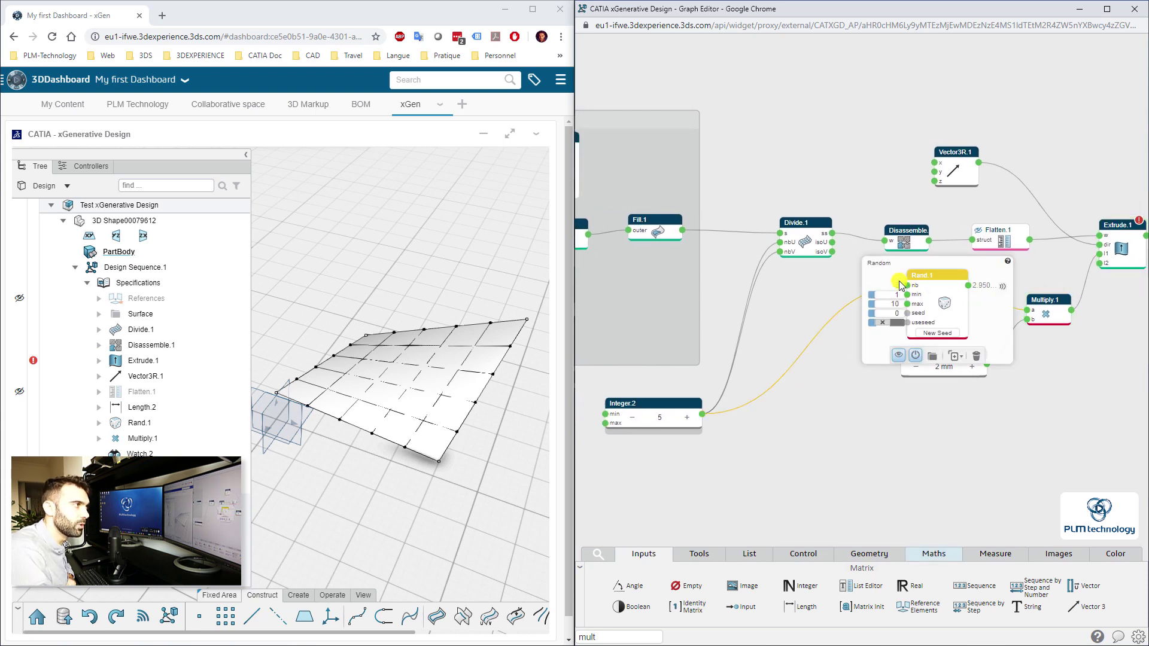
click(873, 392)
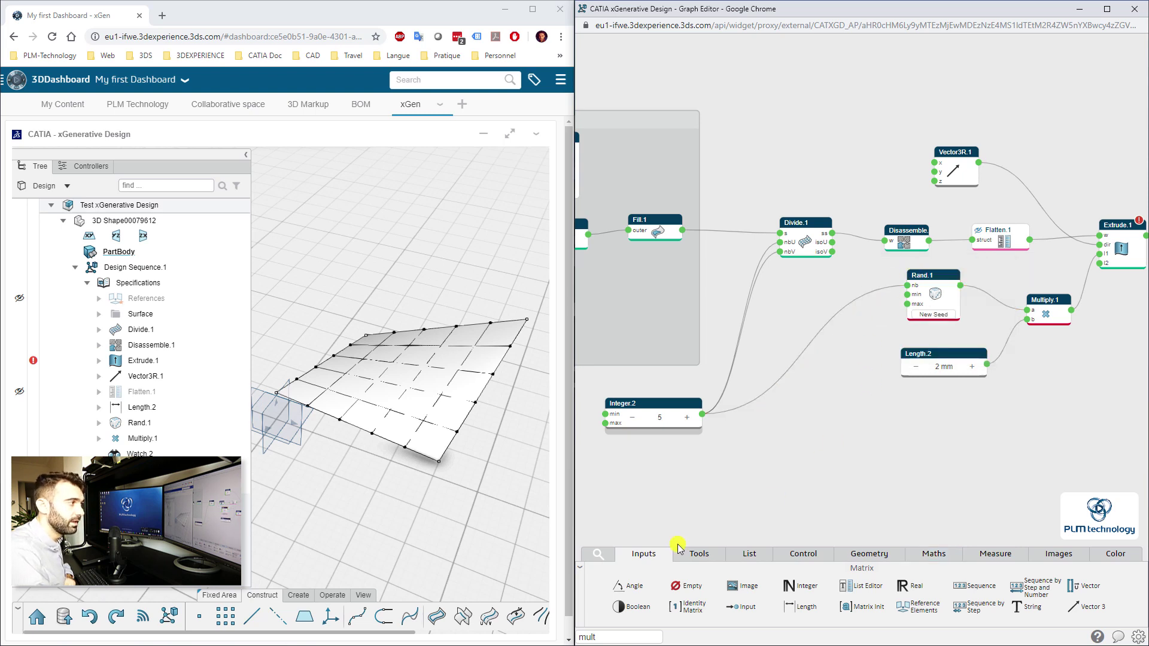
- Find the Square function and add it to the graph between Integer.2 and the Random node
click(622, 637)
text(s)
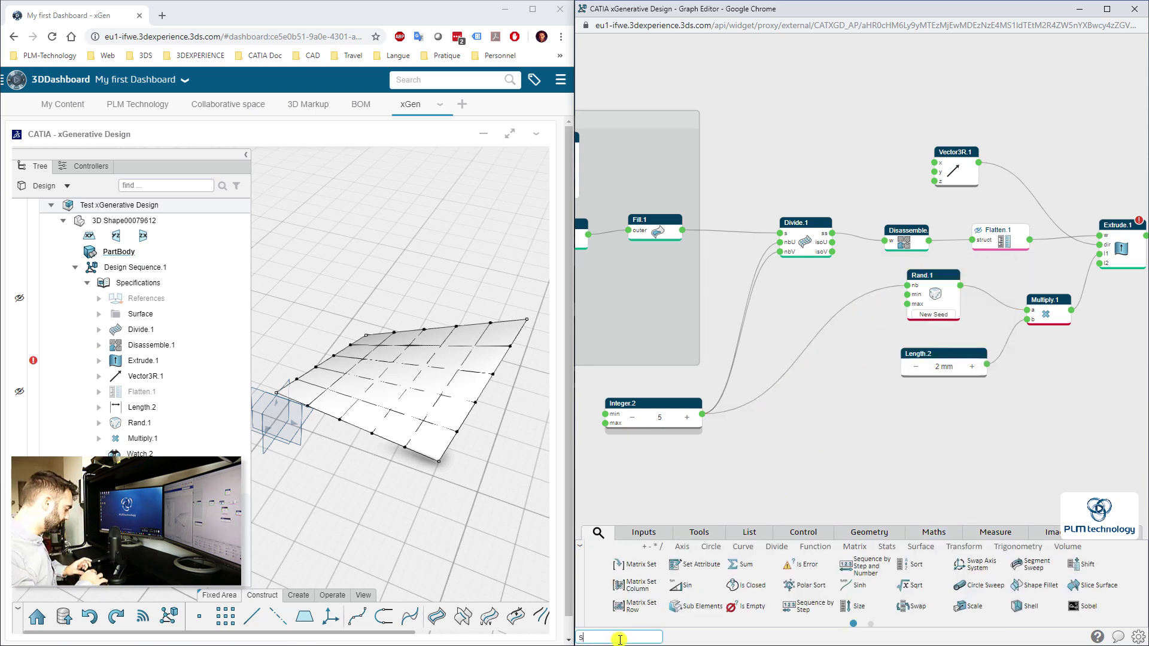
text(qu)
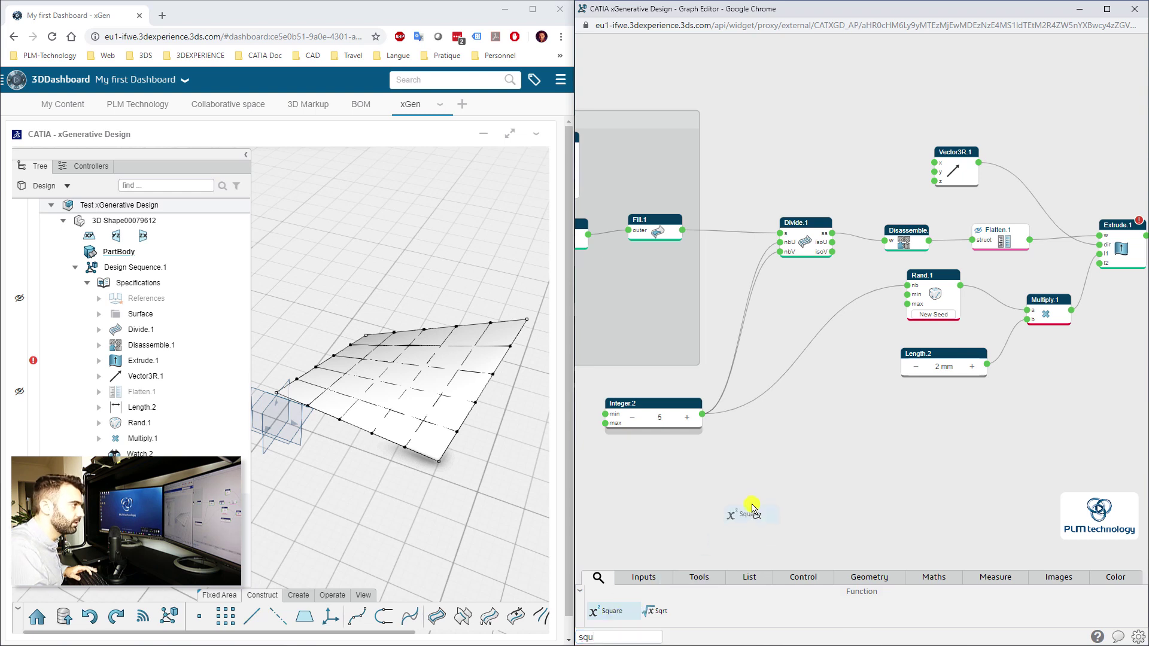
click(802, 422)
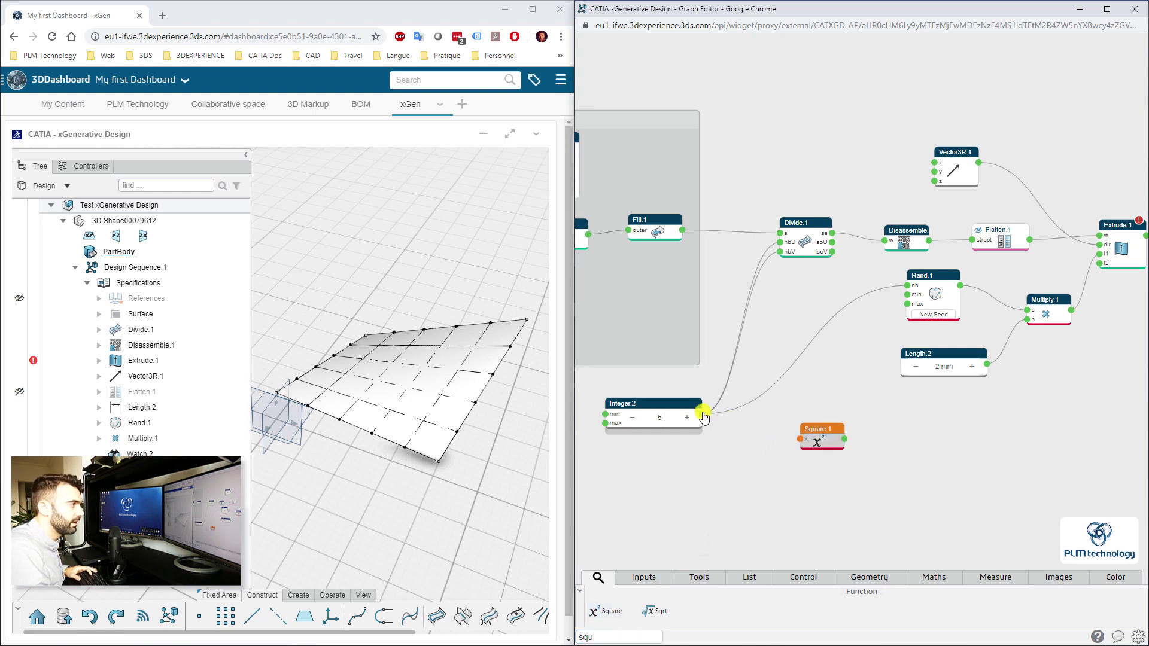
- Connect Integer.2 to Square.1 and Square.1 to the nb input of Rand.1, then shift Square.1 slightly upward
click(802, 441)
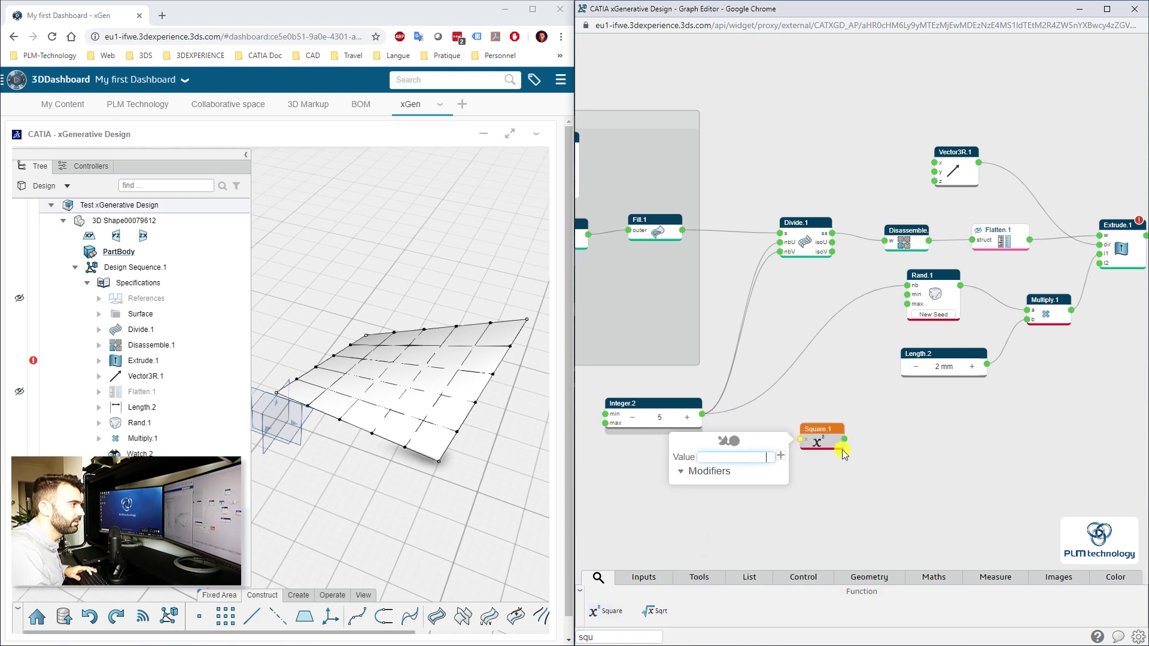
click(761, 423)
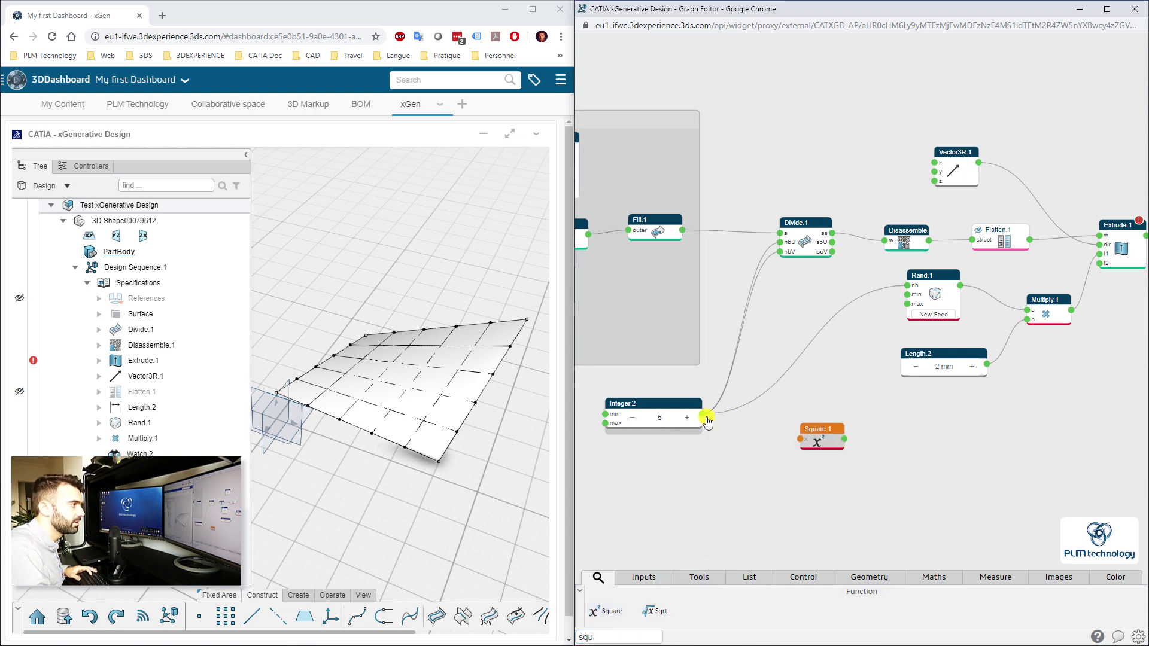
click(801, 441)
click(845, 439)
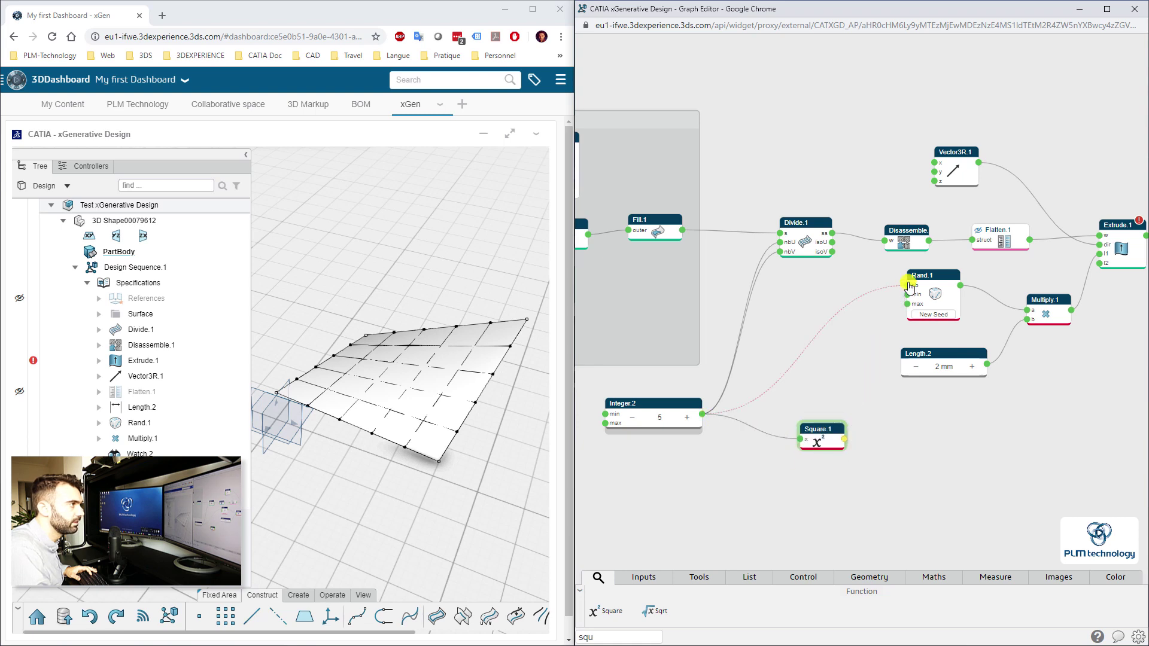
click(908, 286)
drag(831, 425, 824, 391)
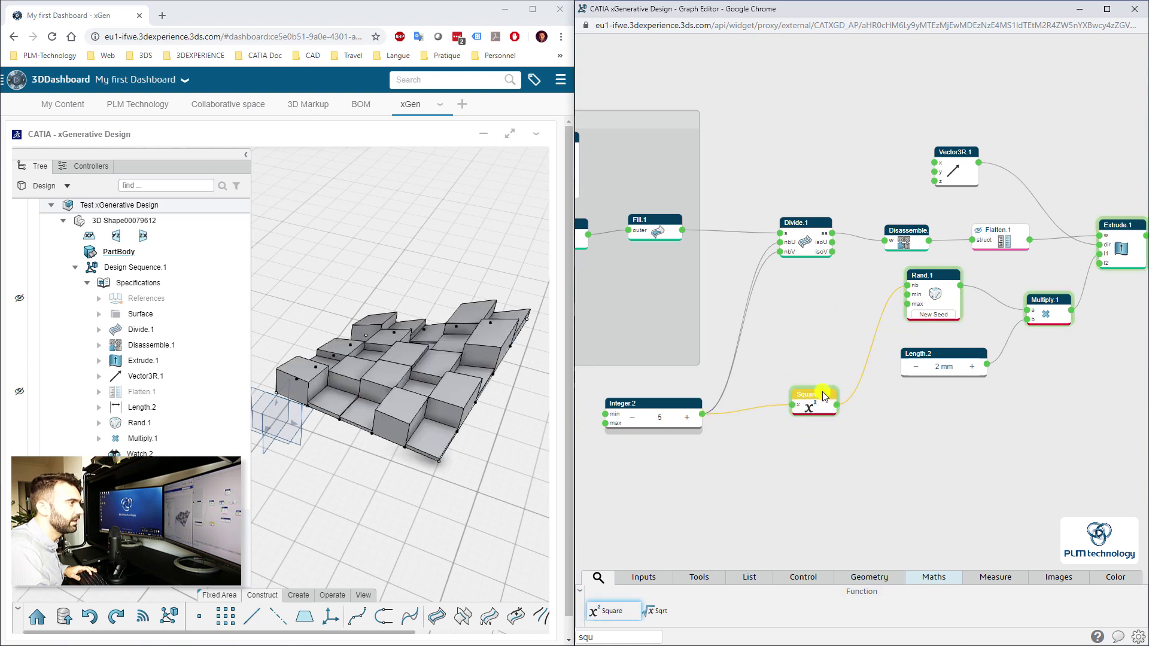
click(815, 487)
- Hide the geometry of the Surface group
middle_drag(825, 469, 740, 469)
middle_drag(911, 466, 870, 468)
scroll(847, 468, up, 1)
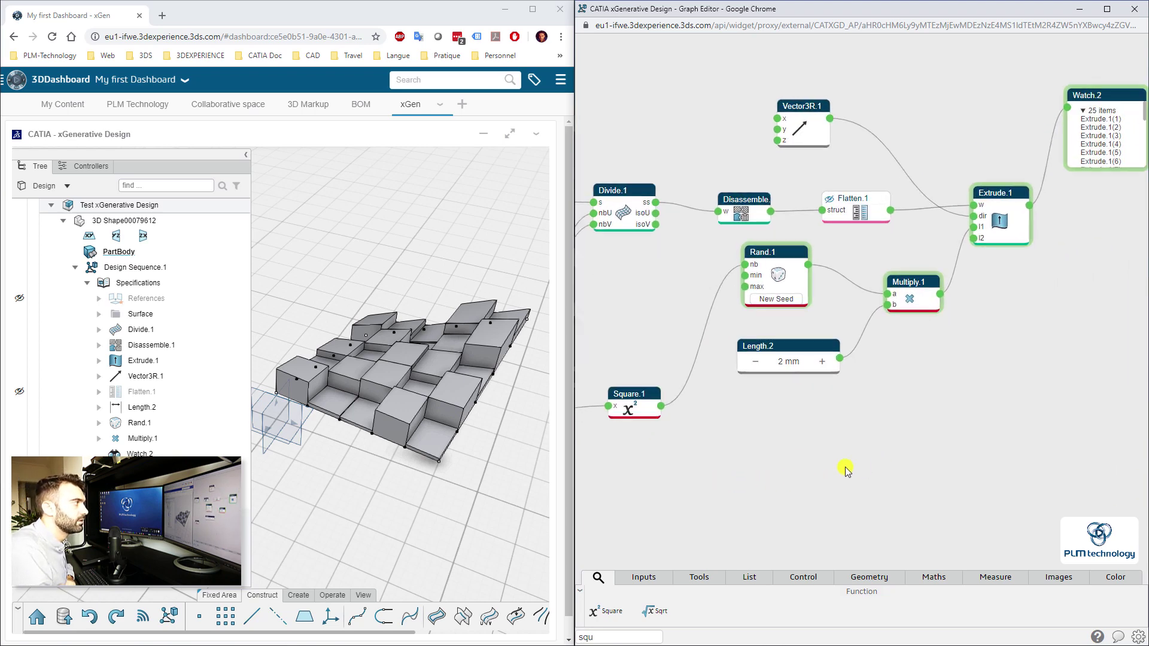
scroll(781, 458, down, 3)
middle_drag(701, 258, 833, 235)
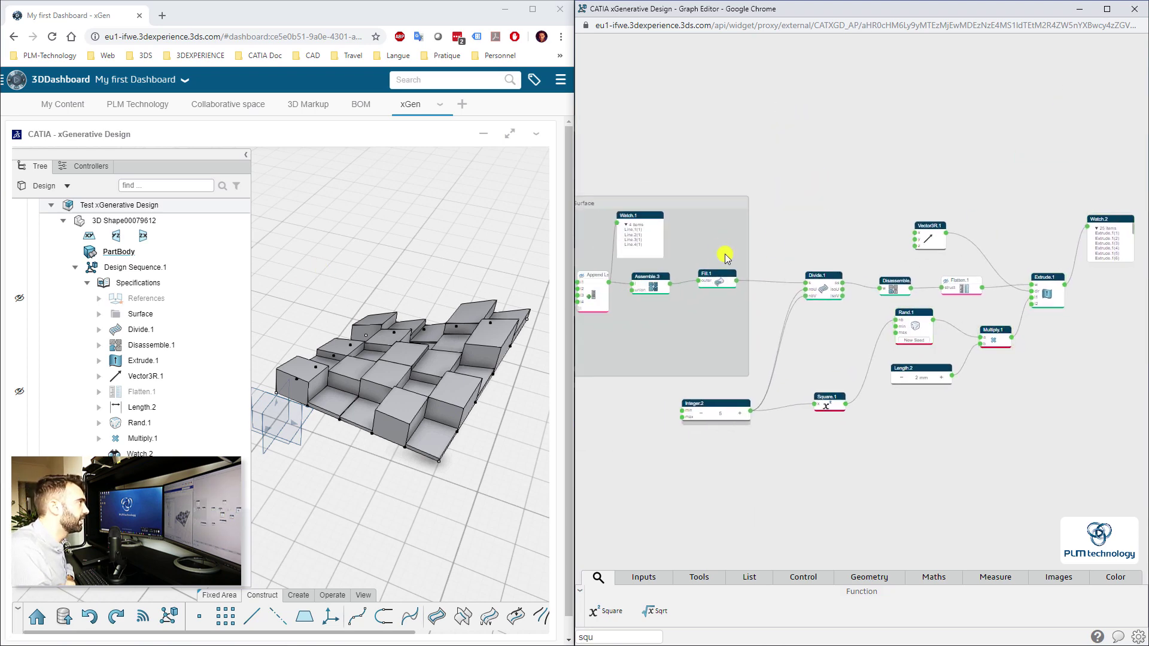
click(680, 202)
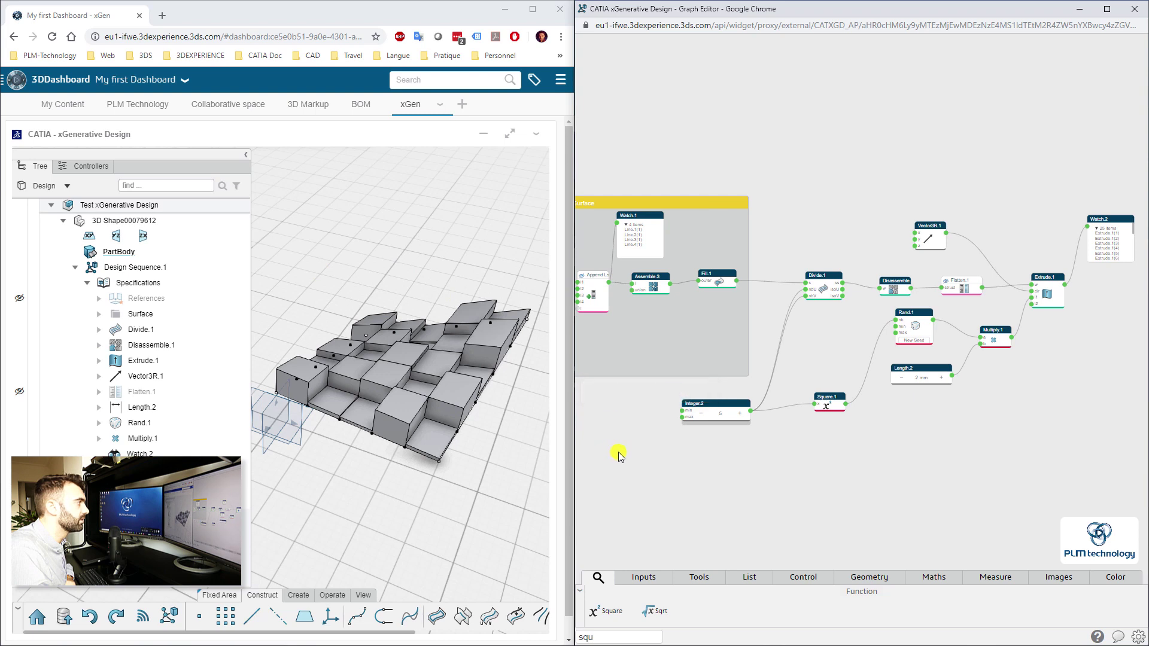
middle_drag(620, 456, 794, 471)
click(673, 243)
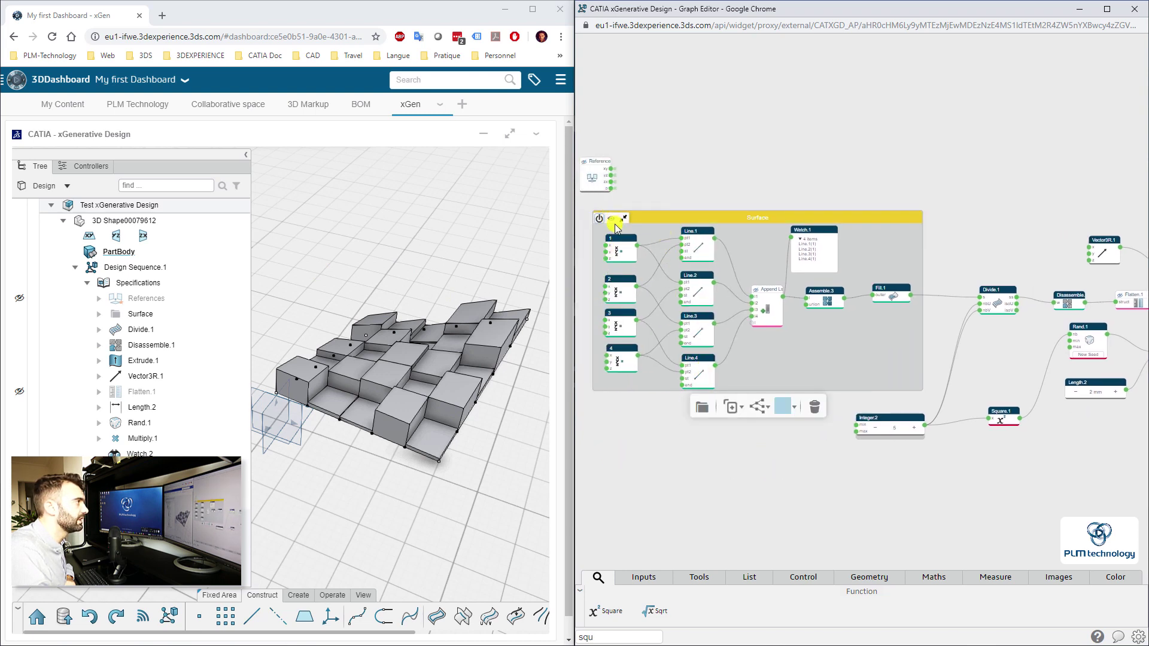
click(615, 223)
click(849, 489)
middle_drag(875, 494, 667, 446)
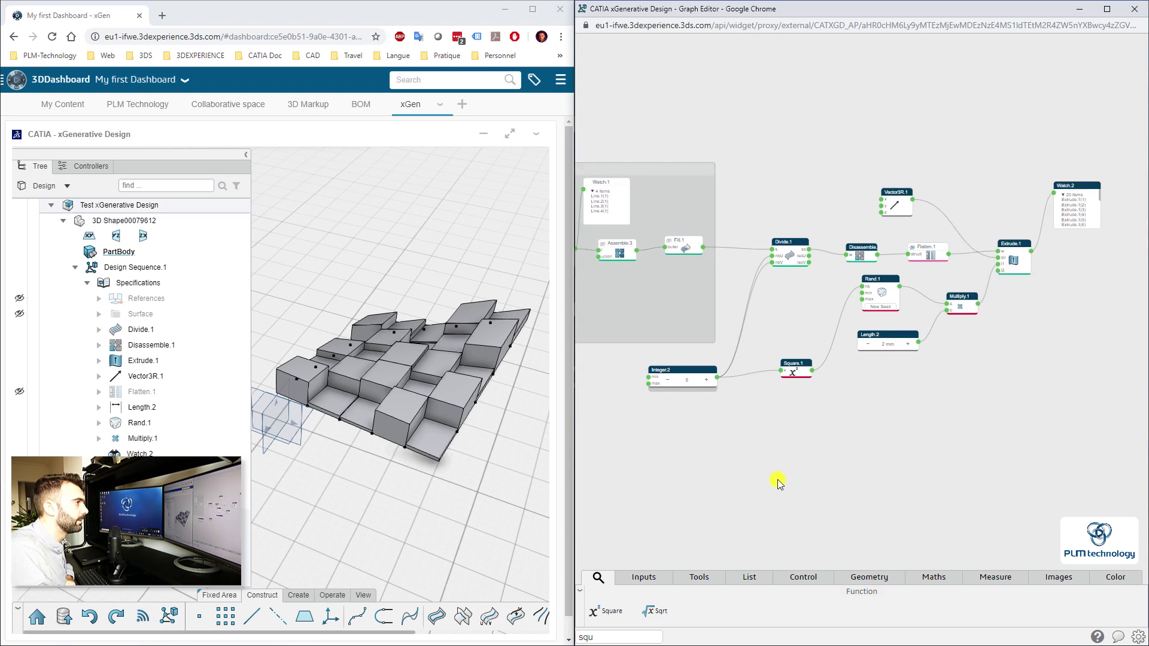
- Group all nodes from Divide.1 and Square.1 through Watch.2, excluding Integer.2, into a region named Height
middle_drag(1022, 333, 959, 368)
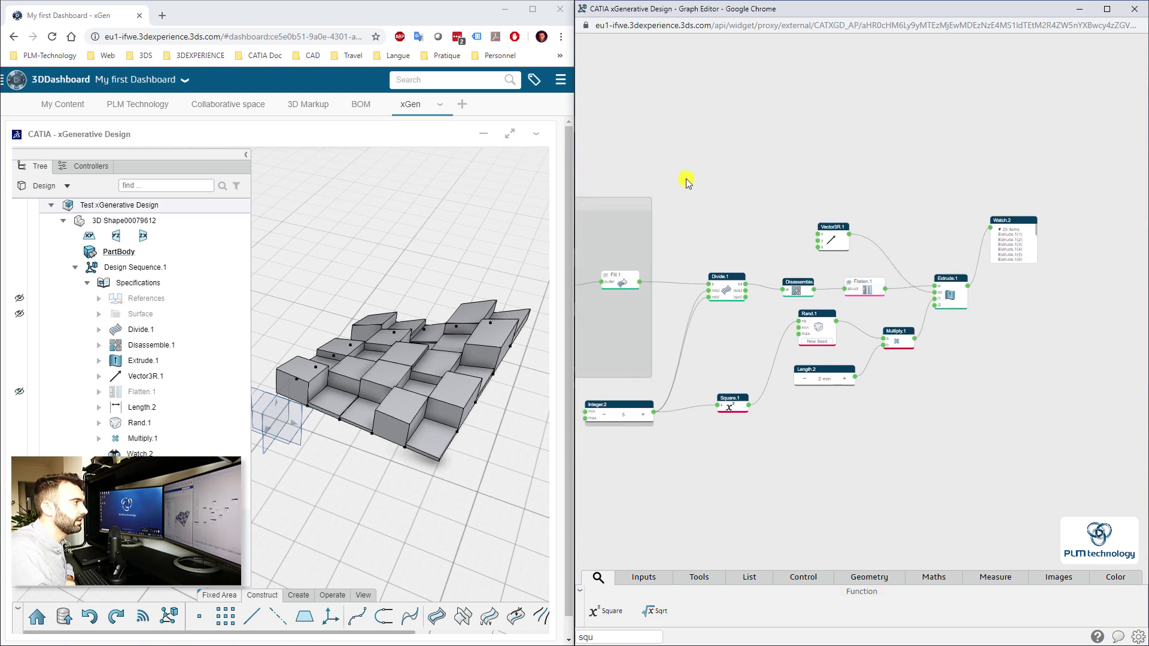
drag(686, 179, 1061, 445)
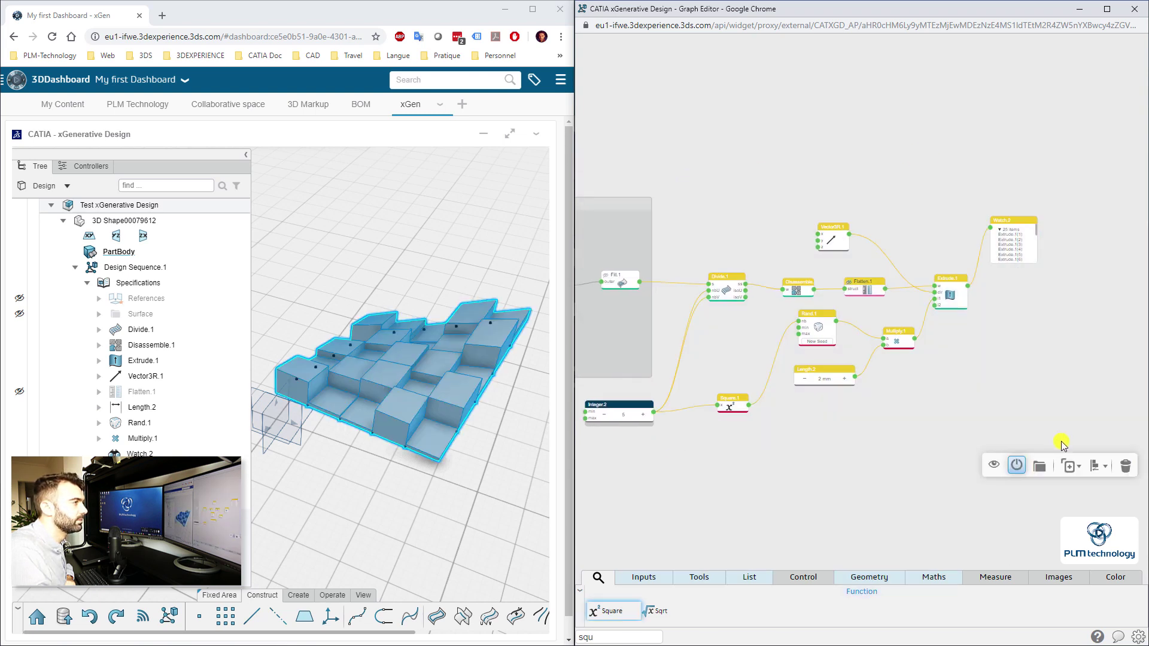
click(1042, 466)
click(891, 211)
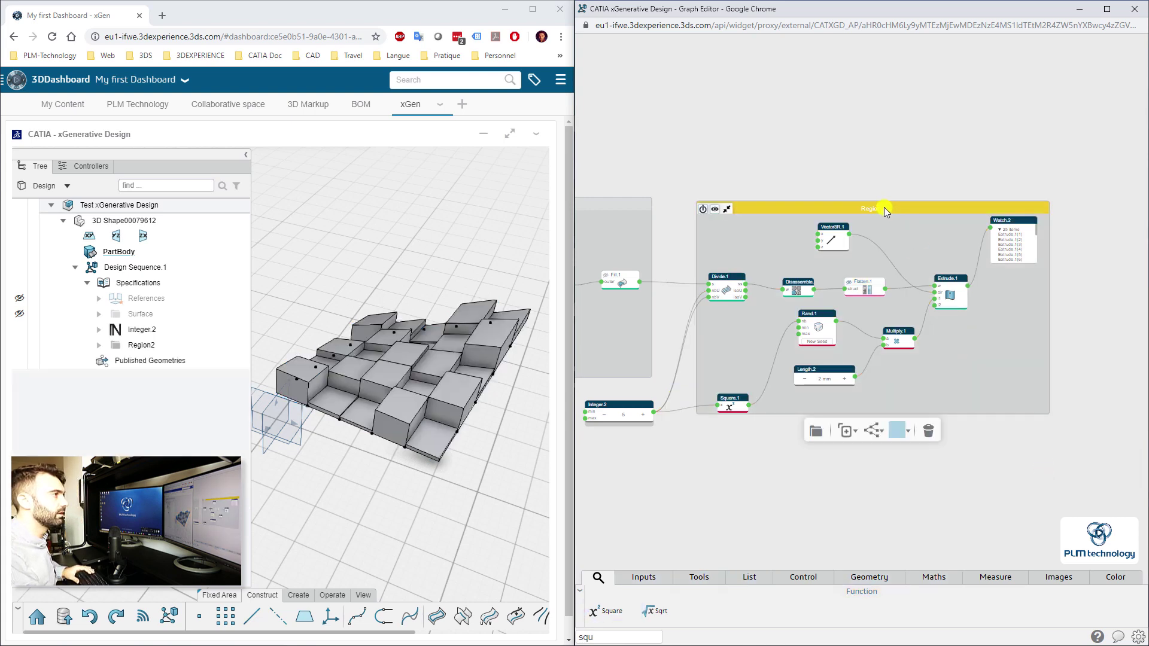
double_click(881, 208)
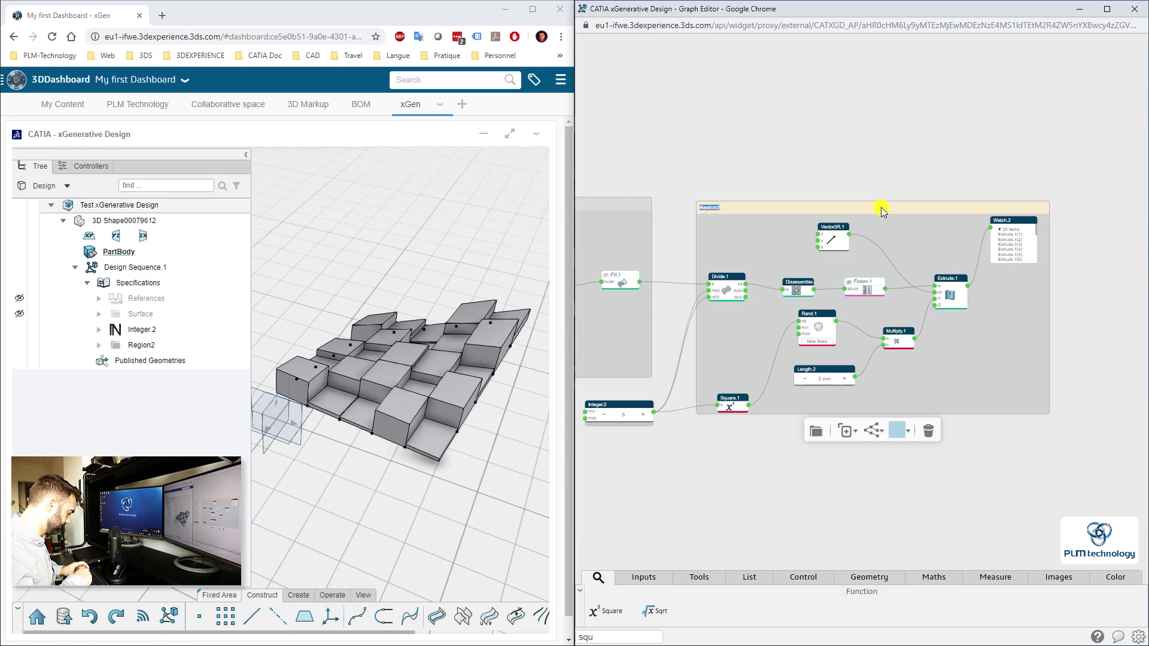
click(859, 494)
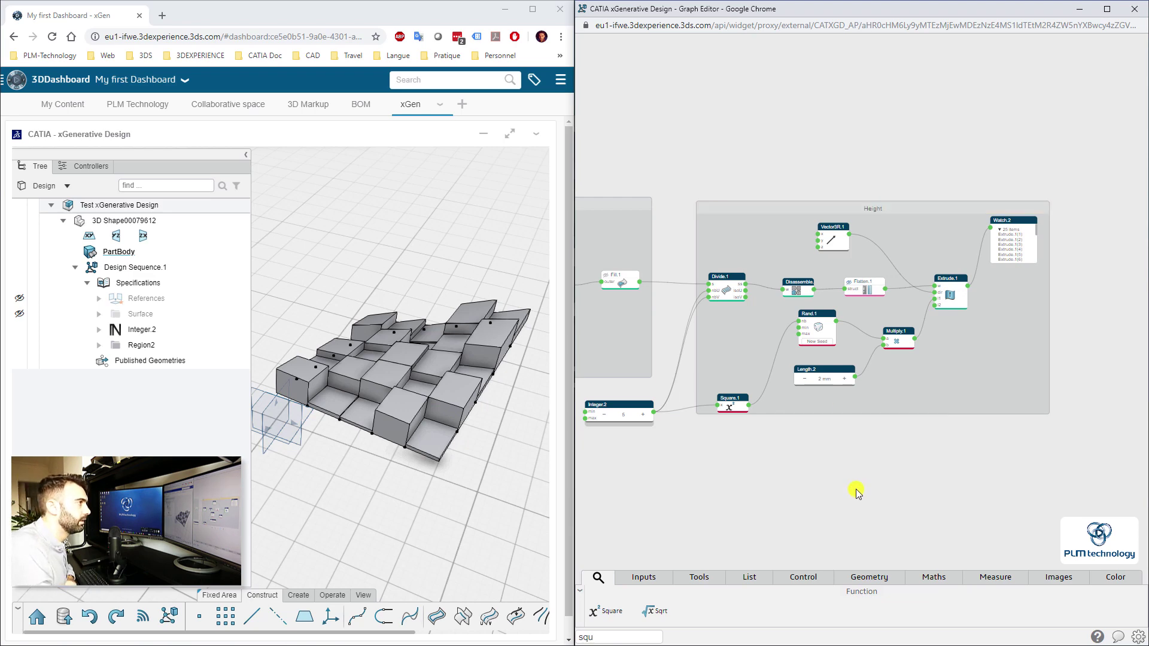
- Inspect the extruded blocks in the 3D view from a lower angle
middle_drag(858, 492, 845, 435)
middle_drag(388, 453, 182, 434)
scroll(433, 360, up, 4)
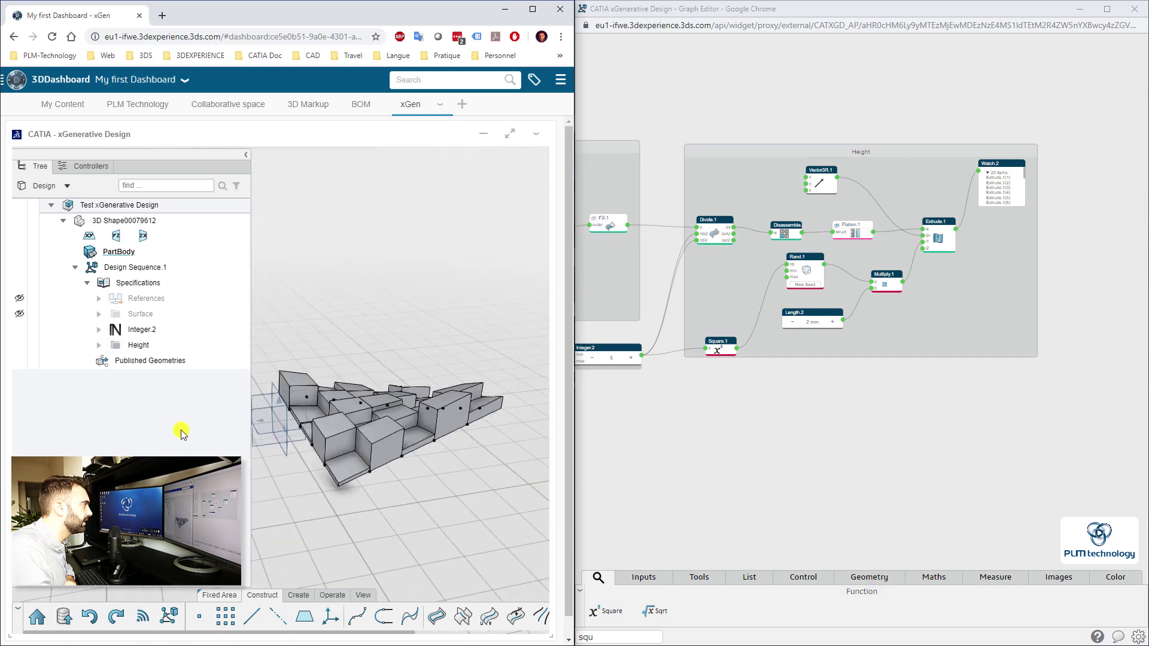
- Raise Integer.2 to 6 and on to 7, viewing the subdivided blocks from different angles
middle_drag(357, 437, 398, 518)
click(631, 357)
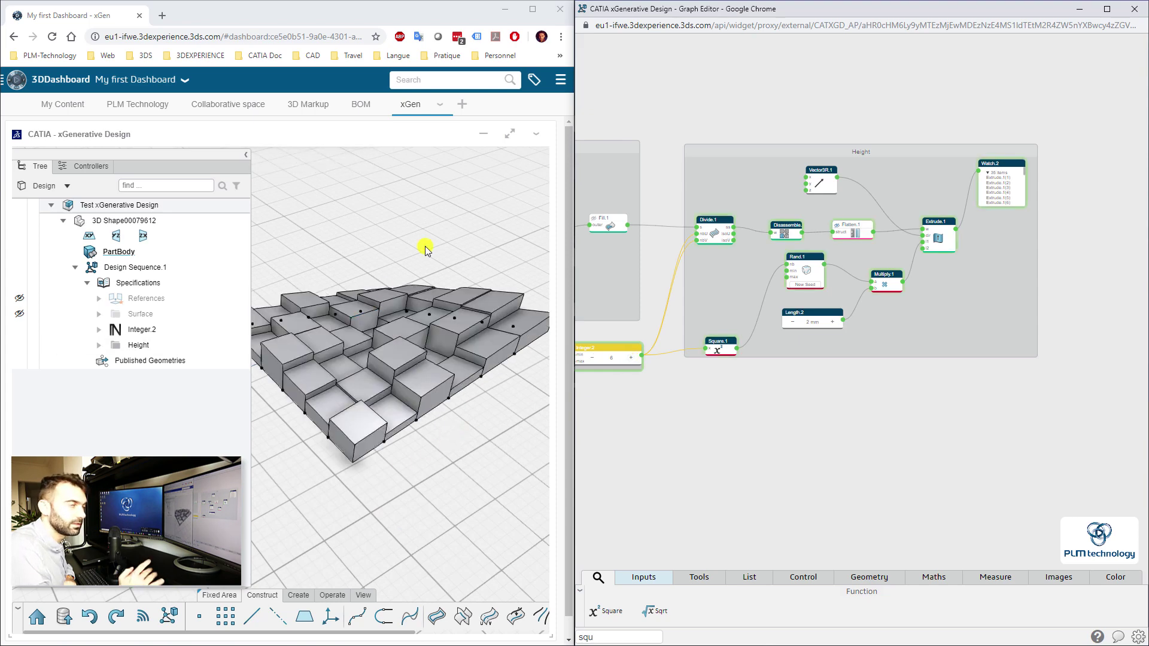
middle_drag(426, 241, 482, 379)
click(633, 359)
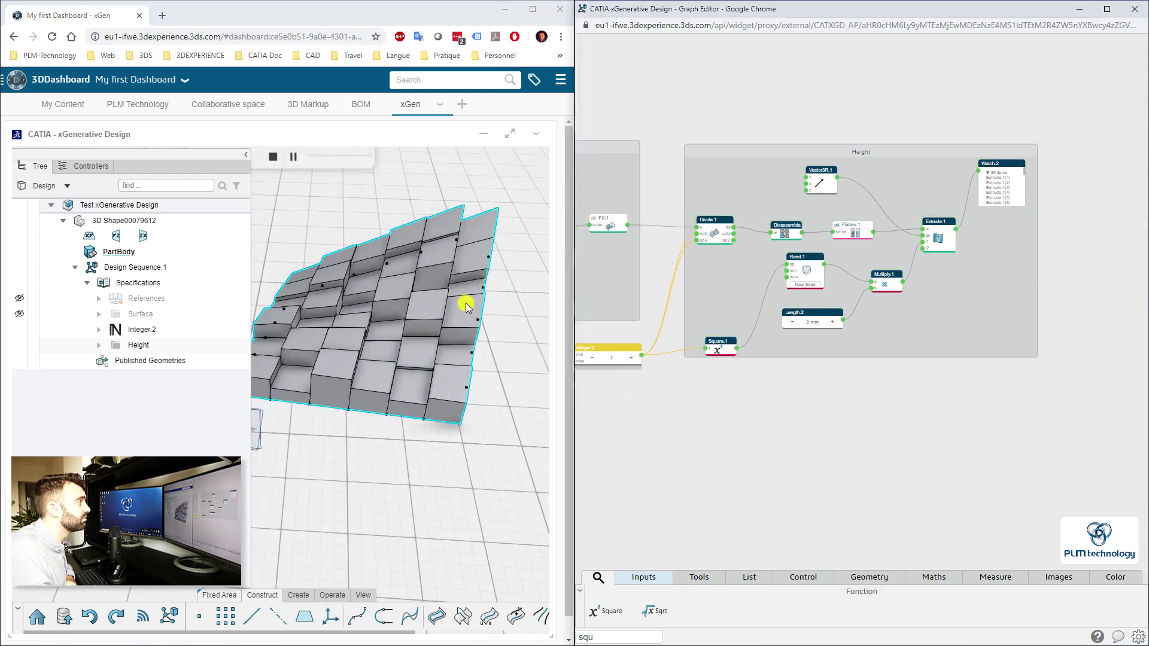
middle_drag(307, 357, 562, 472)
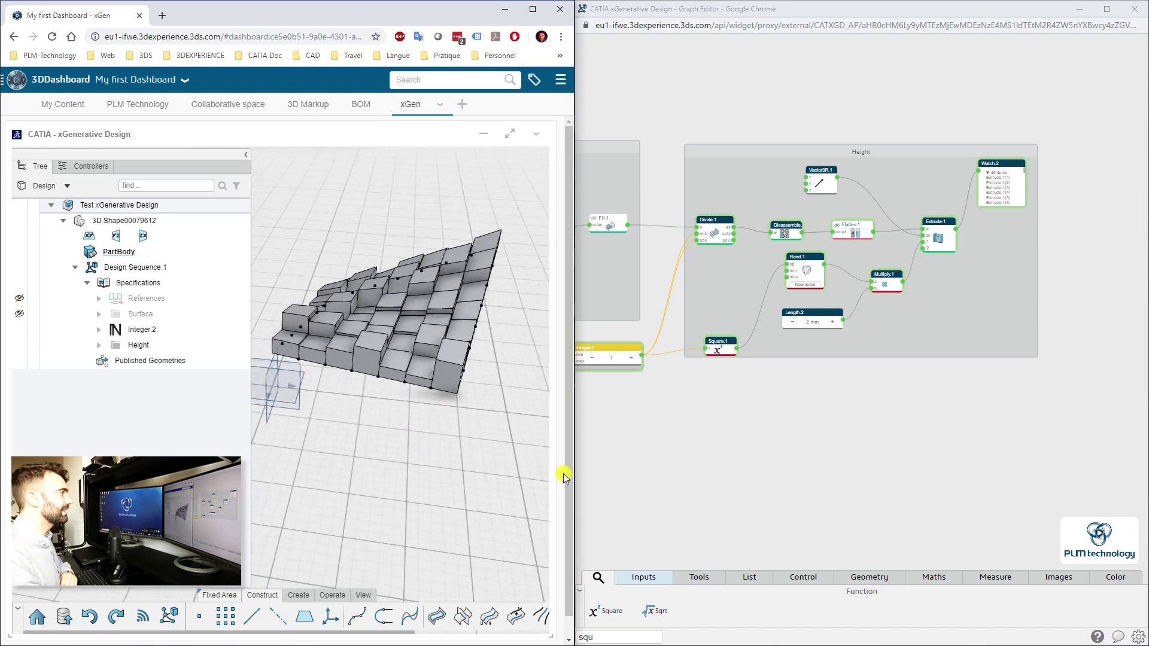
click(874, 509)
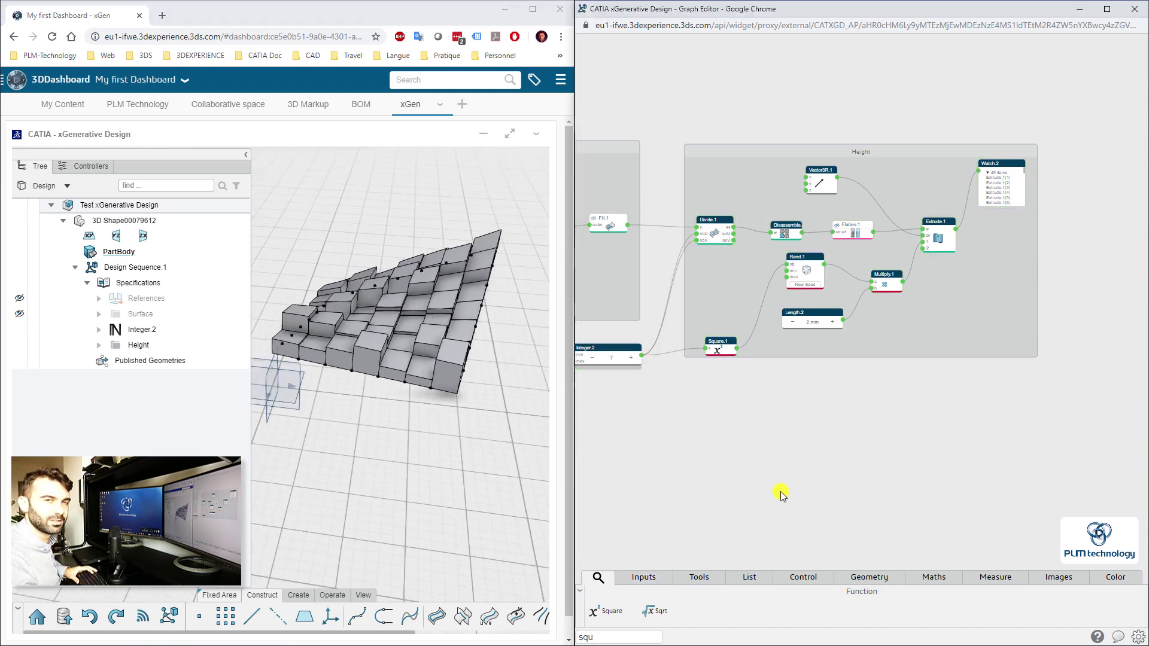
- Add a Colorize node beyond the Height group and connect the output of Extrude.1 to its obj input
drag(861, 485, 834, 436)
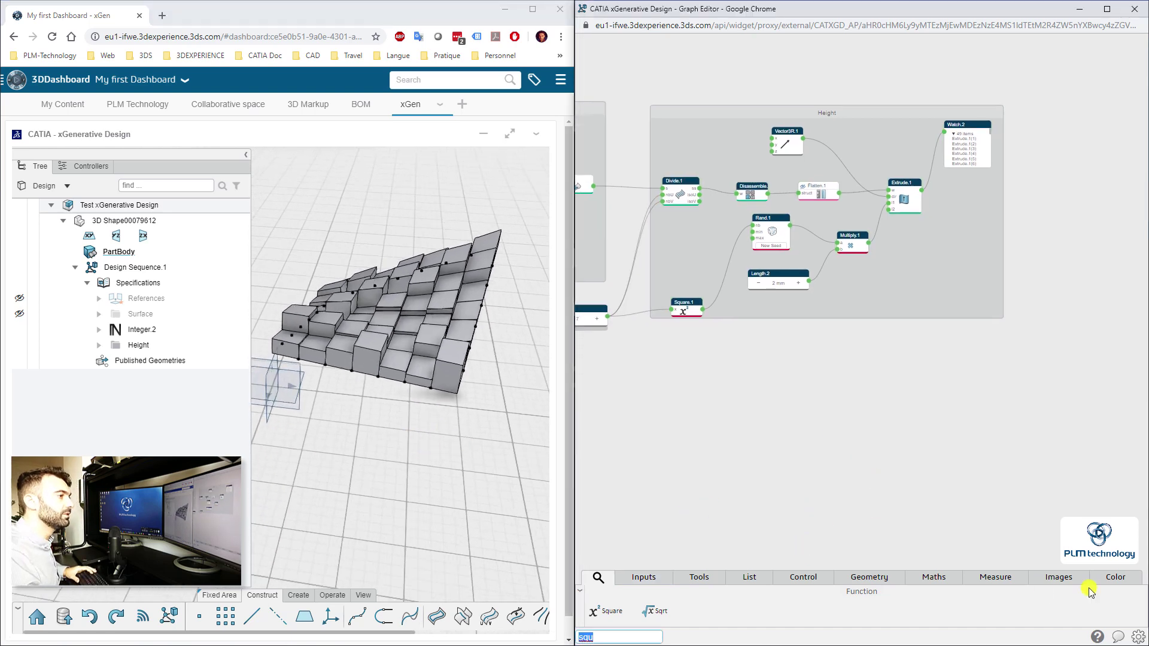
click(1117, 578)
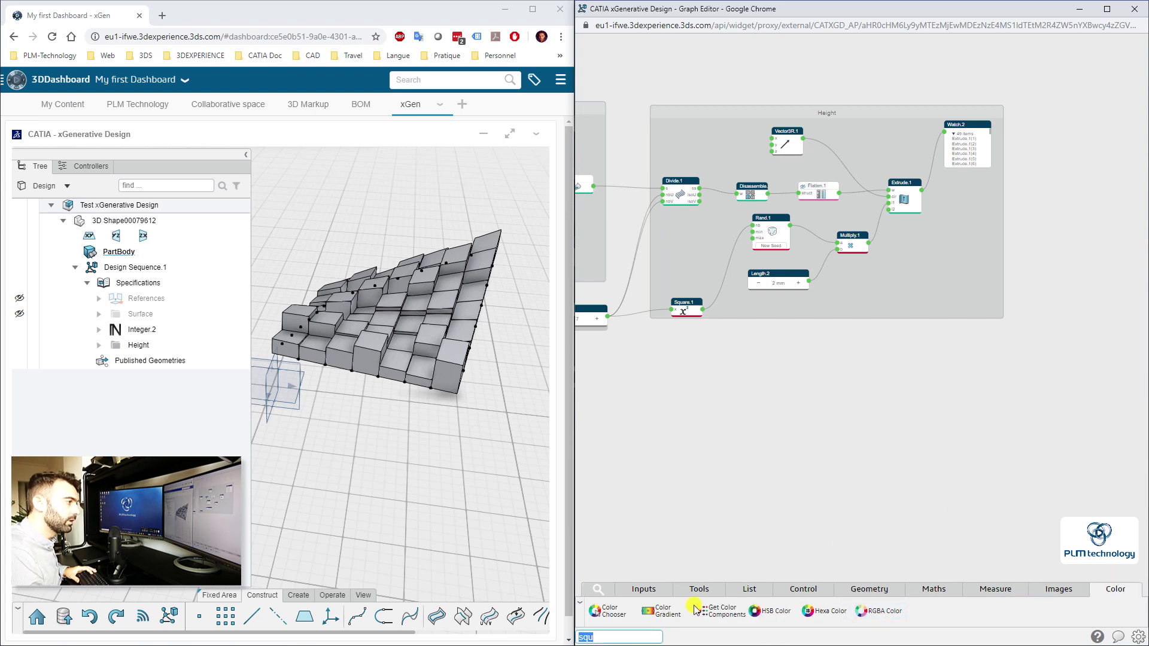
drag(621, 638, 569, 633)
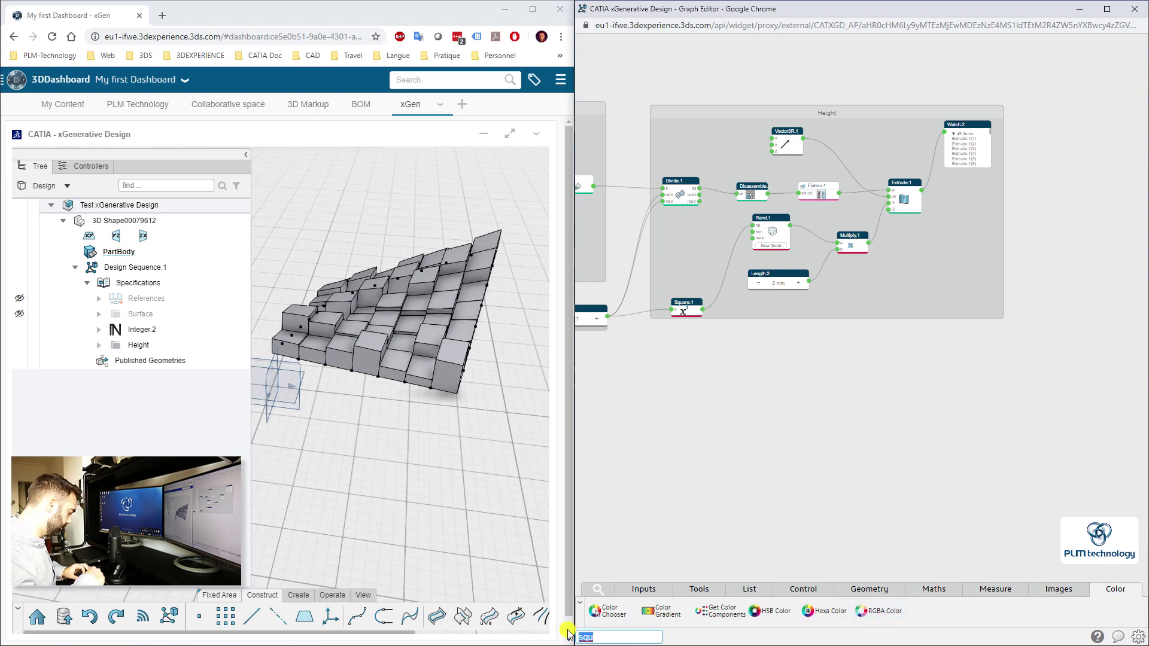
text(color)
drag(989, 611, 1099, 341)
middle_drag(968, 386, 855, 375)
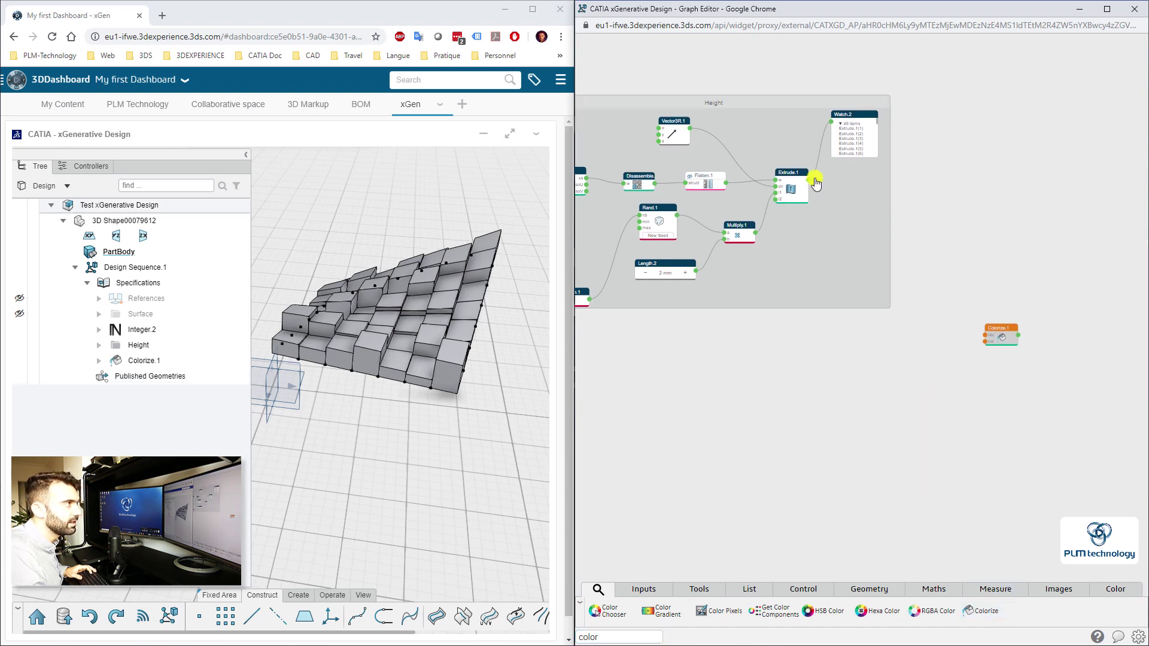
drag(809, 180, 823, 187)
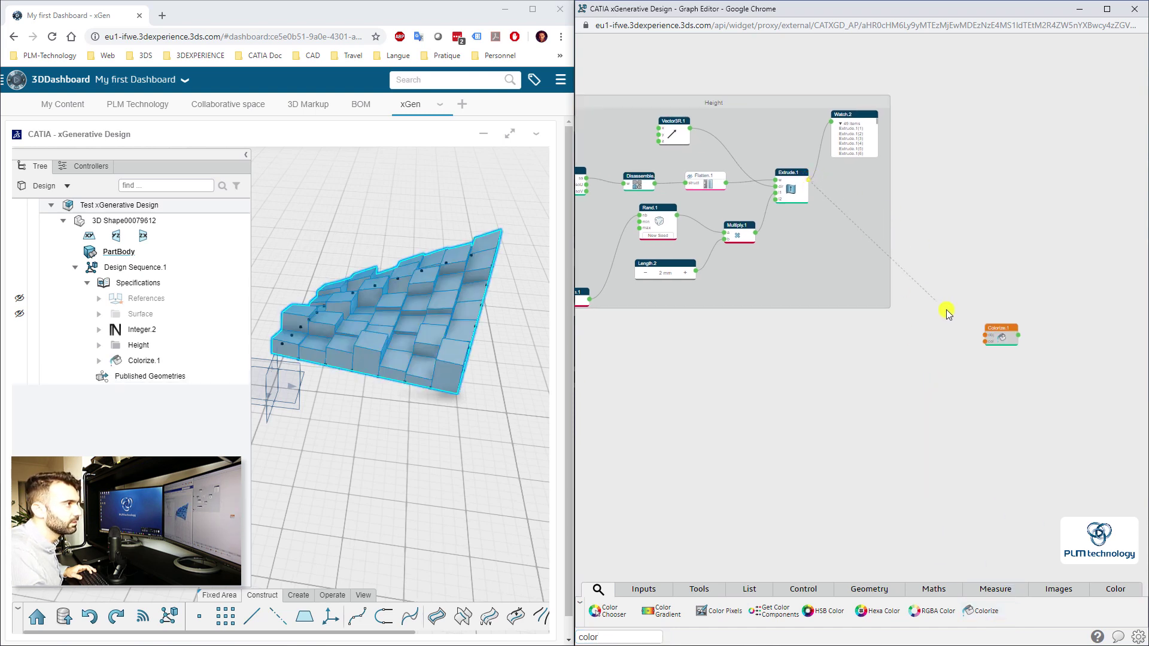
drag(985, 340, 977, 315)
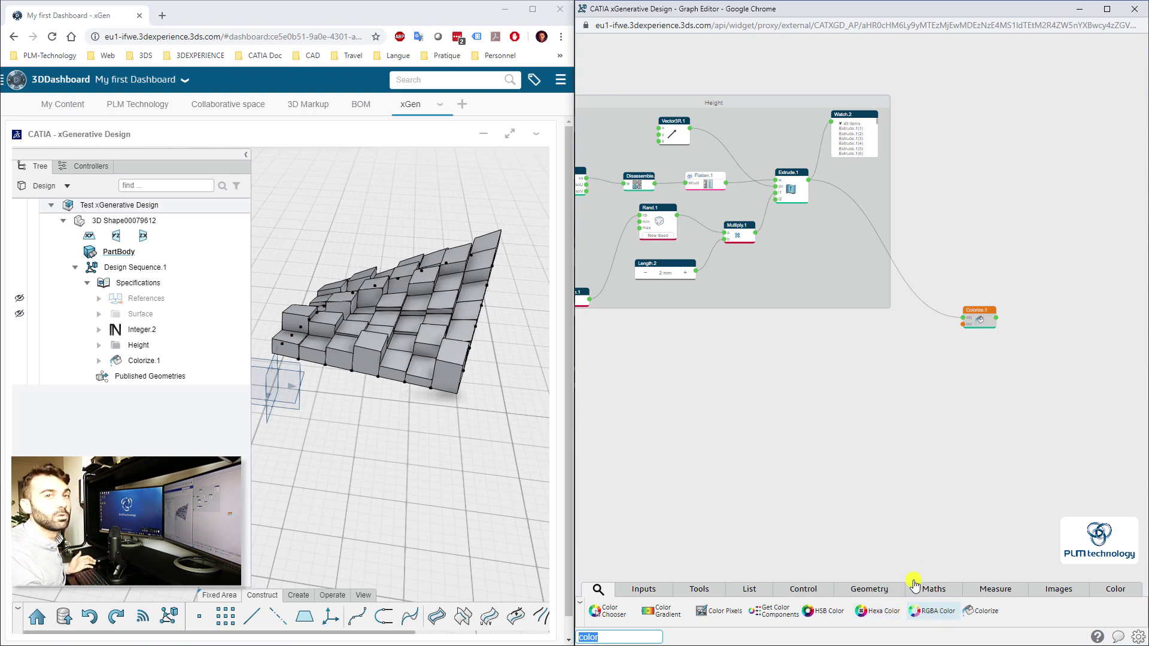
- Add a Color Chooser node, connect it to the col input of Colorize.1 and choose the red c72a2a
drag(652, 616, 844, 450)
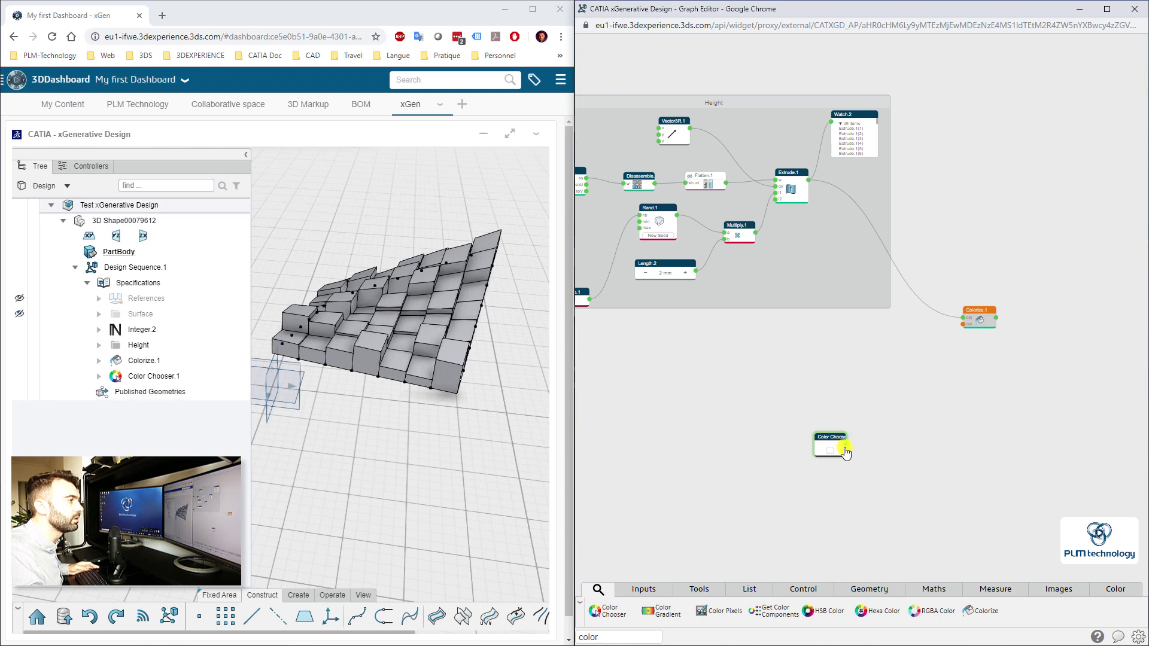
drag(964, 324, 964, 325)
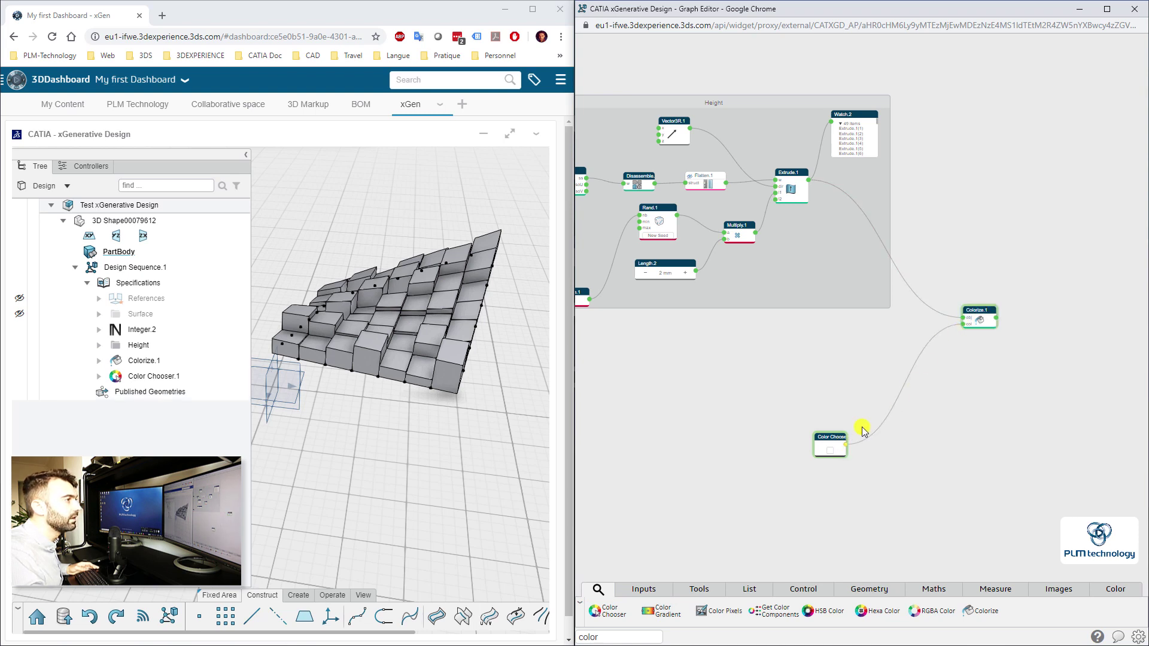
click(841, 450)
click(968, 301)
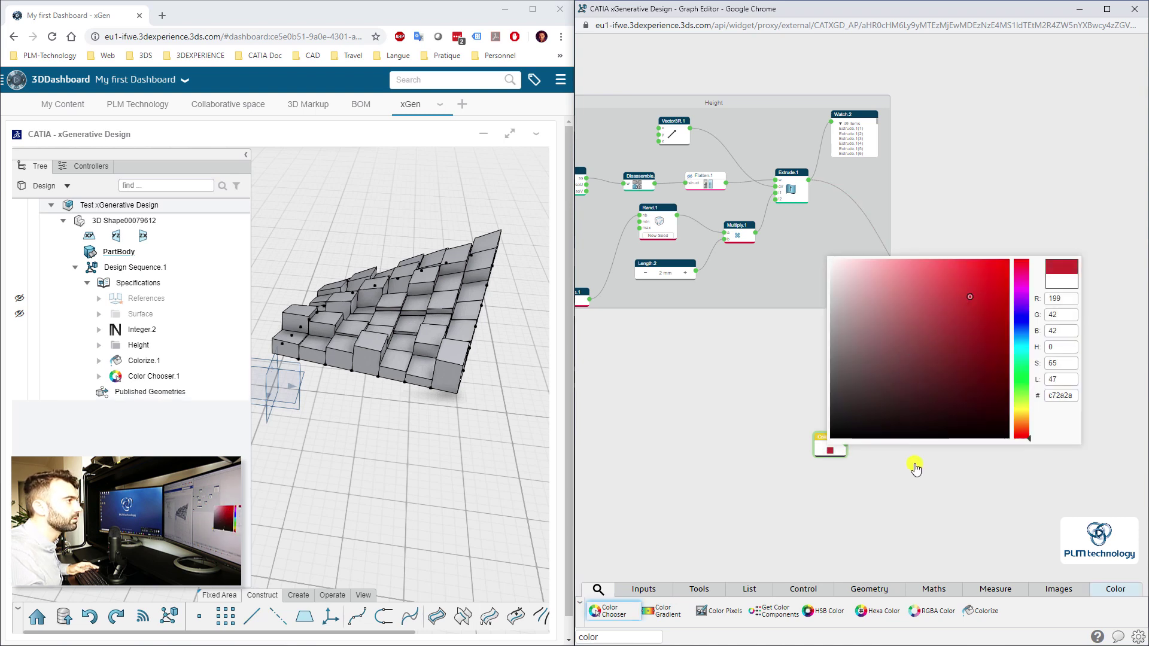
click(916, 465)
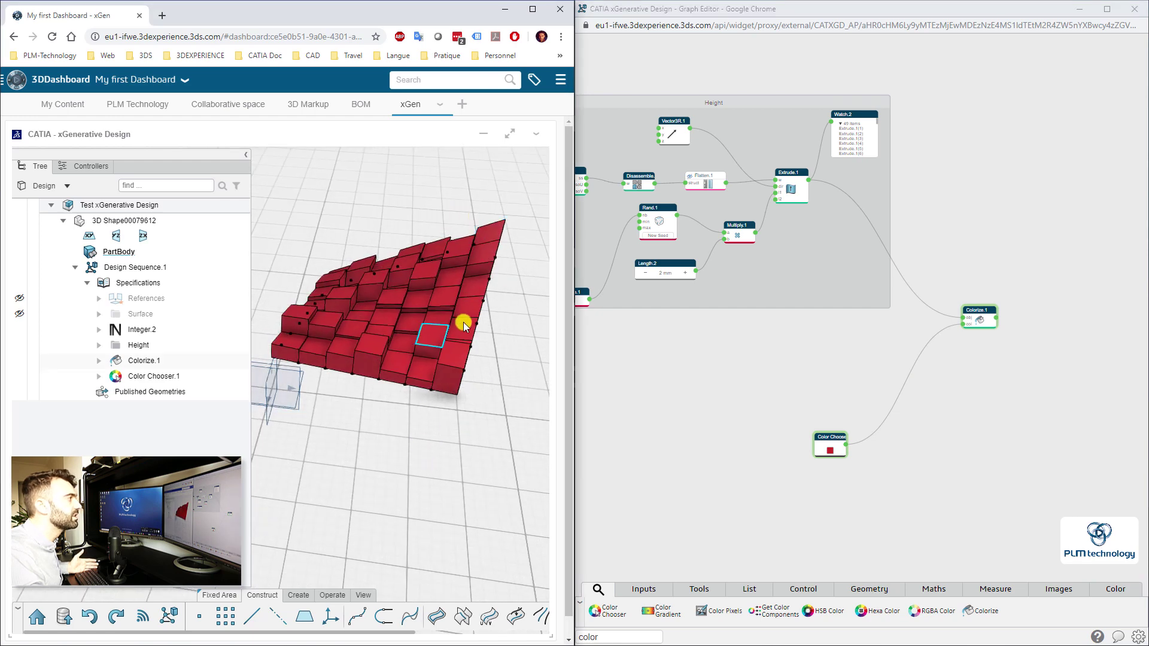
- Try a dark green in the Color Chooser node and delete the node
click(830, 451)
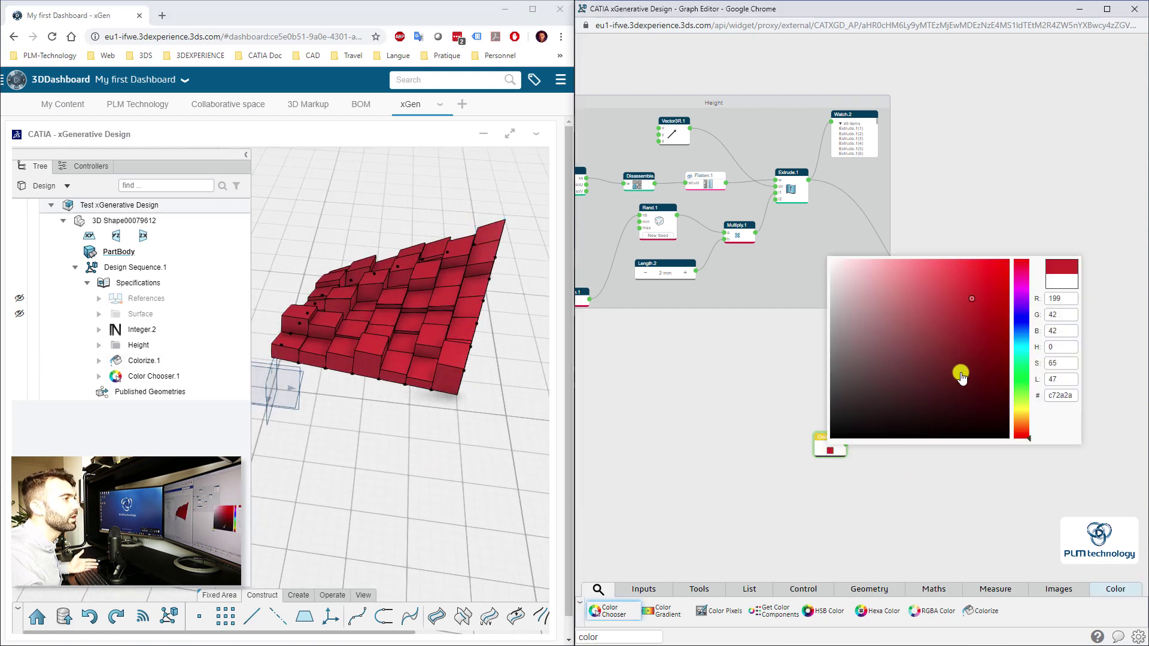
click(1022, 369)
click(960, 370)
click(863, 555)
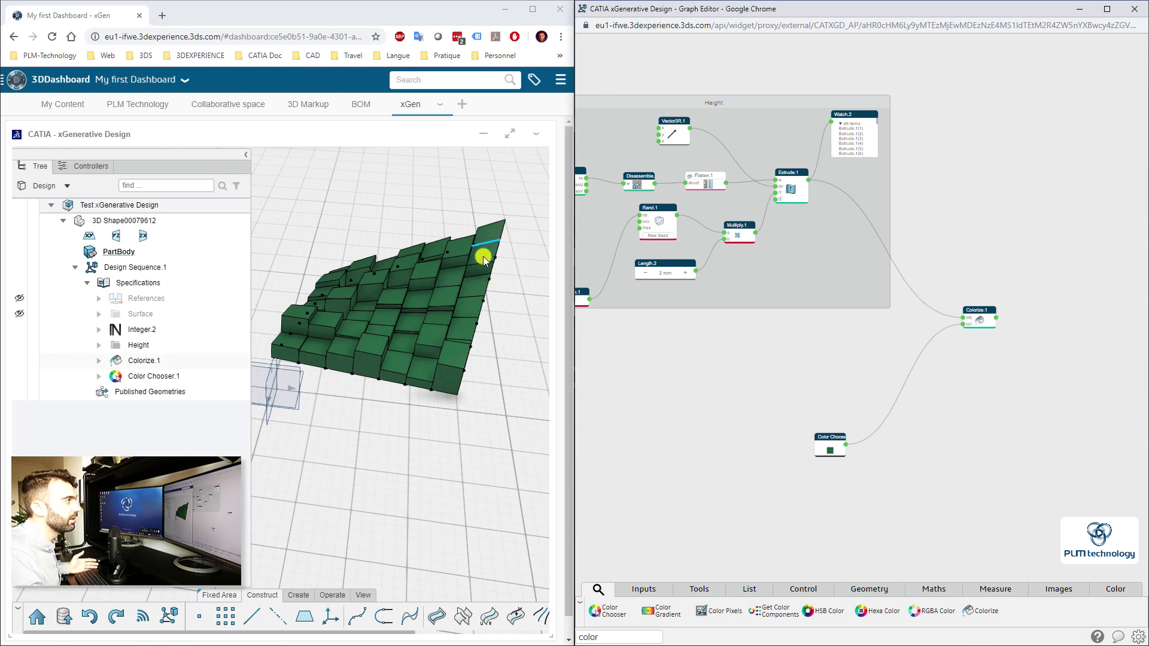
click(830, 444)
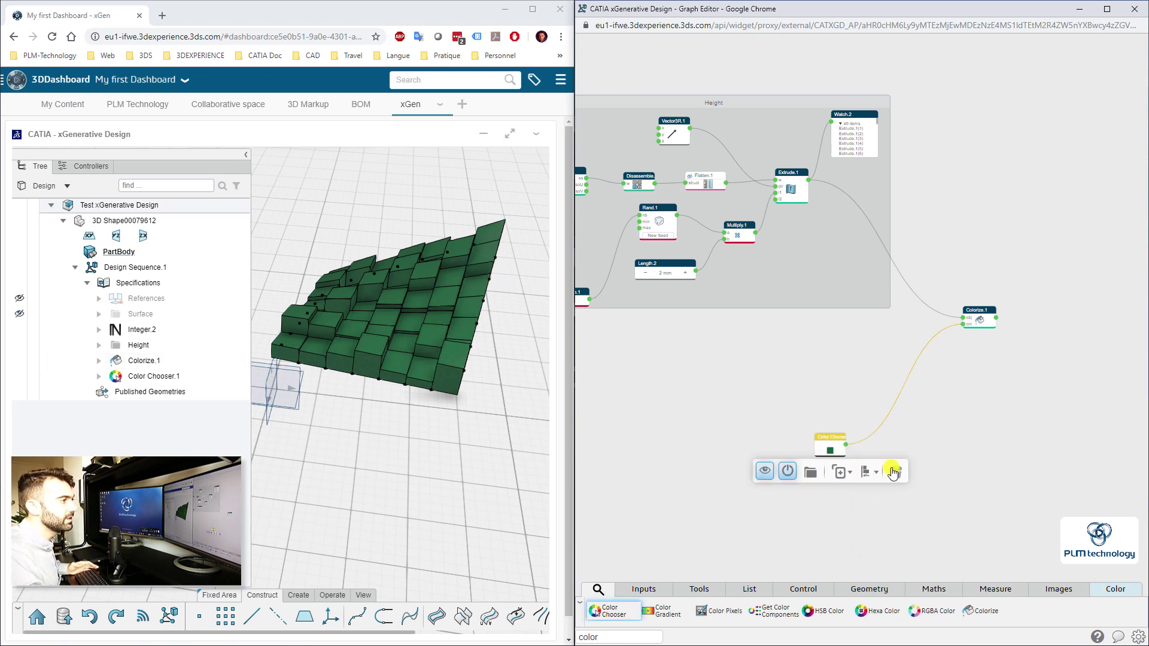
click(896, 473)
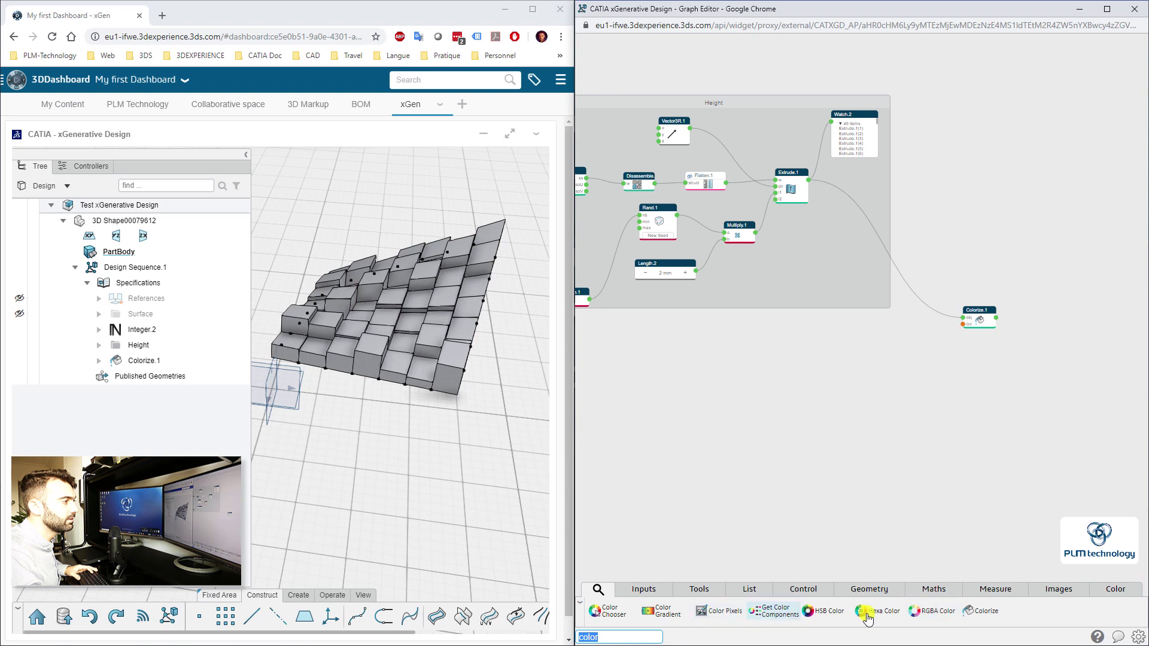
- Add an RGBA Color node in the free area below the Height group and Colorize.1
drag(924, 611, 849, 458)
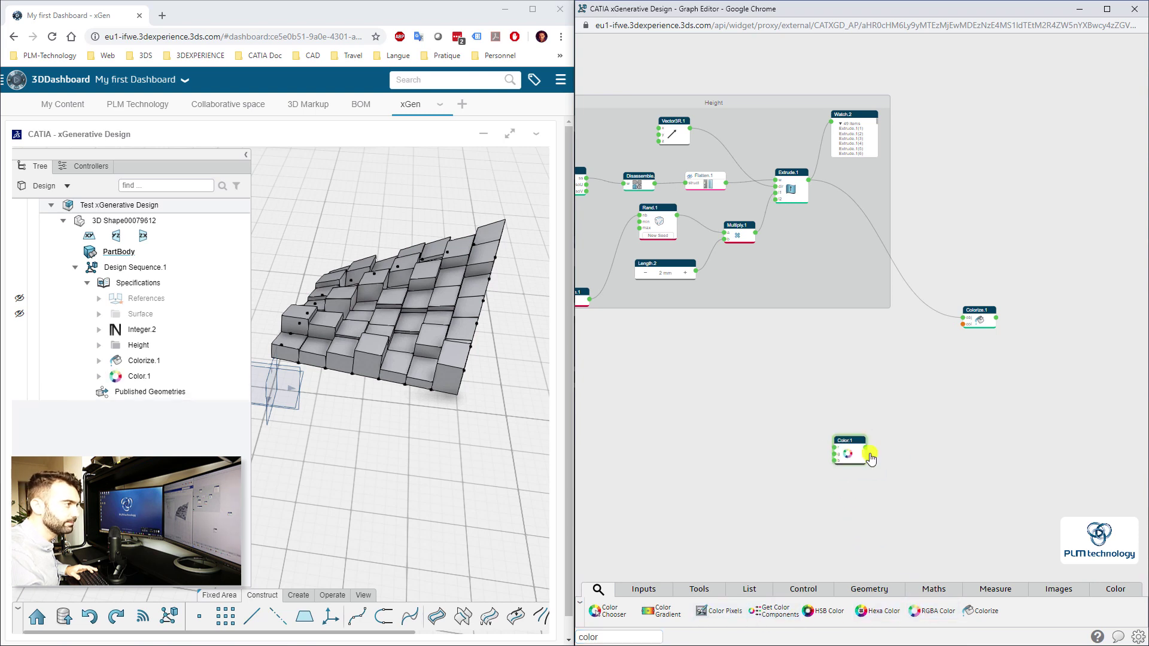
click(853, 451)
scroll(846, 471, up, 5)
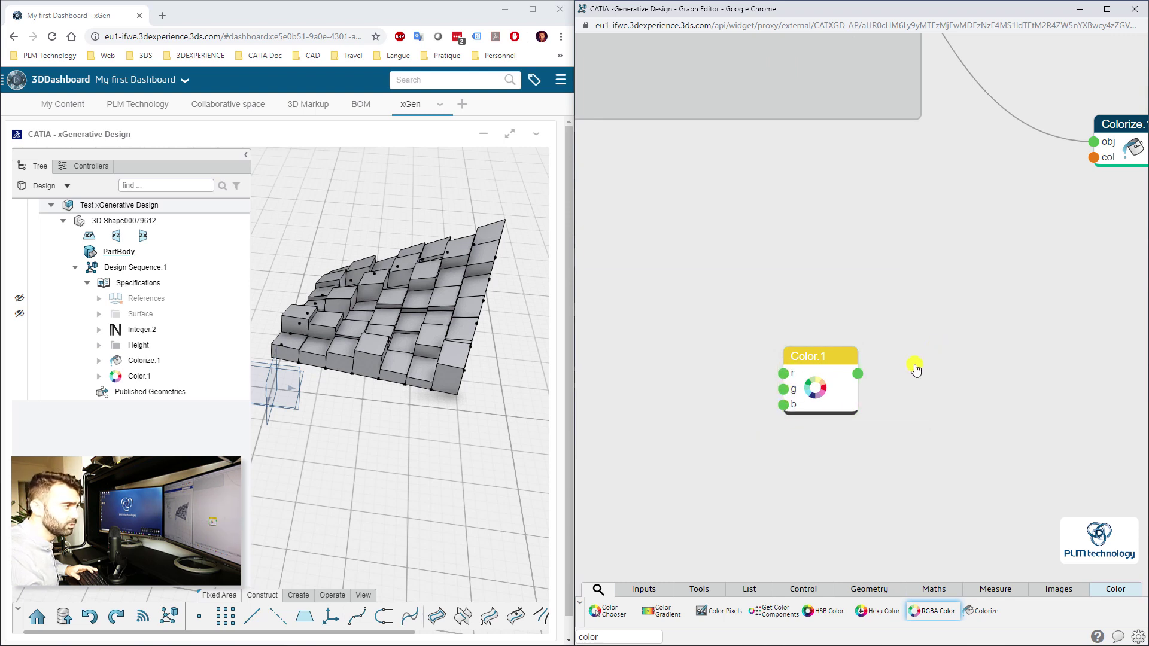
scroll(790, 449, down, 2)
scroll(790, 437, up, 2)
scroll(749, 421, down, 3)
scroll(748, 417, down, 2)
middle_drag(714, 399, 772, 361)
scroll(772, 361, up, 2)
drag(787, 401, 808, 388)
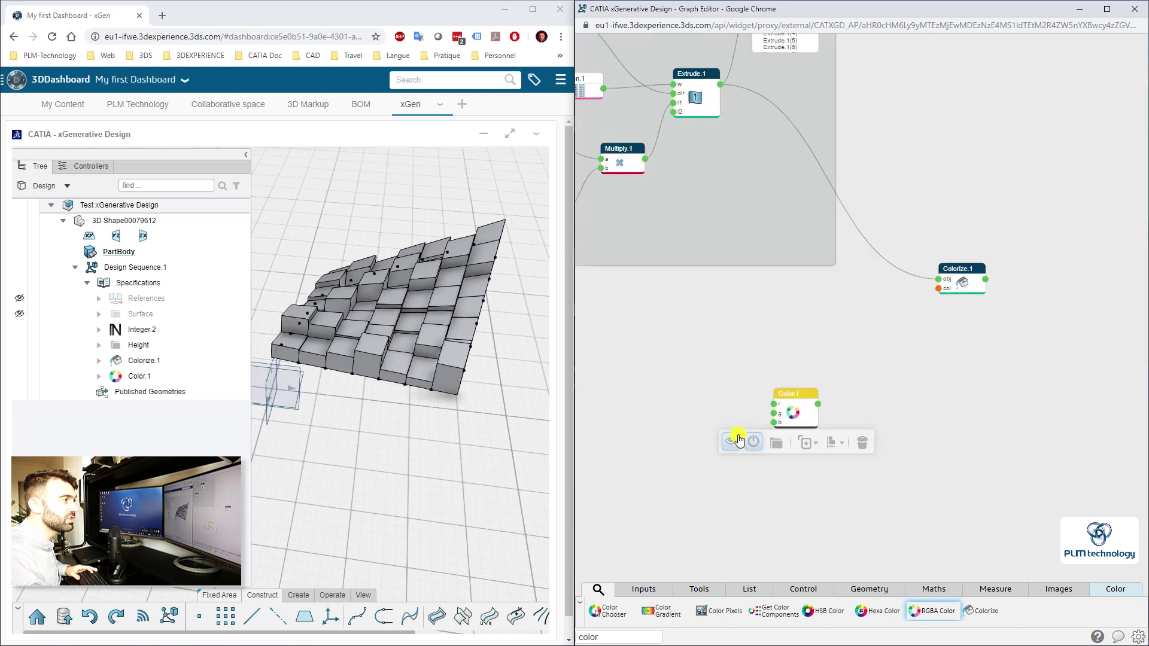
- Find the Random node by searching for "rand" and place one before Color.1
click(635, 640)
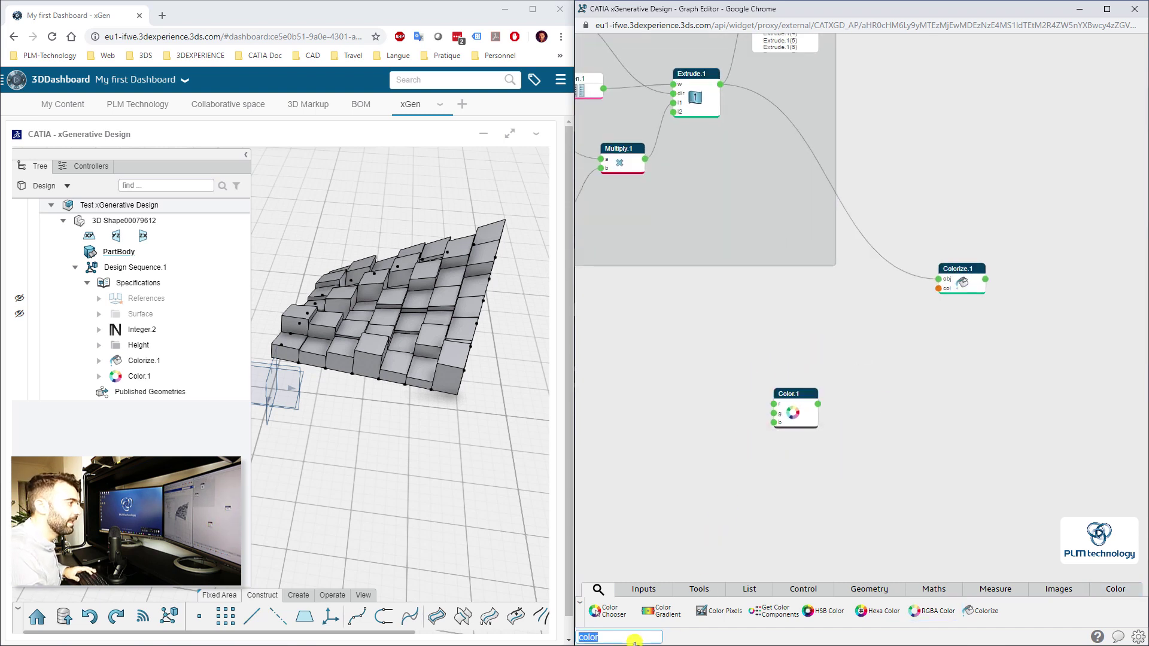
drag(634, 638, 551, 628)
text(rand)
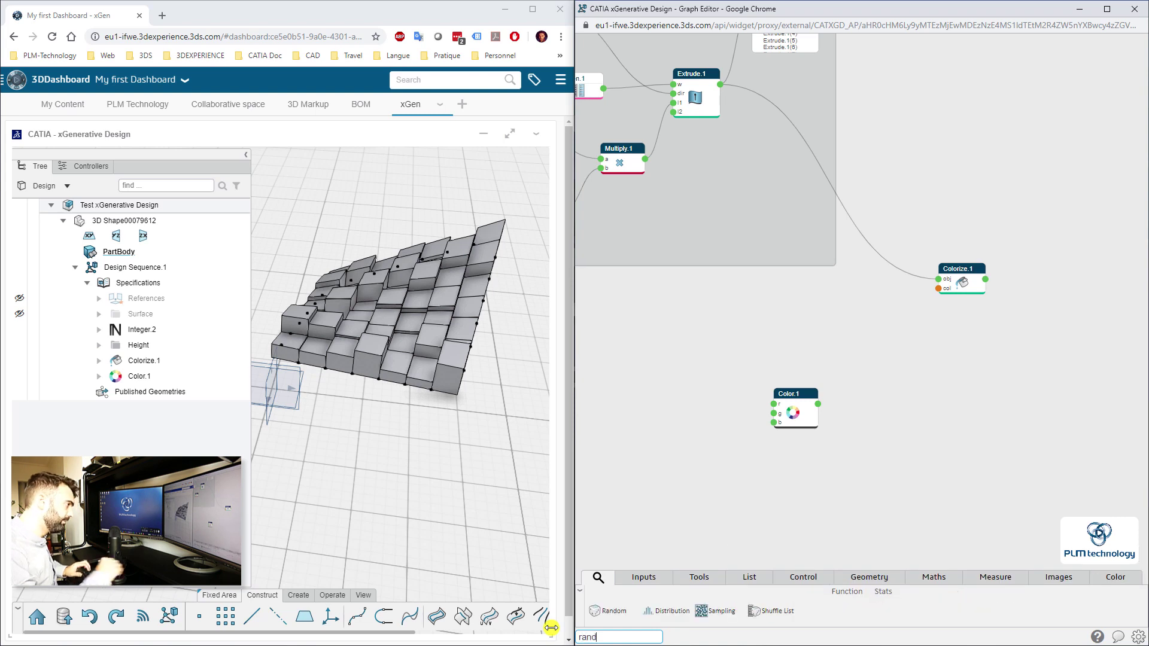
drag(613, 611, 688, 362)
middle_drag(677, 421, 730, 400)
drag(749, 322, 730, 312)
- Set the max input of Rand.2 to 255
click(730, 312)
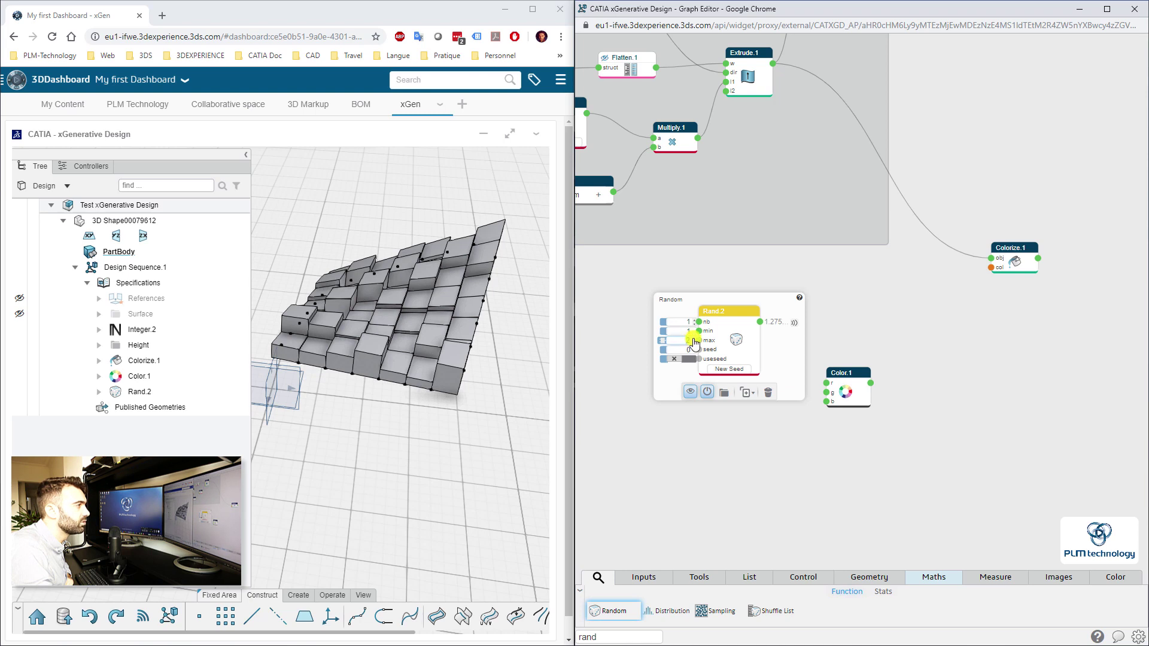
click(692, 350)
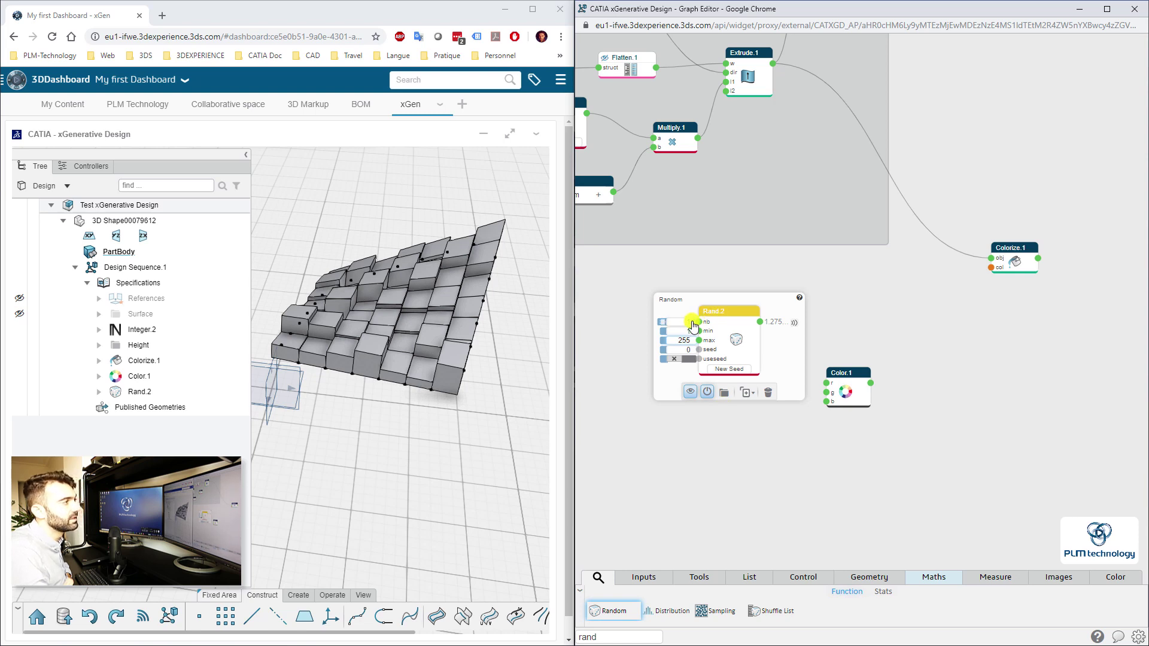
click(687, 330)
middle_drag(617, 375, 957, 387)
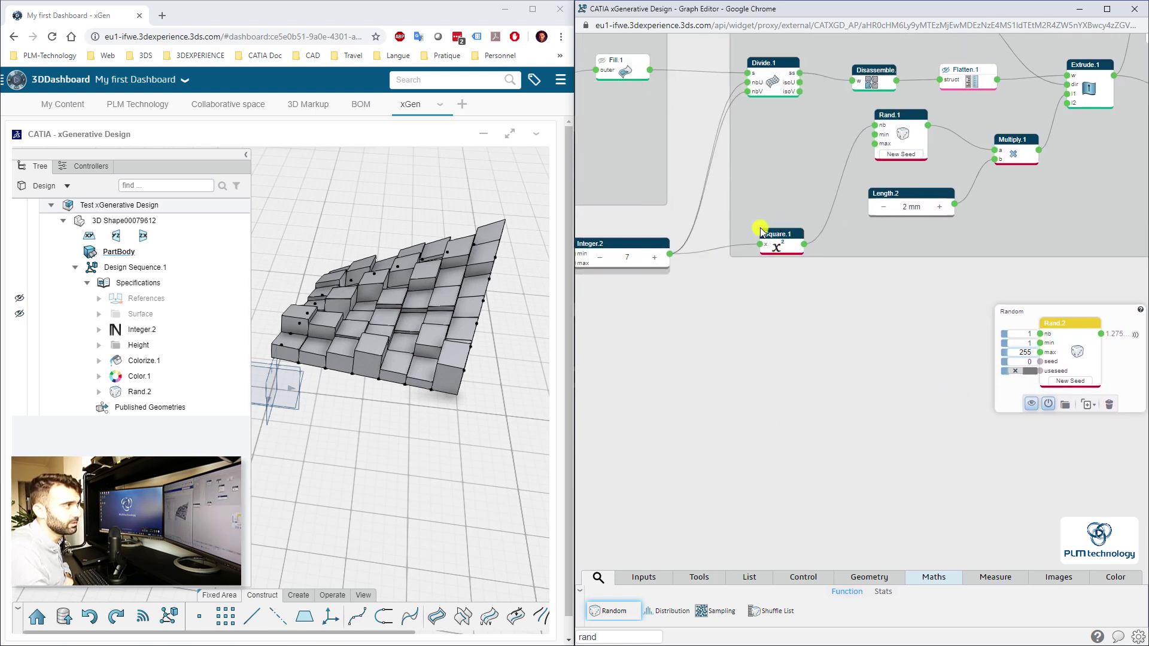
middle_drag(1050, 337, 861, 319)
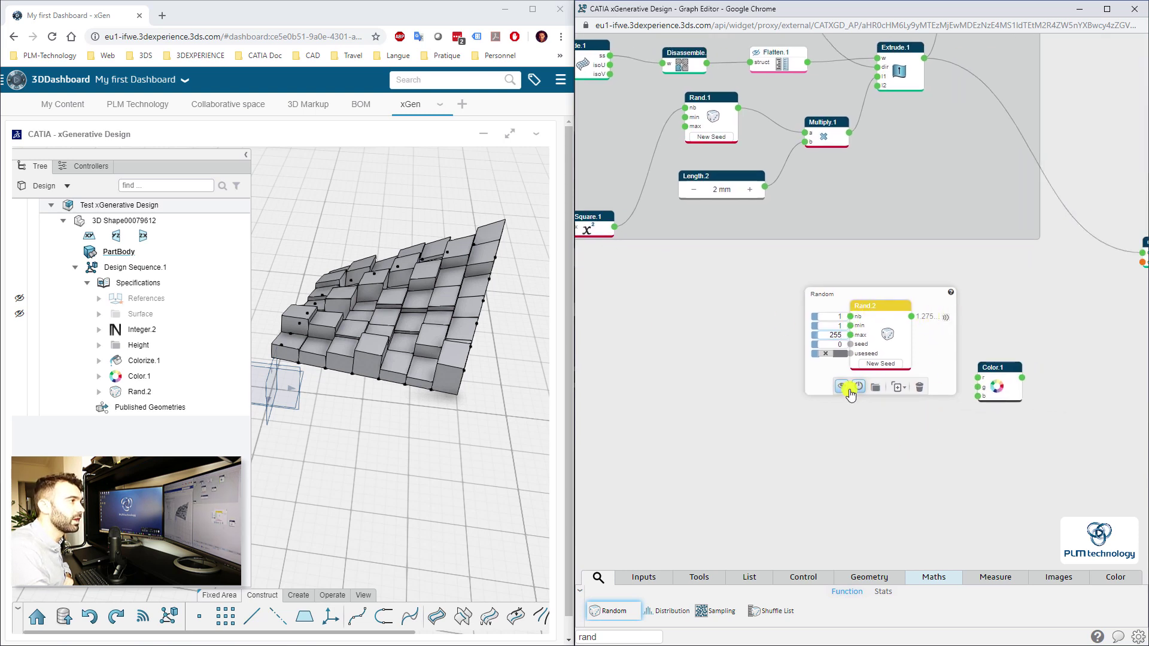
middle_drag(929, 412, 799, 349)
click(811, 403)
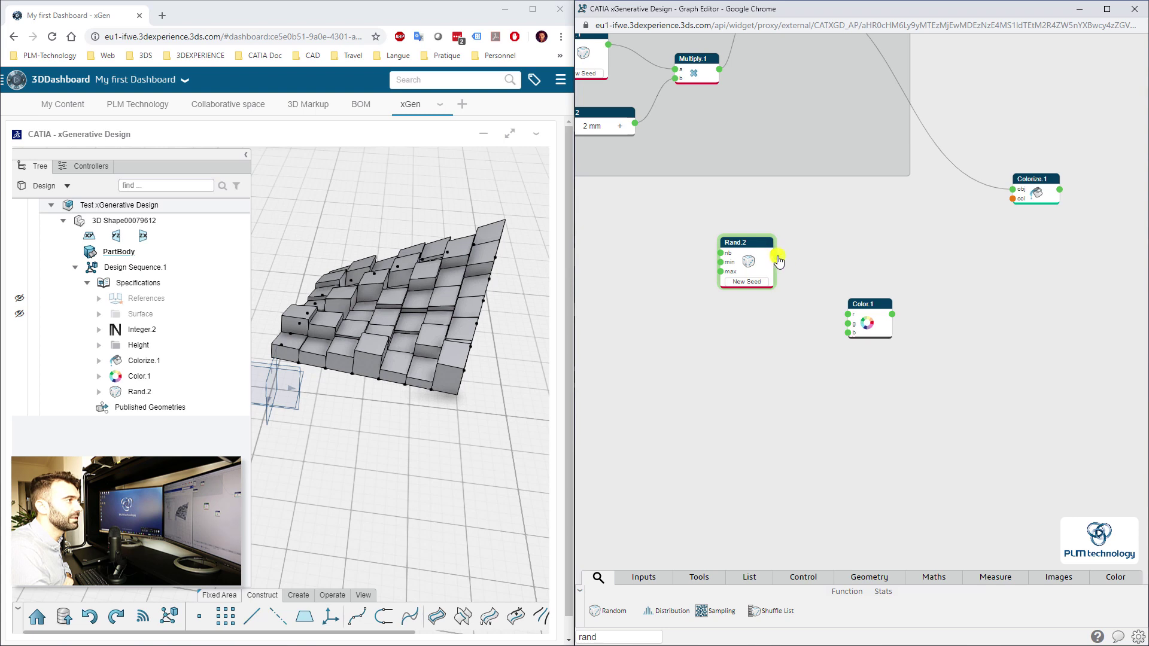
- Connect Rand.2 to the r input of Color.1 and shift Rand.2 slightly upward
drag(849, 310, 848, 313)
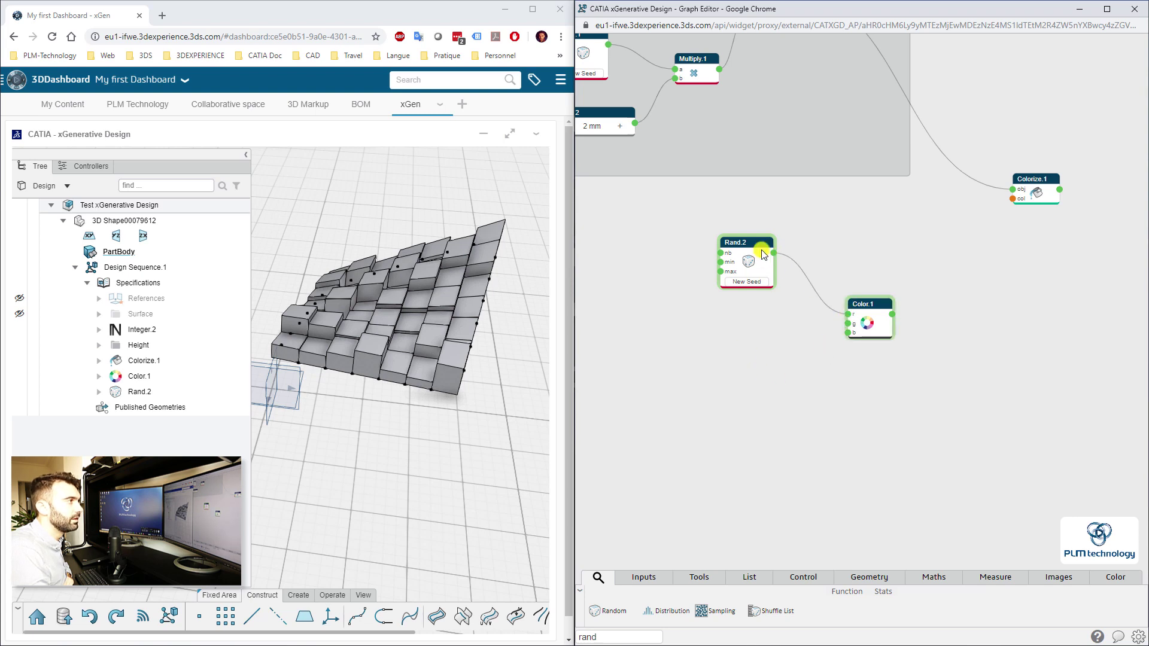
drag(764, 254, 756, 230)
click(742, 213)
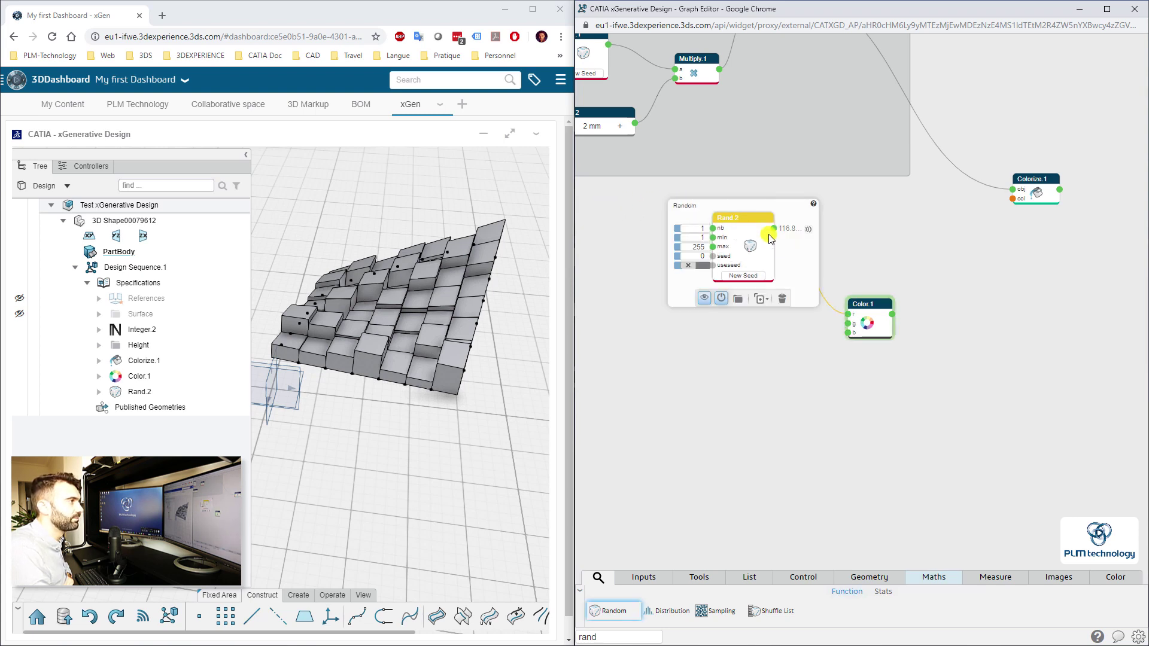
- Duplicate the Random node twice, stack the copies below Rand.2 and connect them to the g and b inputs of Color.1
click(760, 300)
drag(762, 220, 753, 284)
click(752, 288)
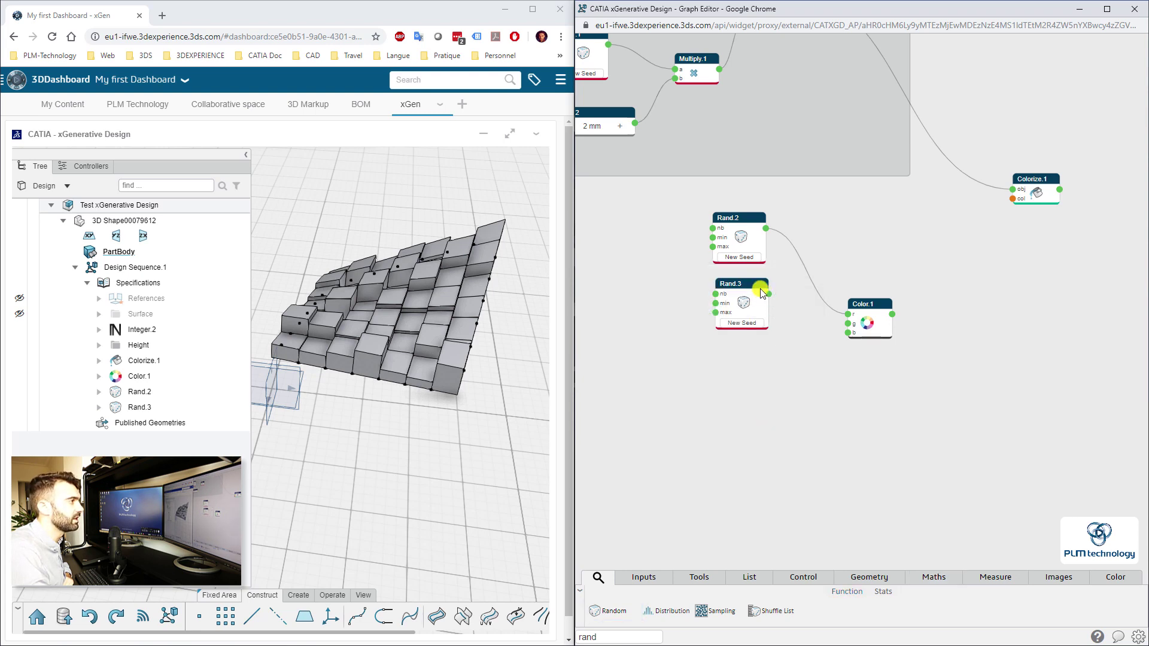
click(763, 364)
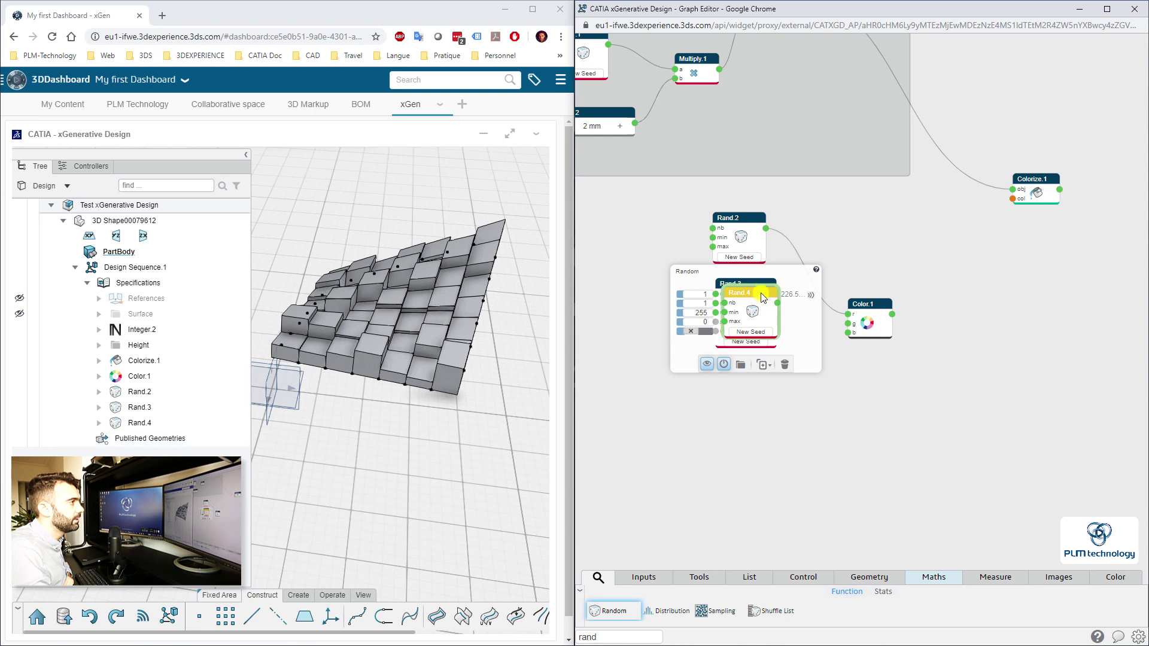
drag(768, 297, 848, 334)
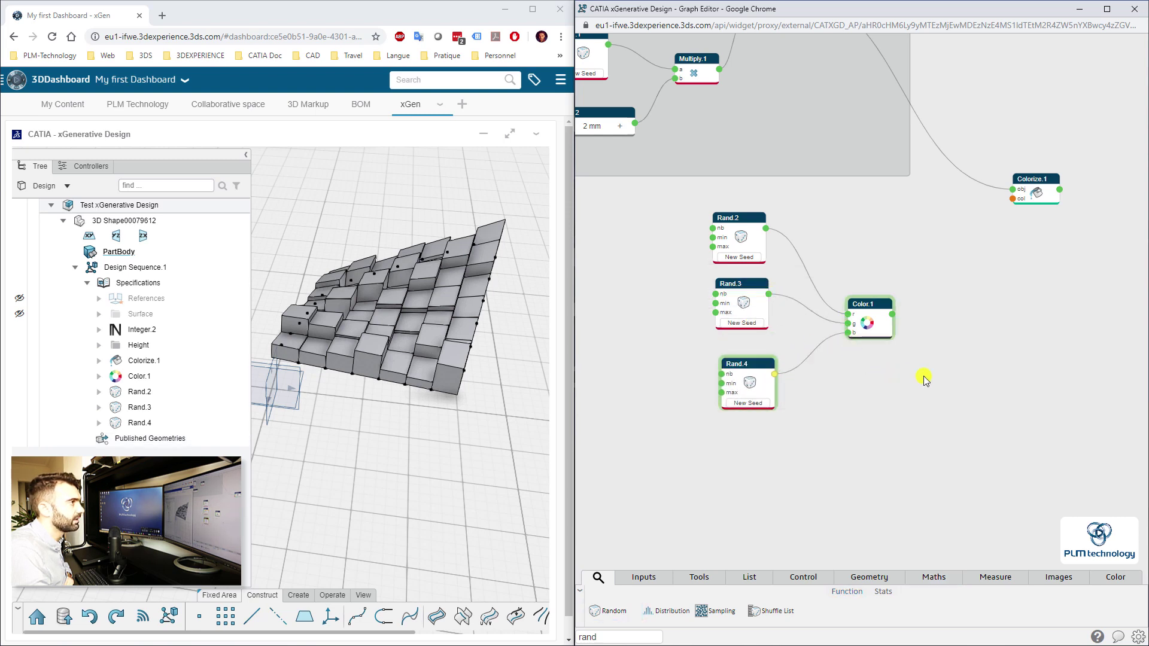
- Expand the output value of Color.1 to inspect the generated color
middle_drag(964, 363, 806, 397)
mouse_move(737, 351)
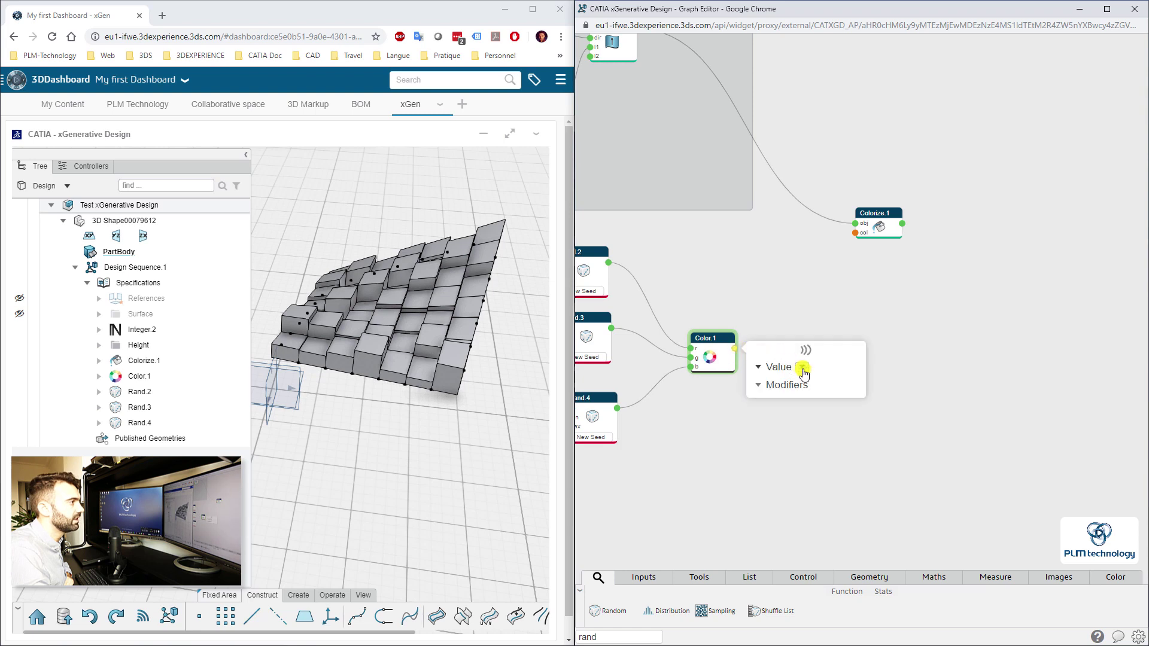
click(772, 367)
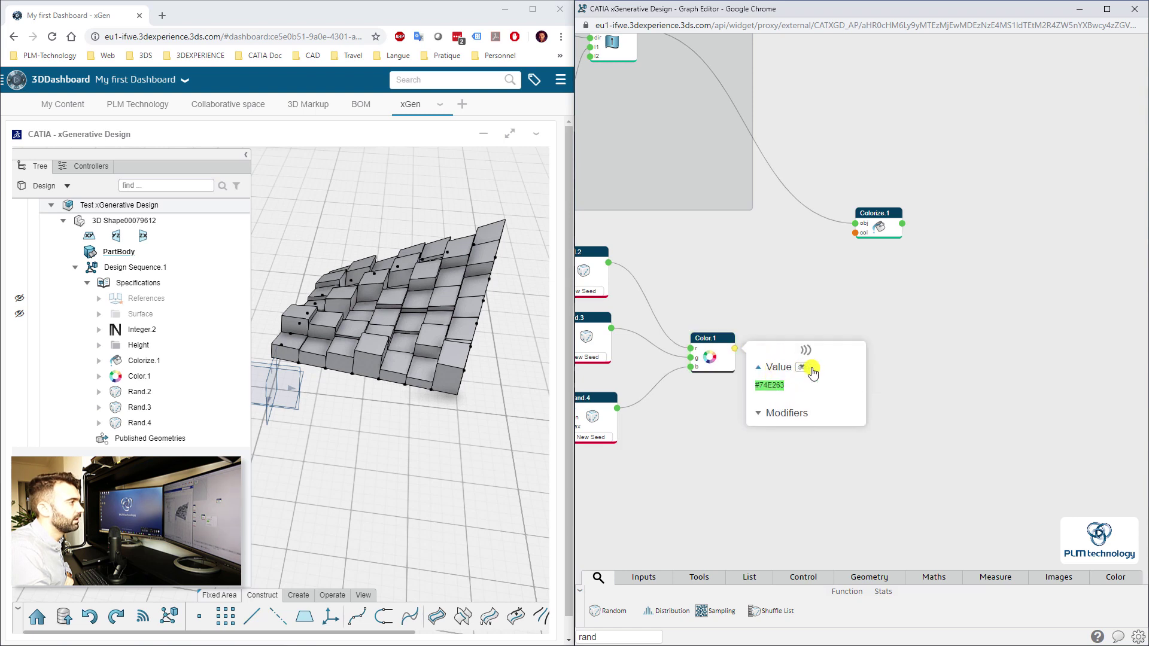
- Close the color value preview and connect the output of Color.1 to the col input of Colorize.1
double_click(761, 385)
click(835, 400)
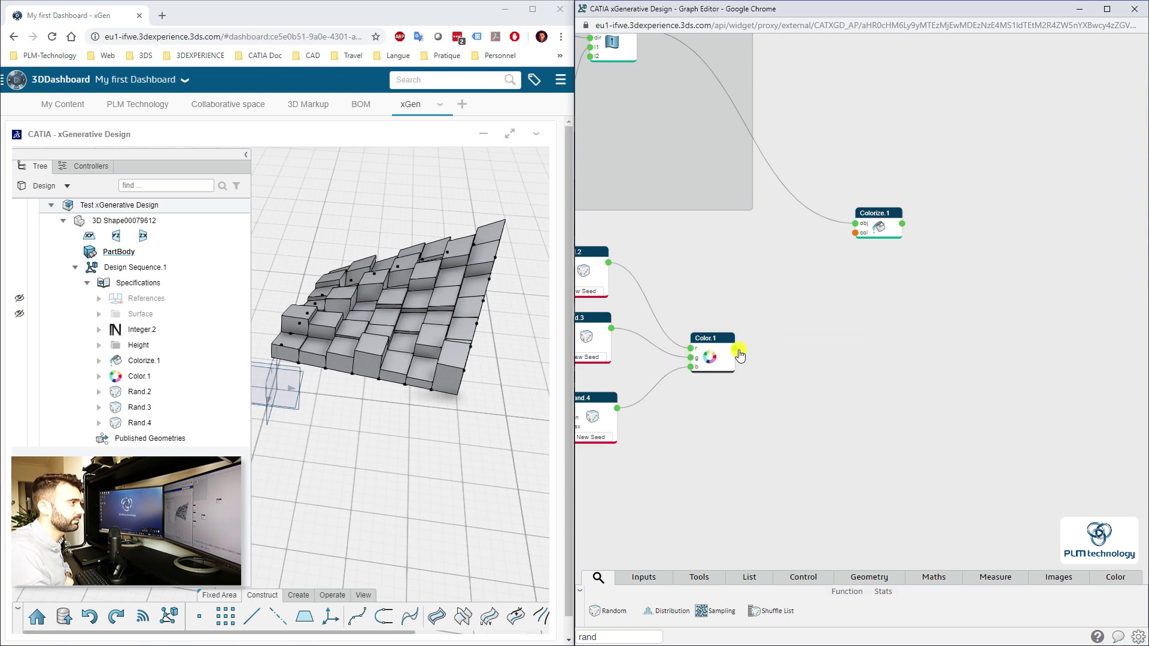
drag(853, 262, 856, 233)
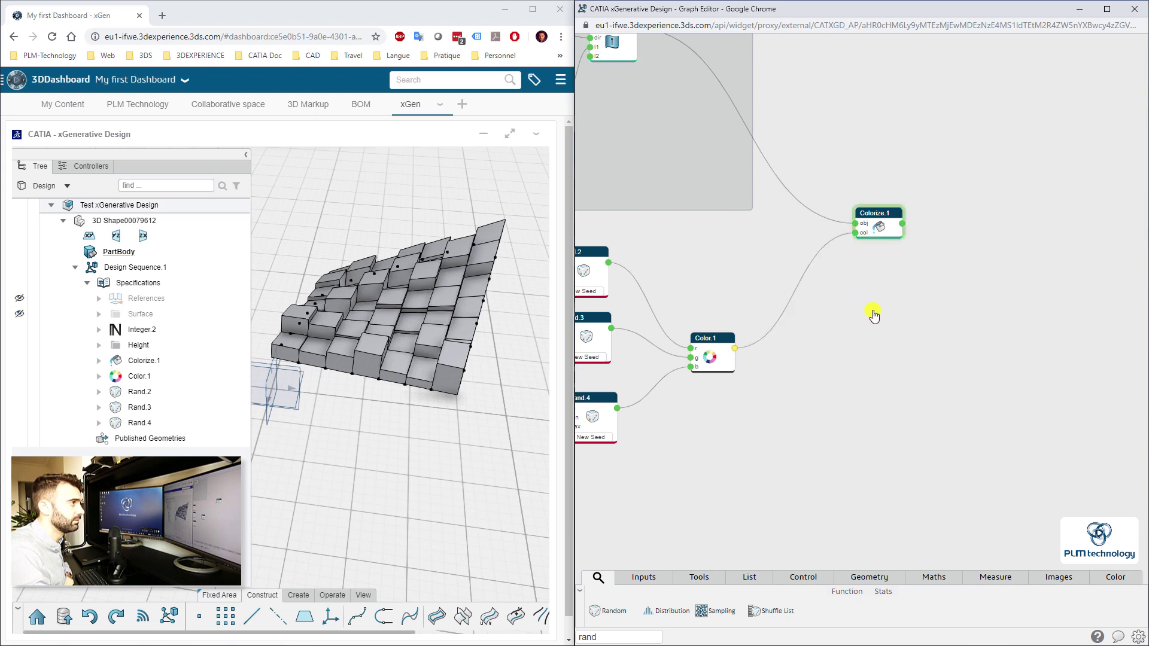
- Connect the output of Square.1 to the nb inputs of Rand.2, Rand.3 and Rand.4
middle_drag(689, 277, 825, 251)
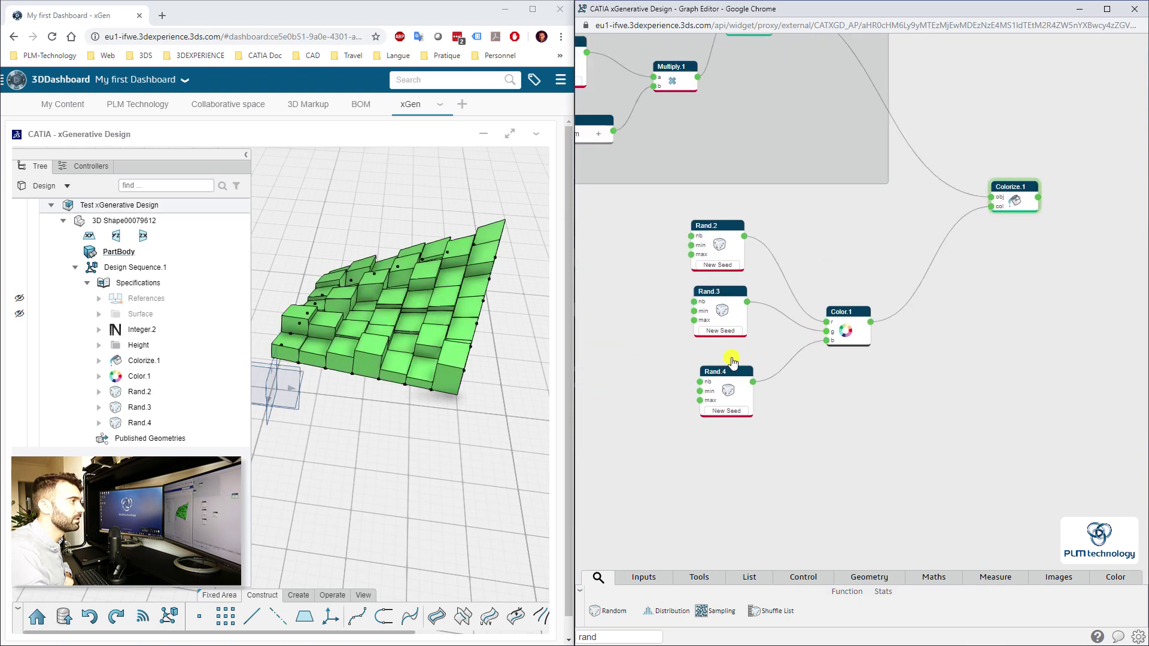
drag(734, 370, 798, 356)
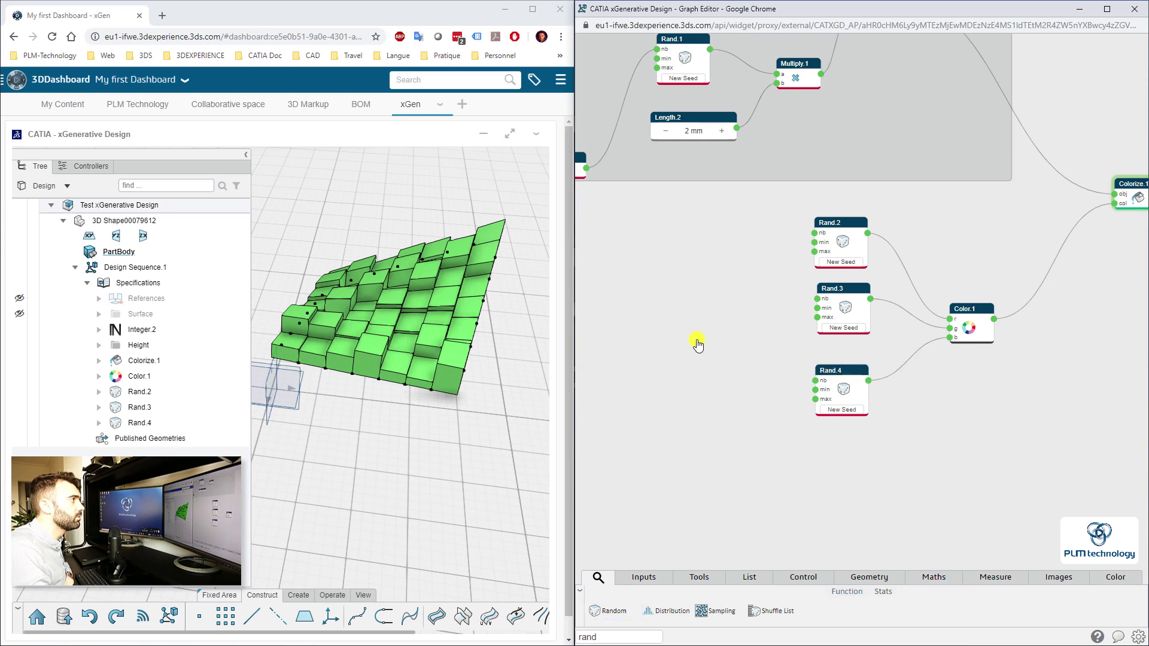
drag(698, 341, 773, 350)
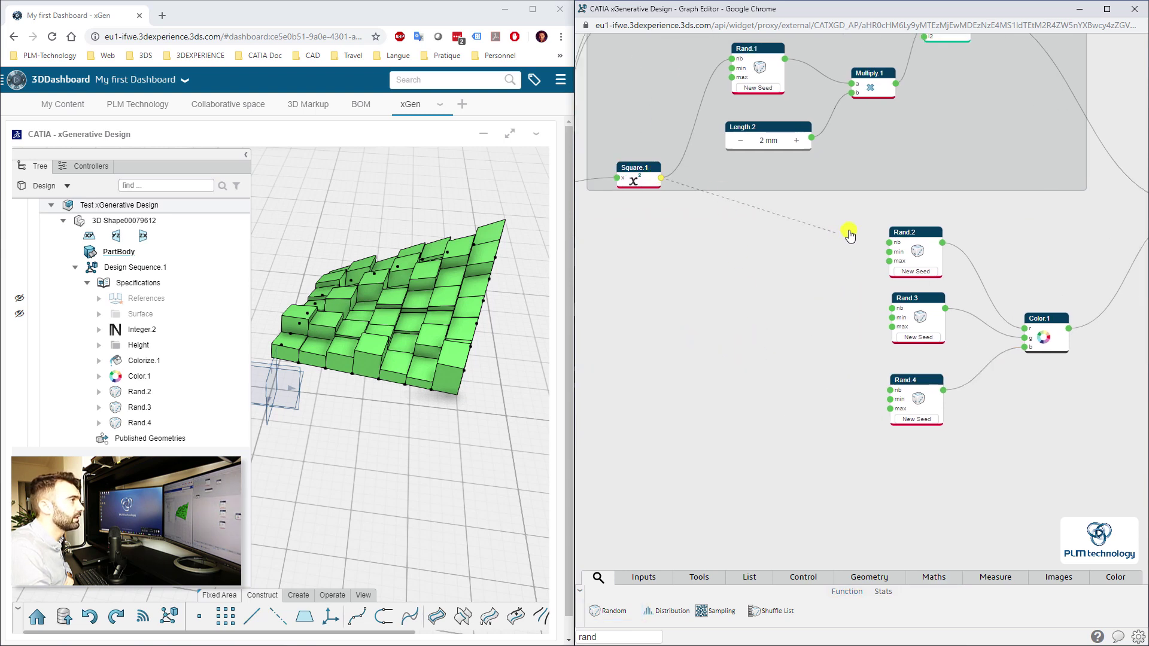
drag(850, 234, 890, 242)
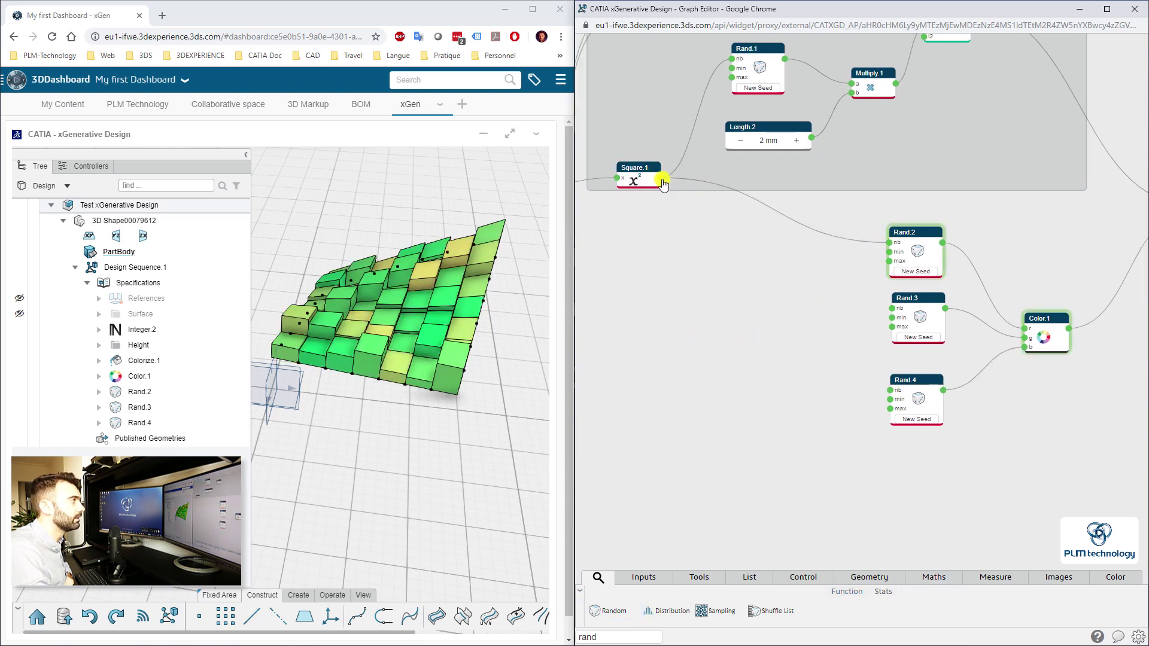
drag(889, 306, 892, 309)
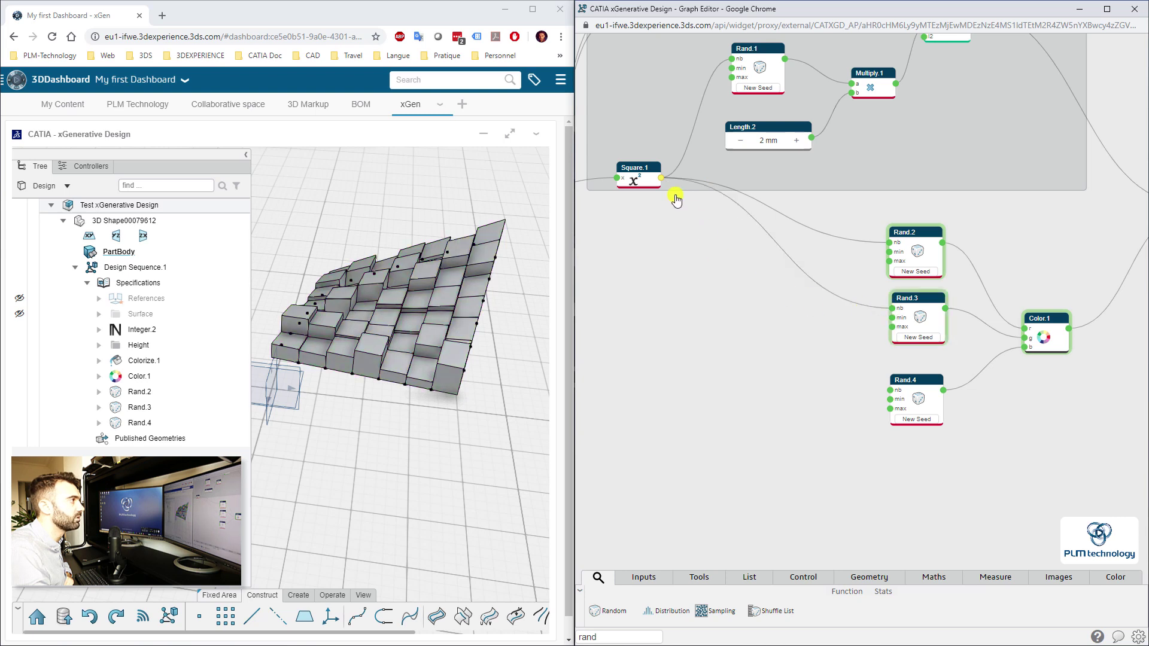
drag(863, 381, 891, 391)
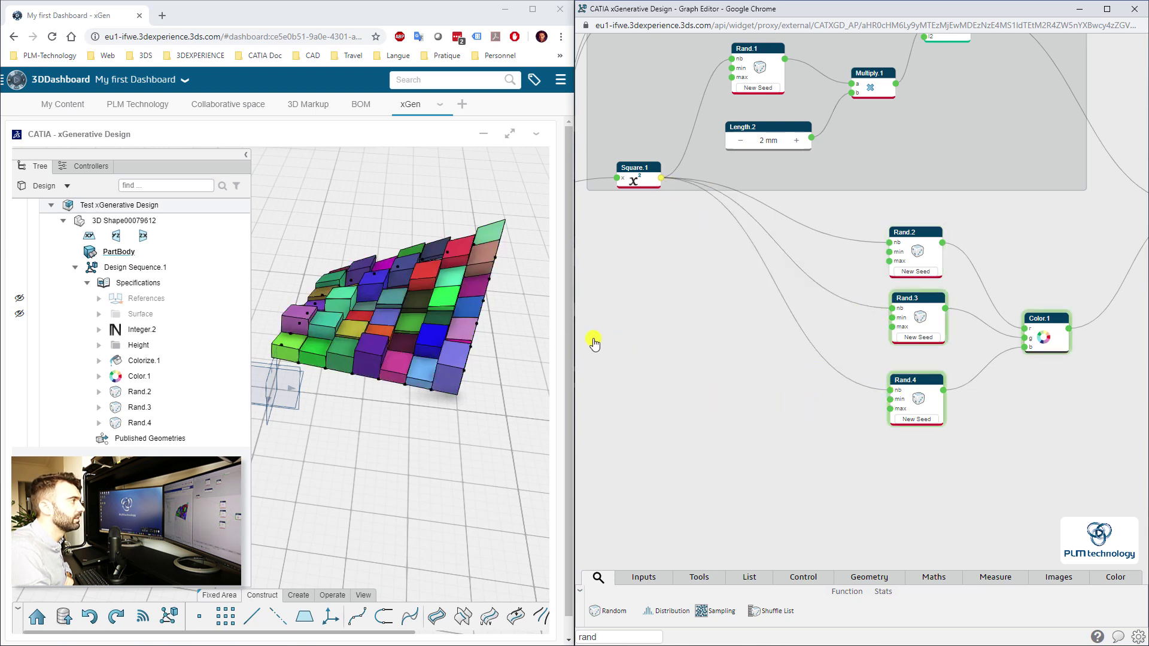
- Inspect the list of color values output by Color.1
drag(824, 431, 667, 429)
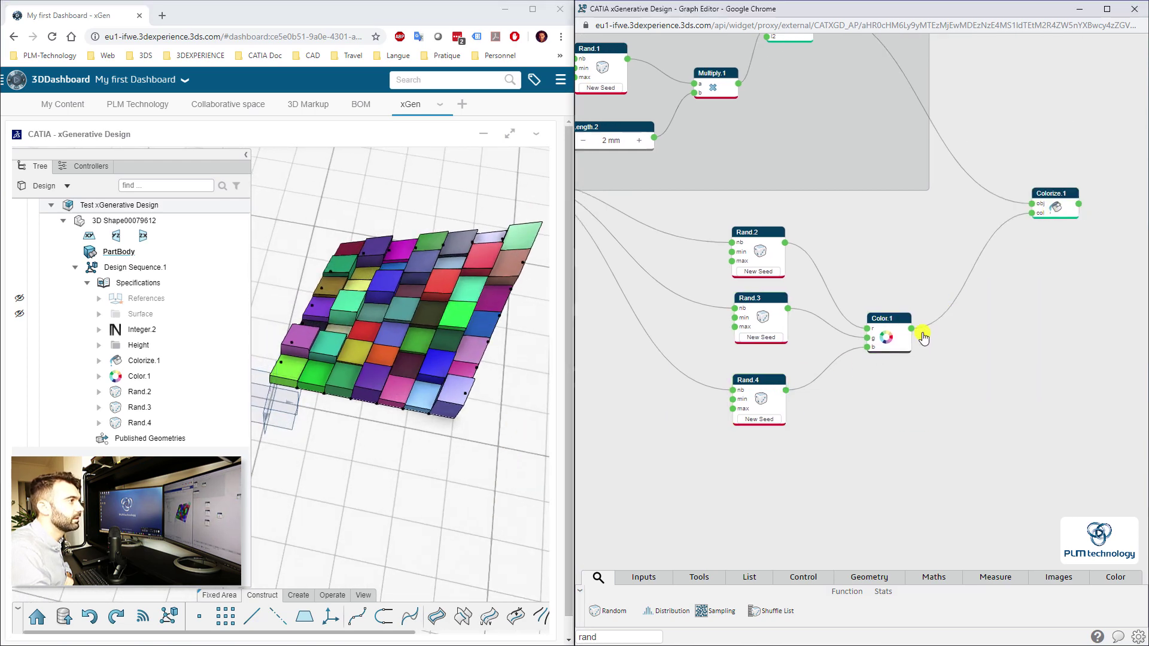
mouse_move(917, 330)
scroll(962, 401, down, 3)
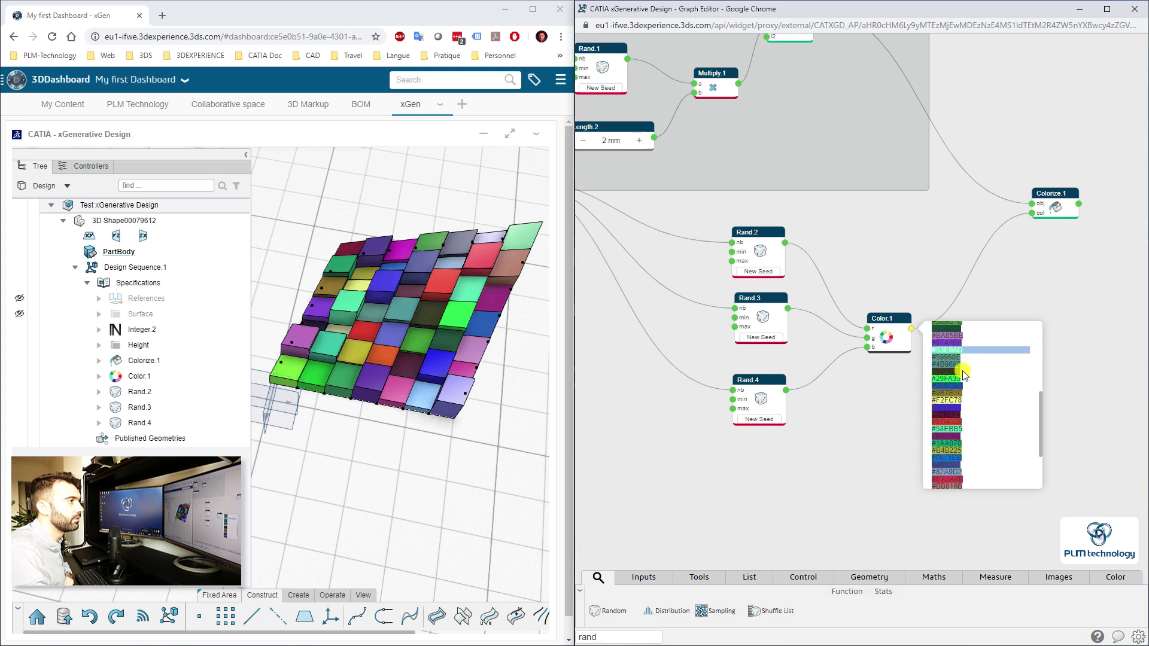
scroll(962, 377, up, 3)
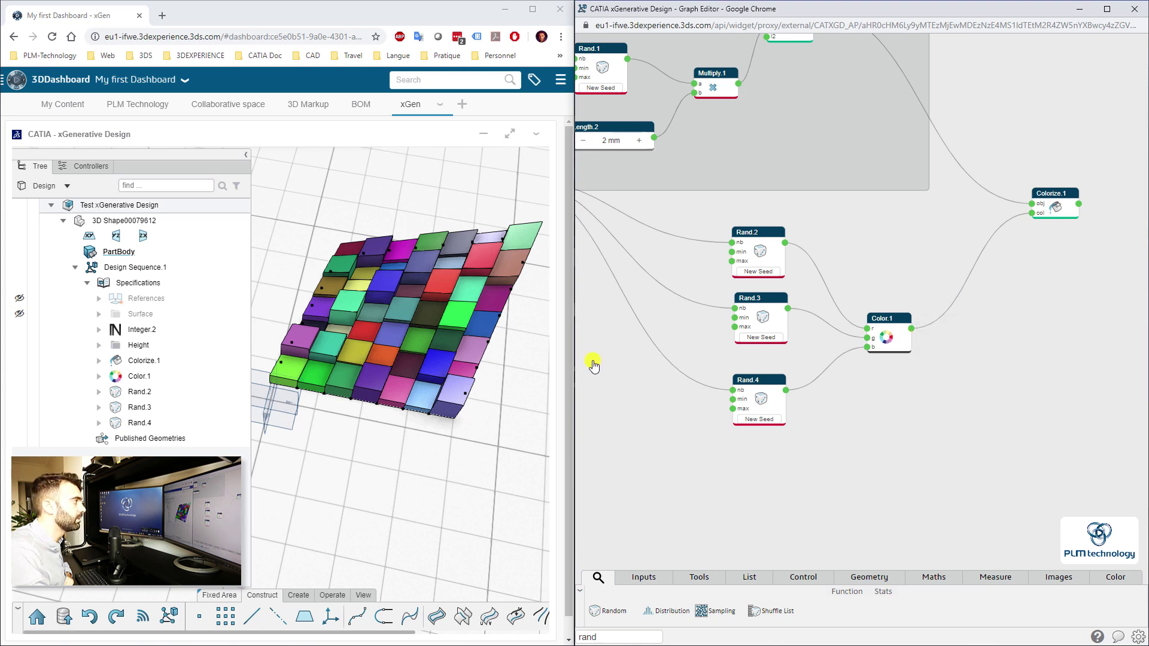
- Move Colorize.1 slightly closer to the Height region in the graph
drag(598, 341, 733, 316)
scroll(468, 348, down, 1)
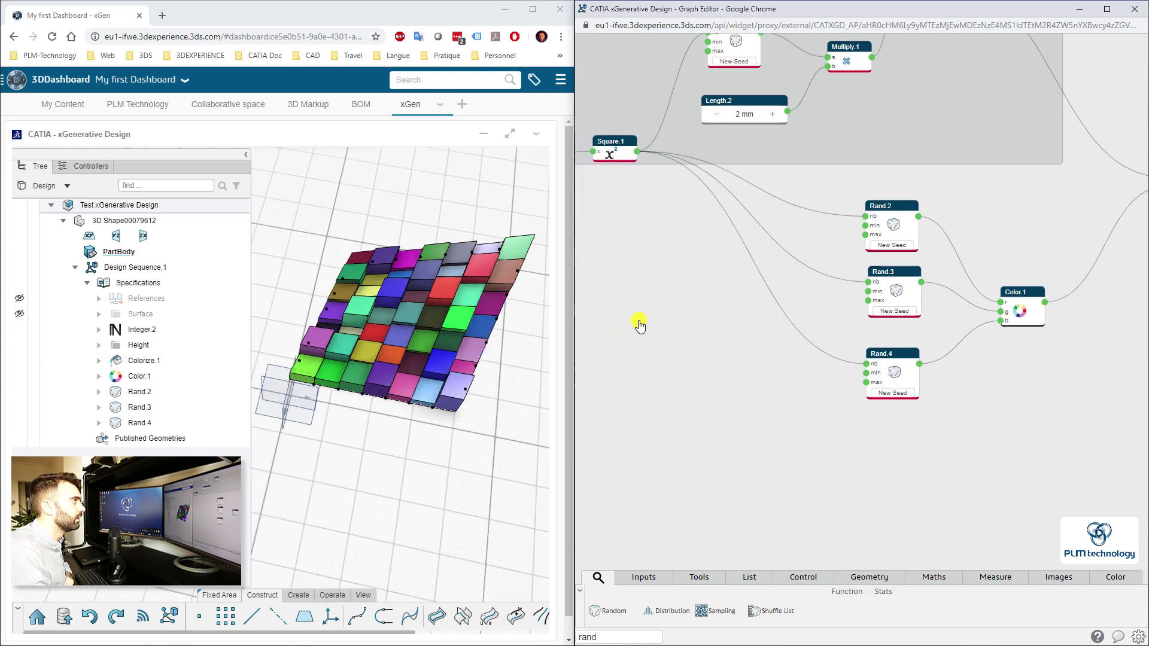
drag(658, 203, 694, 218)
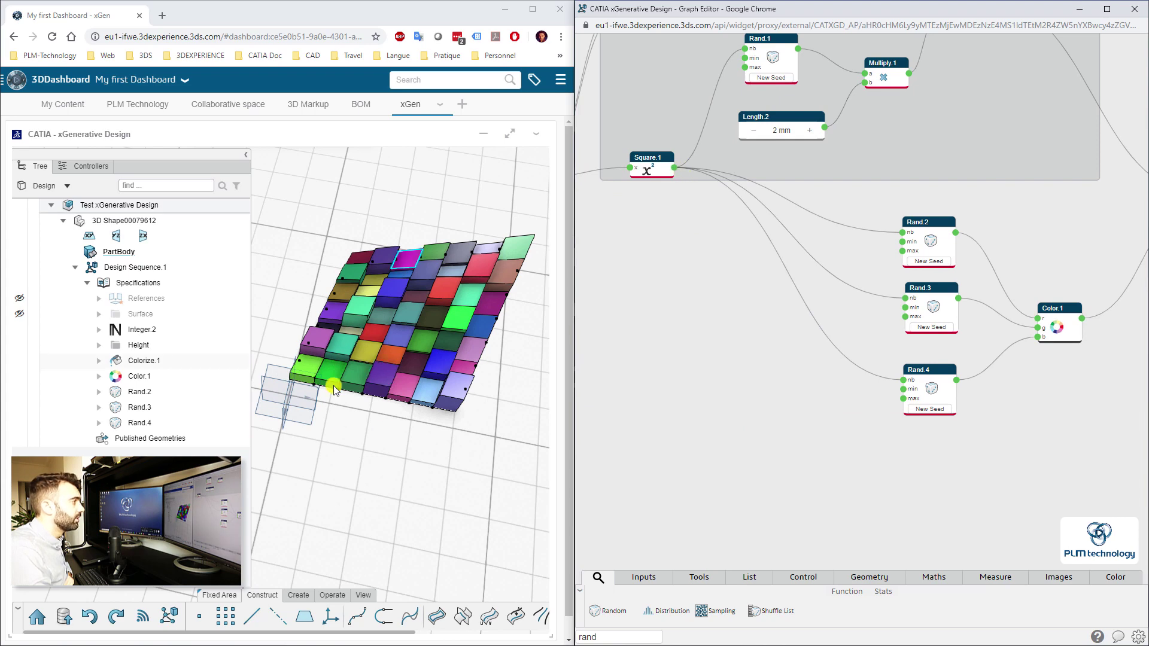
drag(575, 417, 629, 344)
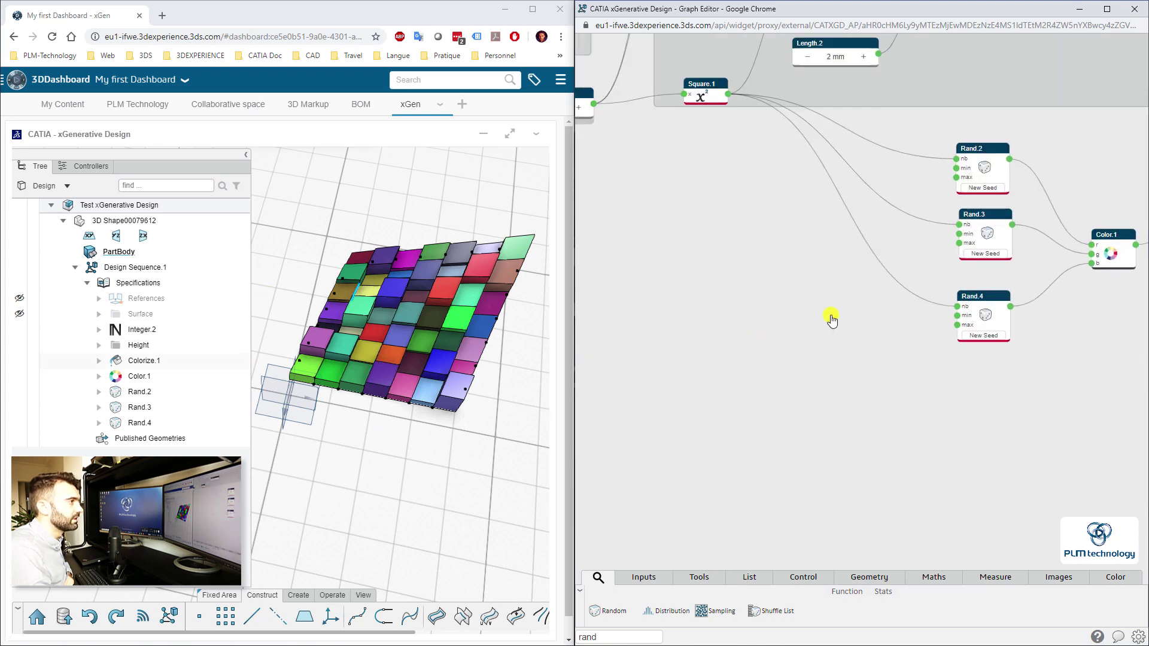
scroll(778, 365, down, 4)
scroll(796, 332, up, 2)
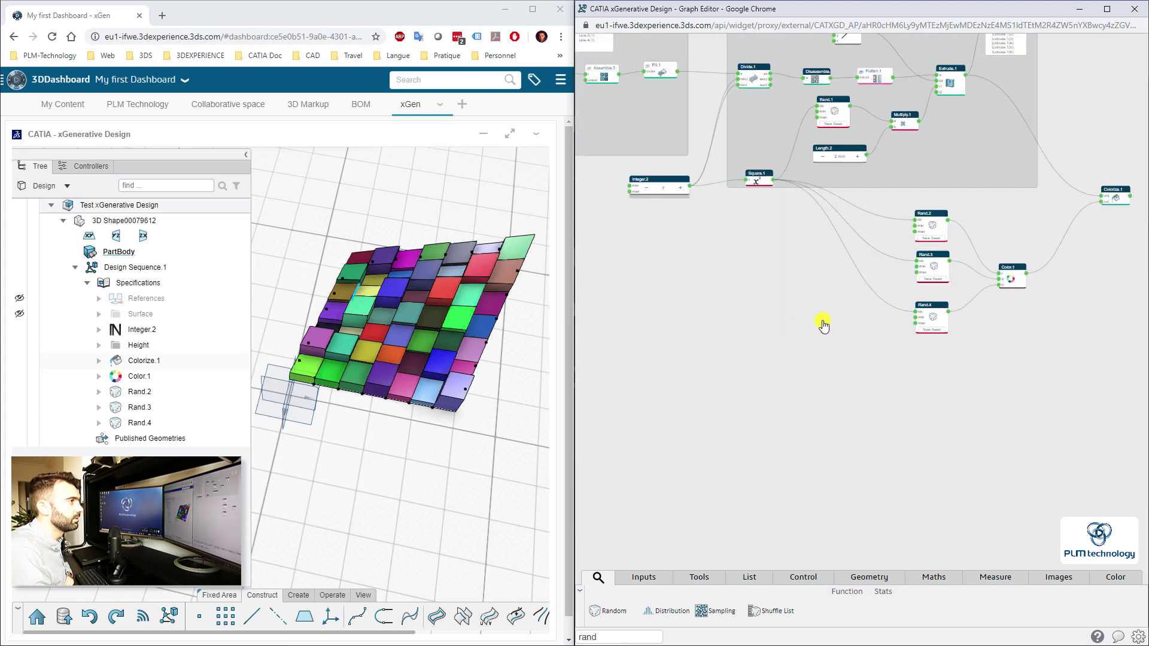
scroll(838, 308, up, 3)
scroll(820, 313, down, 4)
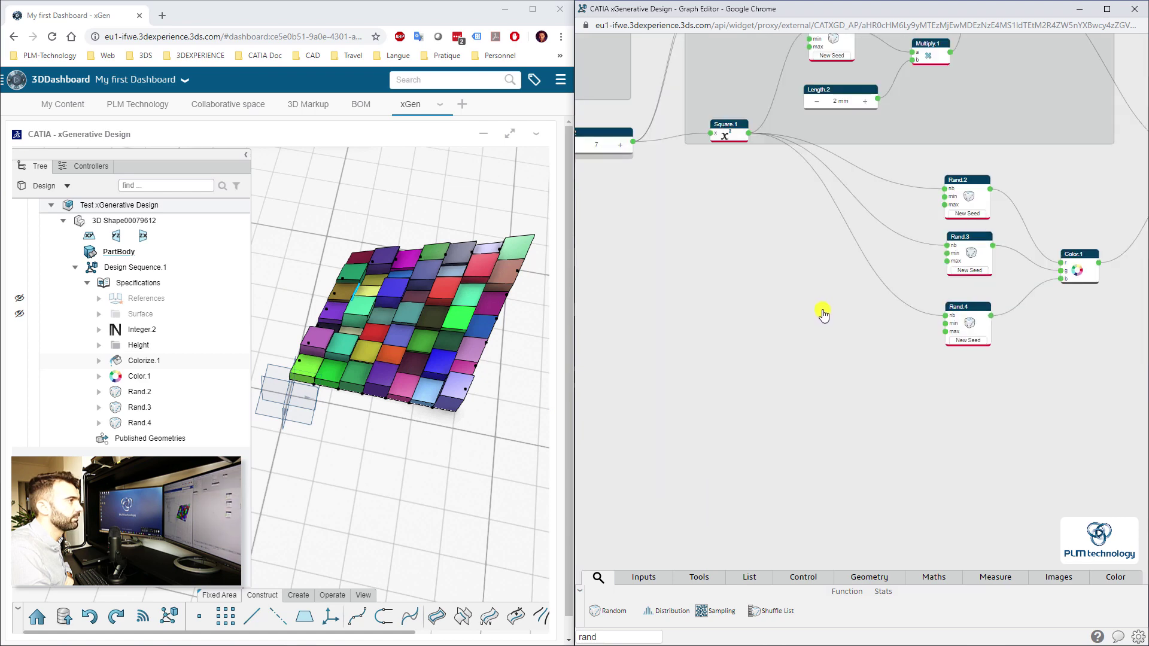
scroll(822, 303, down, 2)
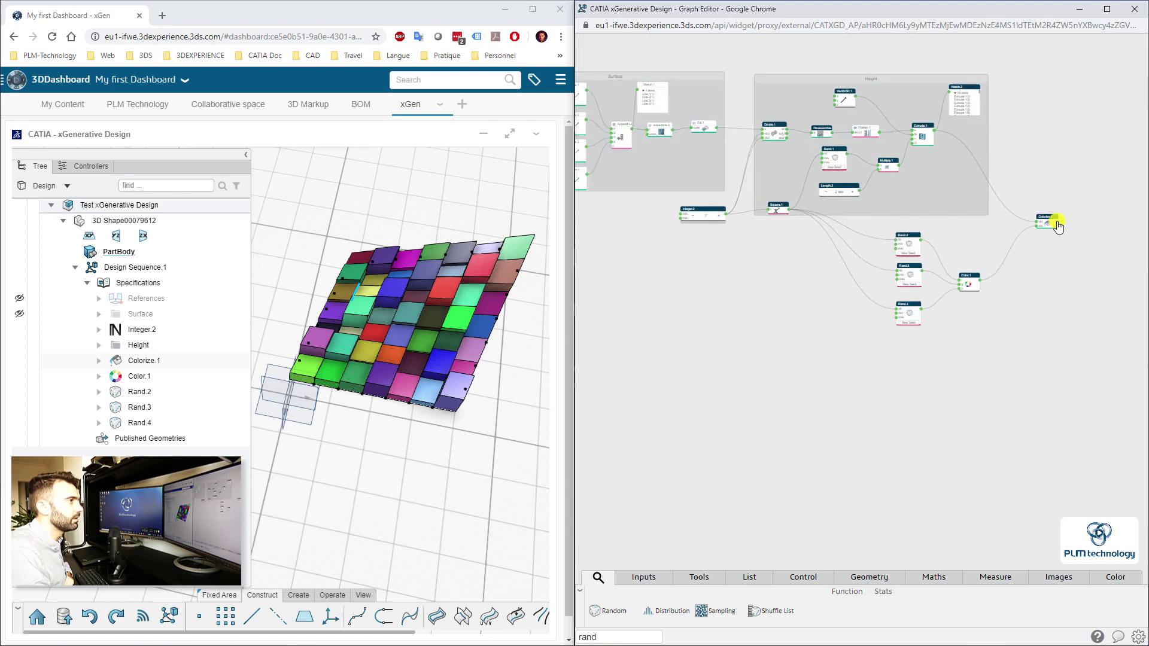
drag(1052, 216, 1030, 218)
click(1056, 290)
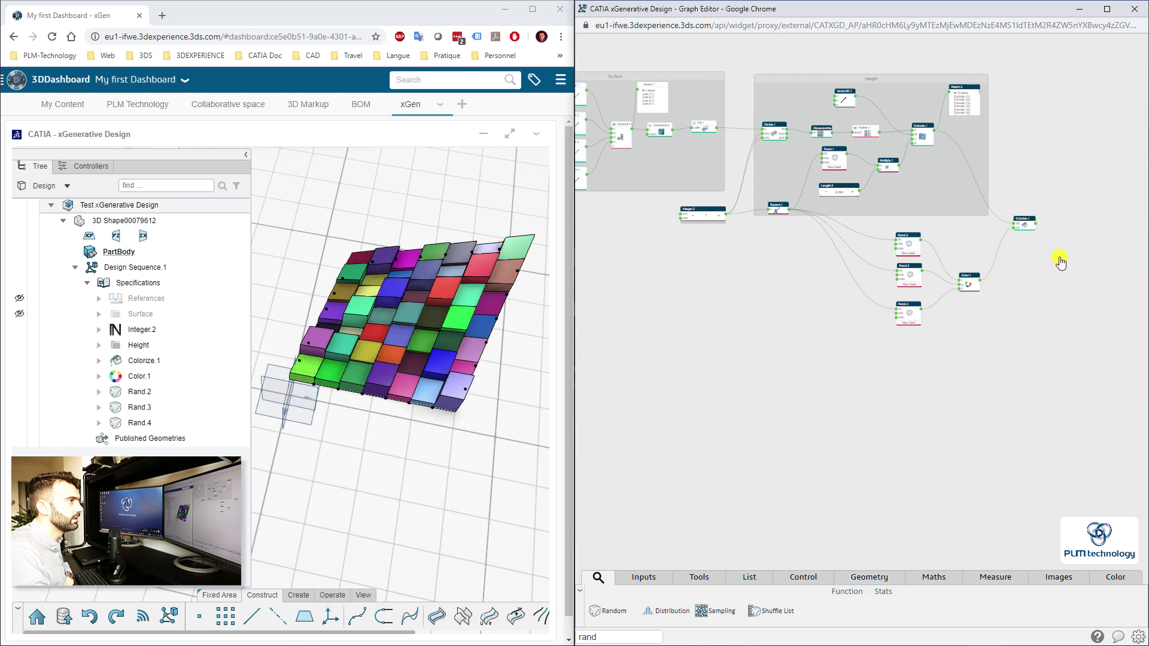
- Find the Publish node, place it beside Colorize.1 and connect the Colorize.1 output to its geo input
middle_drag(1061, 254, 867, 303)
scroll(832, 321, up, 5)
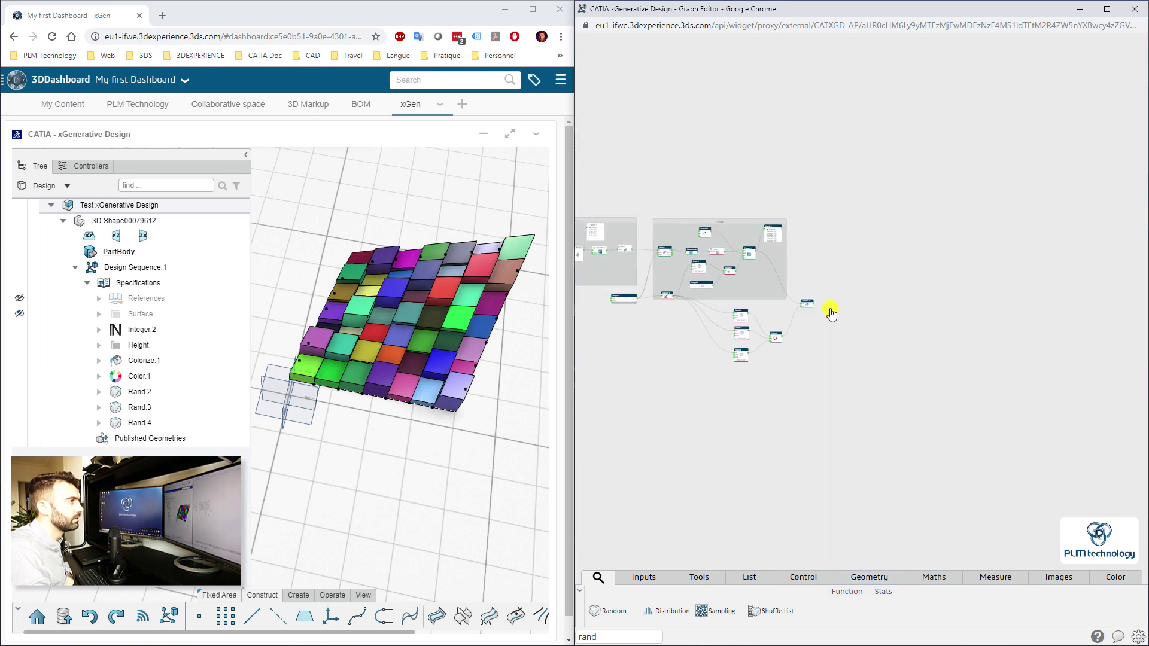
scroll(830, 349, up, 1)
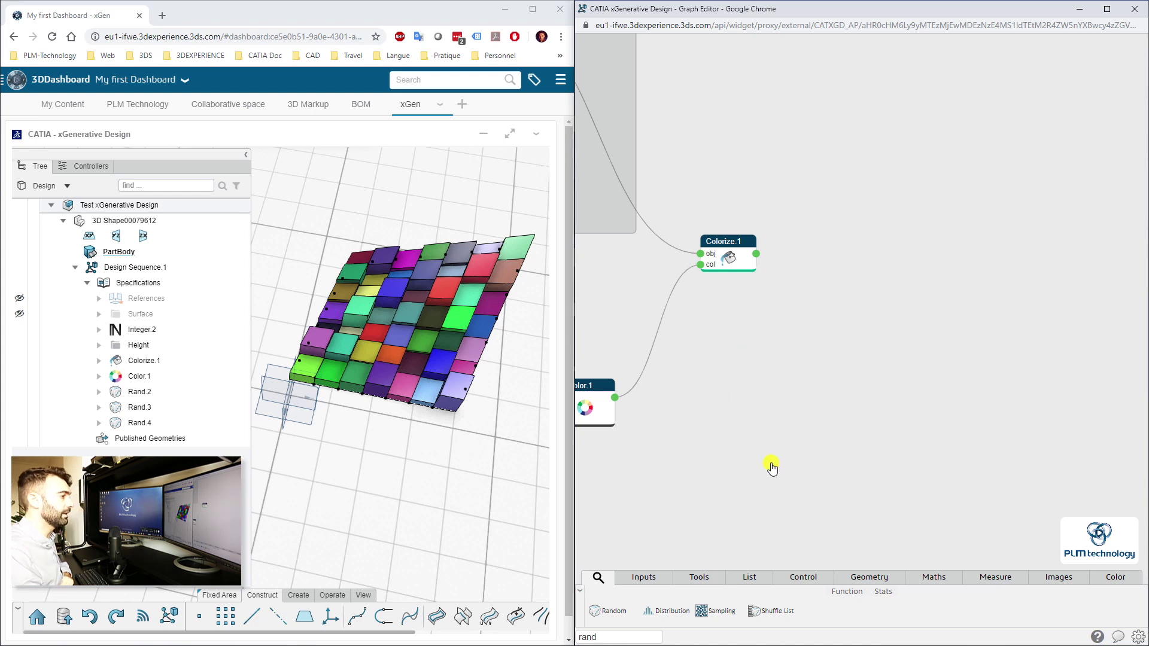
drag(597, 637, 570, 634)
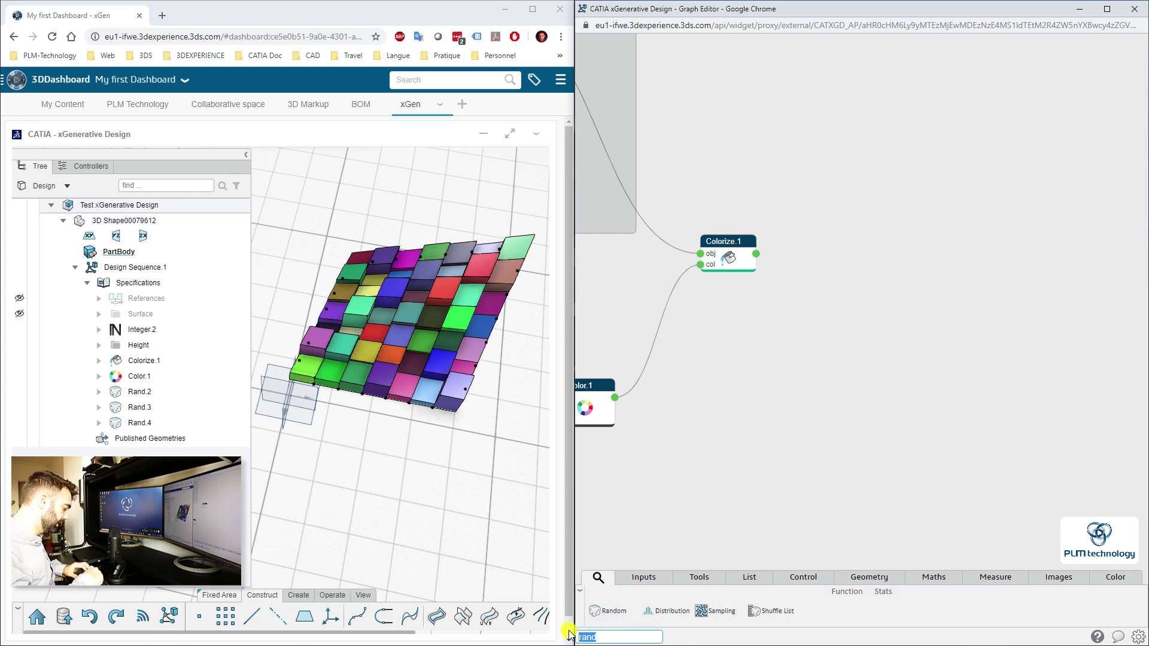
text(publi)
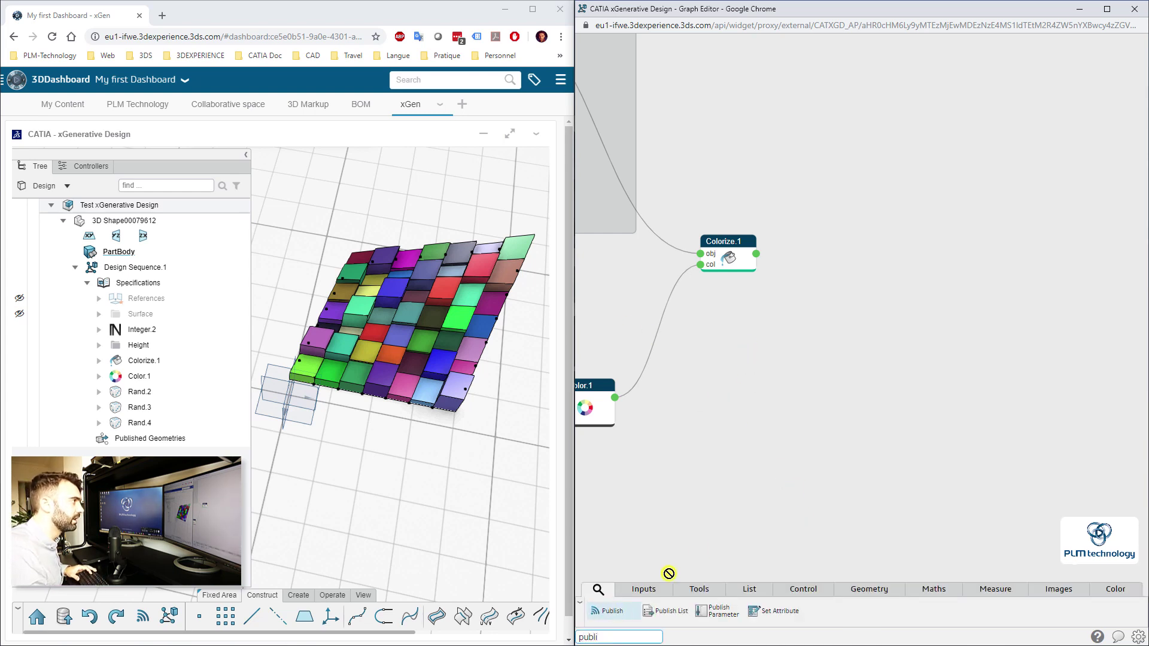
drag(668, 573, 892, 275)
drag(757, 256, 886, 292)
drag(762, 258, 892, 268)
click(921, 281)
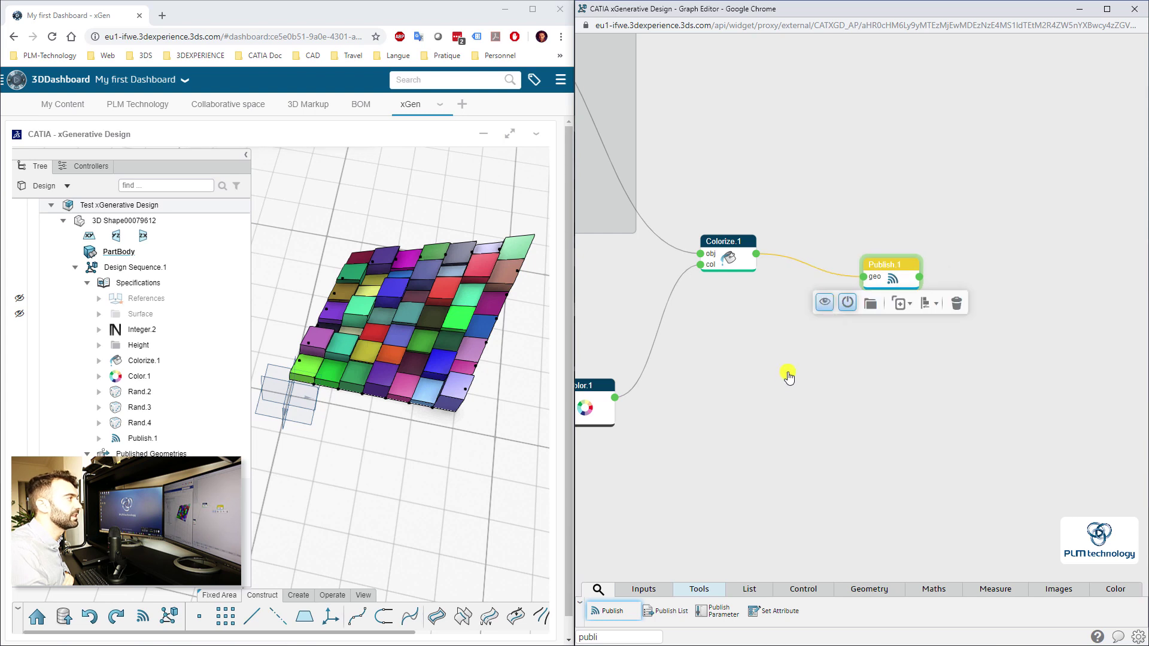
click(788, 377)
- Shift Colorize.1 slightly down and group it with Rand.2, Rand.3, Rand.4 and Color.1 into a new region
scroll(826, 469, down, 5)
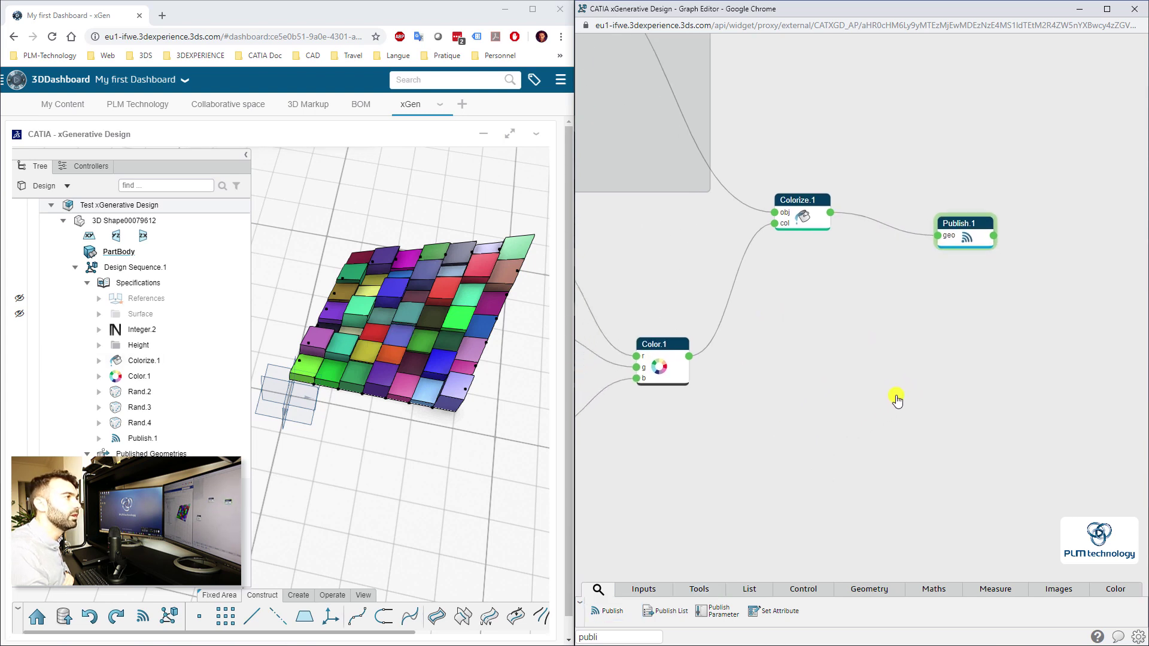
drag(748, 435, 881, 382)
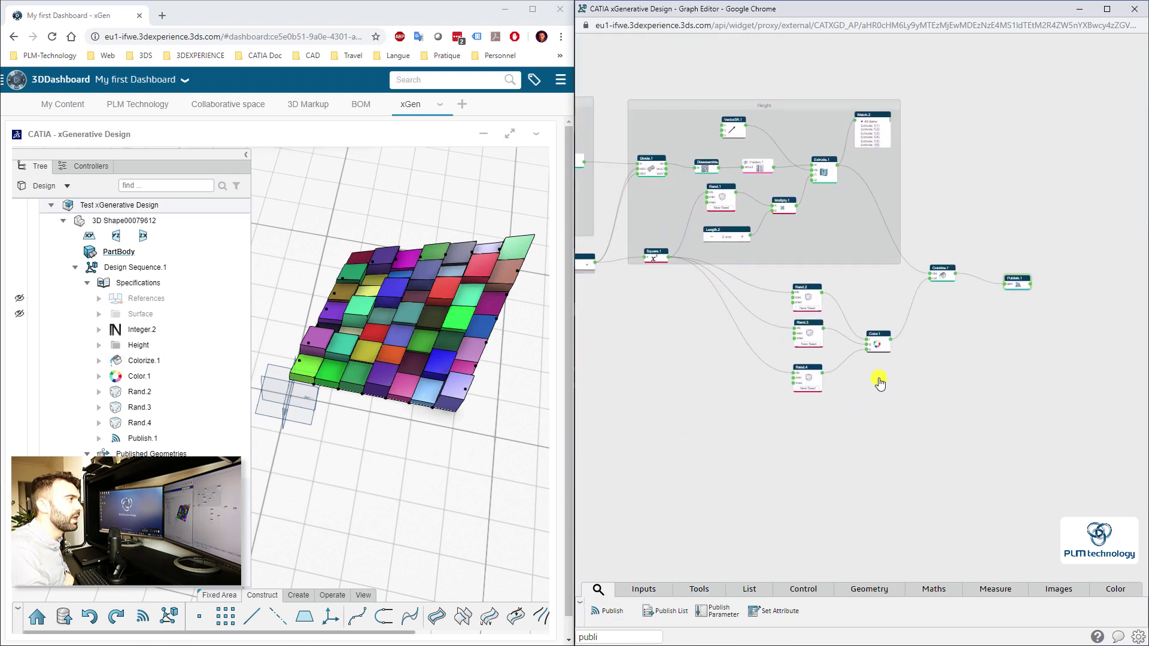
drag(715, 363, 741, 353)
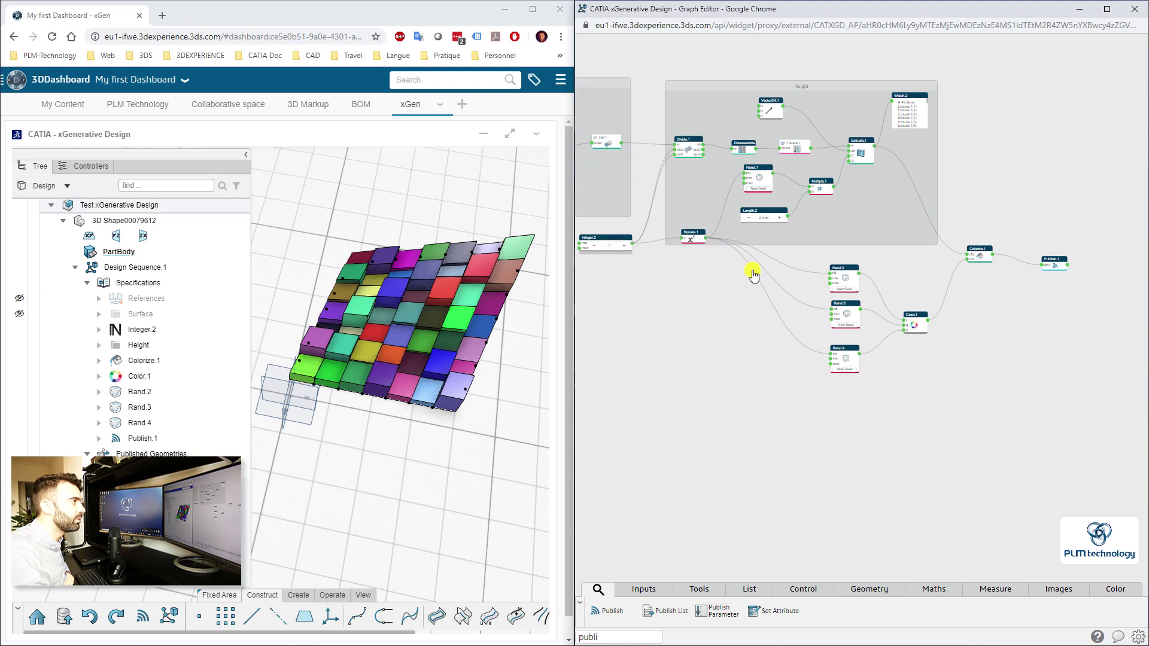
drag(987, 252, 975, 268)
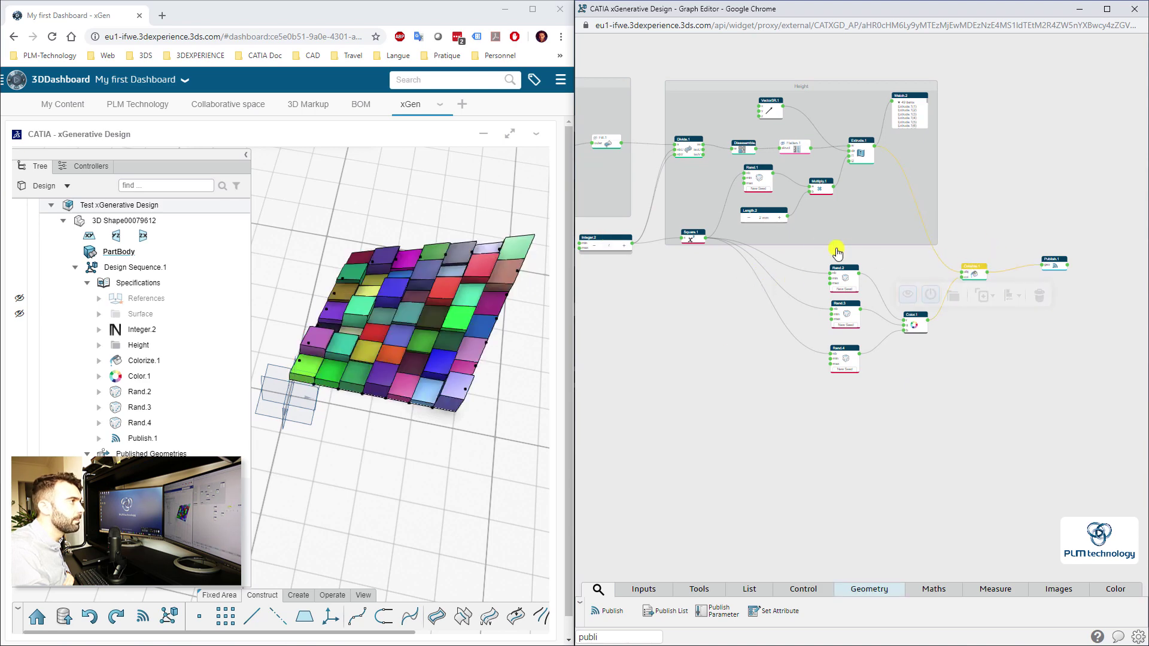
drag(814, 245, 967, 398)
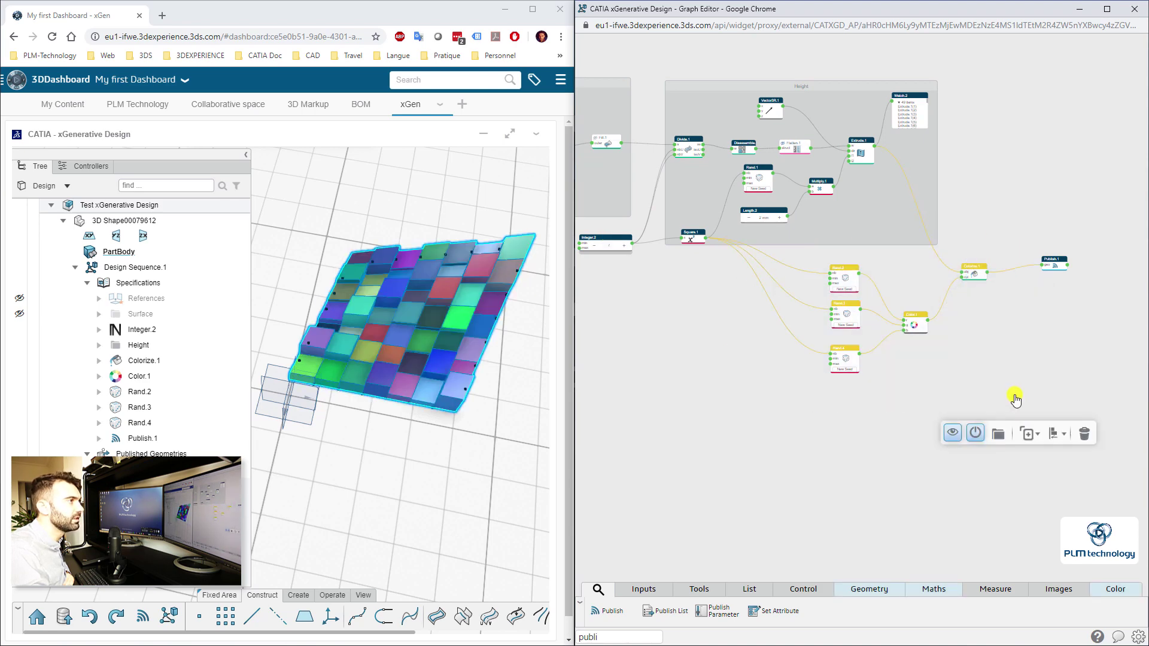
click(993, 438)
- Rename the new region as Color and shift it slightly left beneath the Height region
click(916, 258)
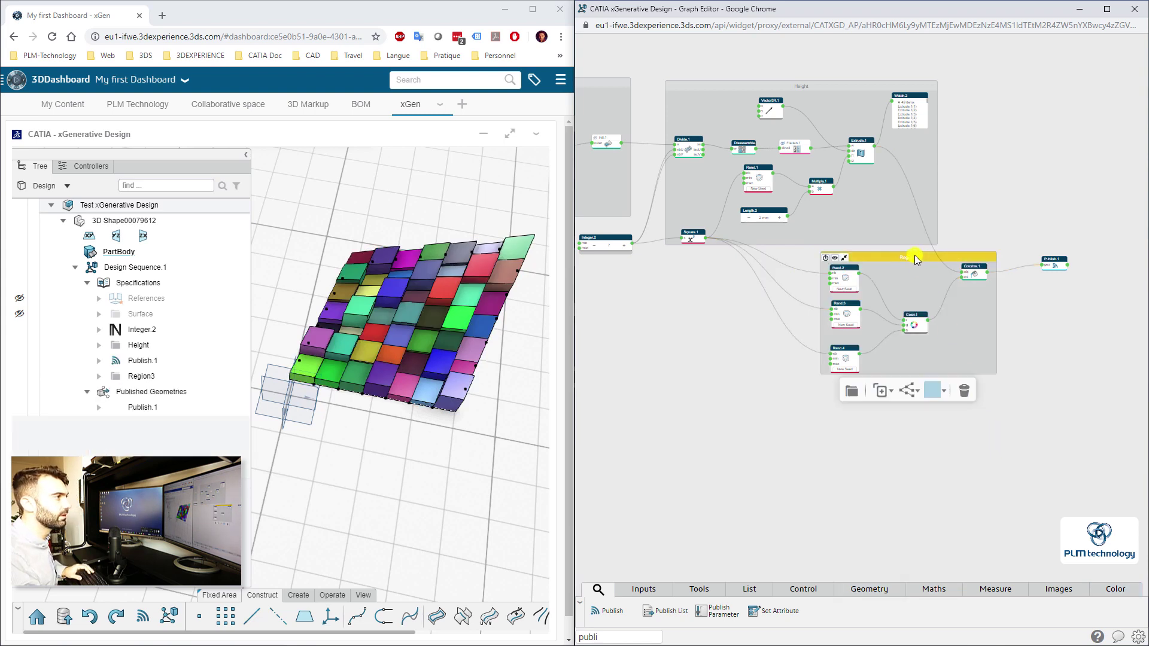
double_click(916, 258)
text(Color)
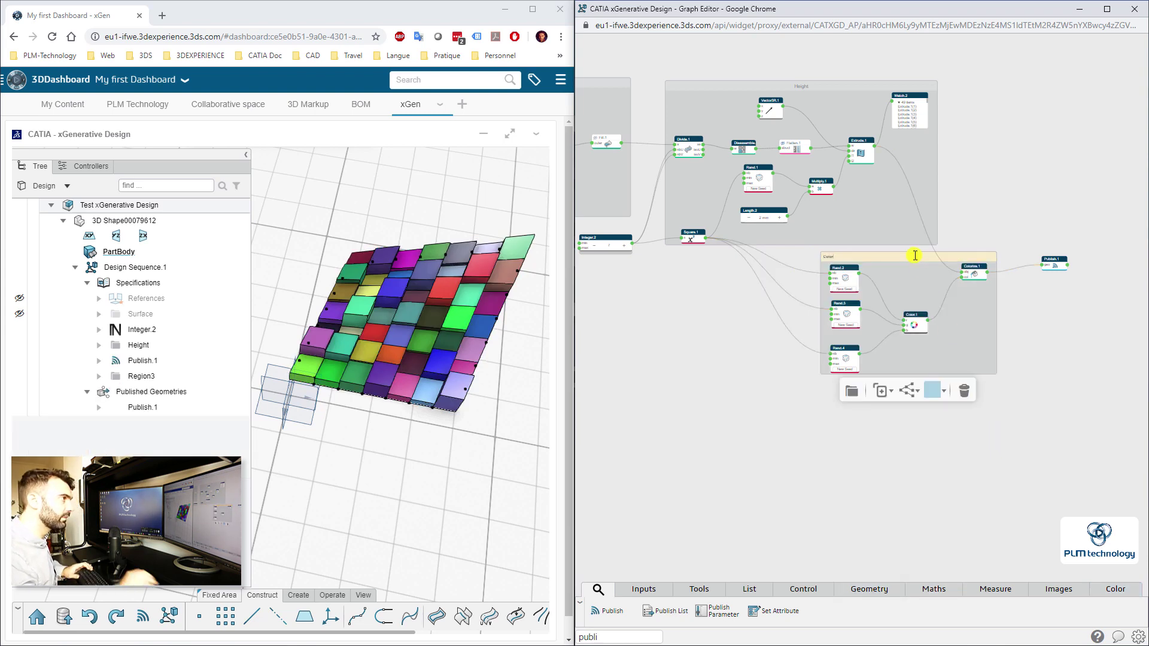
click(706, 331)
middle_drag(712, 346, 760, 400)
drag(925, 311, 887, 320)
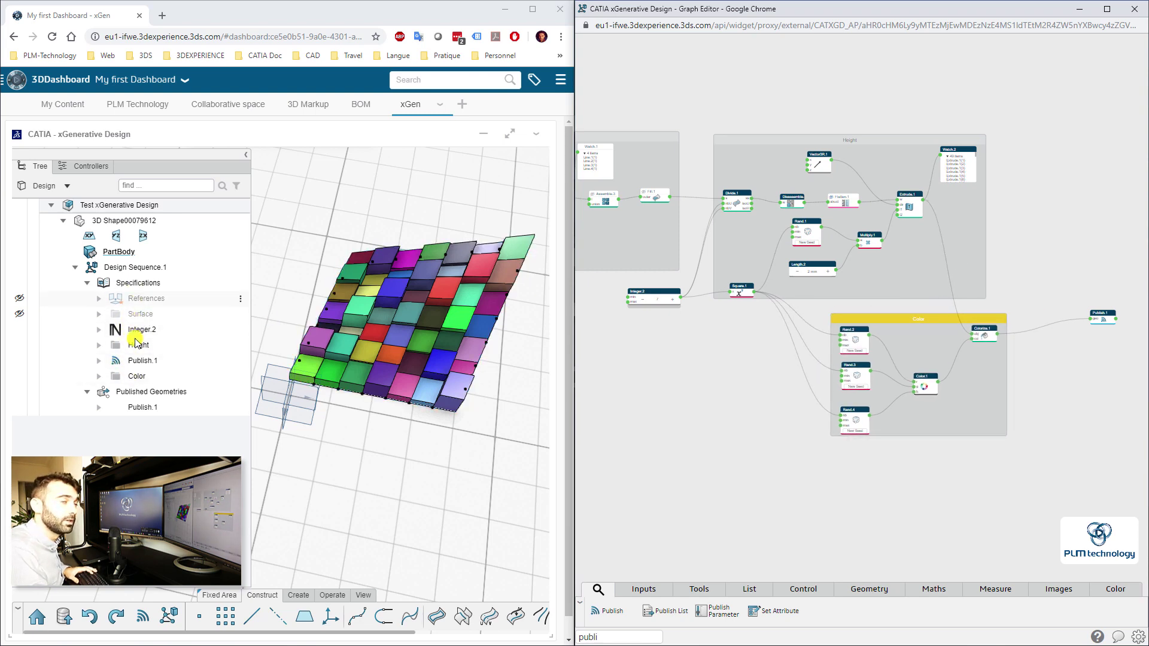
- Hide the Height region's geometry from the 3D view
click(140, 344)
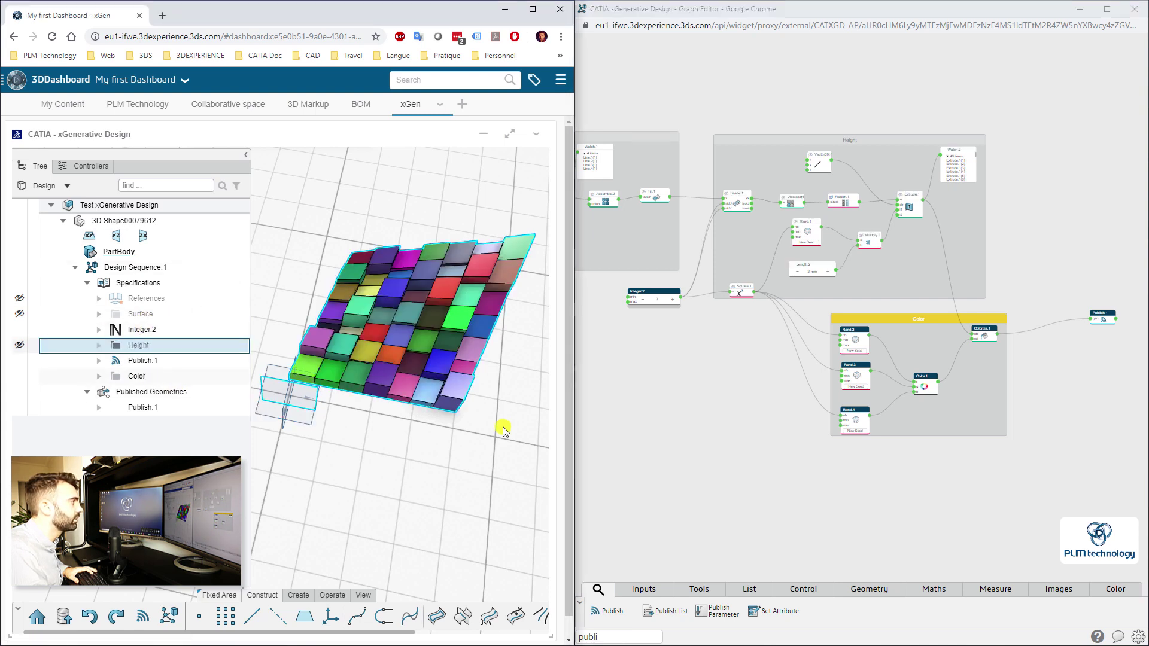
click(699, 460)
- Move Integer.2 slightly down and left, away from the Height region
middle_drag(696, 433, 771, 415)
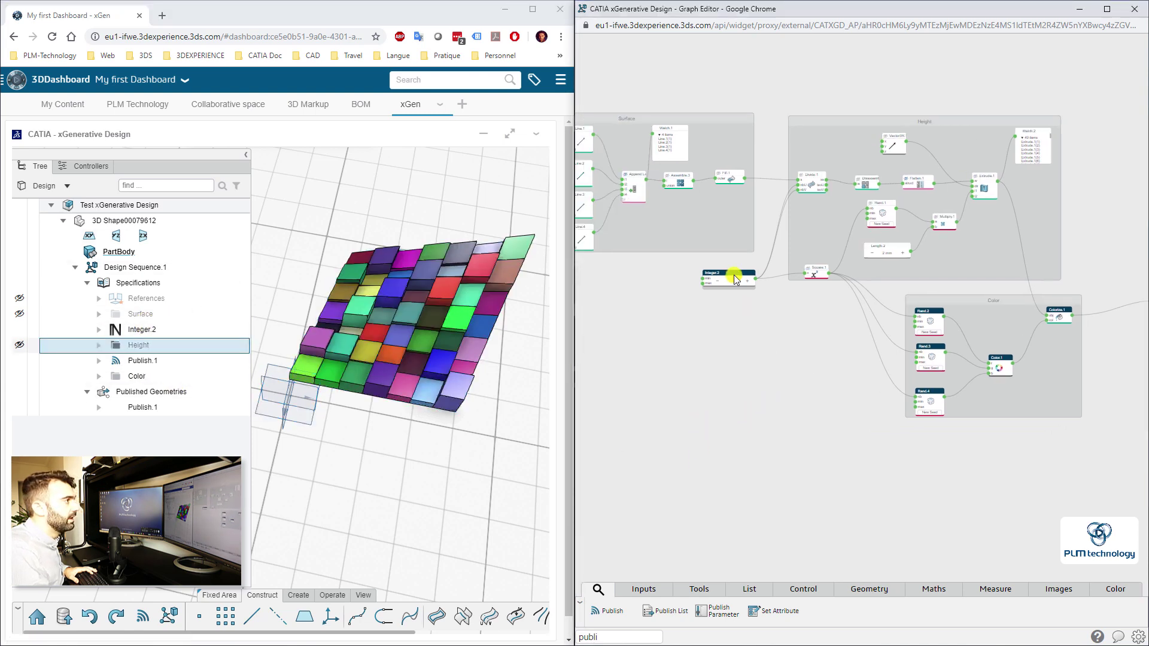
drag(735, 279, 723, 294)
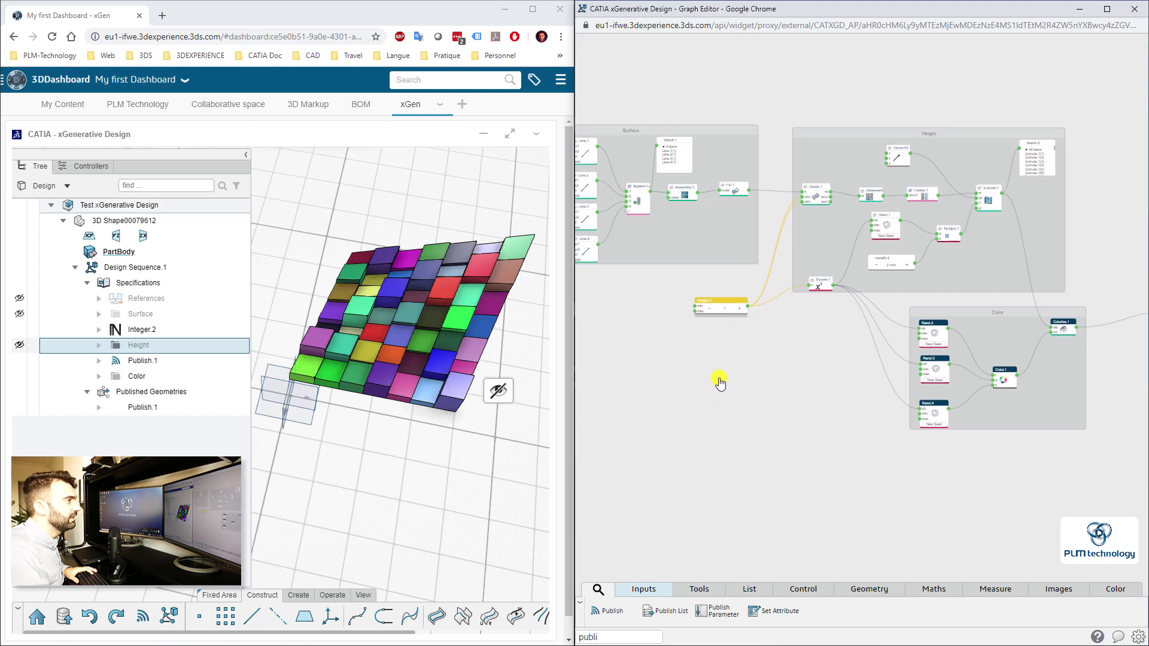
scroll(721, 384, up, 5)
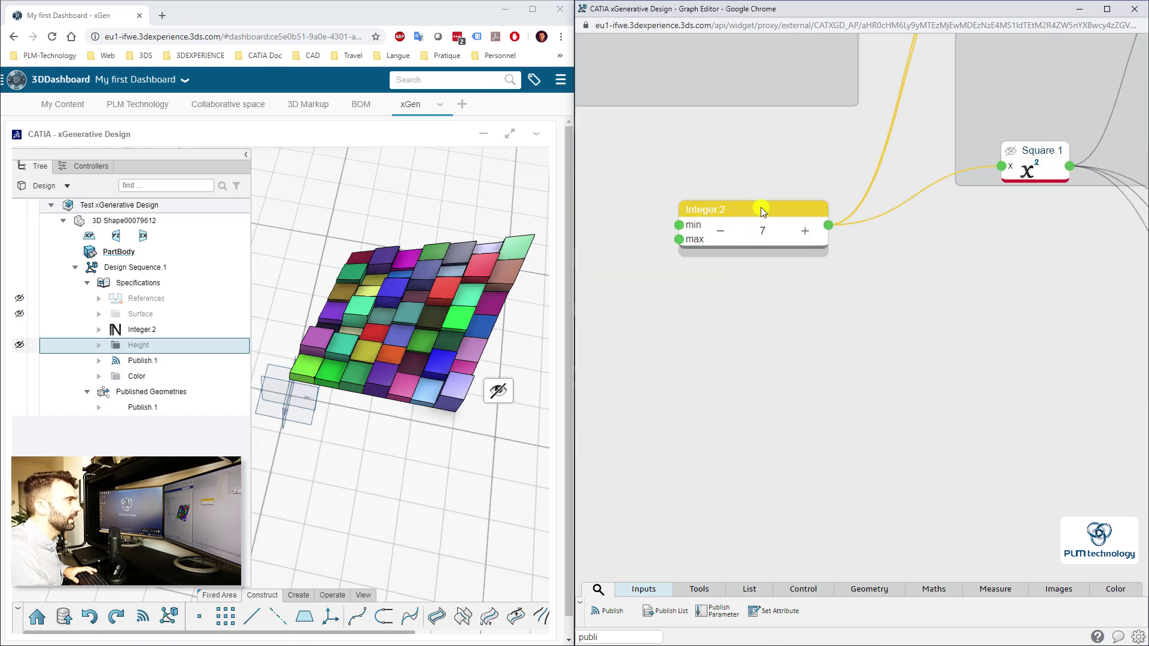
- Rename the Integer.2 node as Nb divide and shift it slightly left below the Surface region
drag(761, 211, 732, 232)
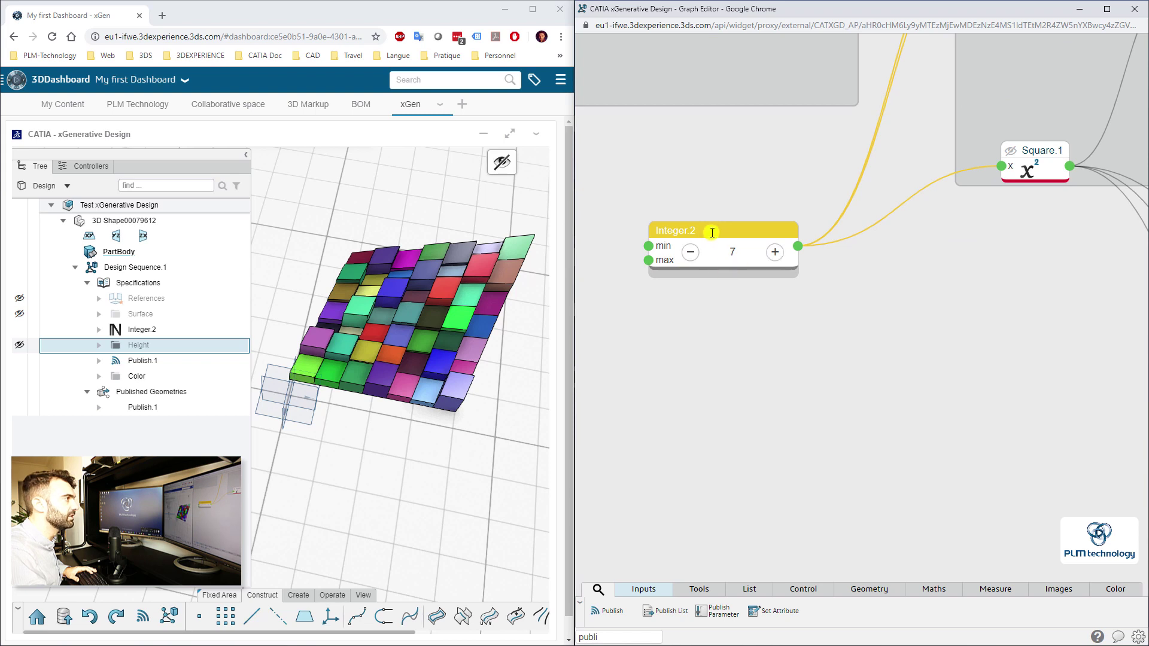
double_click(712, 232)
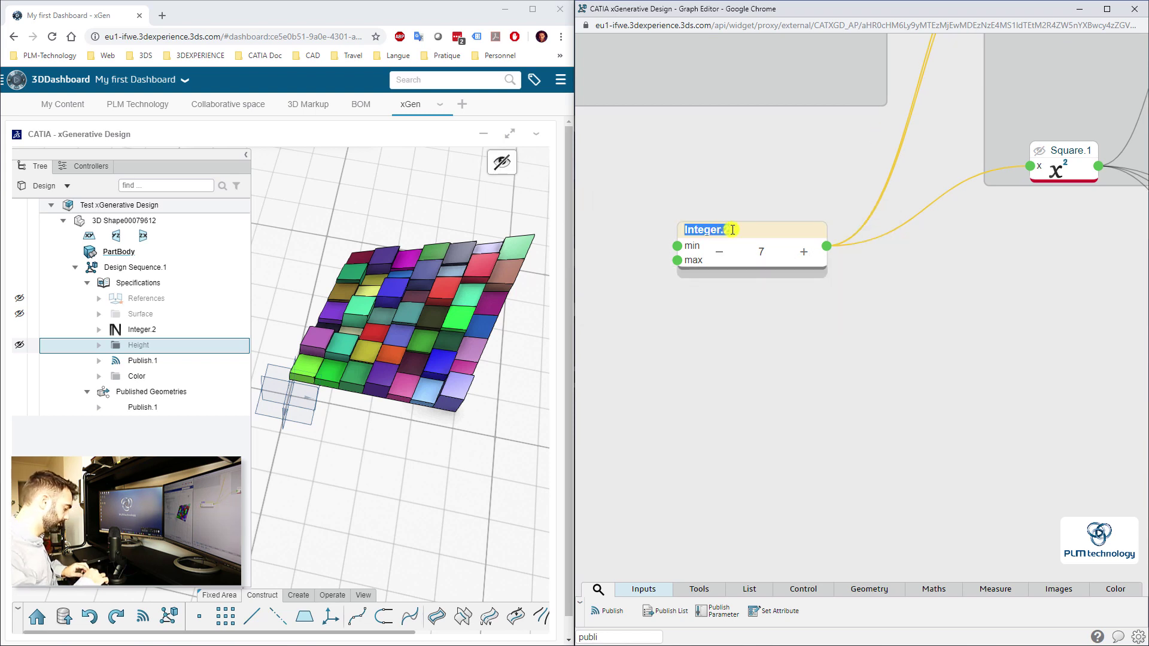
text(P)
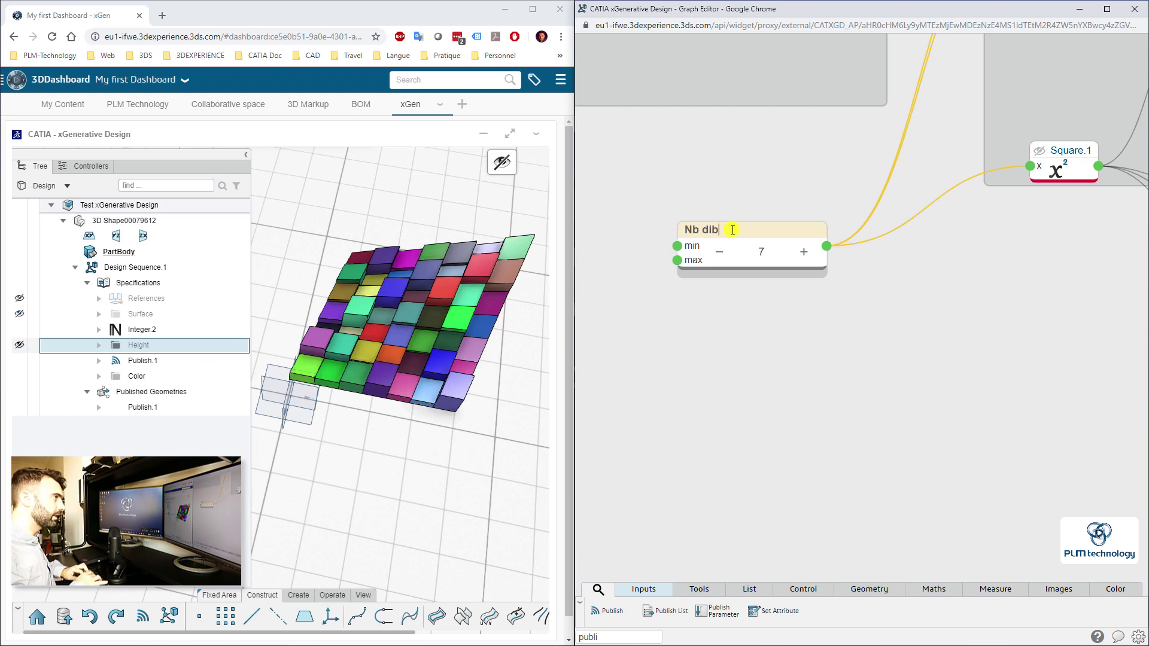
text(de)
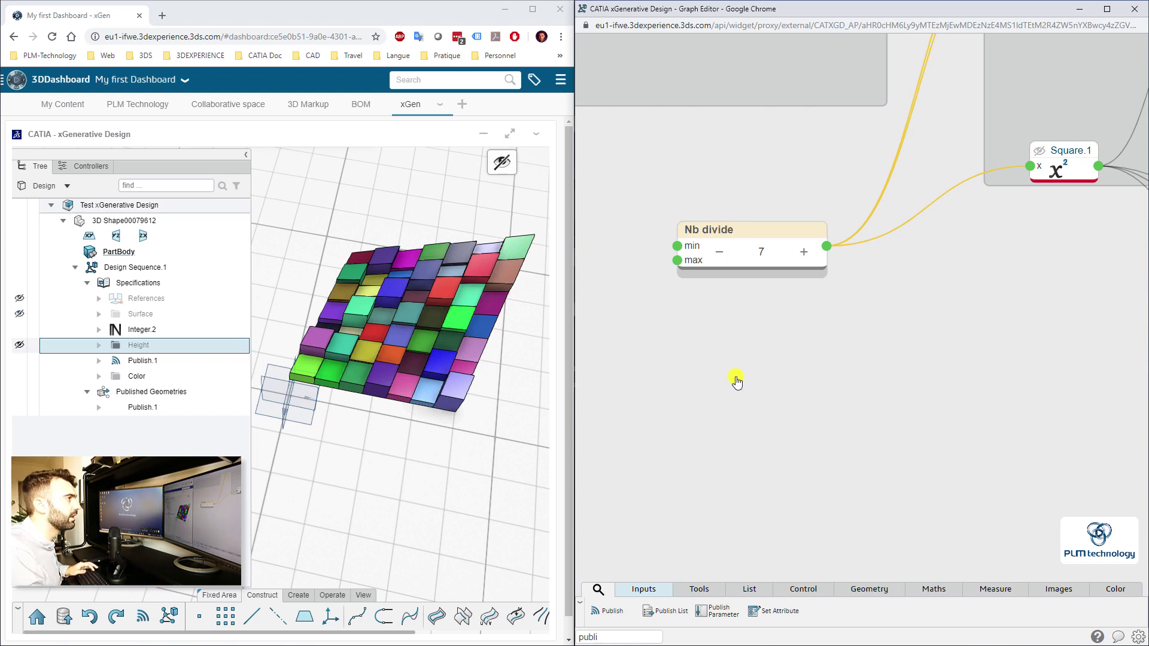
click(736, 380)
drag(798, 230, 762, 219)
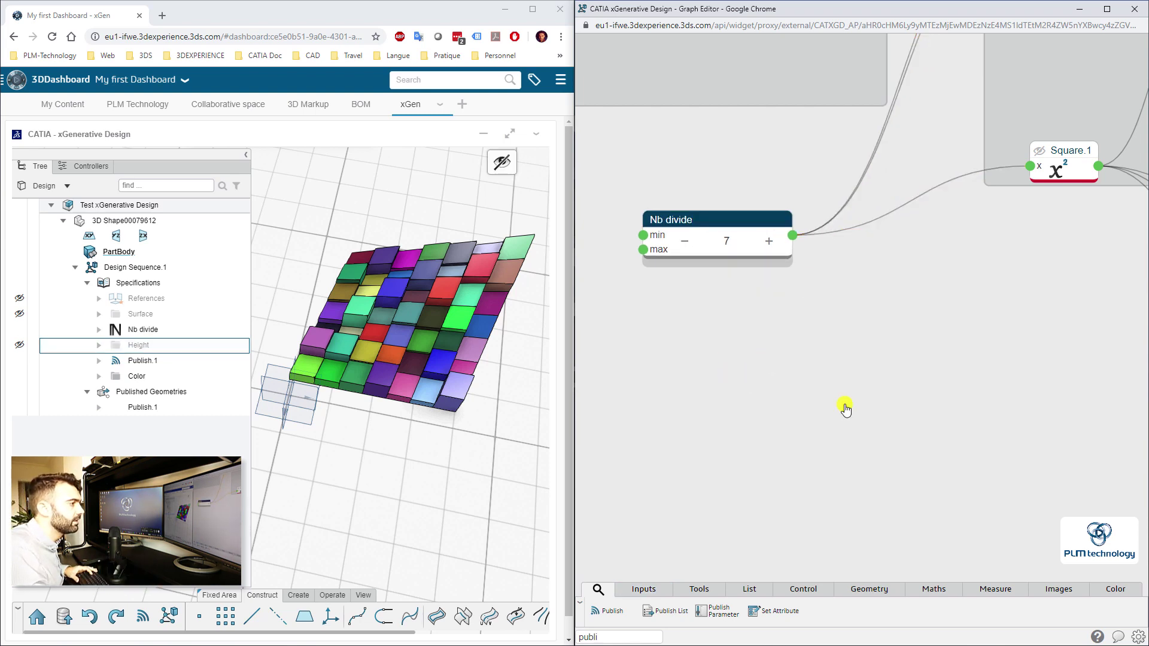
- Add a Publish Parameter node fed by Nb divide, and make Nb divide's output connections wireless
drag(721, 610, 921, 305)
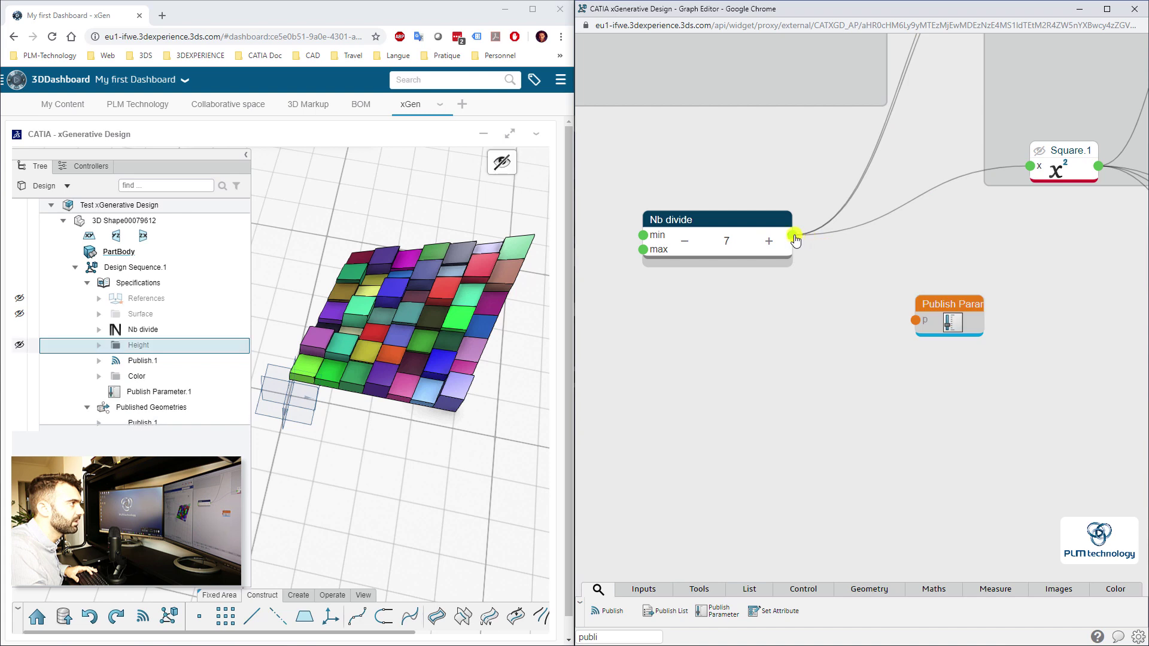
drag(793, 236, 916, 320)
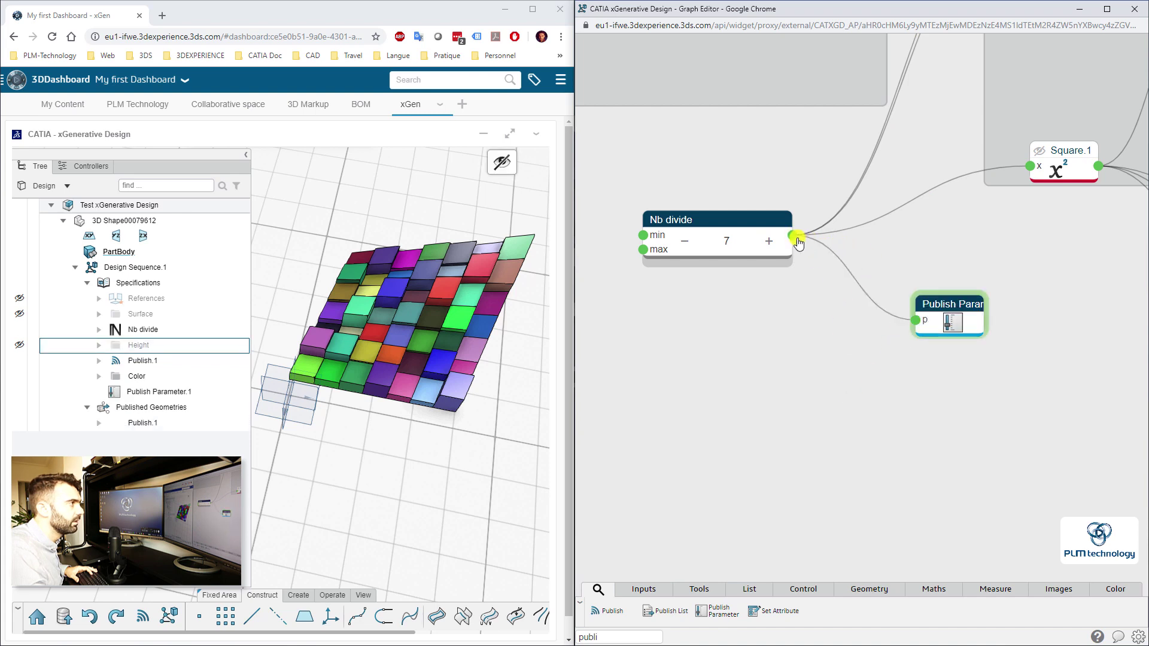
mouse_move(794, 235)
click(867, 237)
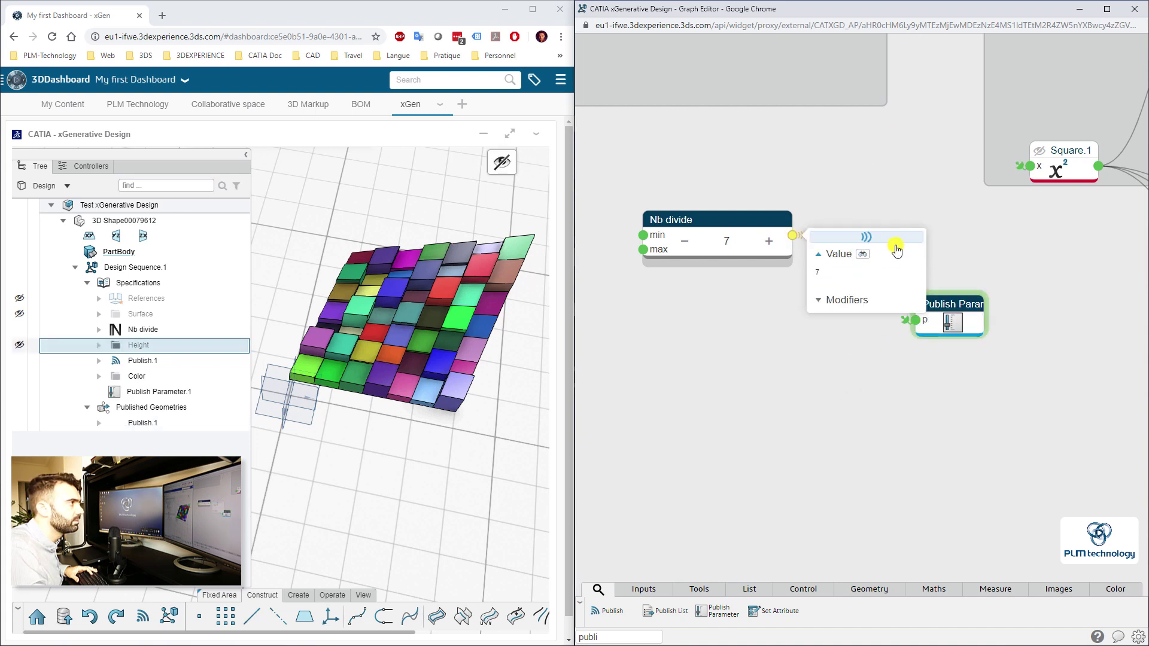
middle_drag(1062, 243, 906, 322)
click(900, 326)
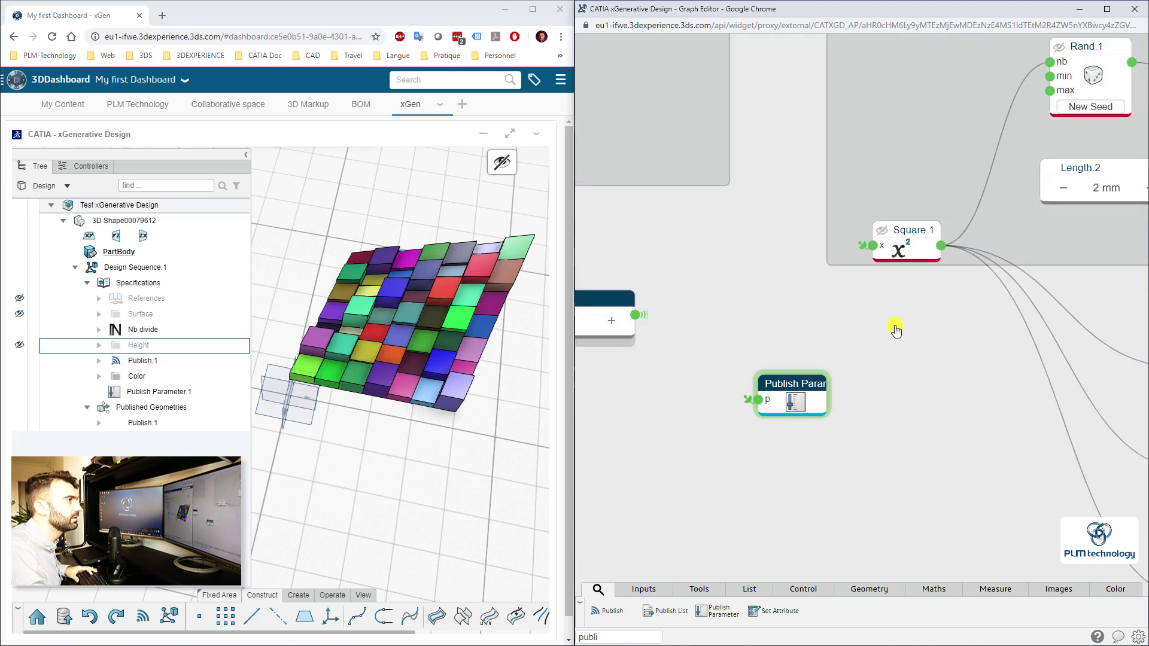
- Move the Nb divide node slightly down and left, clear of the Surface and Height regions
scroll(893, 331, up, 2)
scroll(892, 331, down, 6)
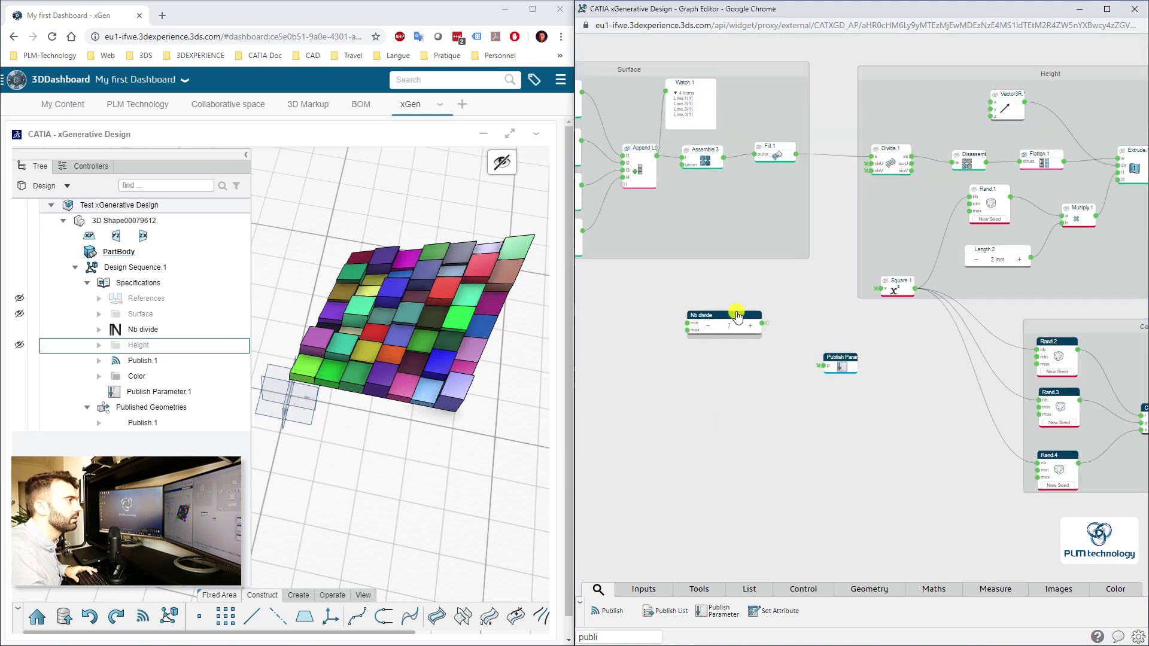
drag(736, 312, 723, 336)
click(762, 442)
middle_drag(761, 434, 805, 375)
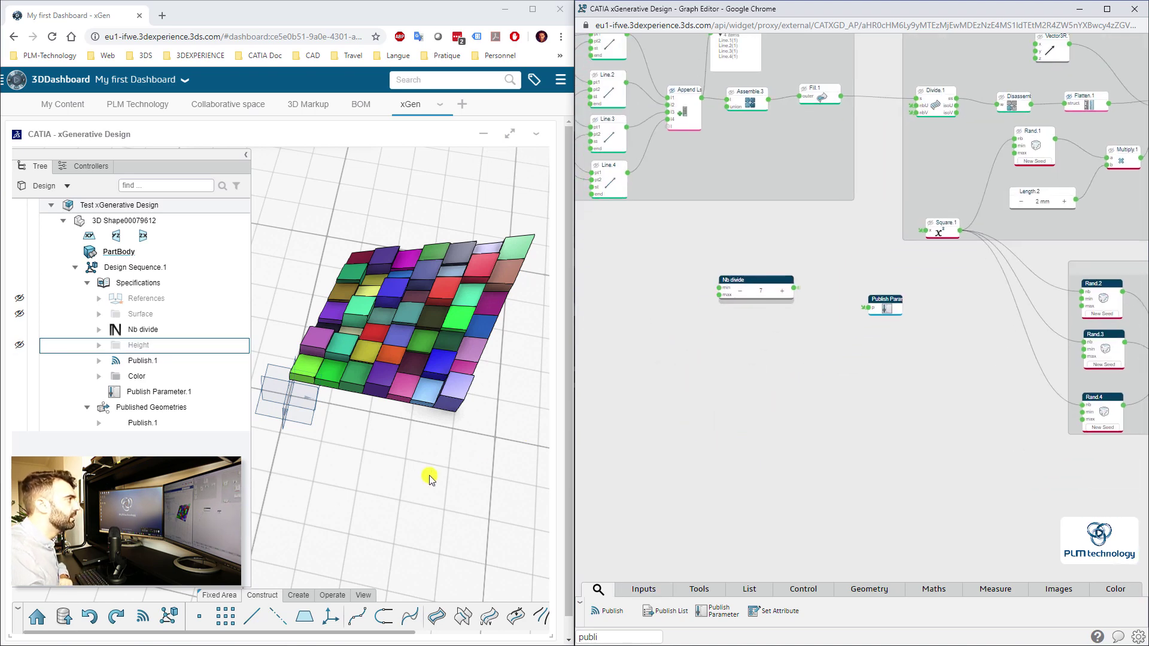
- Look over the finished Height and Color regions of the graph and close the graph editor
click(429, 477)
click(812, 390)
middle_drag(1009, 403, 735, 444)
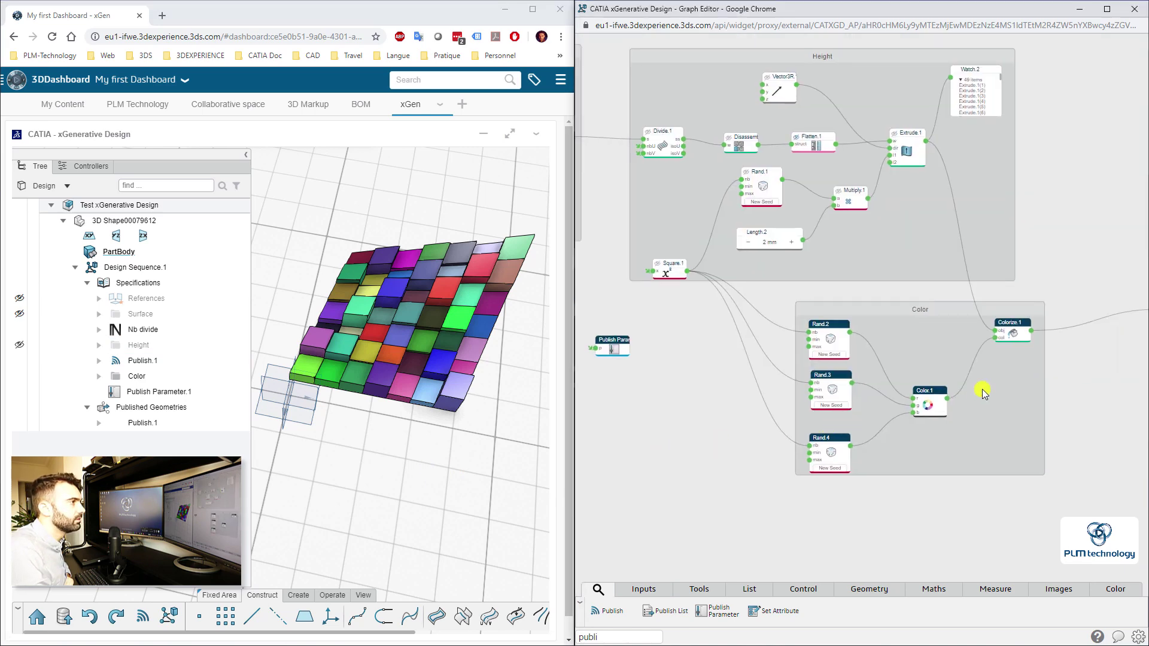
middle_drag(1036, 345, 1056, 307)
middle_drag(844, 345, 951, 346)
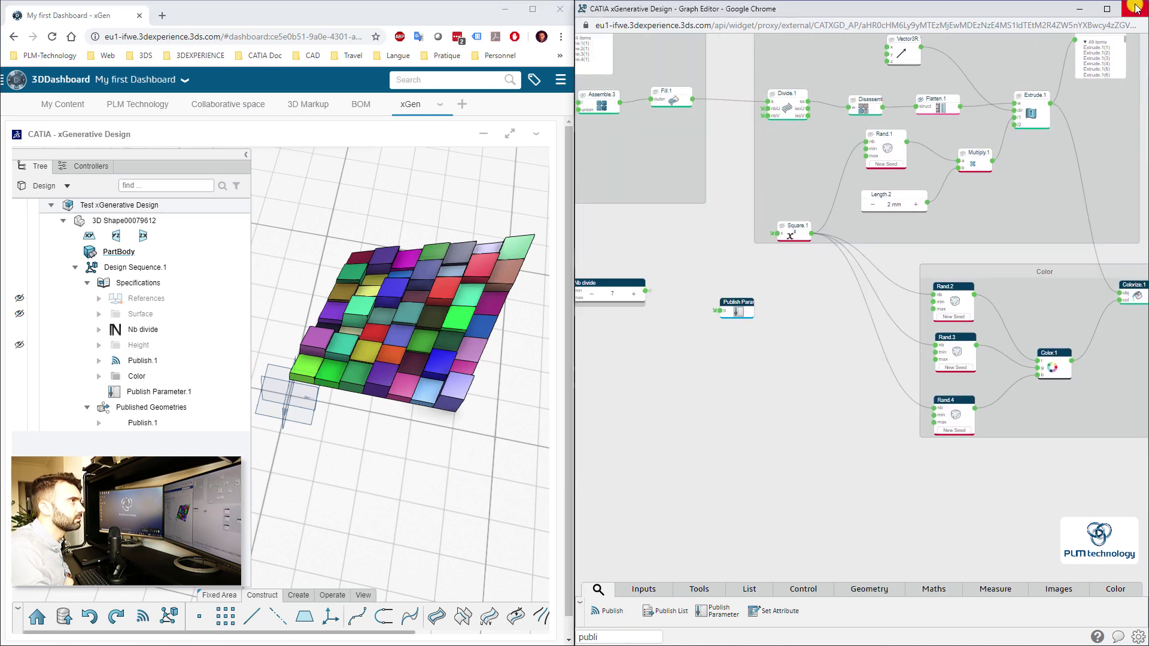
click(1136, 8)
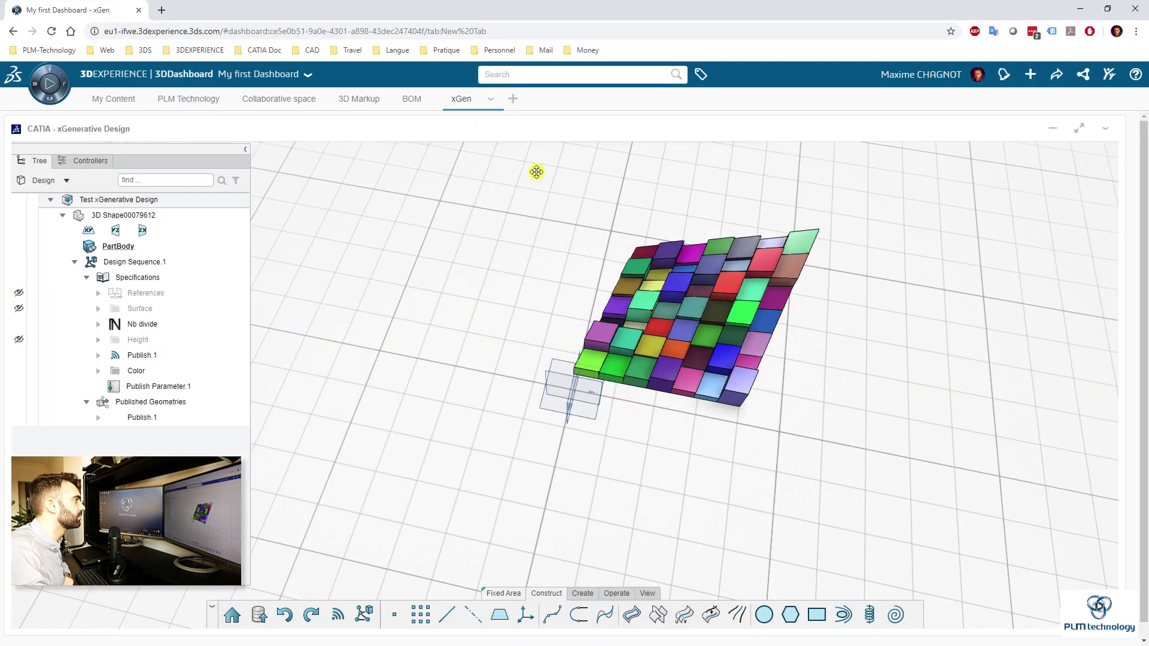
- Change the surface division through the published Nb divide parameter, raising it to 8 and finally setting it to 10
middle_drag(515, 357, 643, 396)
click(81, 161)
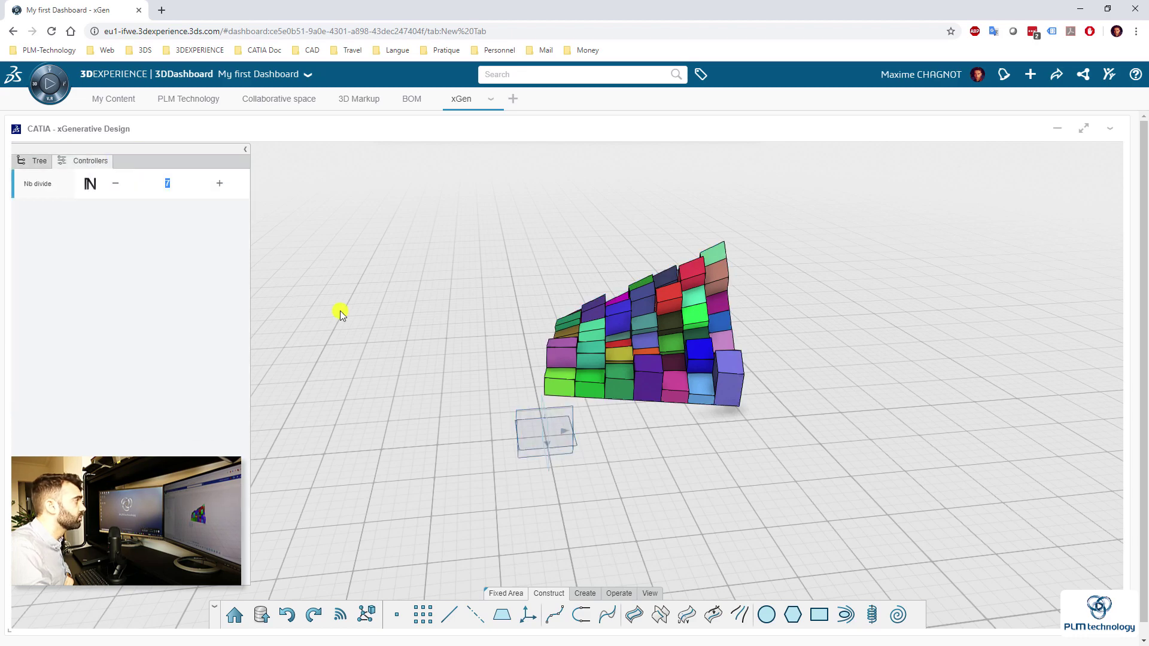
middle_drag(413, 379, 361, 325)
middle_drag(413, 294, 503, 428)
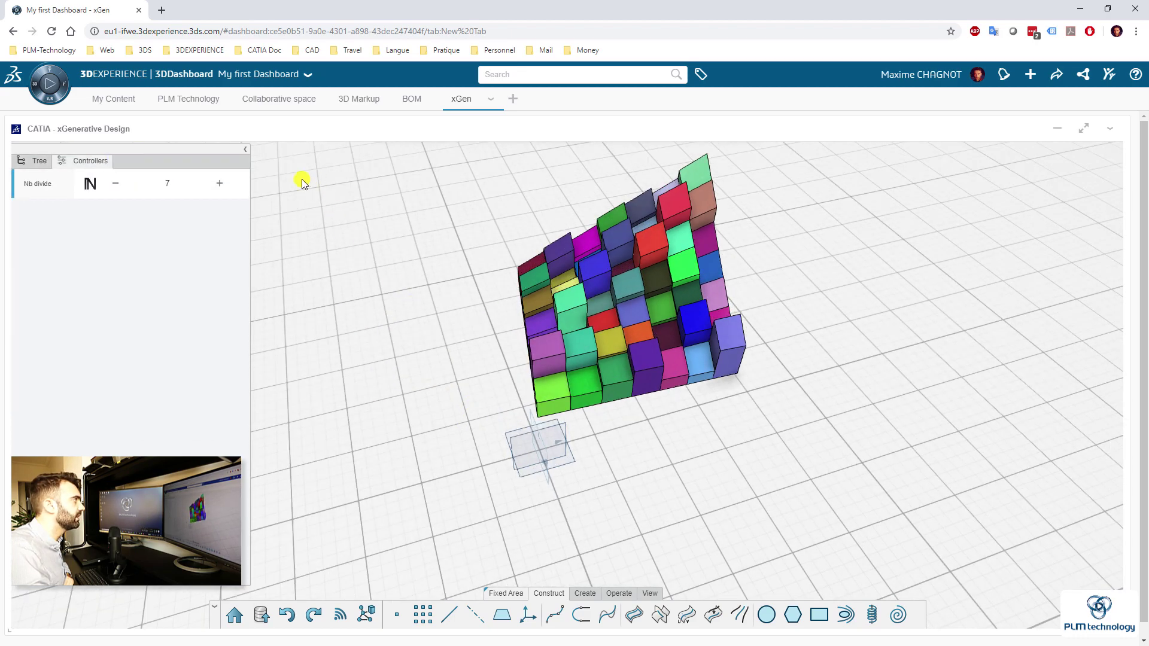
click(221, 185)
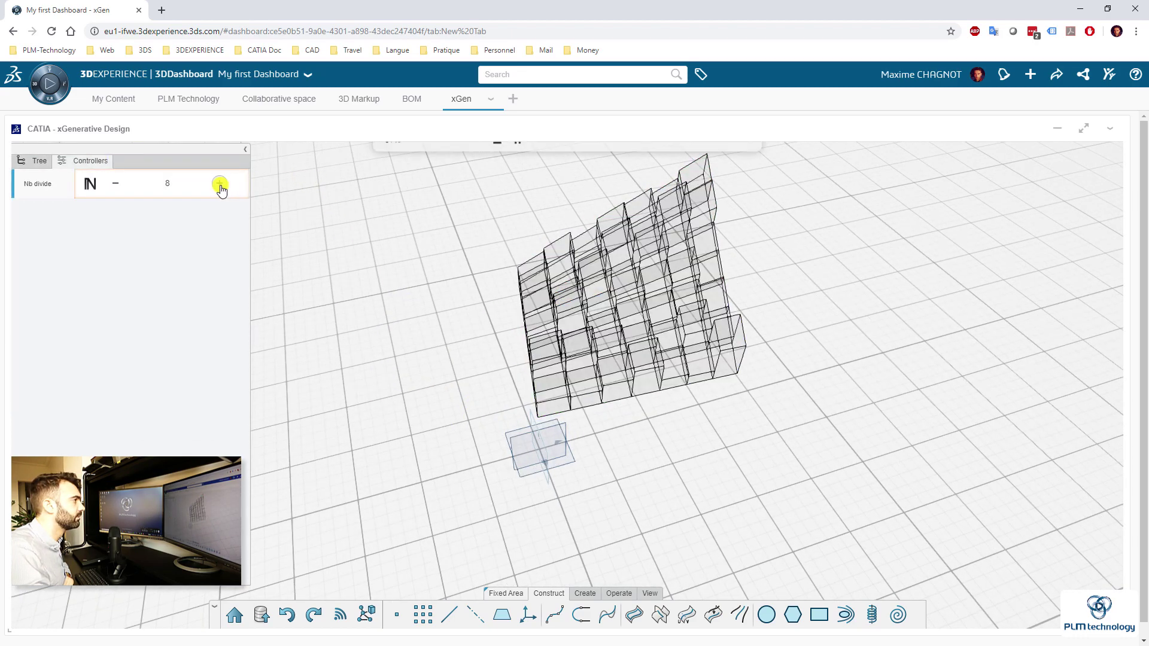
middle_drag(761, 287, 728, 412)
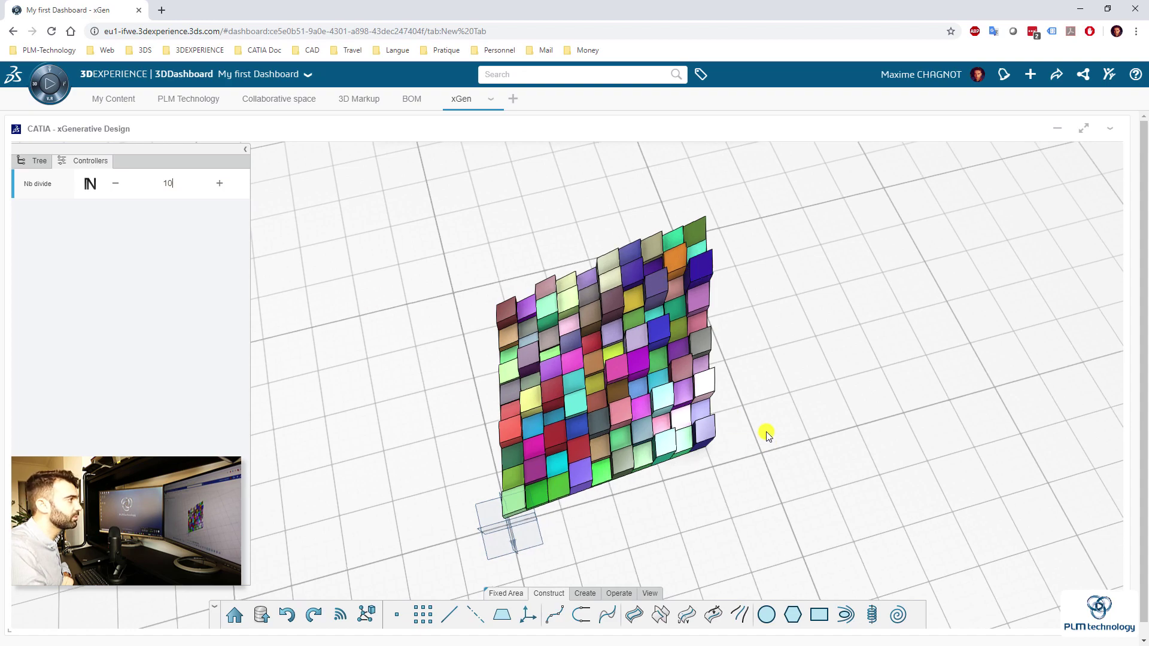
- Inspect the colored block pattern's varying heights and save the design
middle_drag(765, 431, 540, 311)
middle_drag(731, 425, 772, 443)
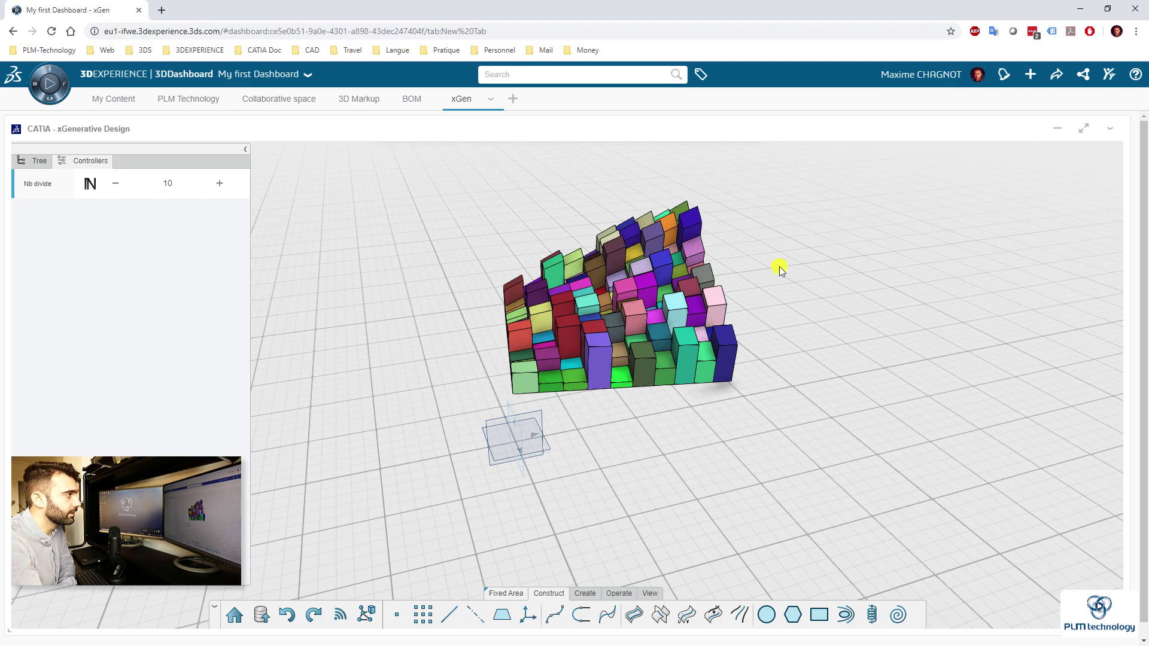
middle_drag(782, 264, 763, 411)
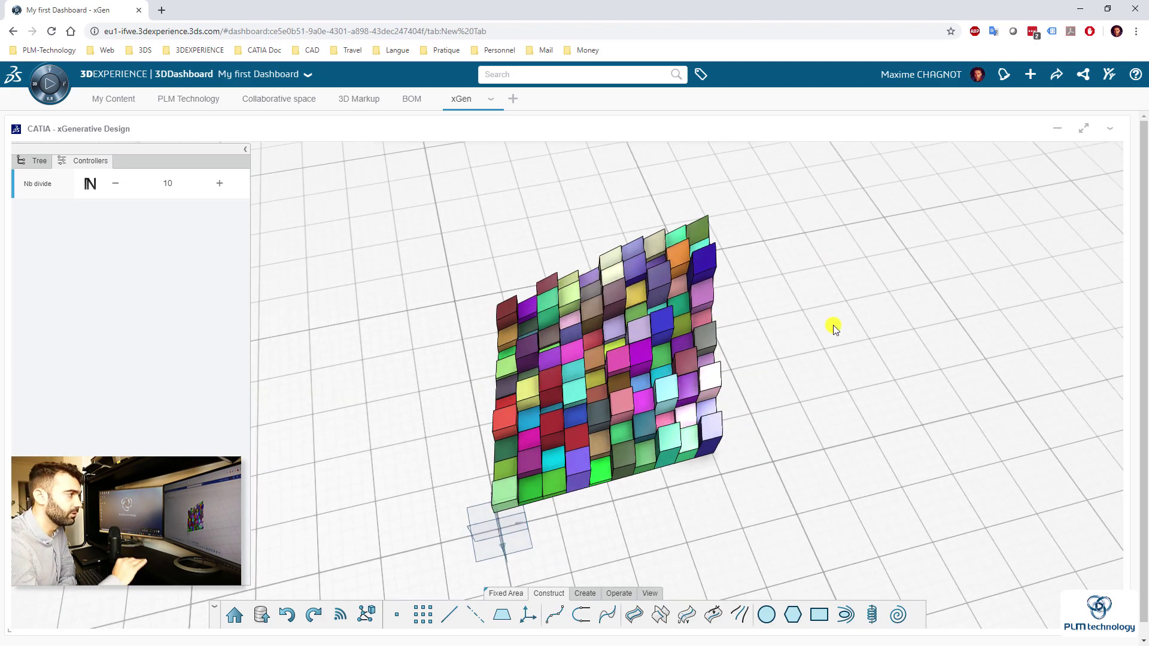
middle_drag(824, 372, 708, 408)
middle_drag(405, 343, 843, 466)
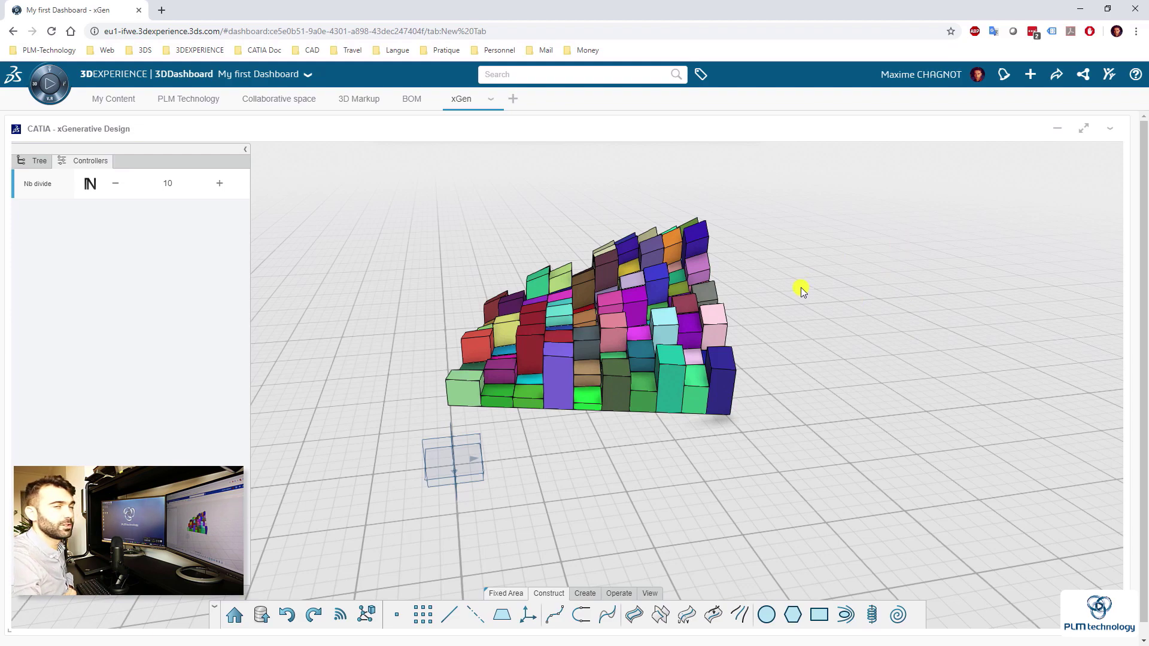
middle_drag(410, 398, 552, 572)
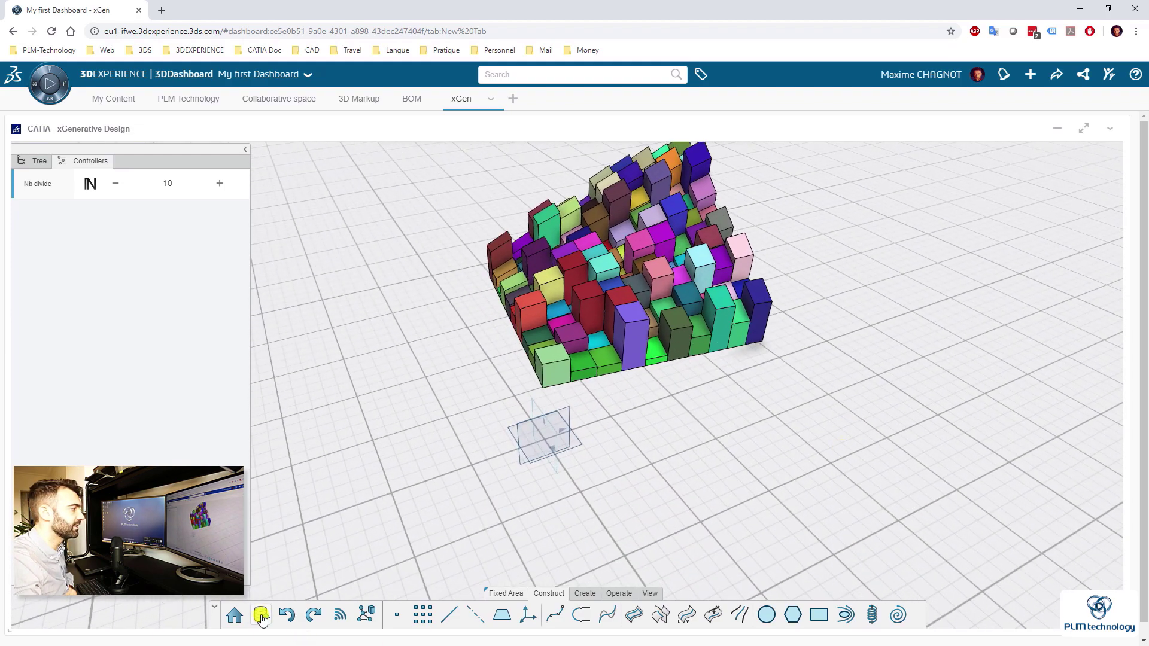
click(262, 618)
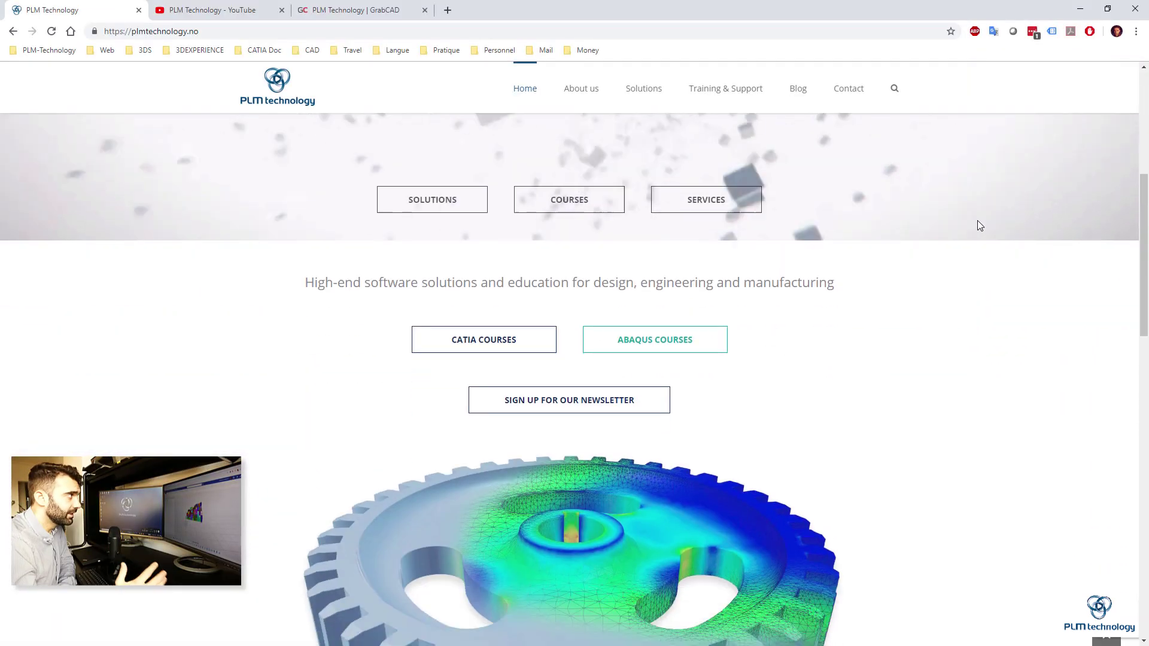
- Switch to the PLM Technology website in the browser and look through its home, Training & Support and Blog pages
scroll(980, 226, down, 14)
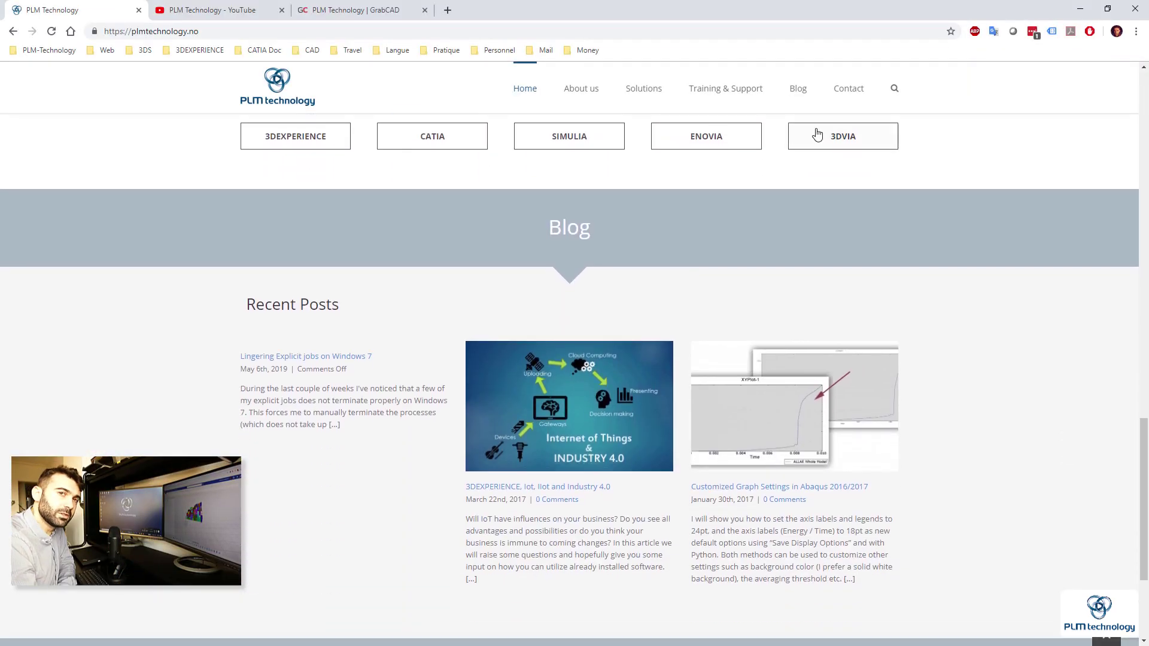
click(748, 95)
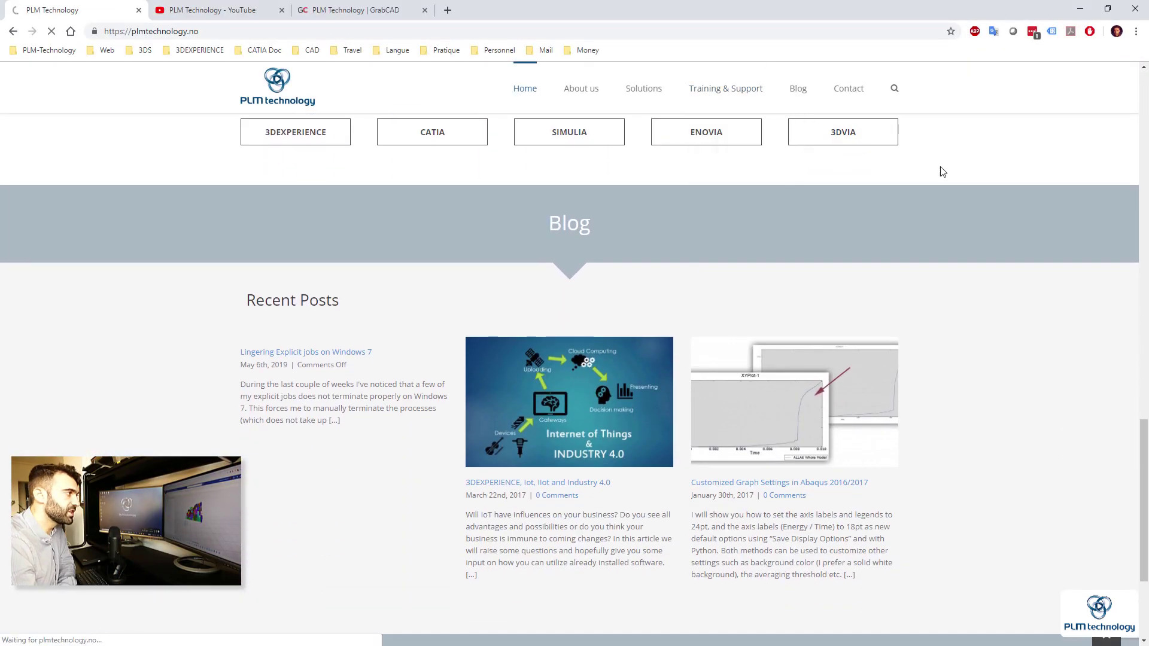
scroll(934, 172, down, 11)
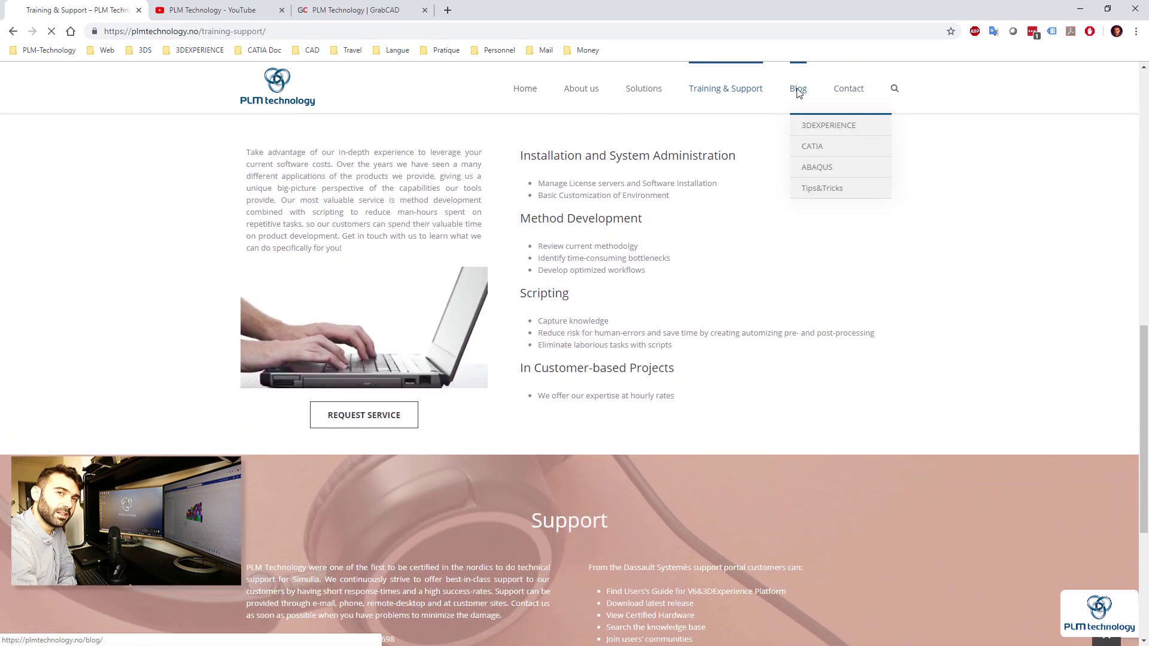
click(798, 88)
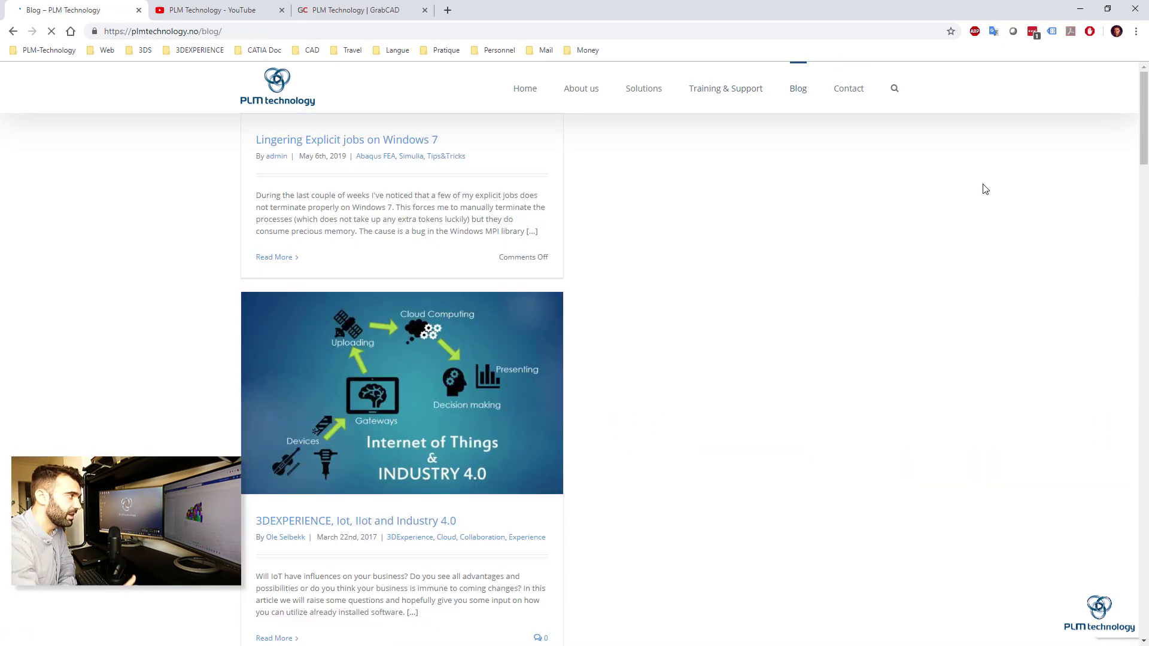
scroll(982, 188, down, 10)
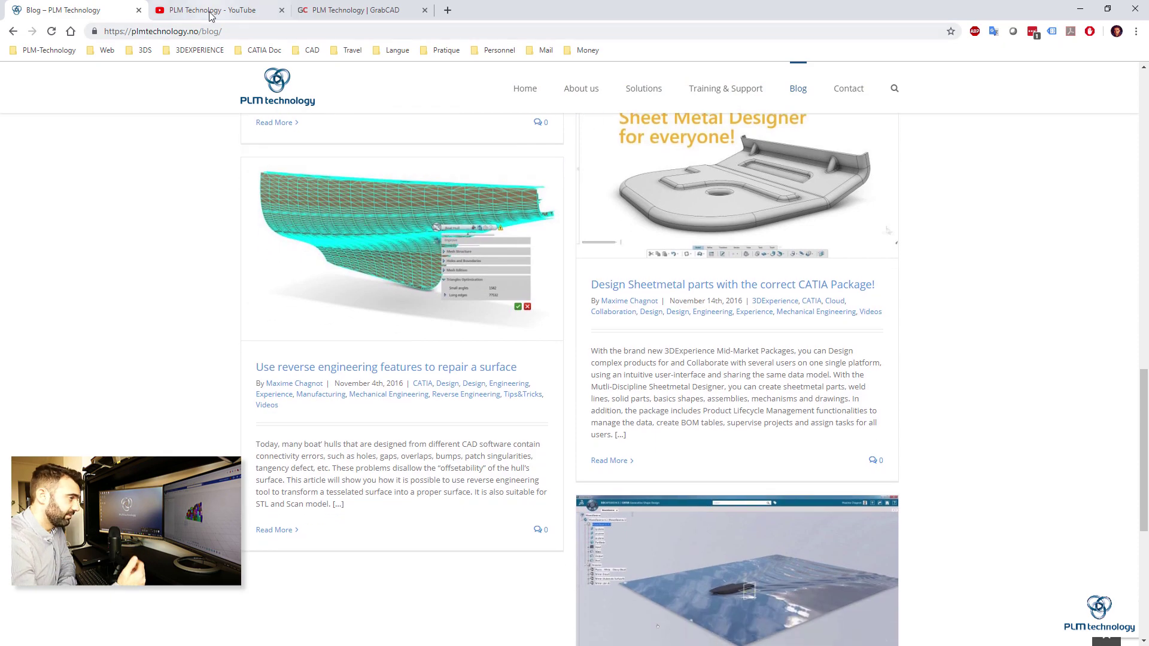
- Switch to the PLM Technology YouTube channel and look through its videos and created playlists
click(213, 9)
scroll(913, 195, down, 5)
scroll(913, 196, down, 12)
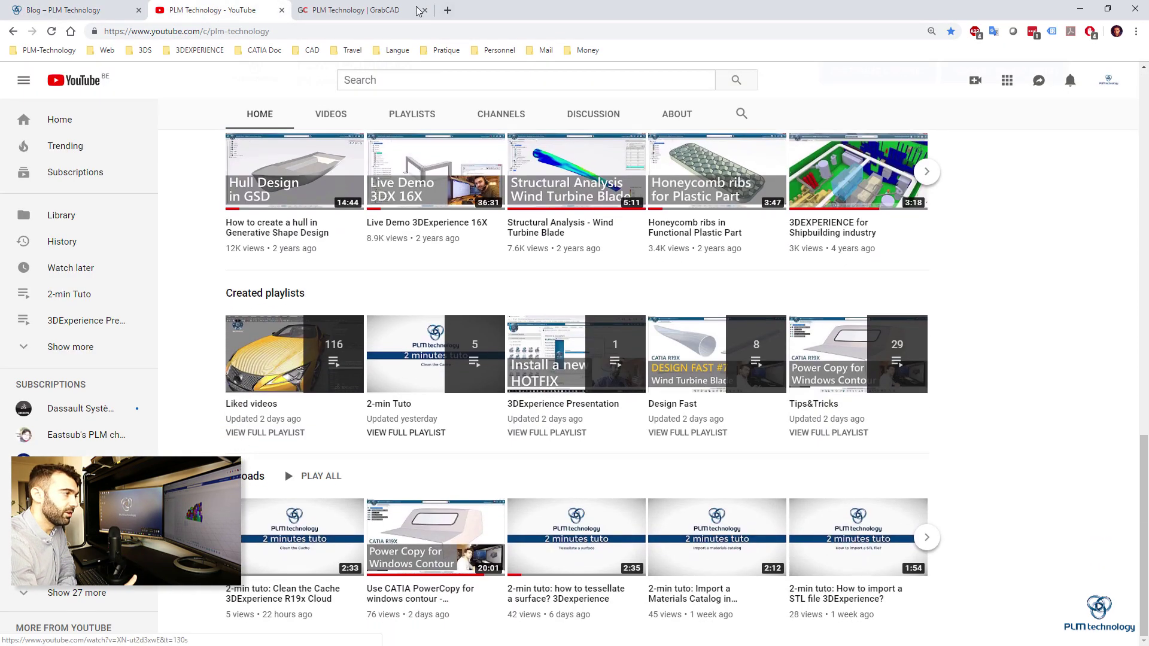
- Switch to the PLM Technology GrabCAD profile and look through its models, tutorials and badges
click(417, 10)
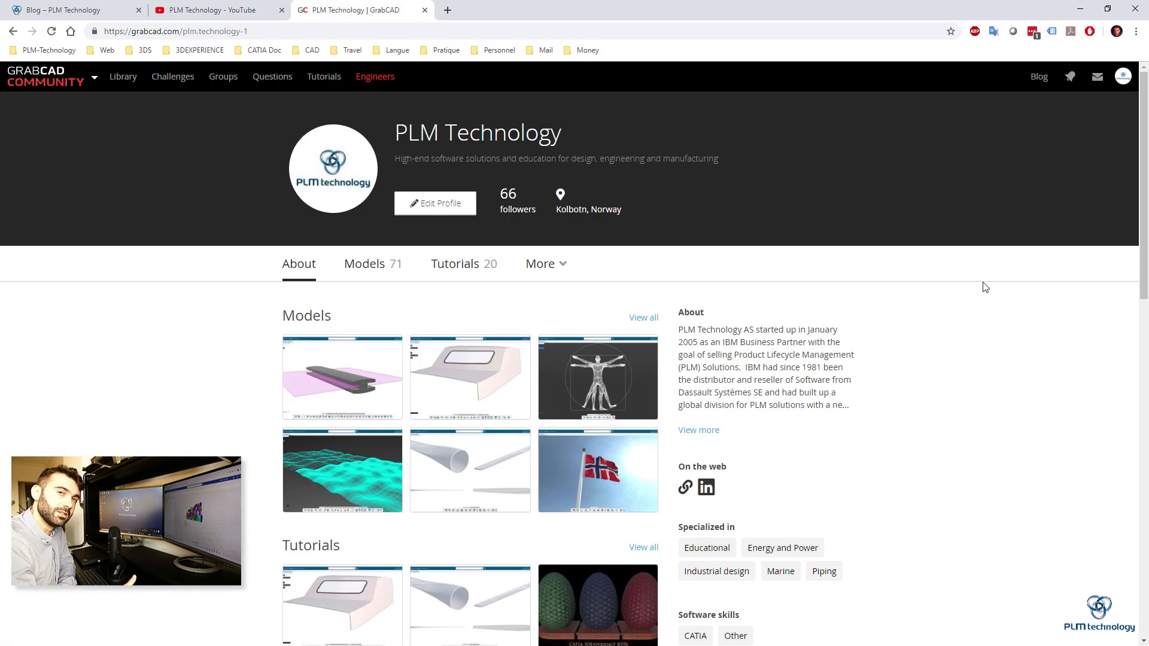
scroll(1057, 308, down, 6)
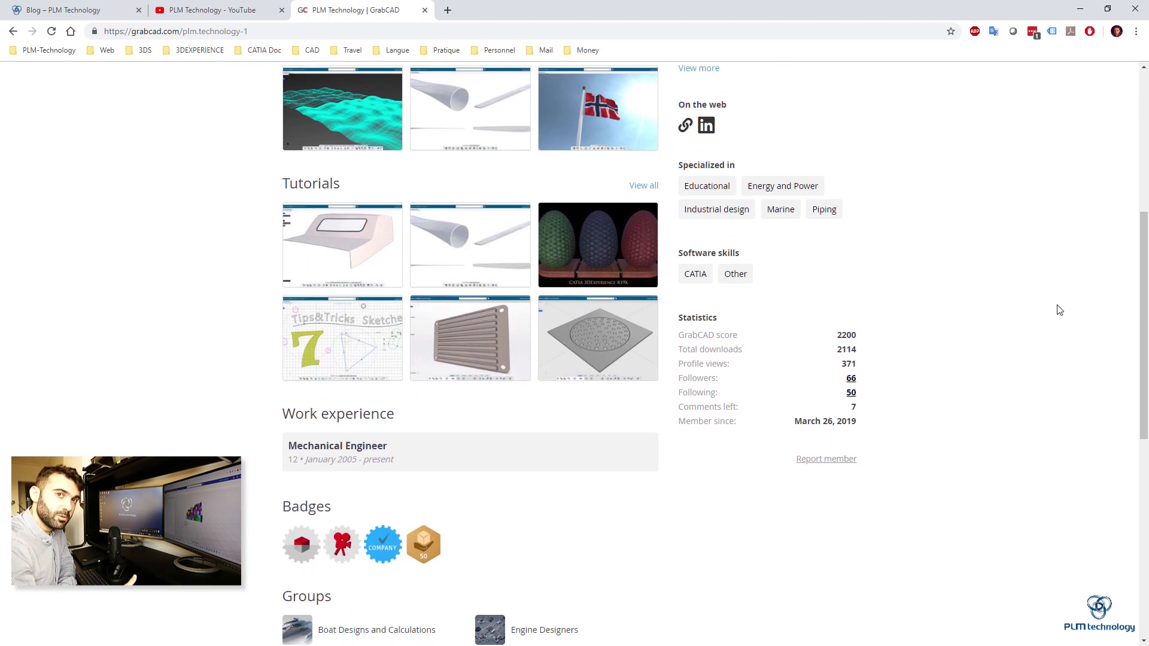
scroll(1058, 308, down, 3)
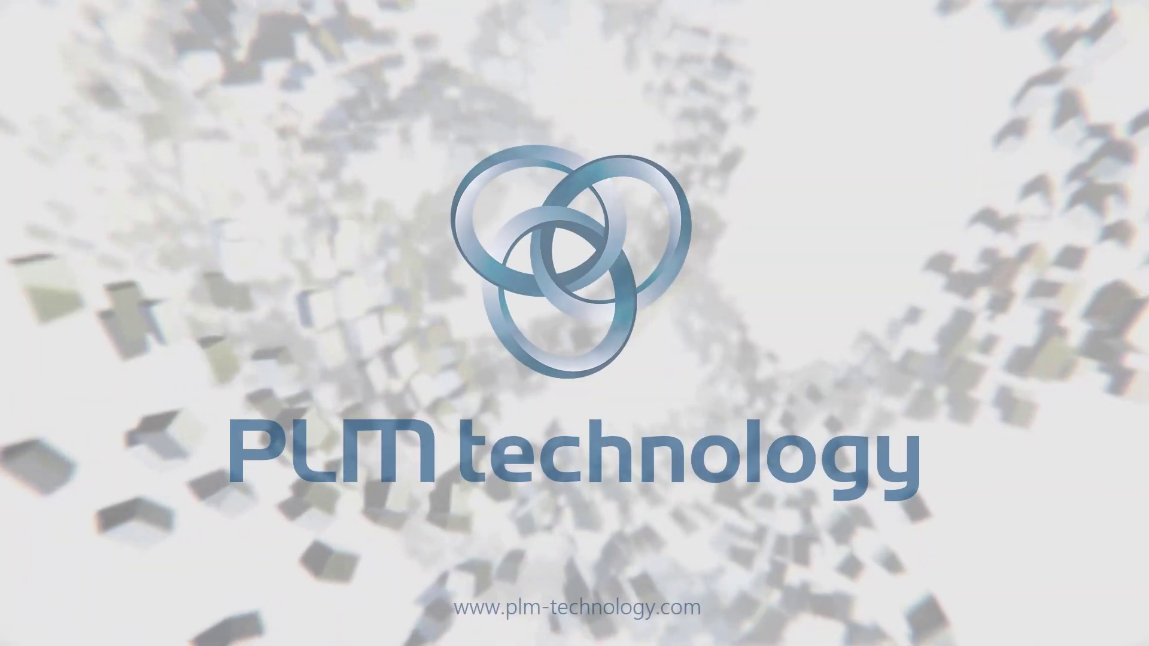